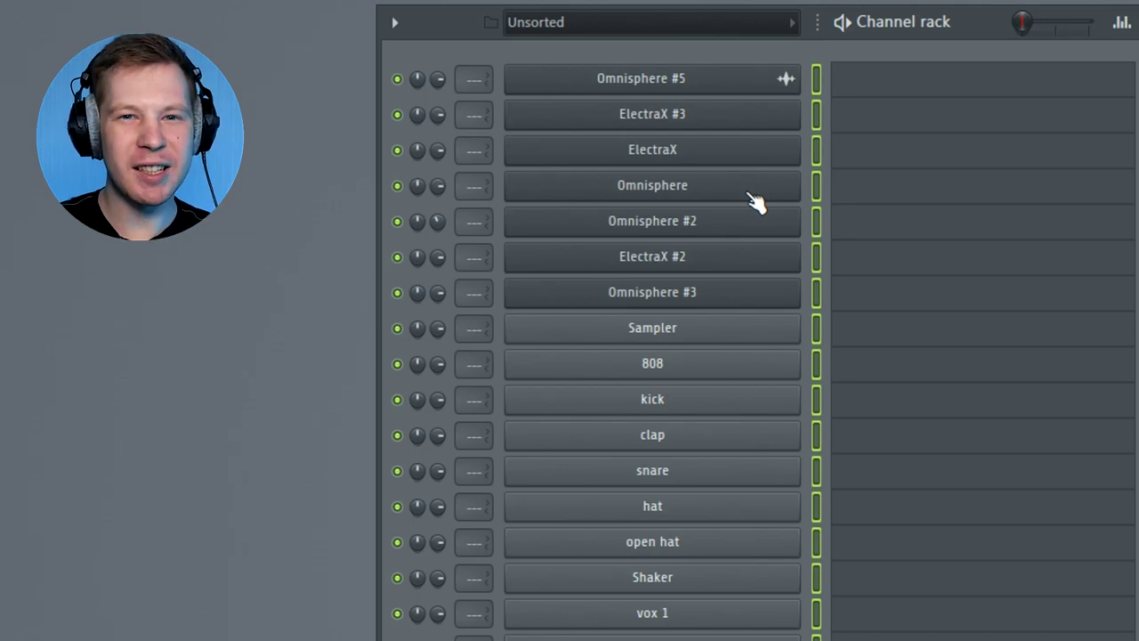
Select the Omnisphere channel and open its piano roll for Pattern 1.
left_click(816, 115)
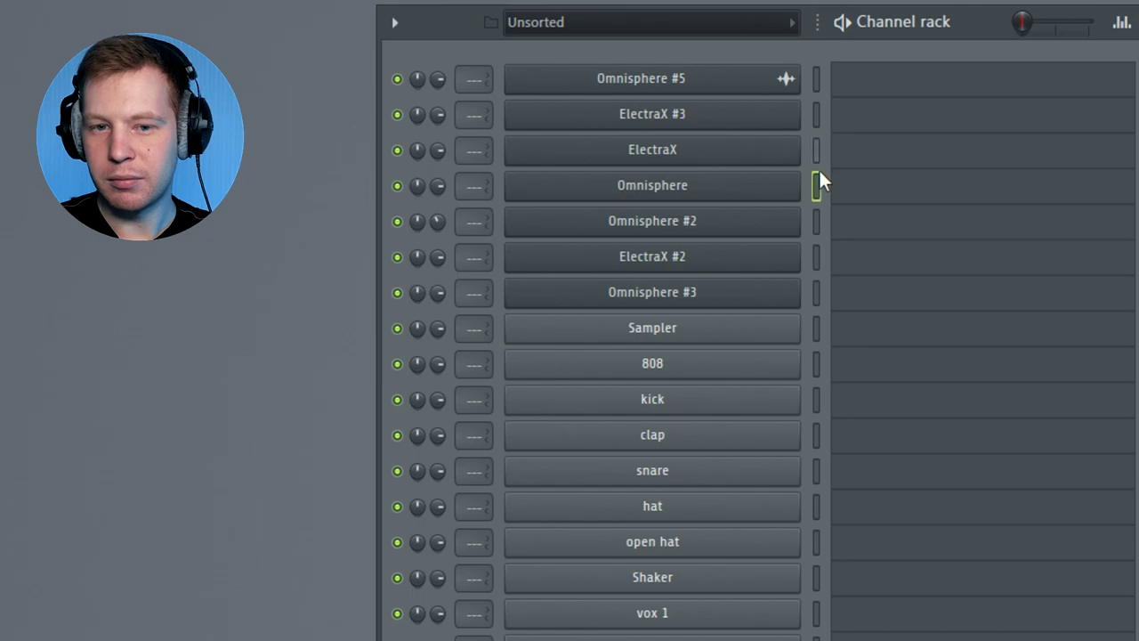
left_click(813, 254)
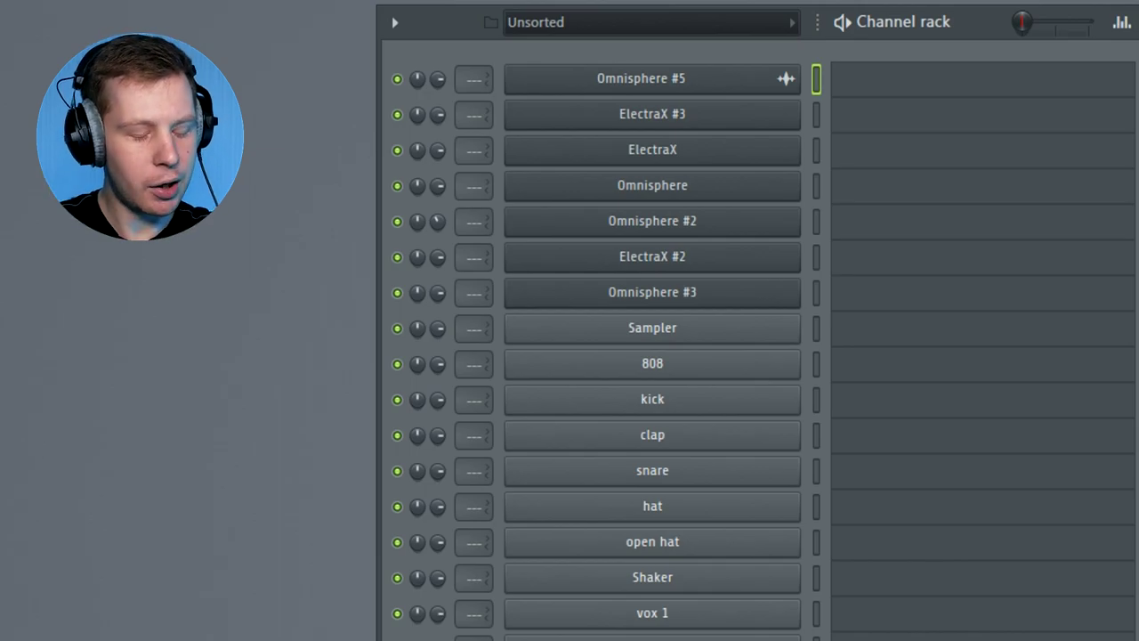
left_click(816, 185)
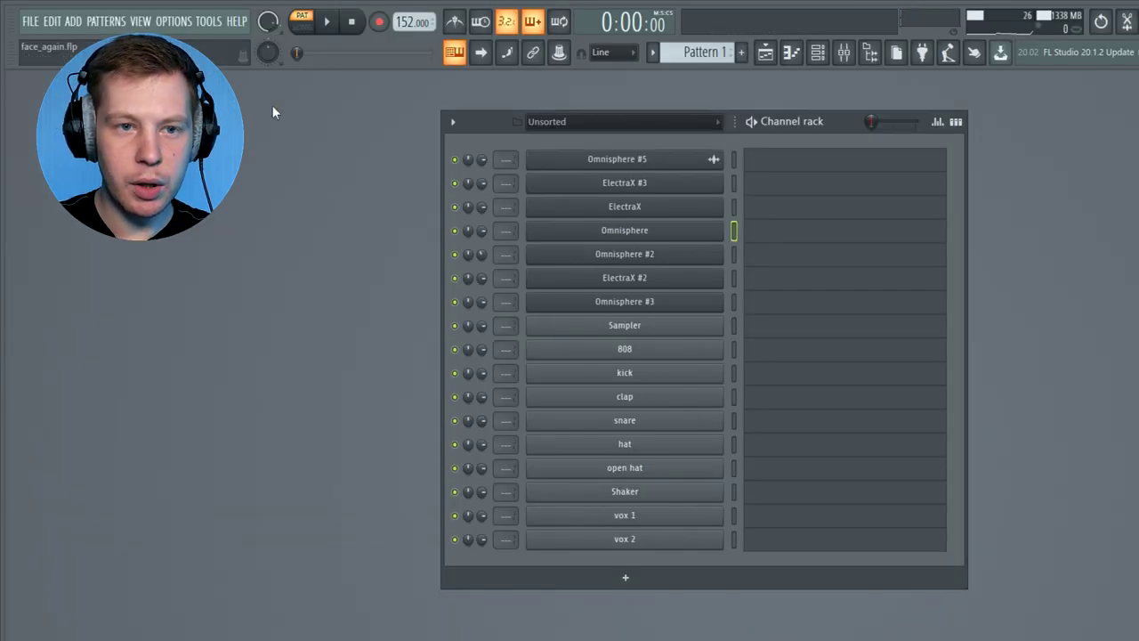
left_click(750, 236)
scroll(80, 534, "down", 3)
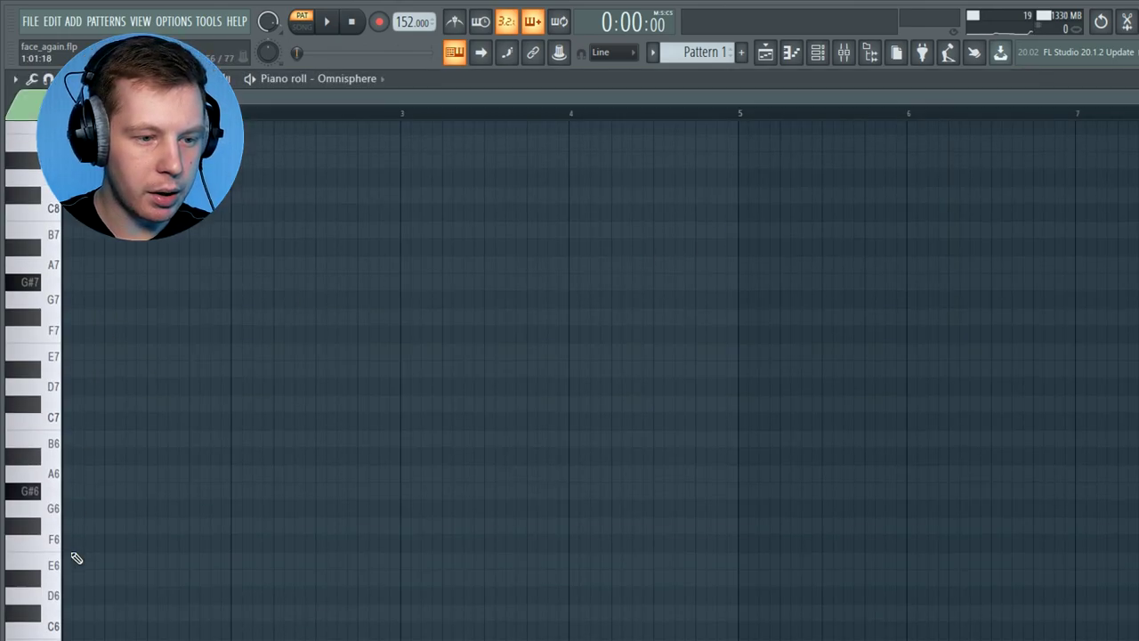
Draw a chord of G#5, D#6 and G#6 notes, each spanning about bars 1 and 2.
left_click(67, 436)
left_click_drag(79, 437, 397, 477)
mouse_move(115, 525)
left_mouse_down()
mouse_move(119, 560)
mouse_move(119, 526)
mouse_move(133, 526)
left_mouse_up()
left_click_drag(126, 576, 124, 640)
scroll(134, 537, "down", 3)
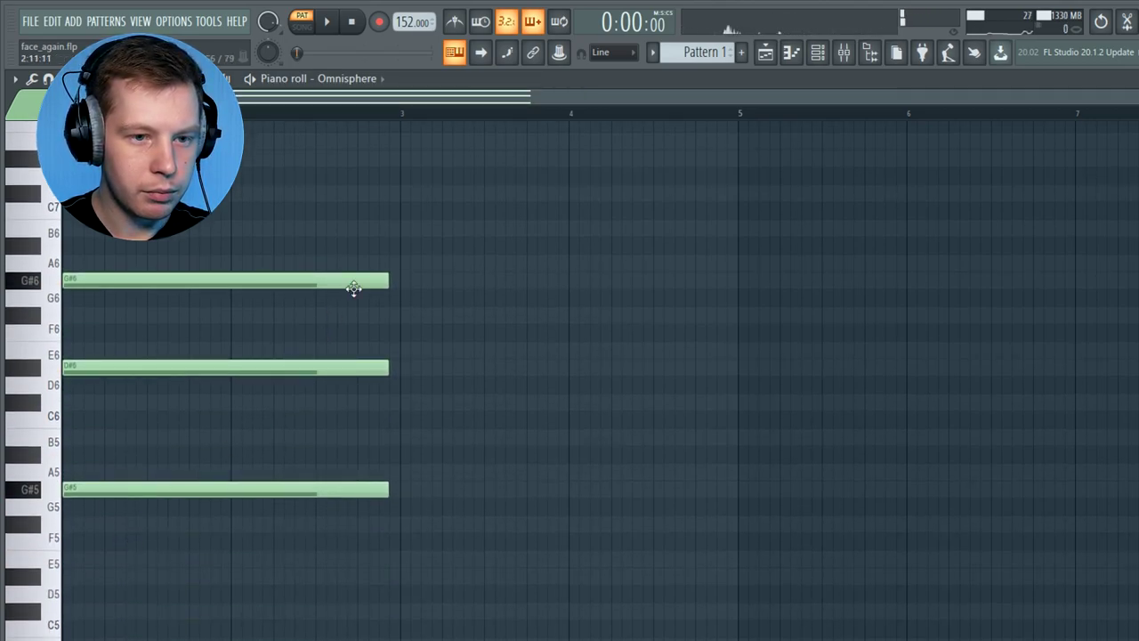
Copy the chord to bar 3 raised so it starts on C#6, and remove its middle note.
key("ctrl+a")
key("space")
key("ctrl+d")
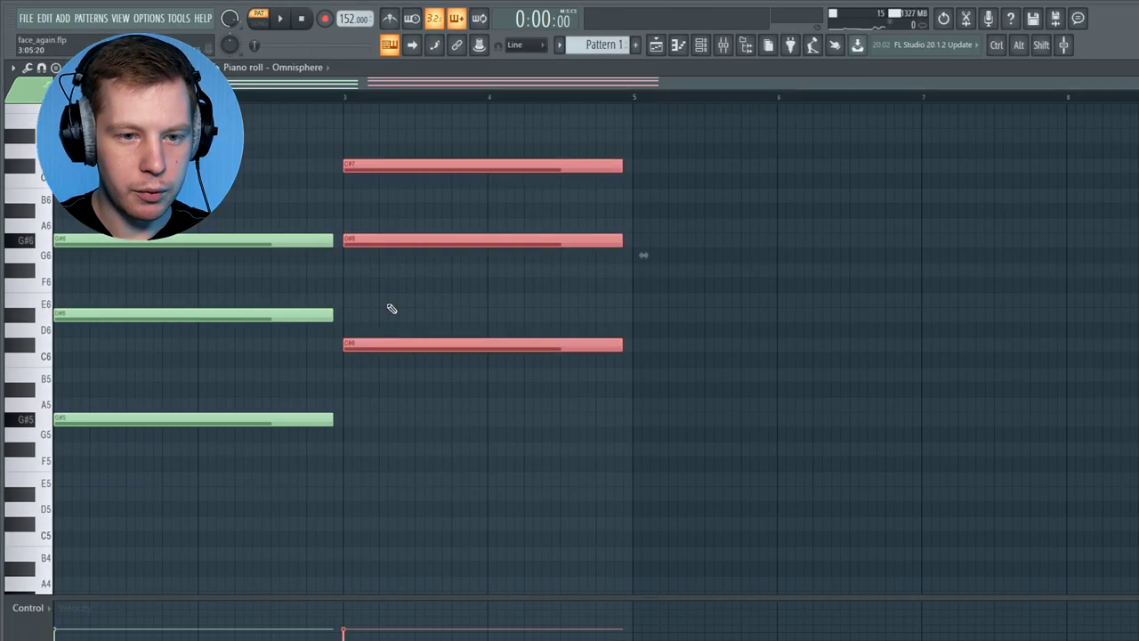
right_click(387, 242)
Copy the C#6 and C#7 pair to bar 5, raised to D#6 and D#7.
left_click_drag(580, 145, 615, 352)
left_click_drag(359, 345, 648, 300)
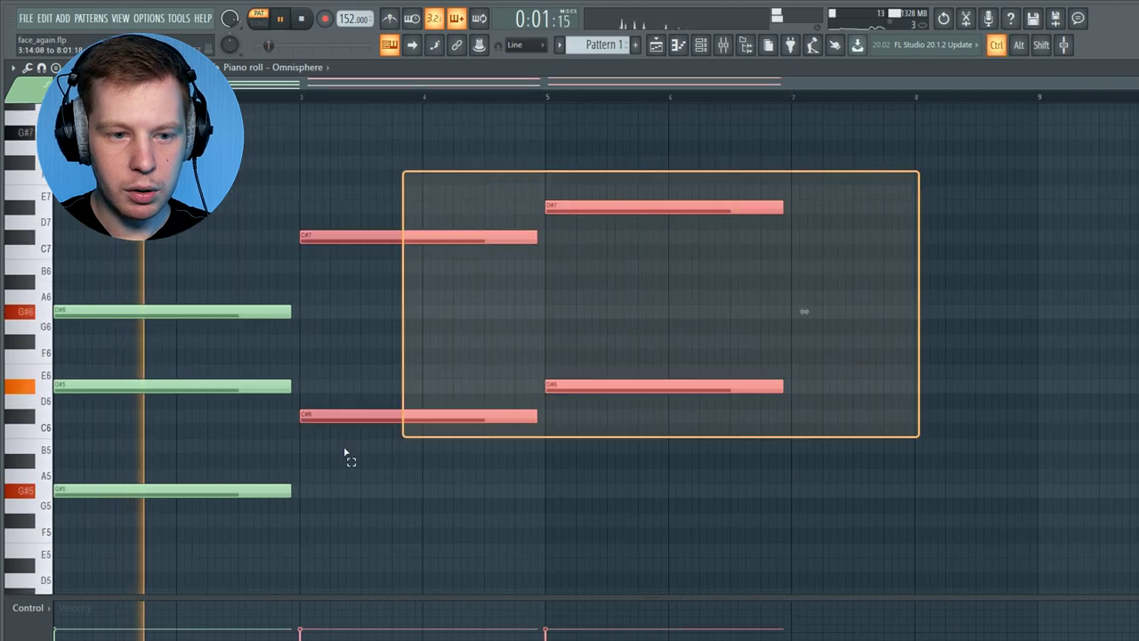
key("ctrl+a")
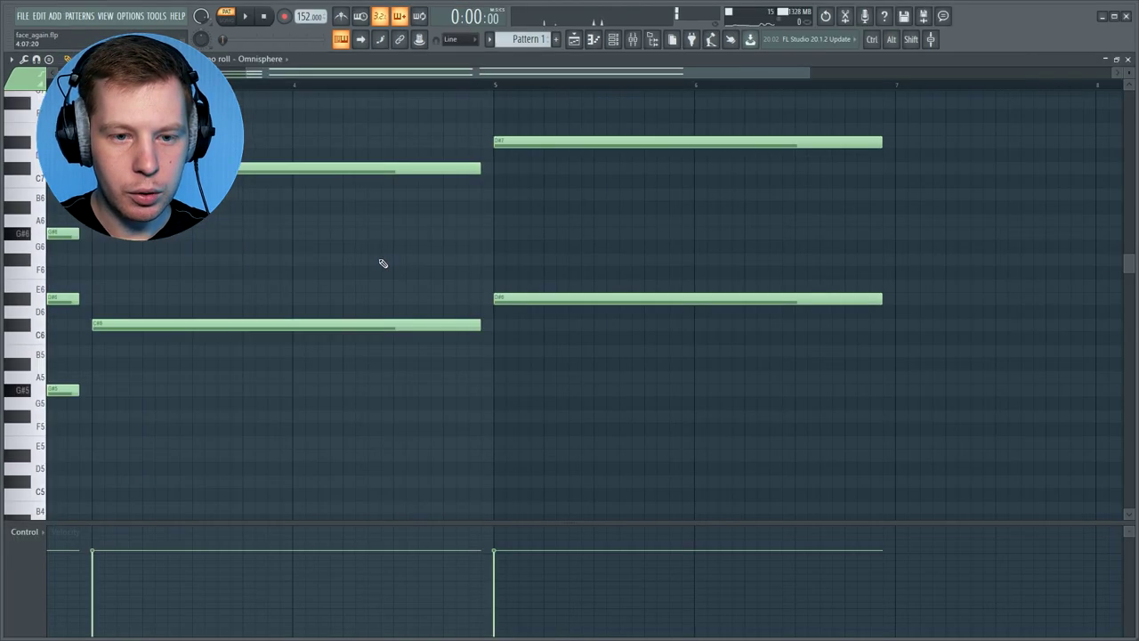
Add short one-beat G#6 and E6 notes in the last half of bar 4, leading into bar 5.
left_click(374, 223)
left_click_drag(374, 223, 453, 235)
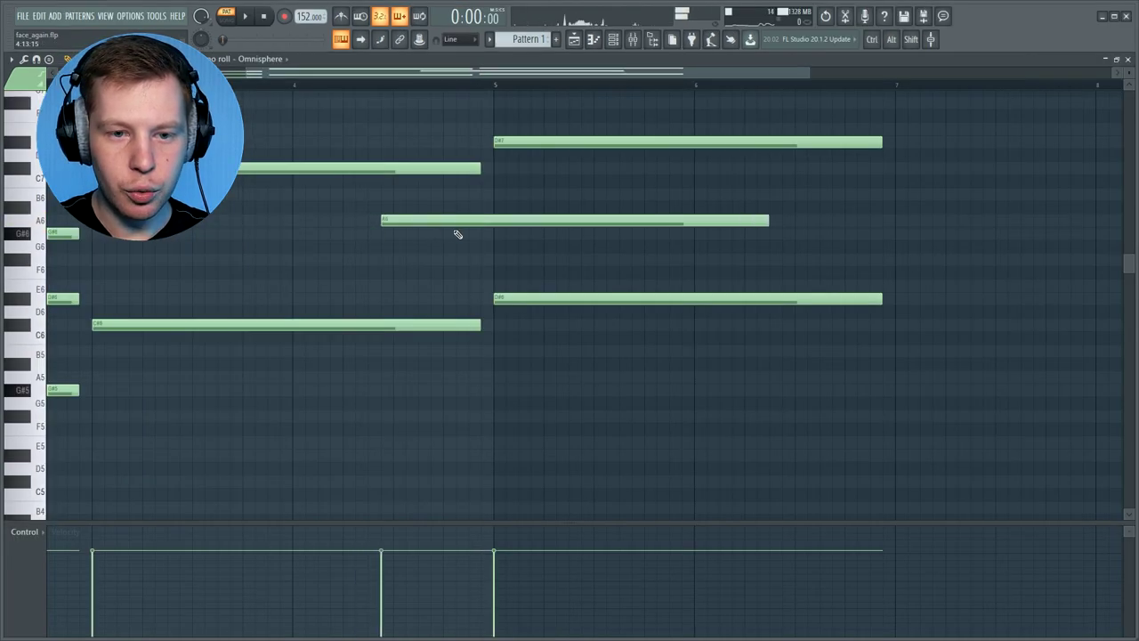
key("space")
left_click(458, 286)
key("space")
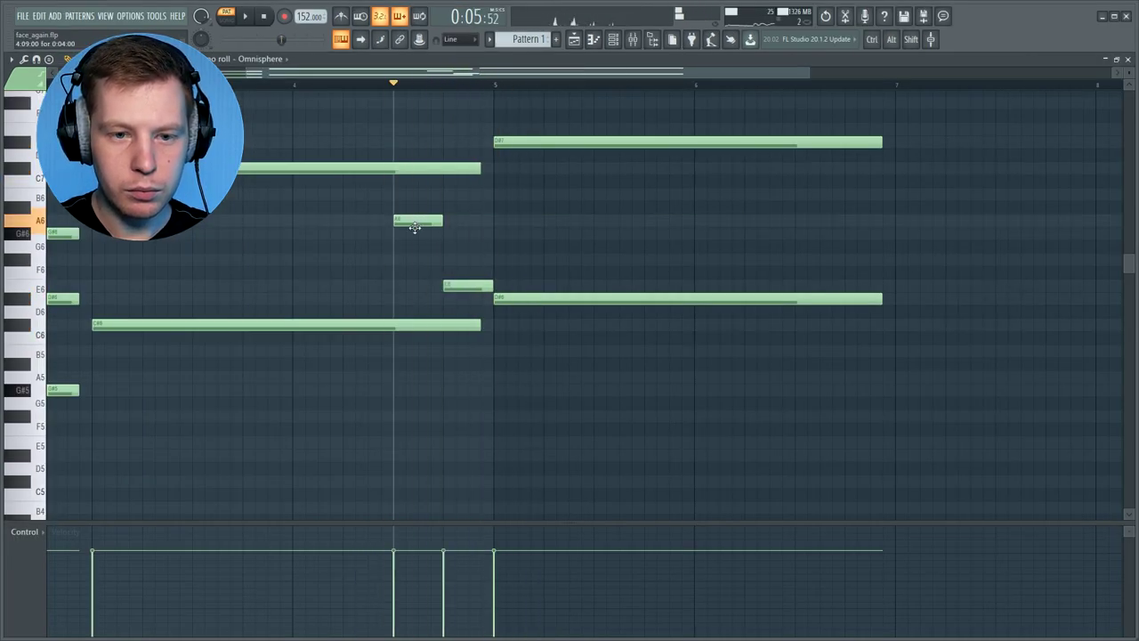
left_click_drag(415, 224, 415, 233)
Duplicate the whole six-bar progression so that the copy starts at bar 7.
scroll(832, 203, "down", 2)
key("ctrl+a")
key("ctrl+b")
key("ctrl+d")
scroll(564, 450, "down", 2)
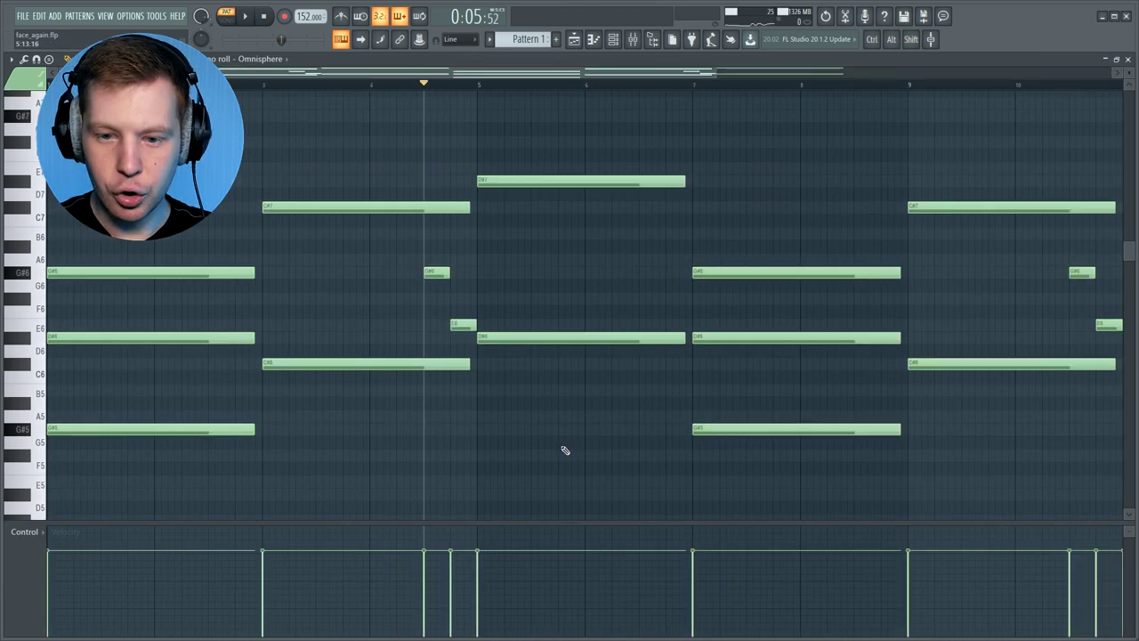
scroll(314, 452, "down", 2)
scroll(314, 451, "down", 1)
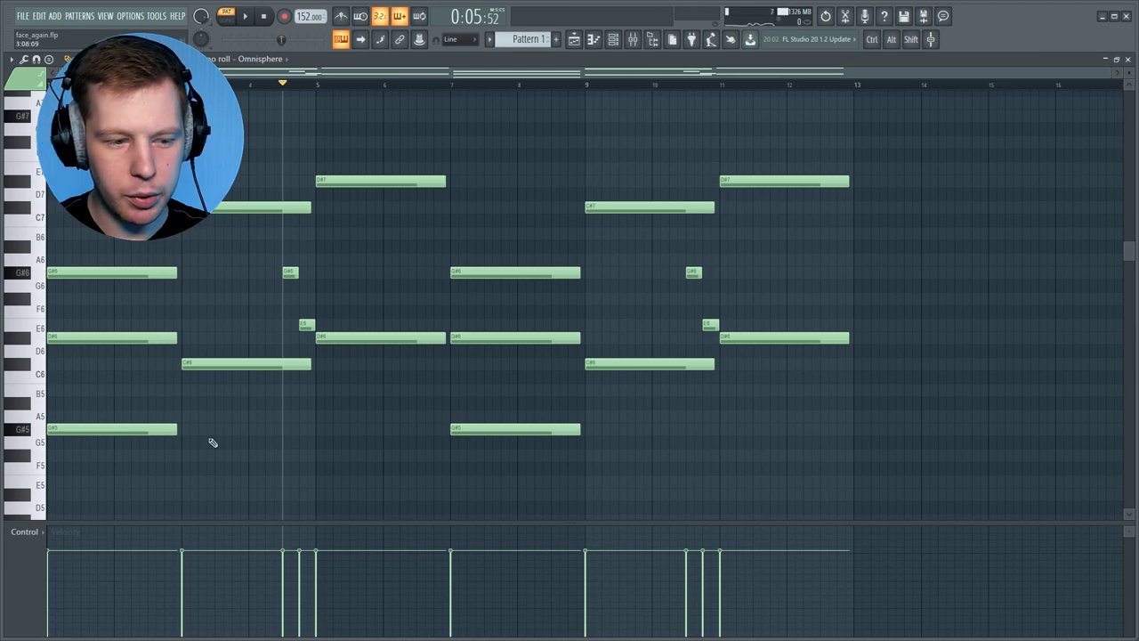
Select the lowest note of every chord and add copies of these notes one octave lower.
left_click_drag(153, 396, 134, 460)
left_click_drag(219, 357, 203, 372)
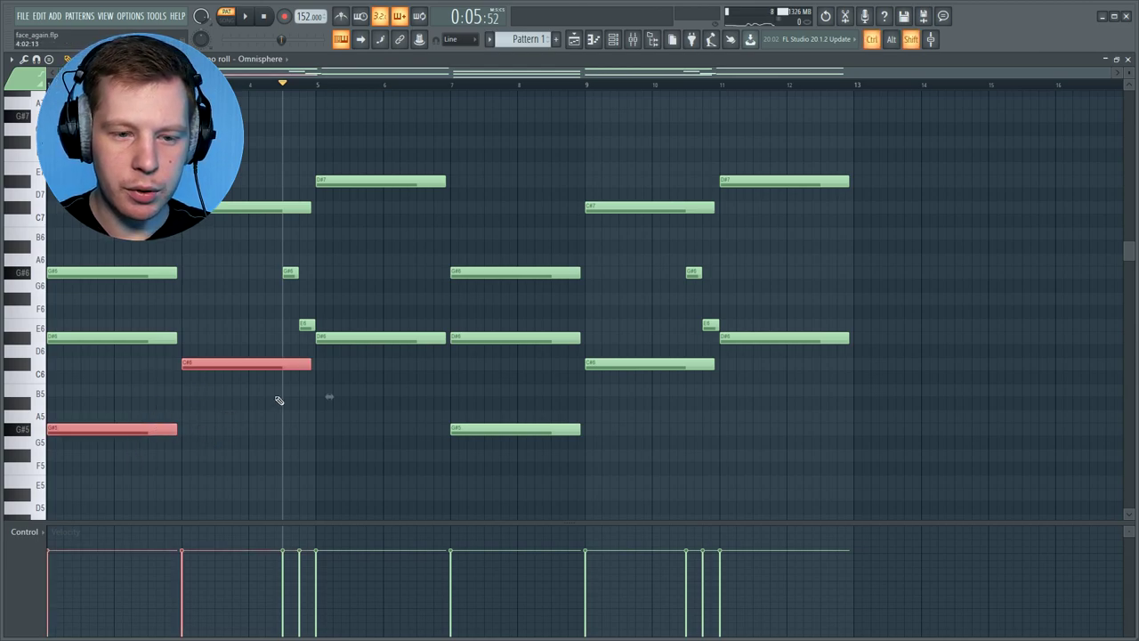
left_click_drag(374, 342, 367, 355)
left_click_drag(462, 388, 486, 433)
left_click_drag(615, 389, 625, 356)
left_click_drag(751, 331, 739, 347)
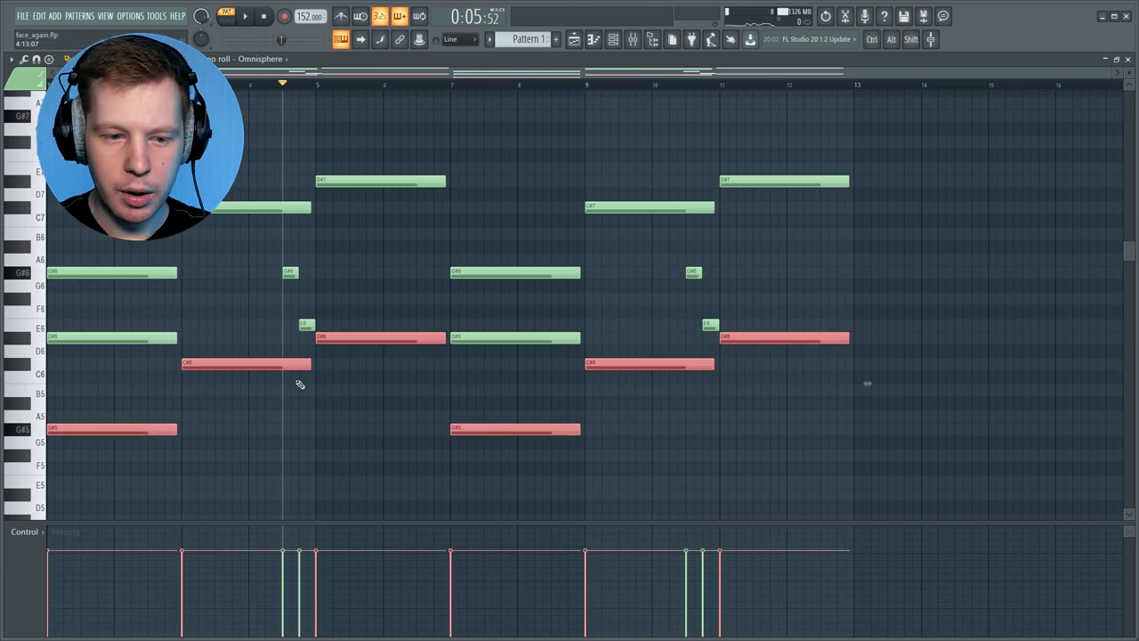
left_click_drag(75, 422, 39, 443)
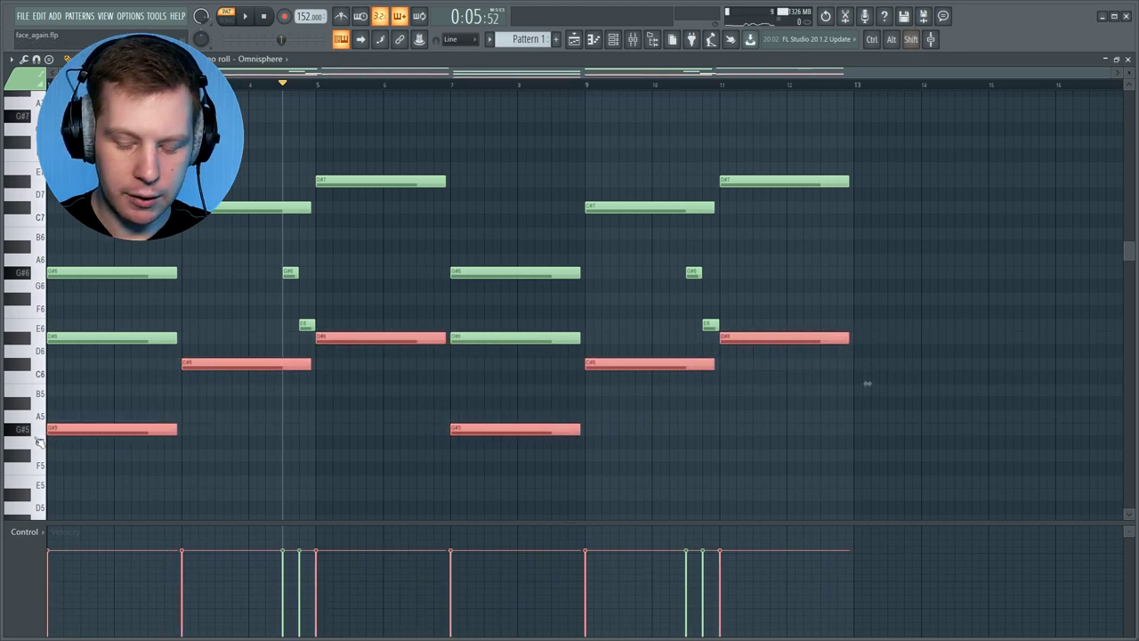
key("ctrl+Down")
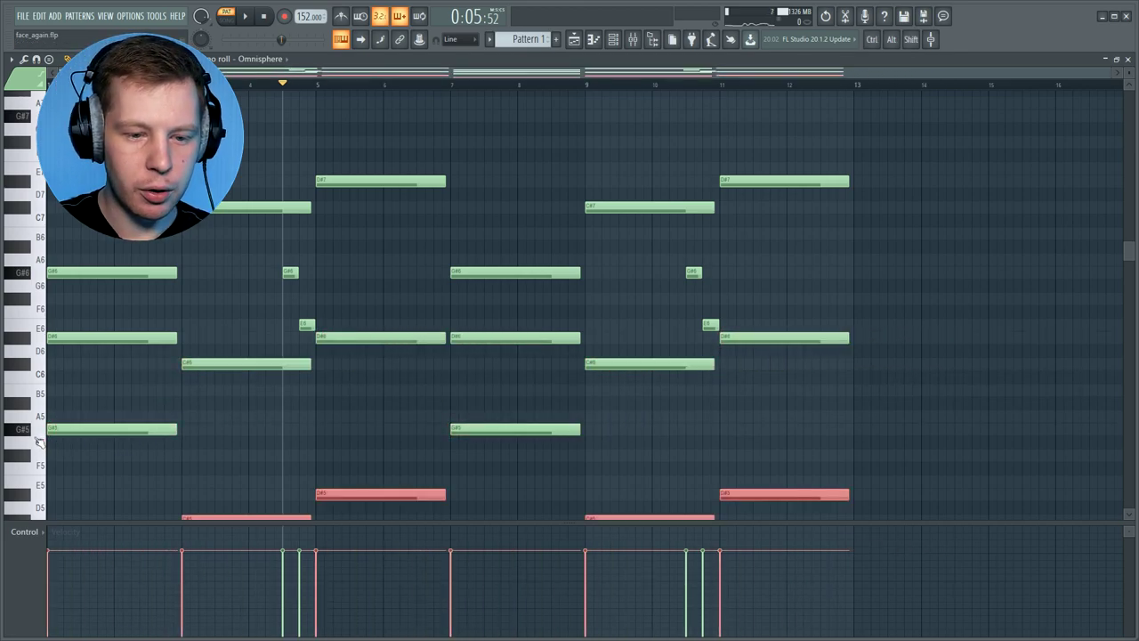
scroll(229, 446, "up", 2, "ctrl")
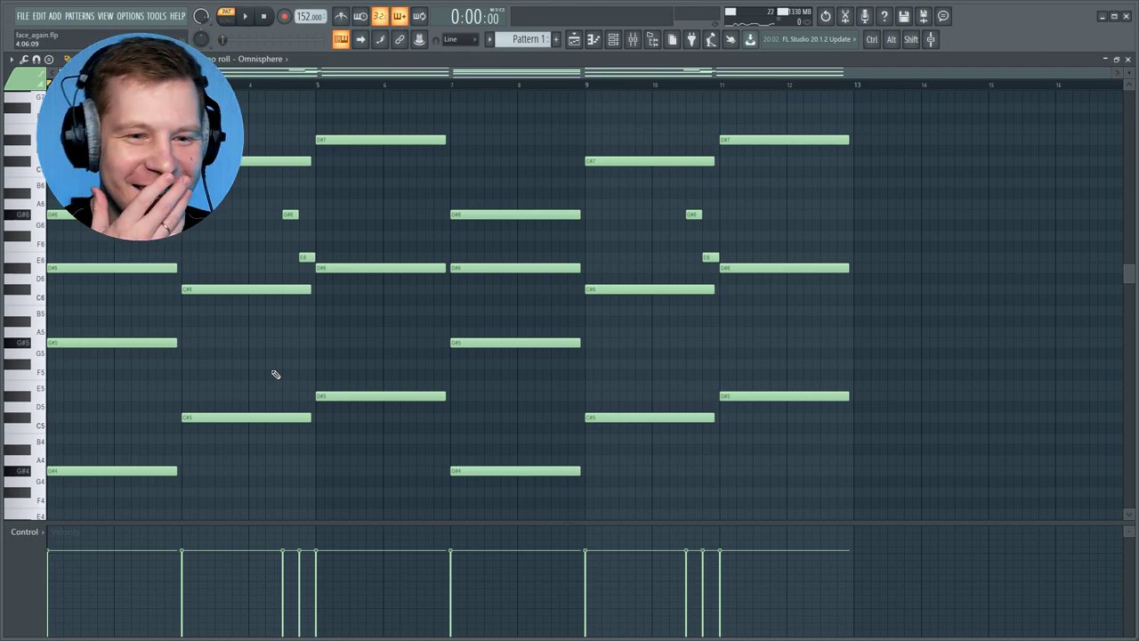
Shrink the C# and D# chord sections to half length in both halves and move the second half to bar 5.
left_click_drag(365, 131, 268, 428, "ctrl")
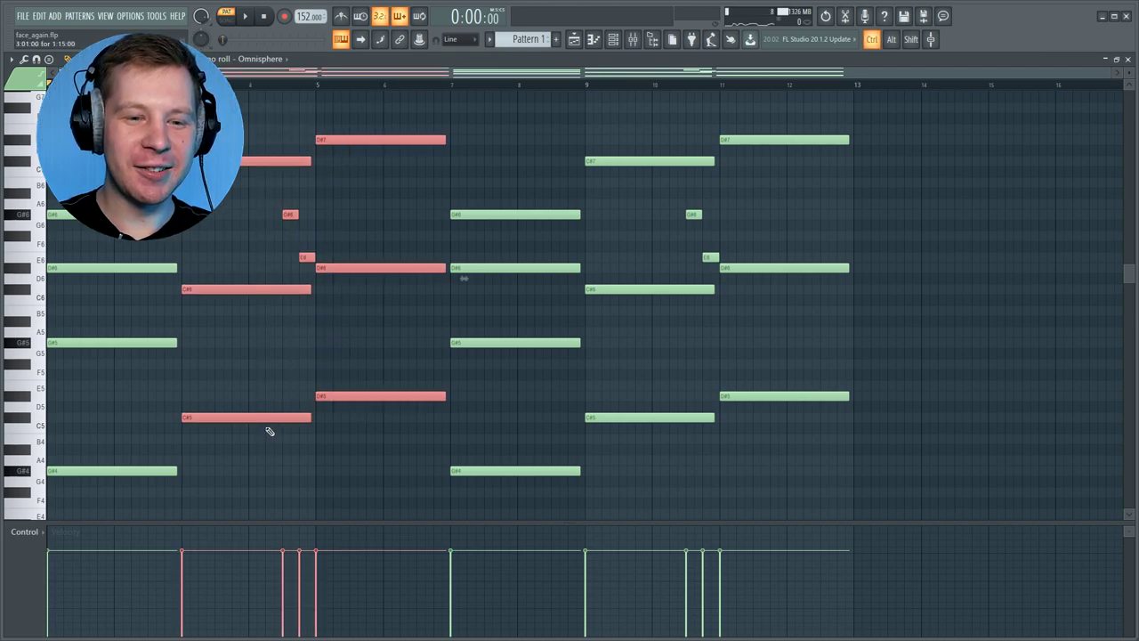
left_click_drag(462, 287, 330, 294)
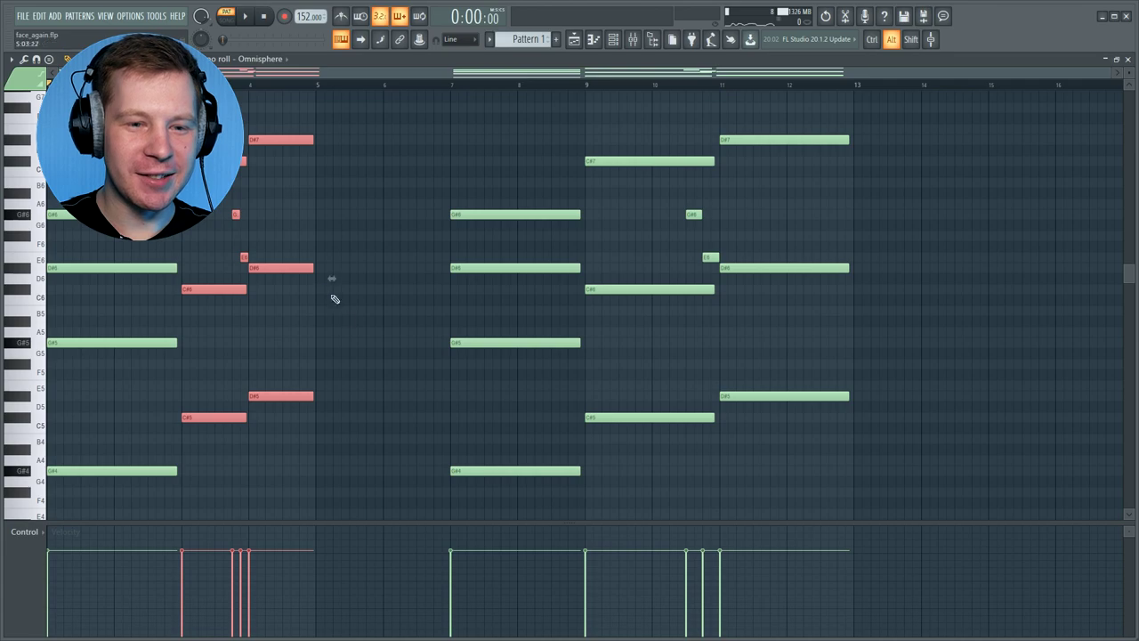
left_click_drag(531, 342, 396, 342)
left_click_drag(784, 109, 451, 463, "ctrl")
left_click_drag(714, 267, 616, 294, "alt")
Lengthen the short G#6 and E6 notes to one beat each in both halves and play the result.
key("space")
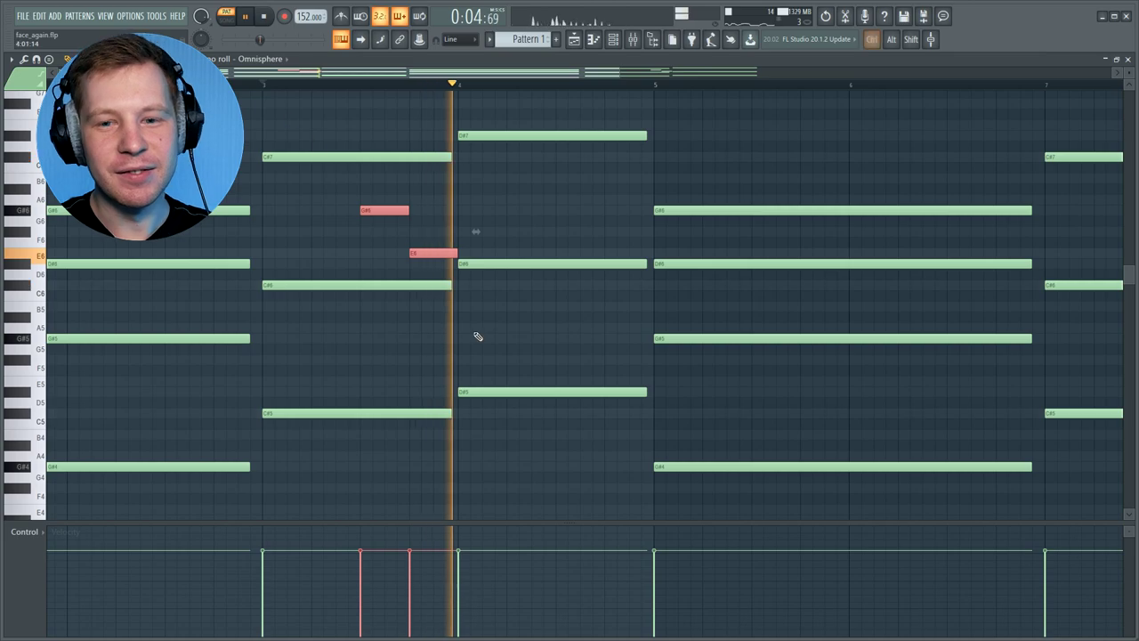
scroll(539, 368, "down", 2)
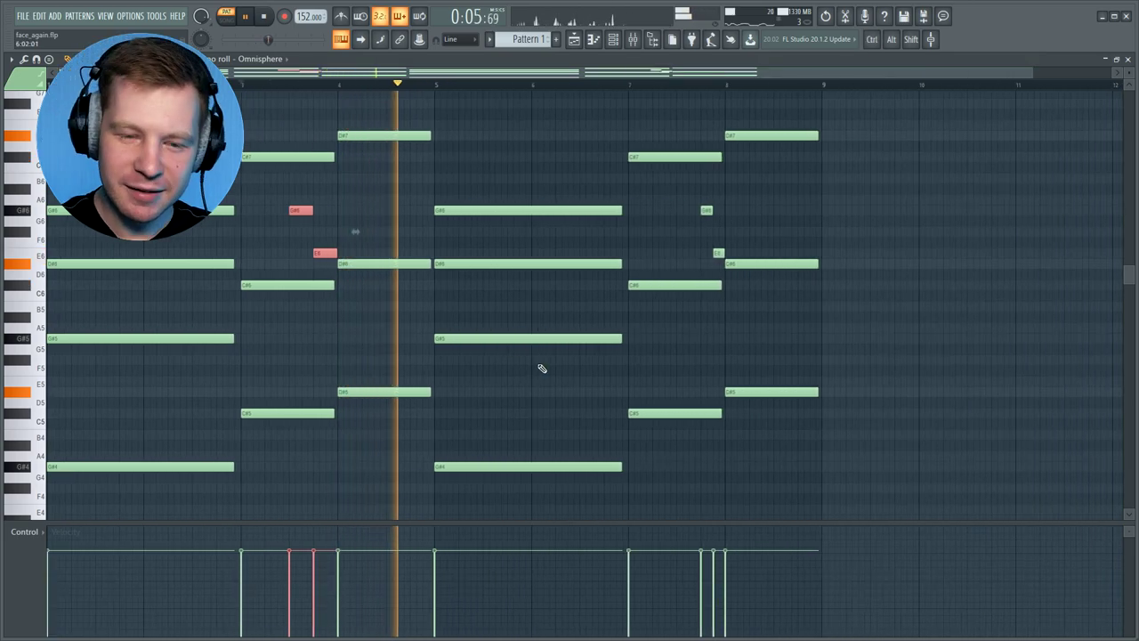
key("space")
left_click_drag(783, 173, 761, 231, "ctrl")
left_click(761, 233)
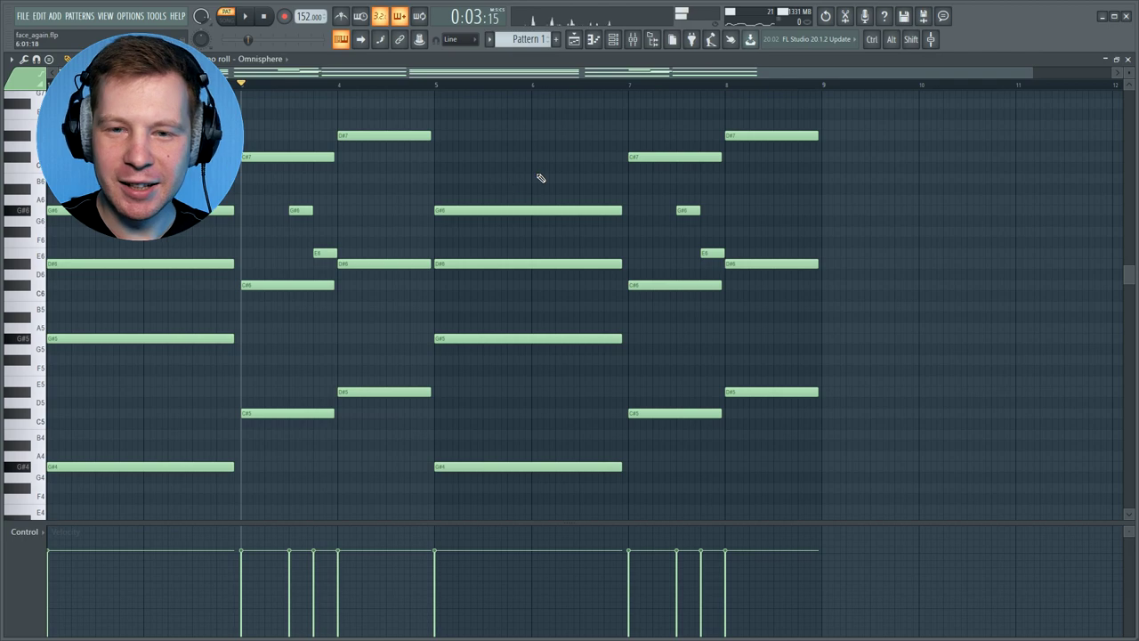
Draw G#4, C#5 and D#5 bass notes on Omnisphere #2 following the chord roots, and duplicate them to bar 5.
key("F7")
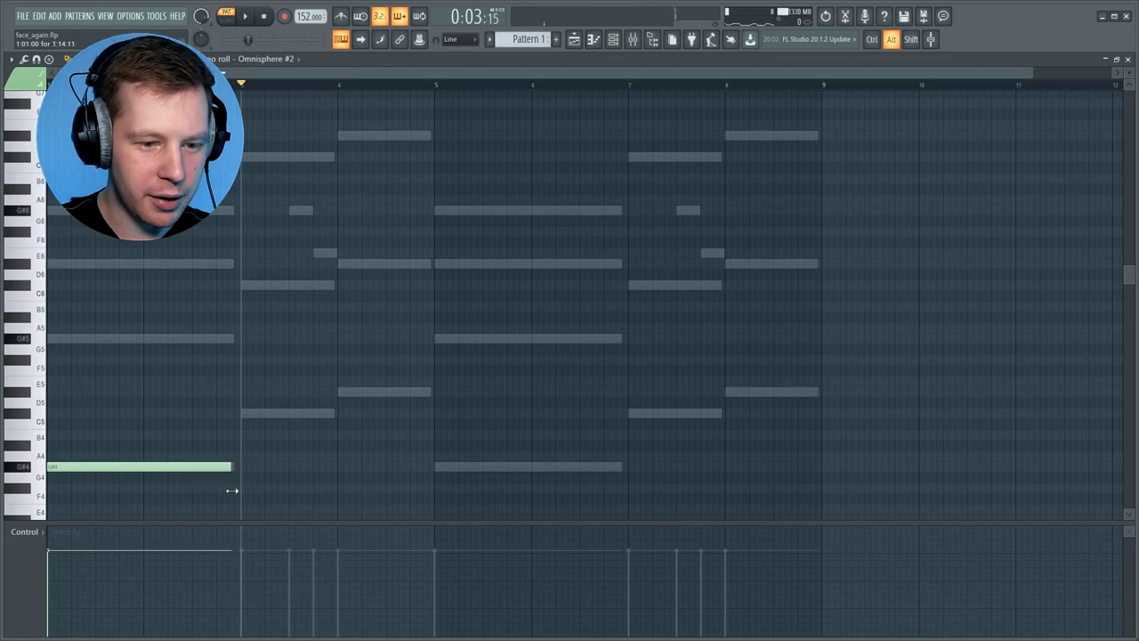
left_click(272, 412)
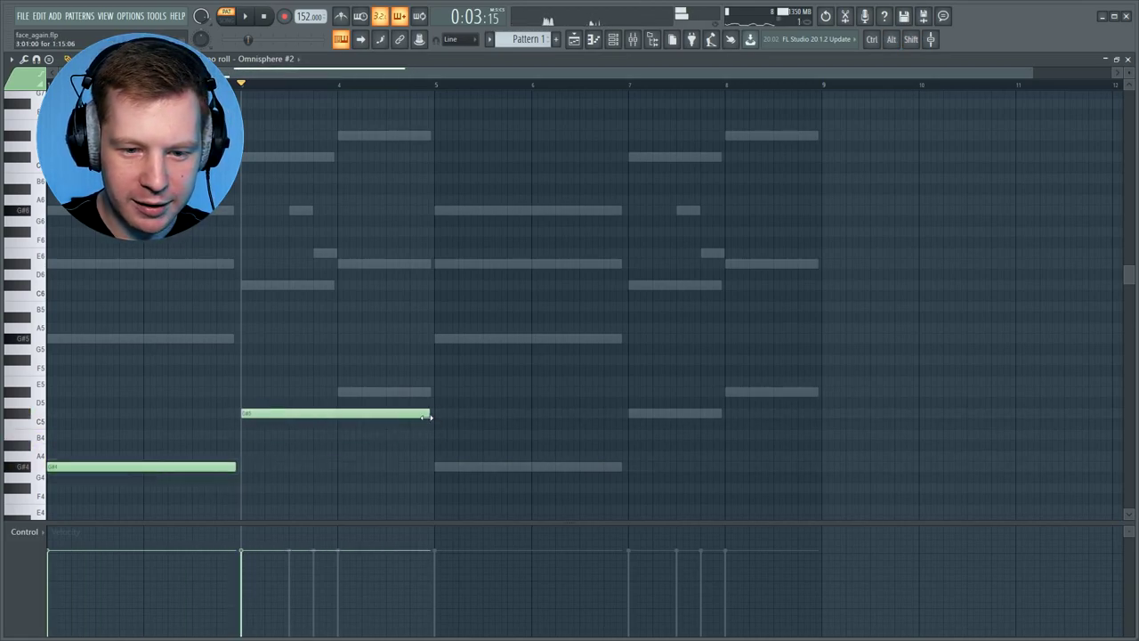
left_click_drag(429, 412, 336, 412)
left_click(383, 392)
key("ctrl+a")
left_click_drag(140, 468, 464, 442)
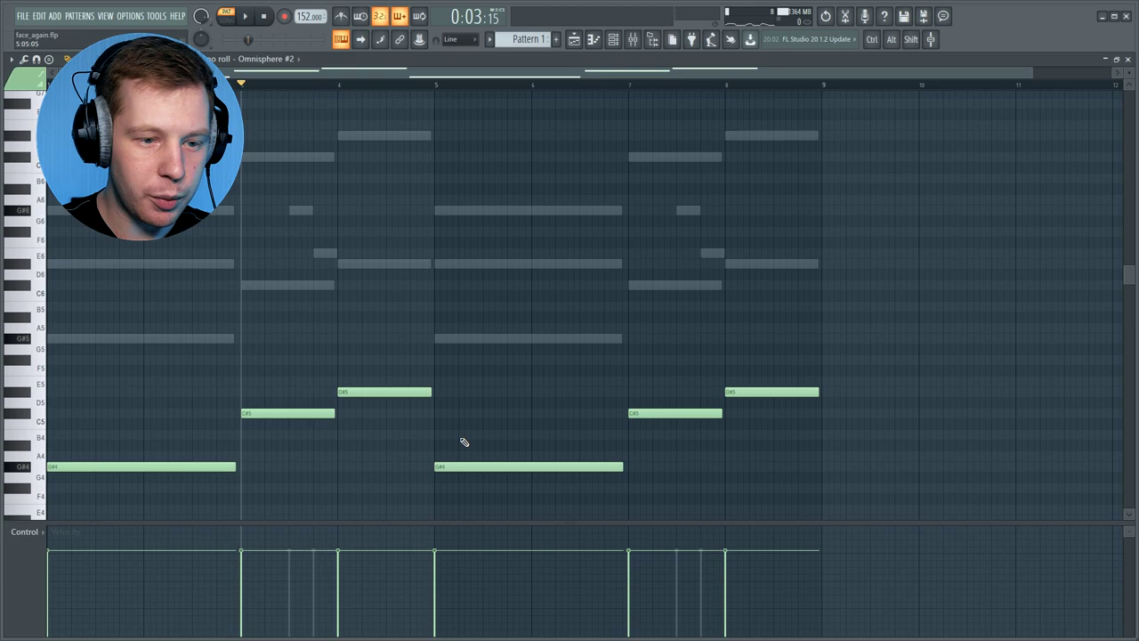
Audition a few low notes of the Omnisphere #2 sound on the piano keys.
left_click(36, 465)
left_click(36, 436)
left_click(42, 400)
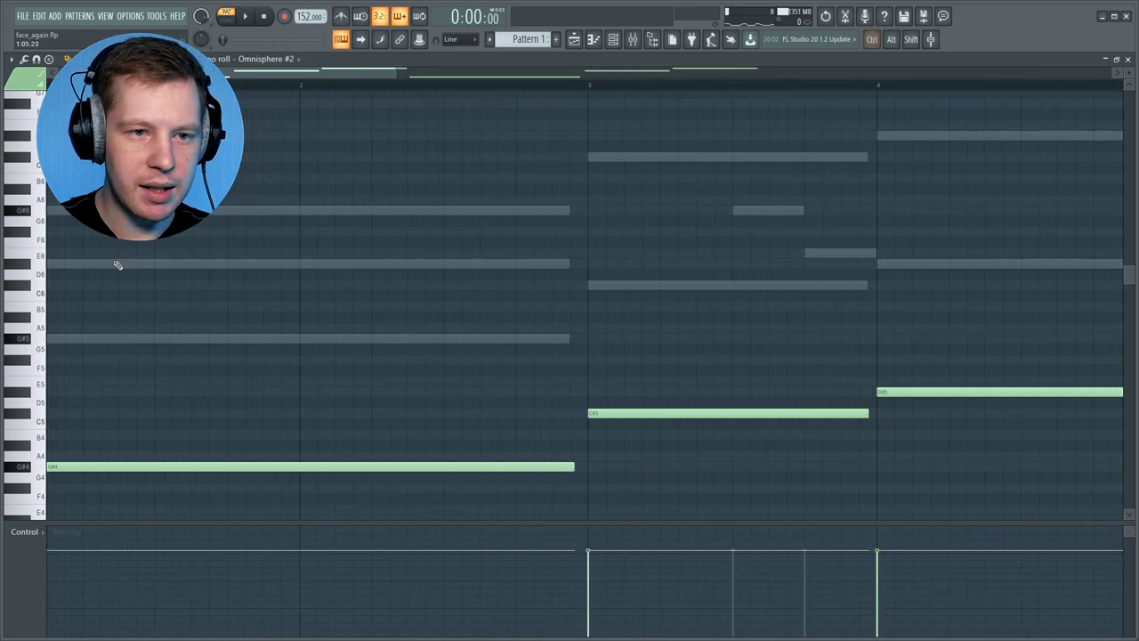
scroll(115, 262, "down", 3)
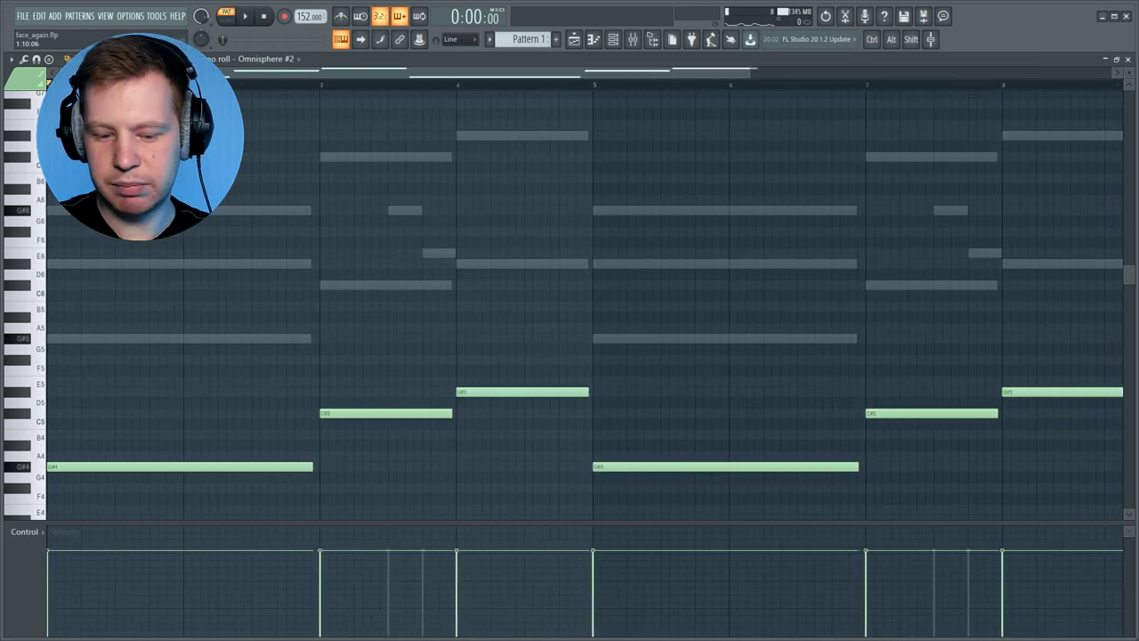
Add short G#6 and E6 notes to Omnisphere #2 in bars 3 and 7, and play them back.
left_click(390, 213)
left_click_drag(509, 213, 414, 213)
key("space")
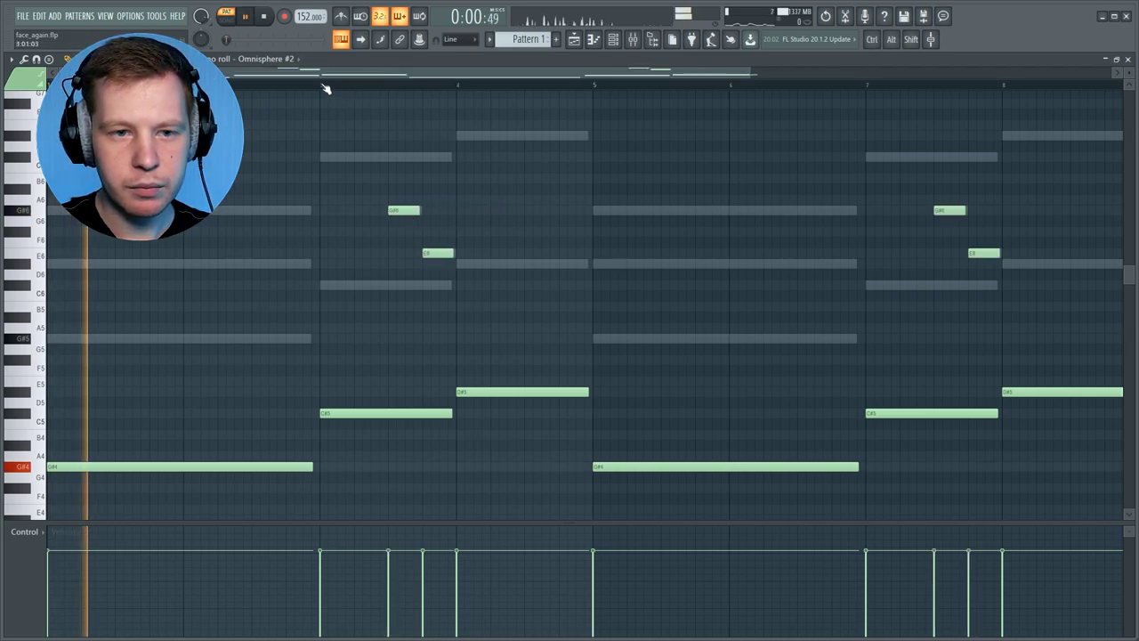
key("space")
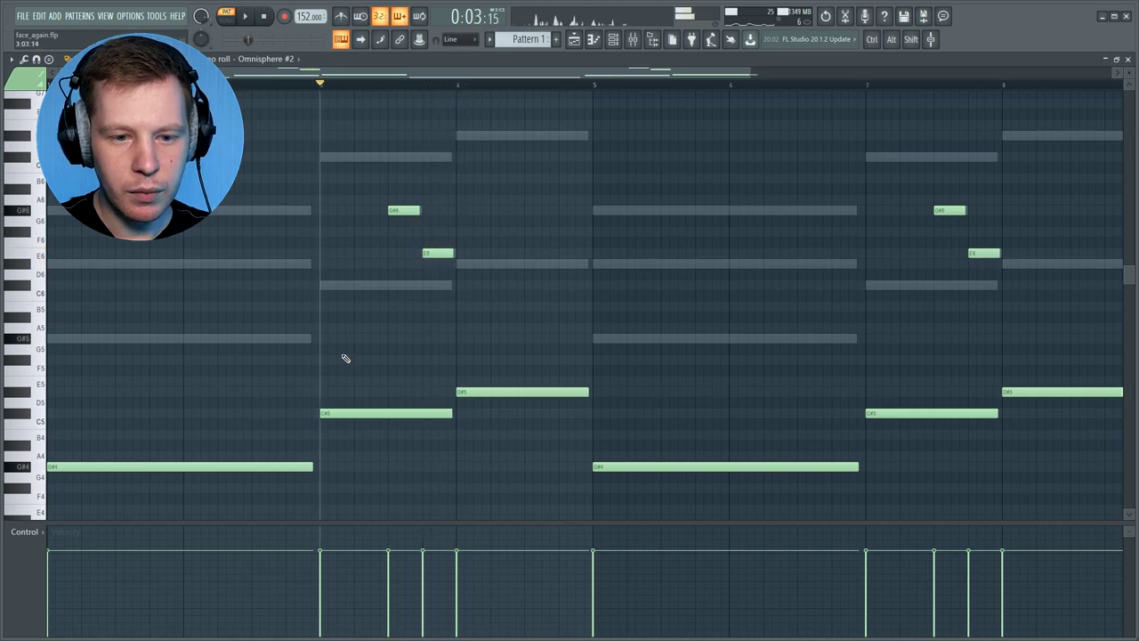
Layer C#6 and D#6 notes over the bass notes in bars 3 and 4 and play the pattern.
left_click_drag(342, 304, 343, 283)
mouse_move(490, 275)
left_mouse_down()
mouse_move(497, 262)
mouse_move(476, 264)
left_mouse_up()
key("ctrl+b")
key("space")
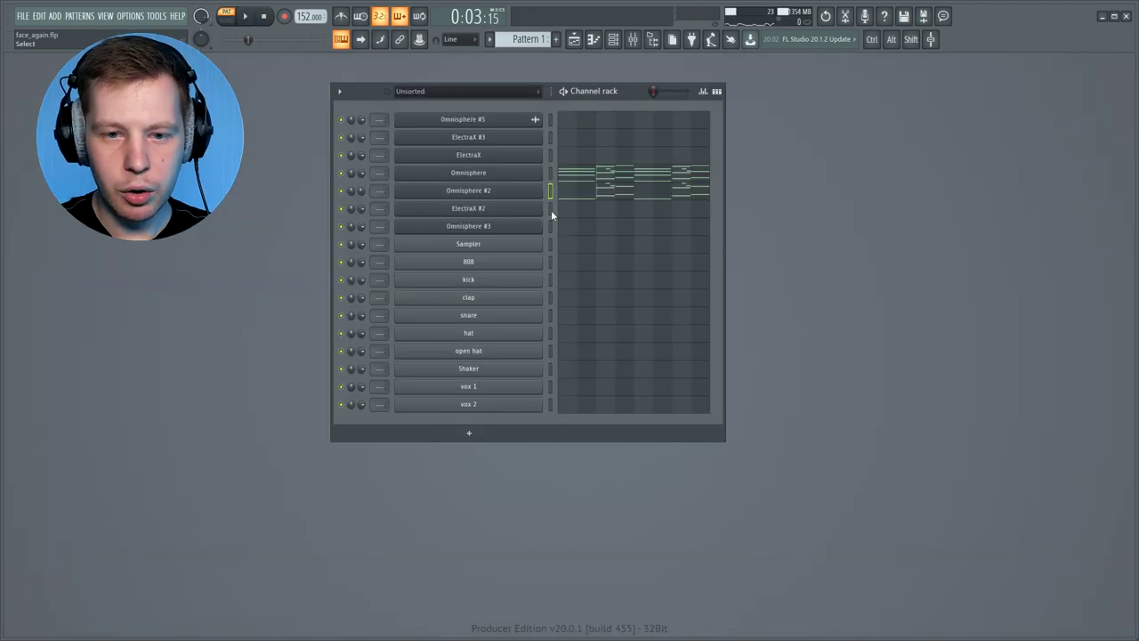
Open the ElectraX #2 piano roll and place a short G#5 note on the second beat of bar 1.
left_click(551, 216)
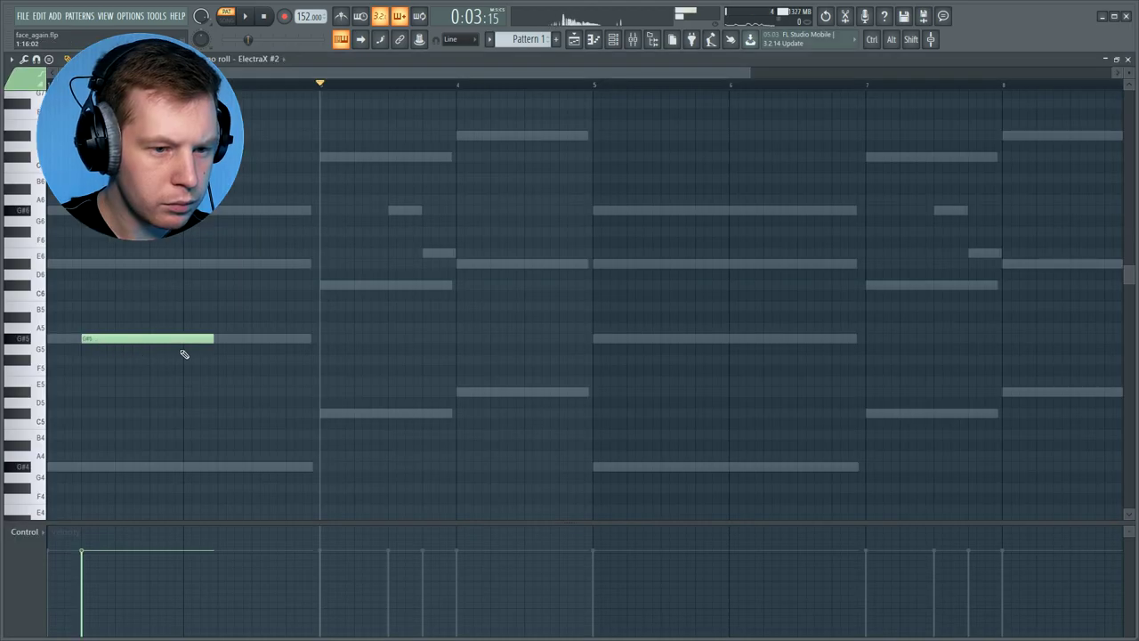
left_click_drag(211, 339, 89, 343)
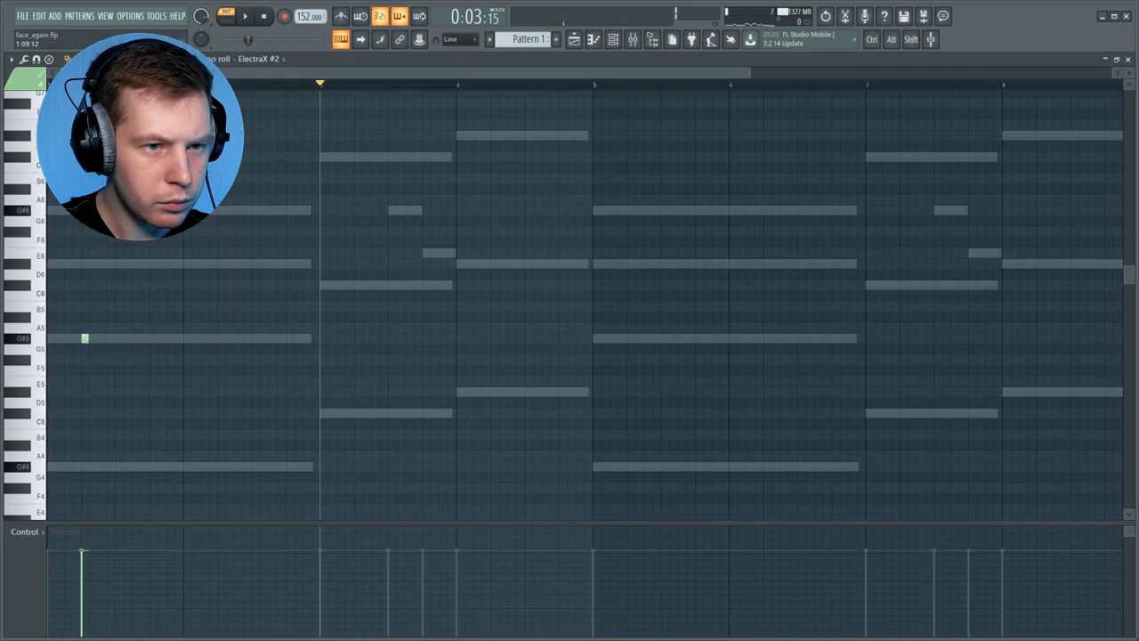
scroll(40, 86, "up", 3)
key("space")
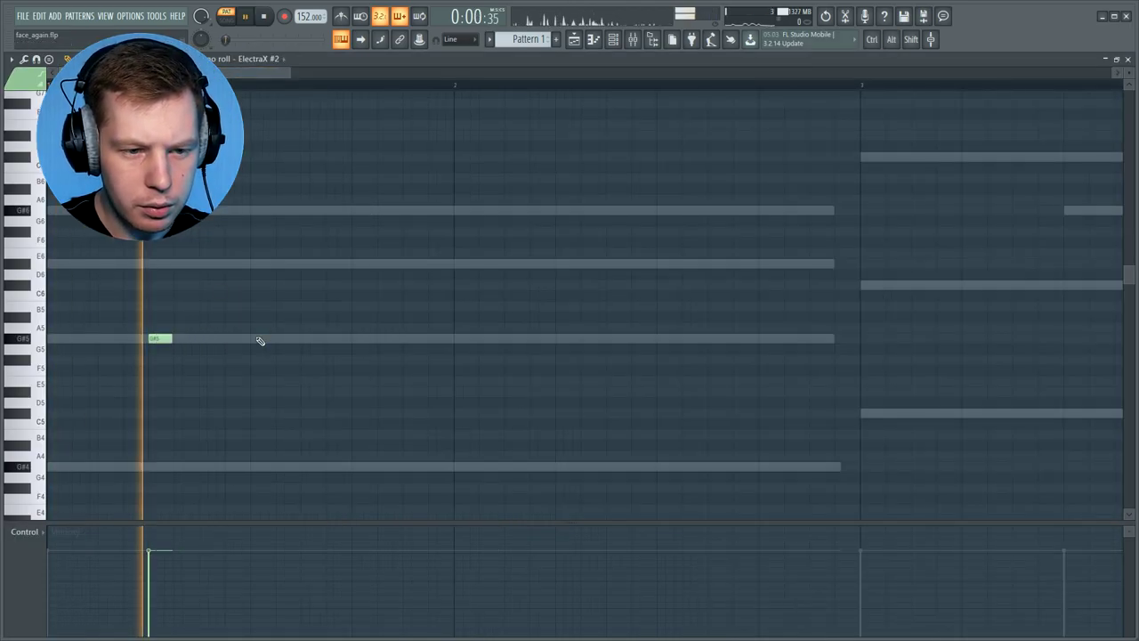
Add two short D#6 notes and a short G#6 note in the second half of bar 1 while the pattern plays.
left_click(262, 263)
left_click(363, 210)
left_click(336, 264)
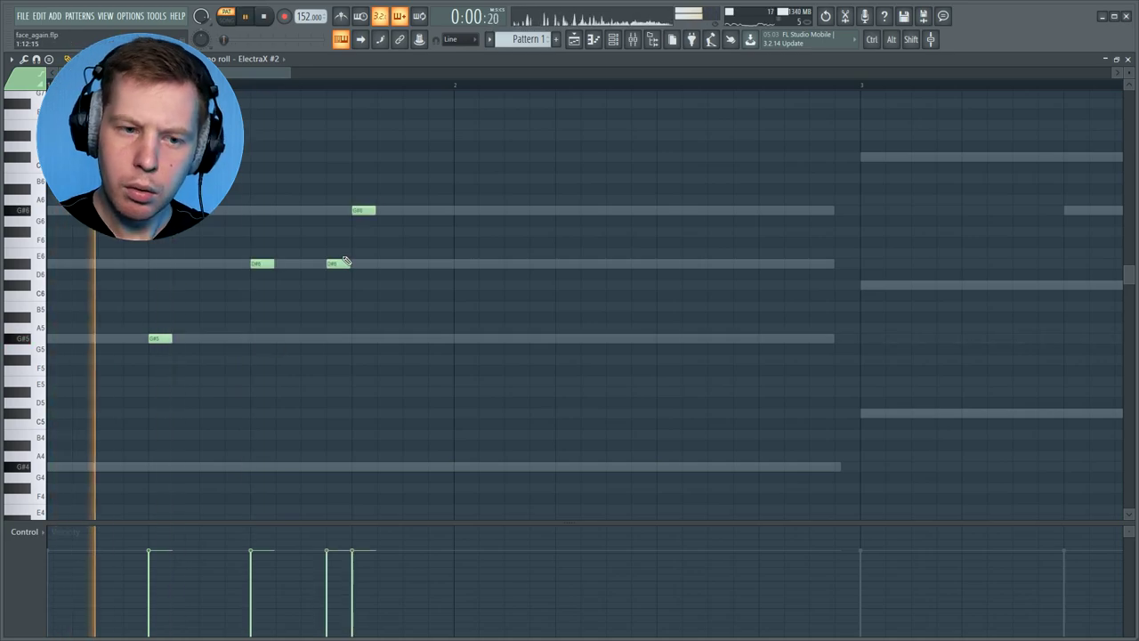
key("space")
Set snapping to 1/3 step, shorten the second D#6 note in bar 1, shift it slightly closer to the G#6 and play.
left_click(451, 39)
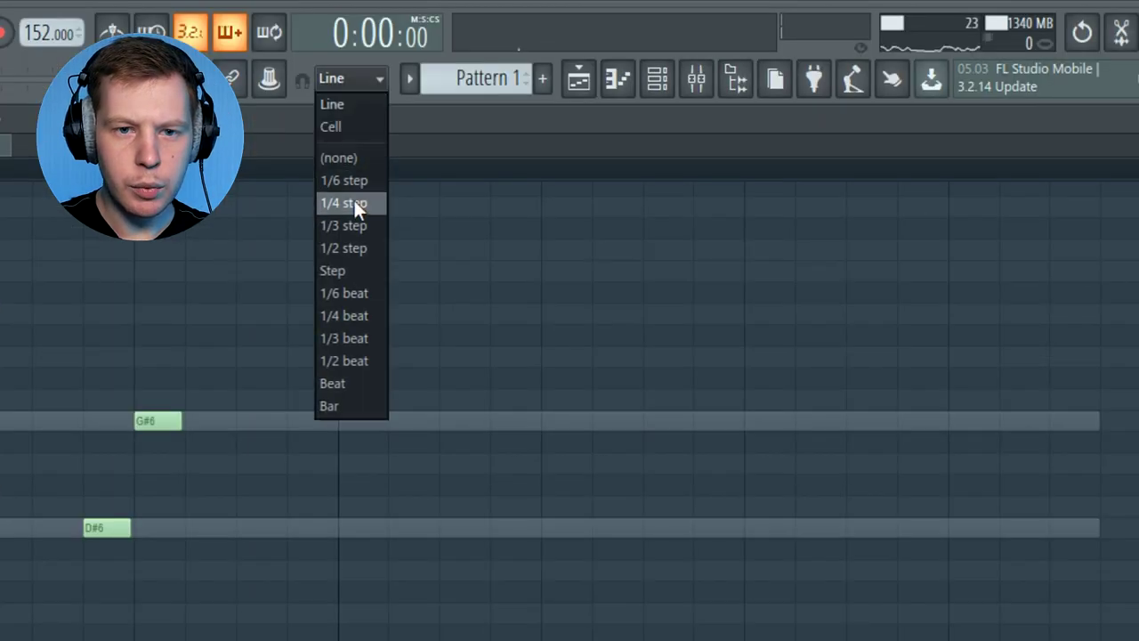
left_click(457, 110)
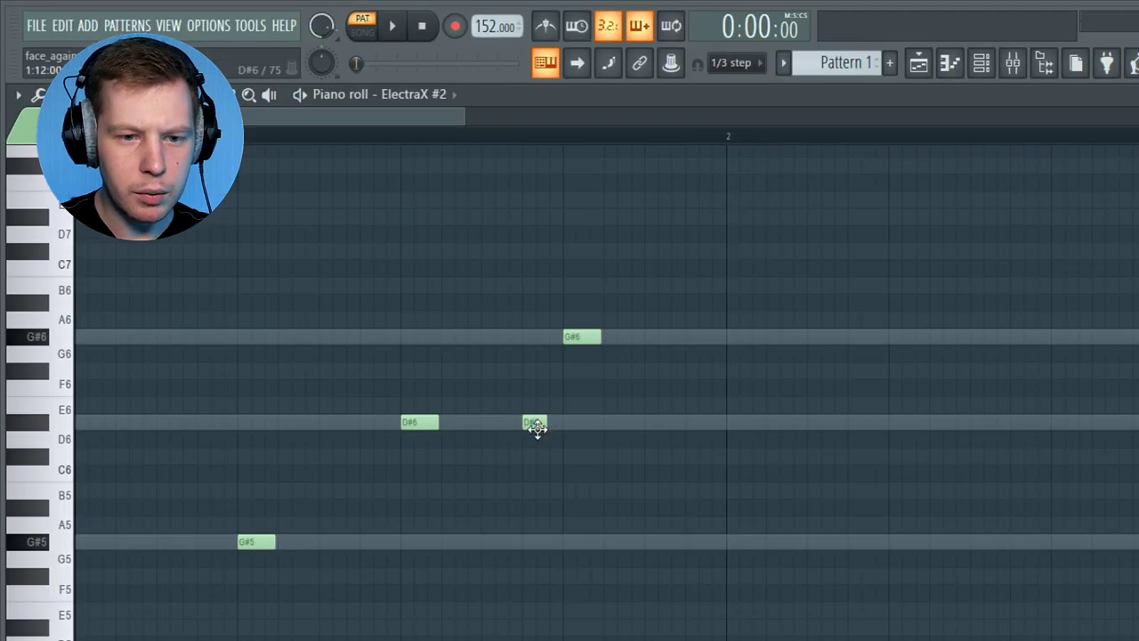
left_click_drag(536, 428, 549, 429)
key("space")
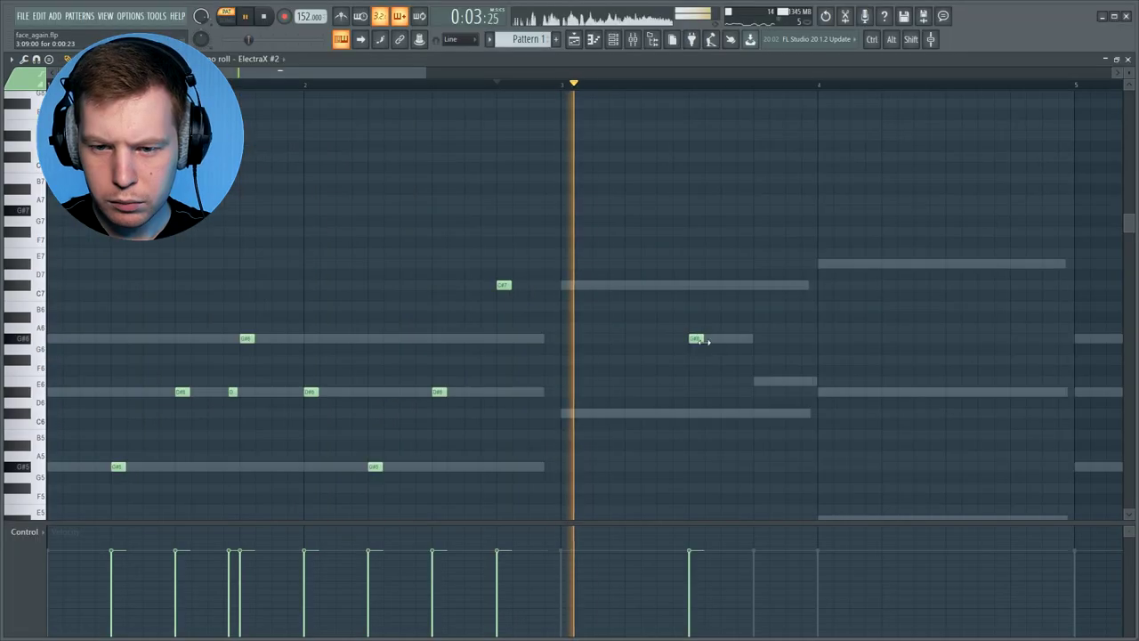
Add a short F#6 just before bar 3's G#6 and an E7 on its last beat, and play the pattern.
left_click(681, 362)
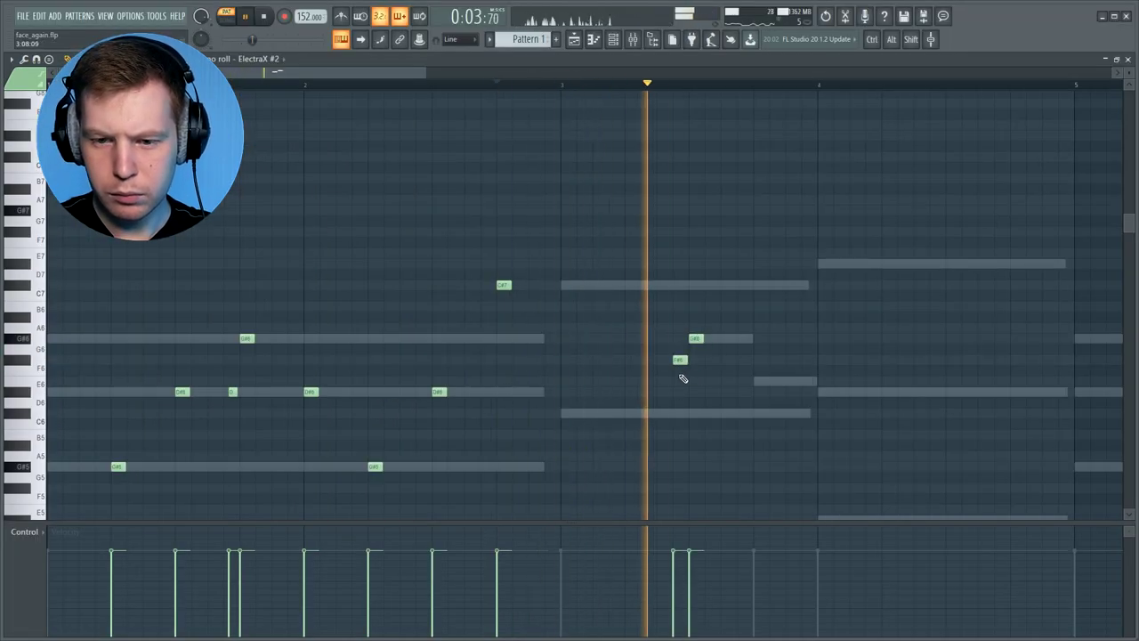
key("space")
key("space")
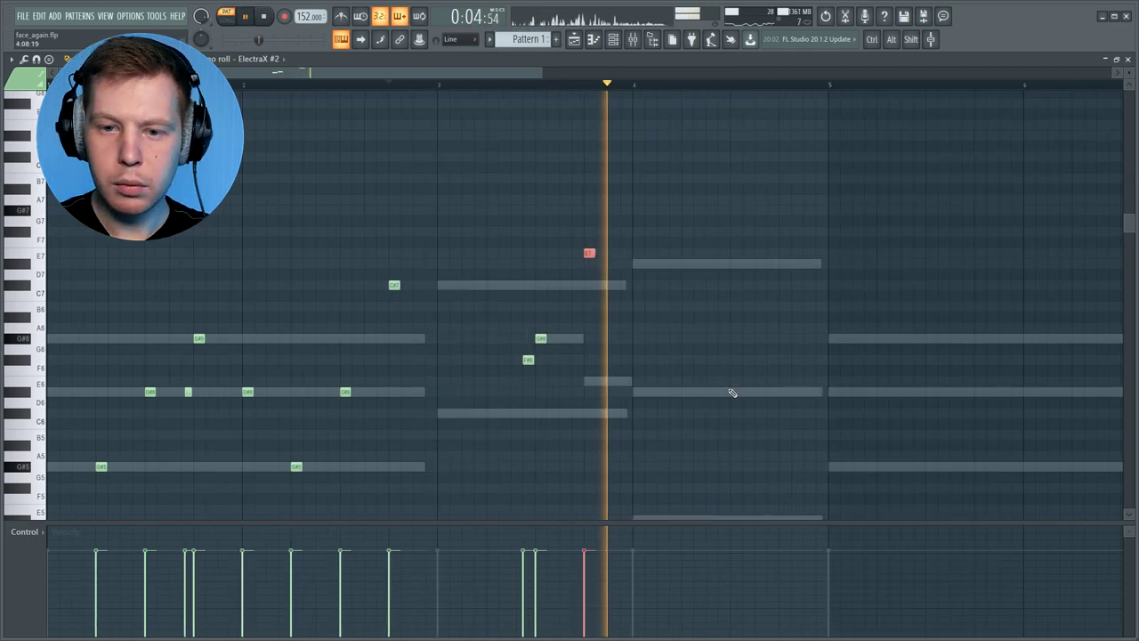
Add a descending run of short D#7, B6, G#6 and D#6 notes in the second half of bar 4 and play it.
left_click(735, 263)
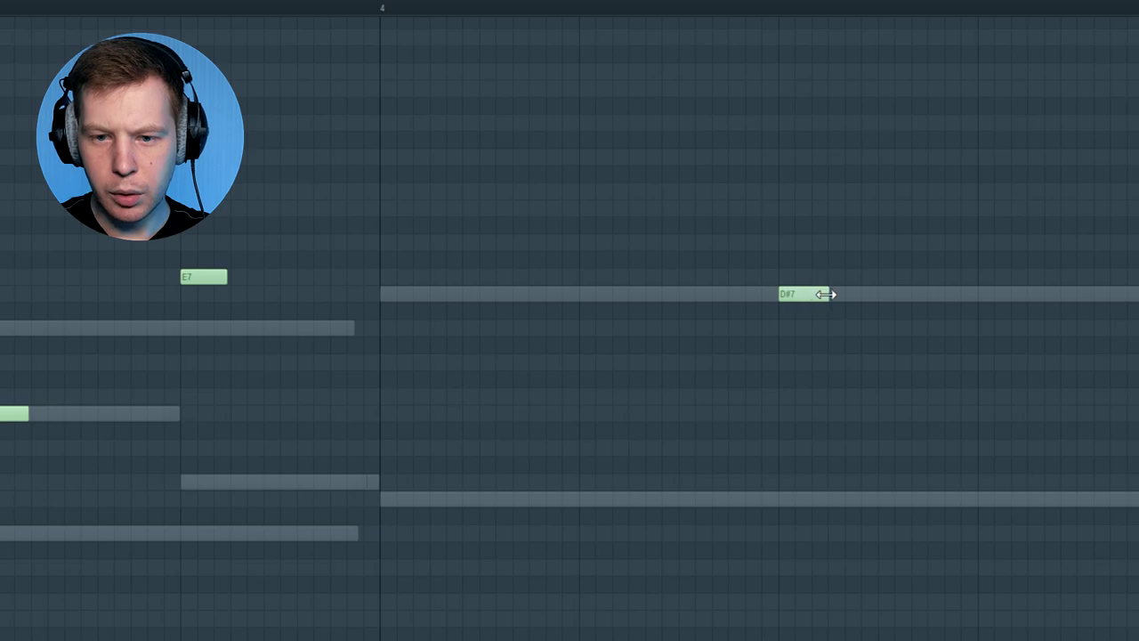
left_click_drag(873, 310, 882, 381)
left_click(957, 397)
mouse_move(962, 410)
left_mouse_down()
mouse_move(938, 412)
mouse_move(948, 405)
left_mouse_up()
left_click(1016, 500)
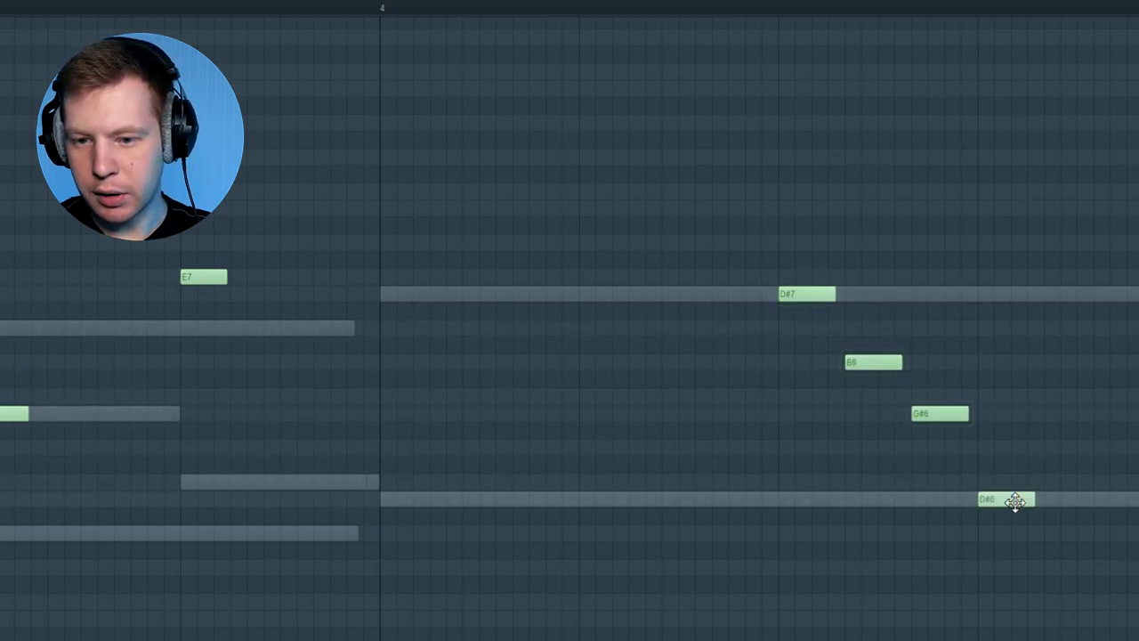
key("space")
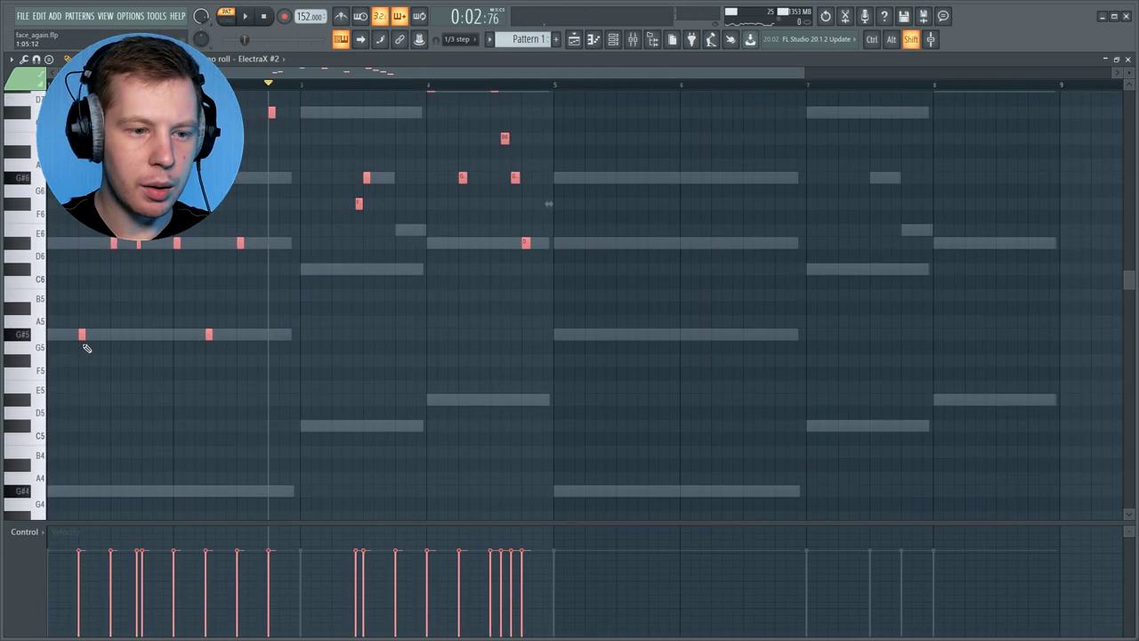
Copy the four-bar ElectraX #2 phrase to bars 5–8 and raise the F#6 and G#6 in bar 7 and bar 6's first D#6 by an octave.
left_click_drag(83, 339, 544, 359)
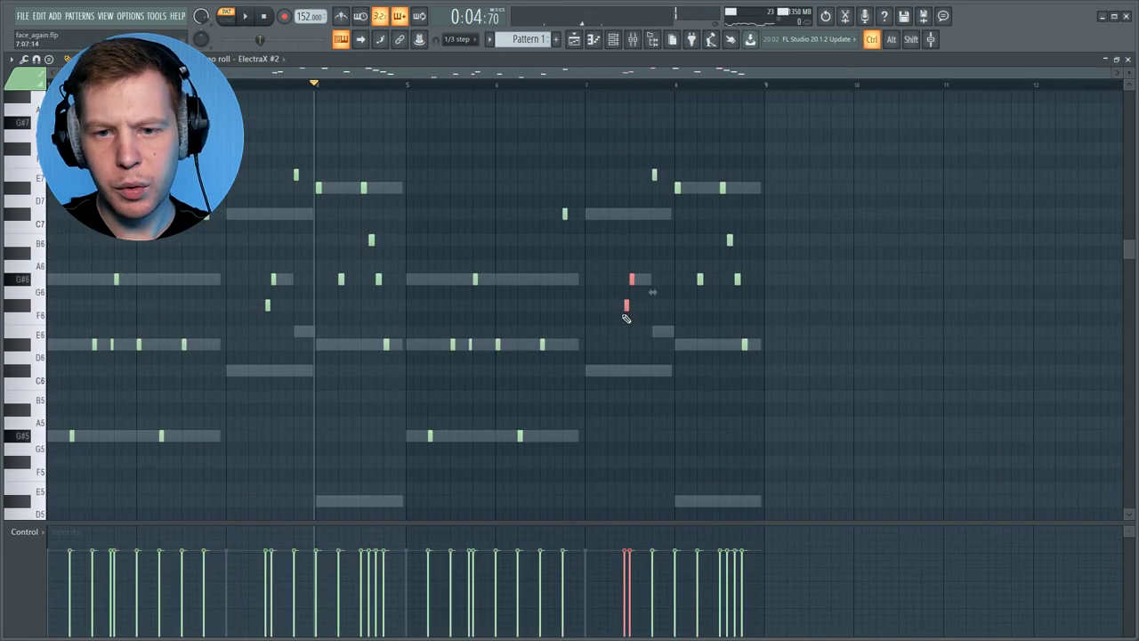
key("space")
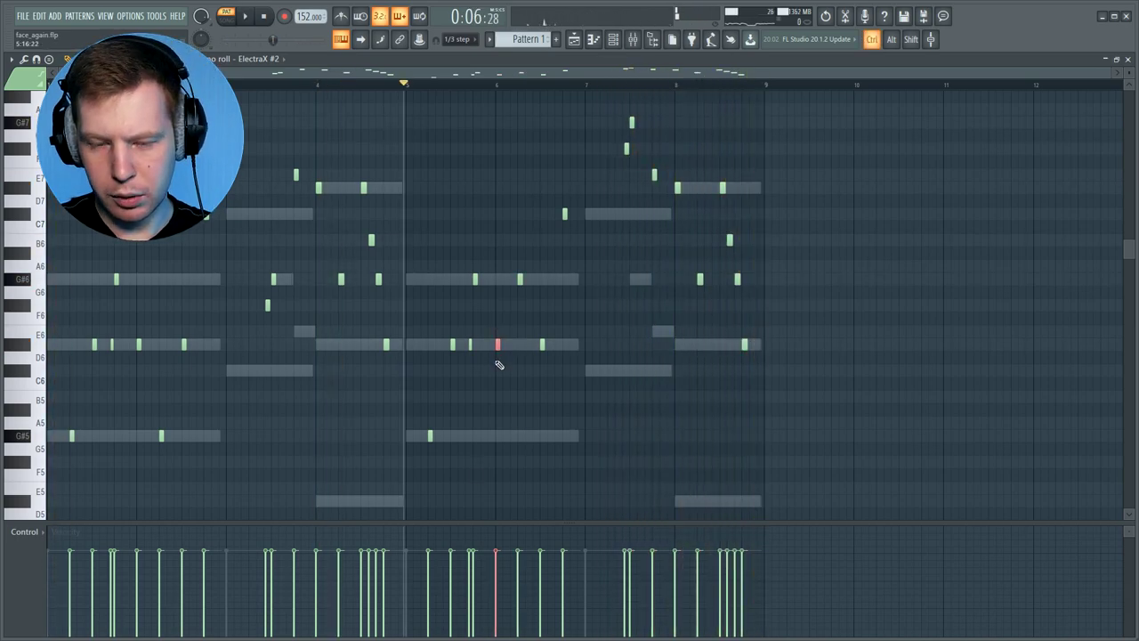
key("ctrl+Up")
key("space")
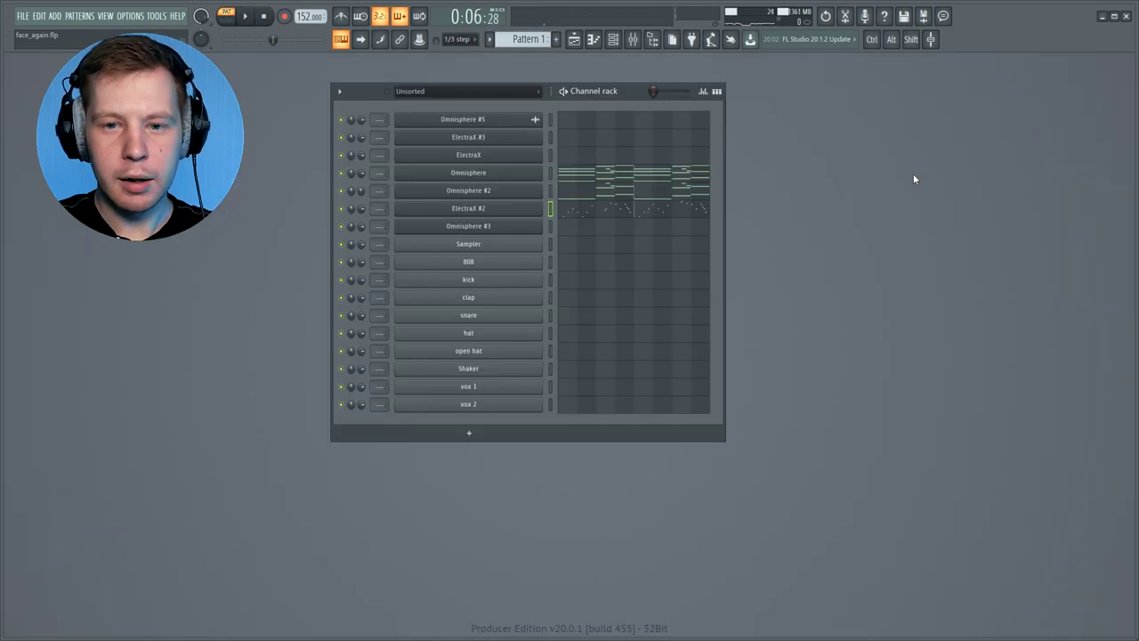
Open the ElectraX piano roll, place a short G#6 at the start of bar 1 and set snapping to Line.
key("ctrl")
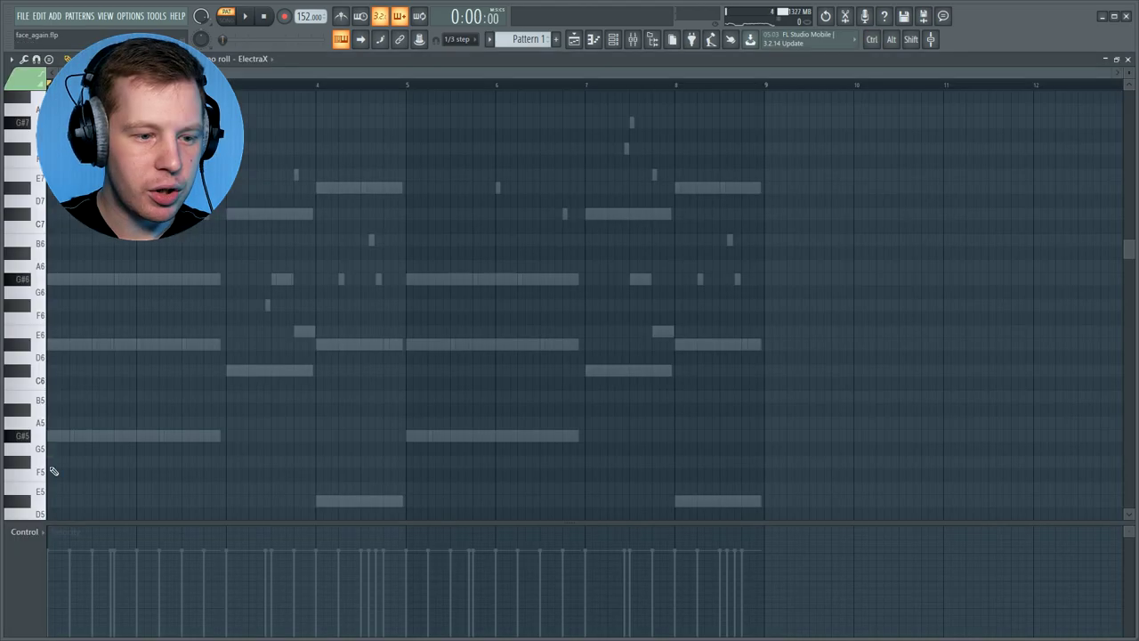
left_click(54, 280)
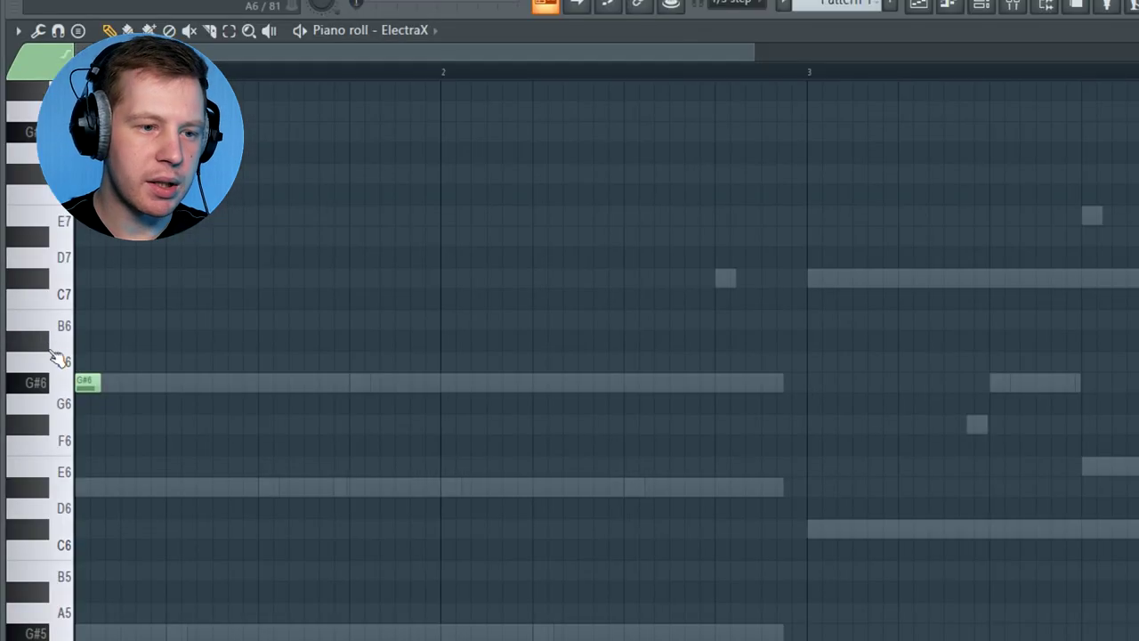
scroll(47, 301, "down", 3)
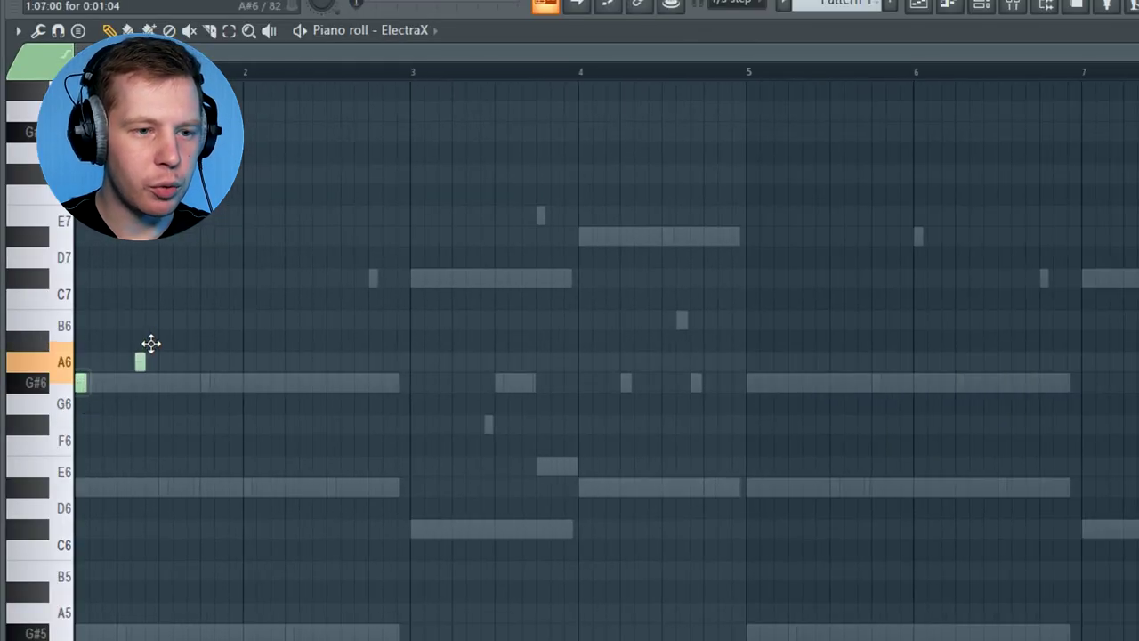
left_click(730, 7)
left_click(739, 14)
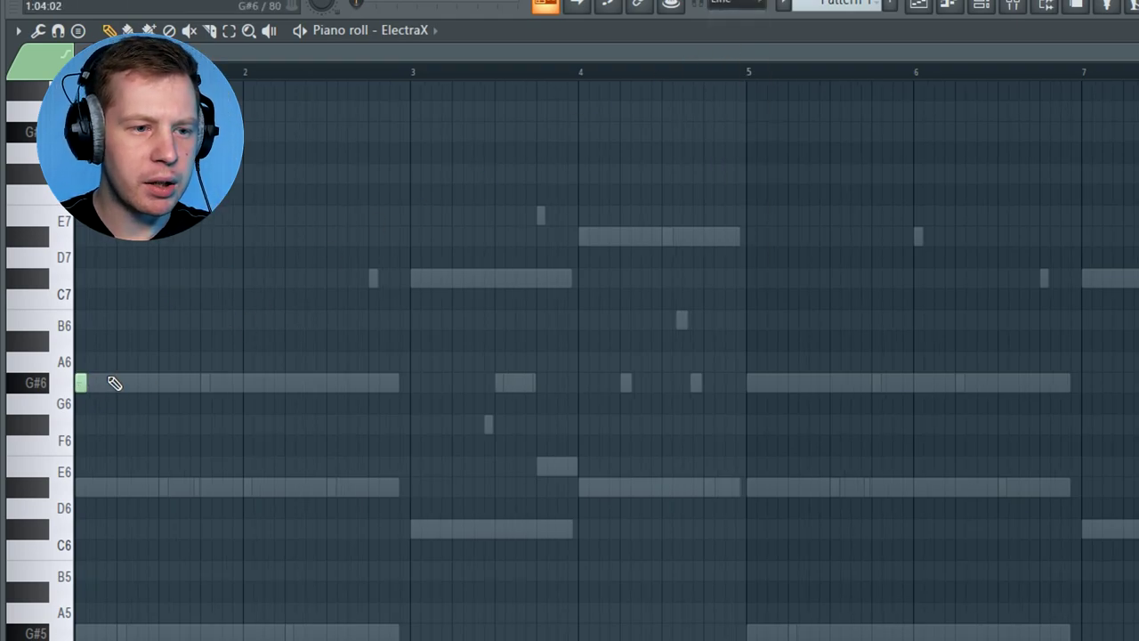
Add a short G#7 at the start of bar 2 and short D#7 notes on the third beats of bars 1 and 2.
scroll(111, 340, "up", 2)
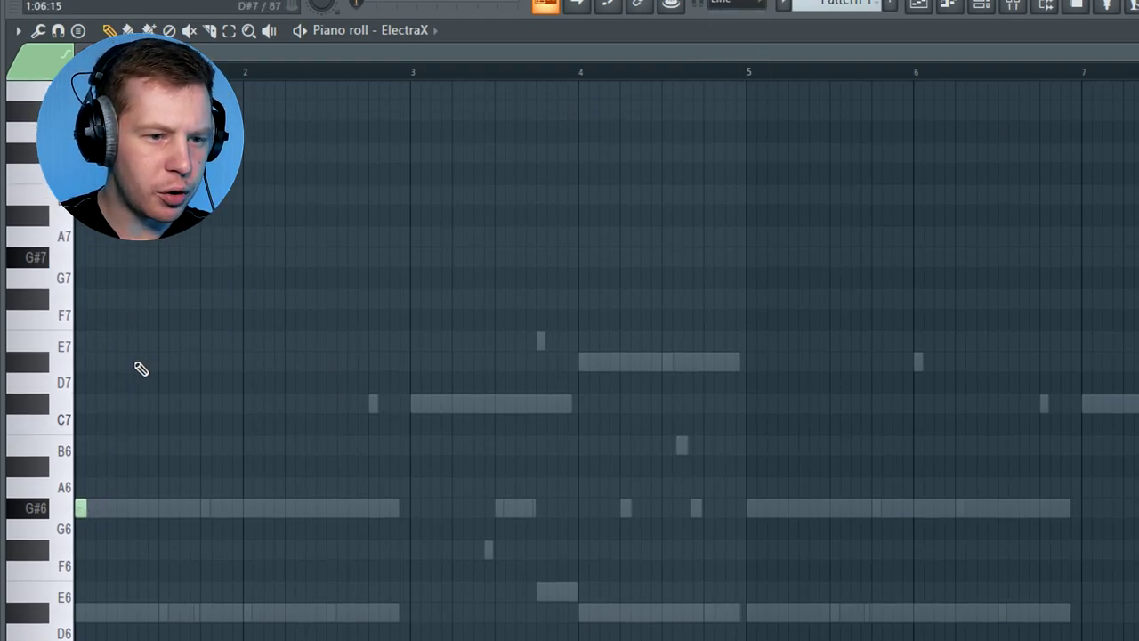
left_click(248, 257)
mouse_move(170, 362)
left_mouse_down()
mouse_move(203, 361)
mouse_move(162, 366)
left_mouse_up()
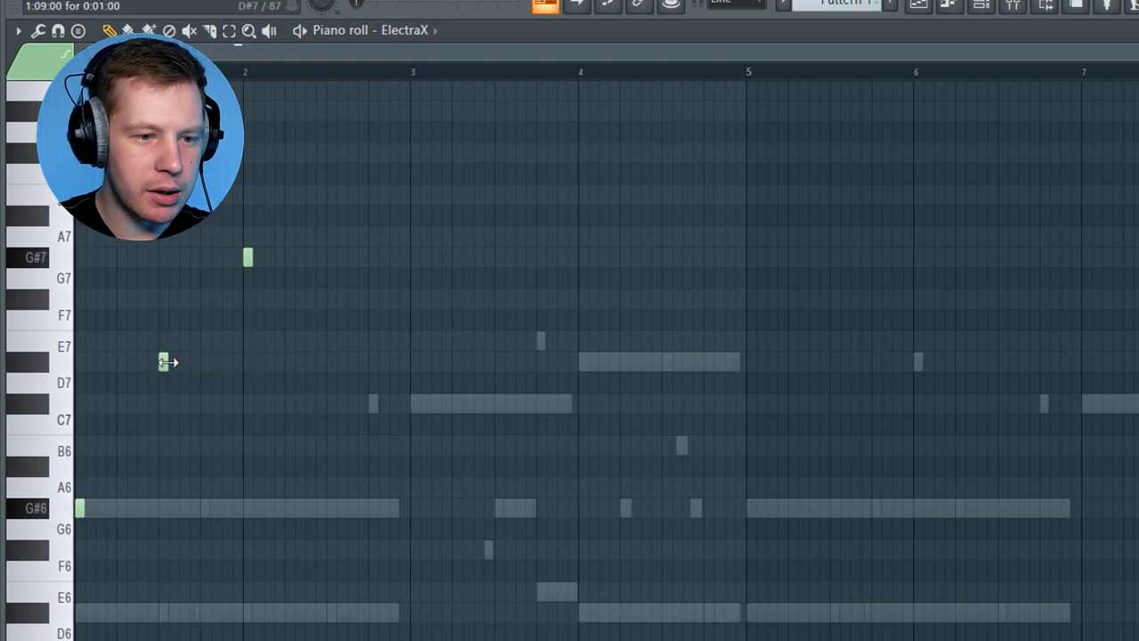
left_click(331, 361)
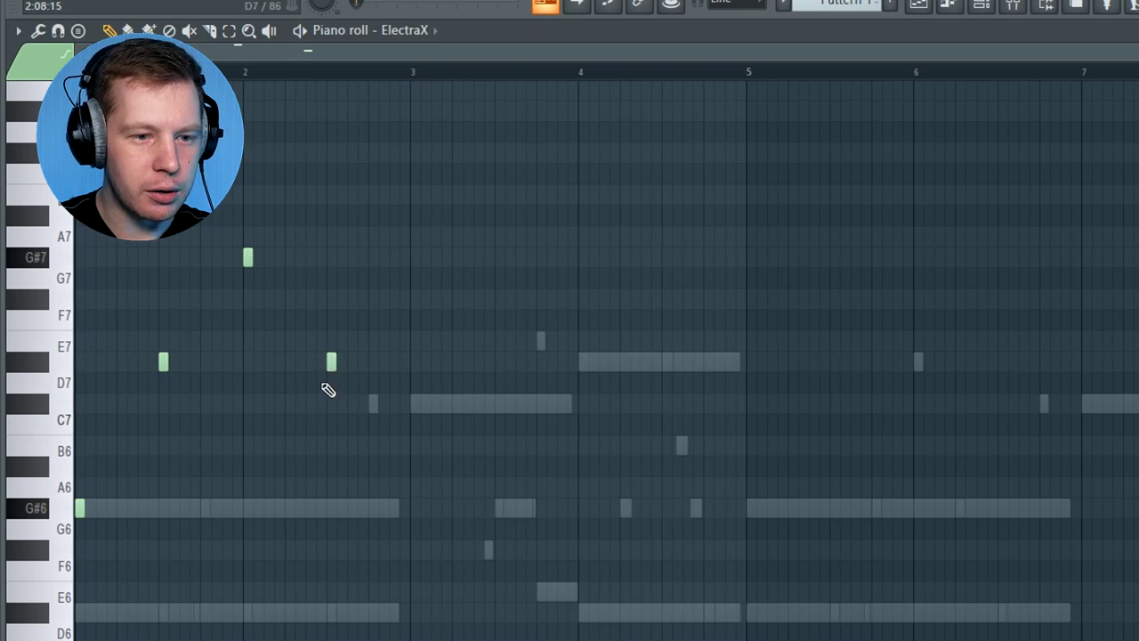
Compress the four notes to one per beat, continue the figure through bar 2 up to a D#7 on its last beat, and play it.
key("ctrl+a")
key("space")
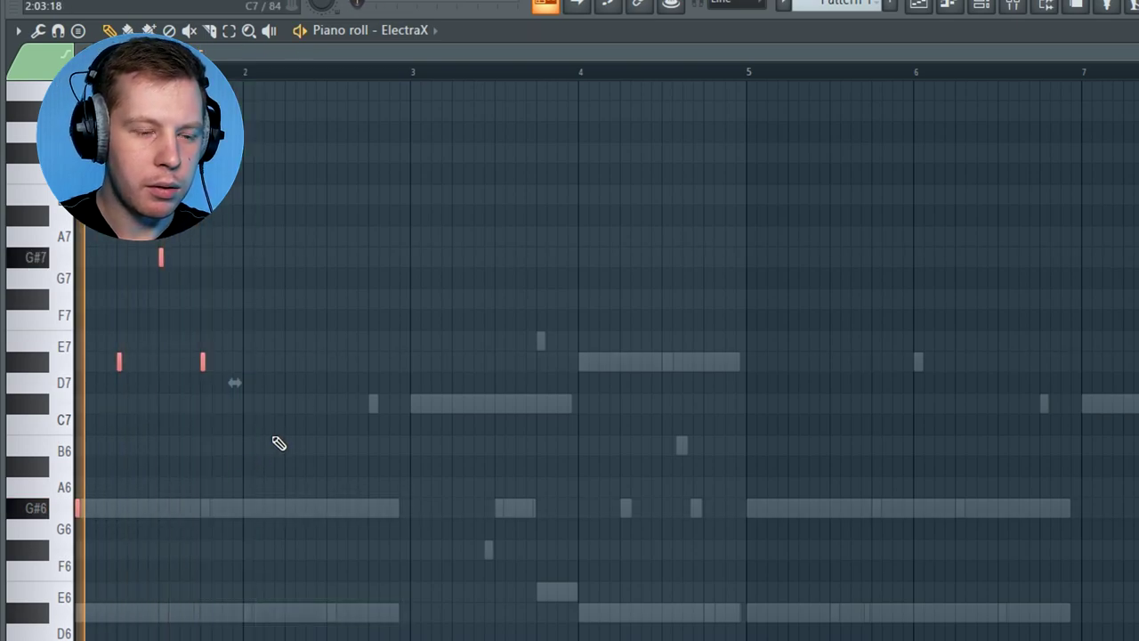
left_click(373, 363)
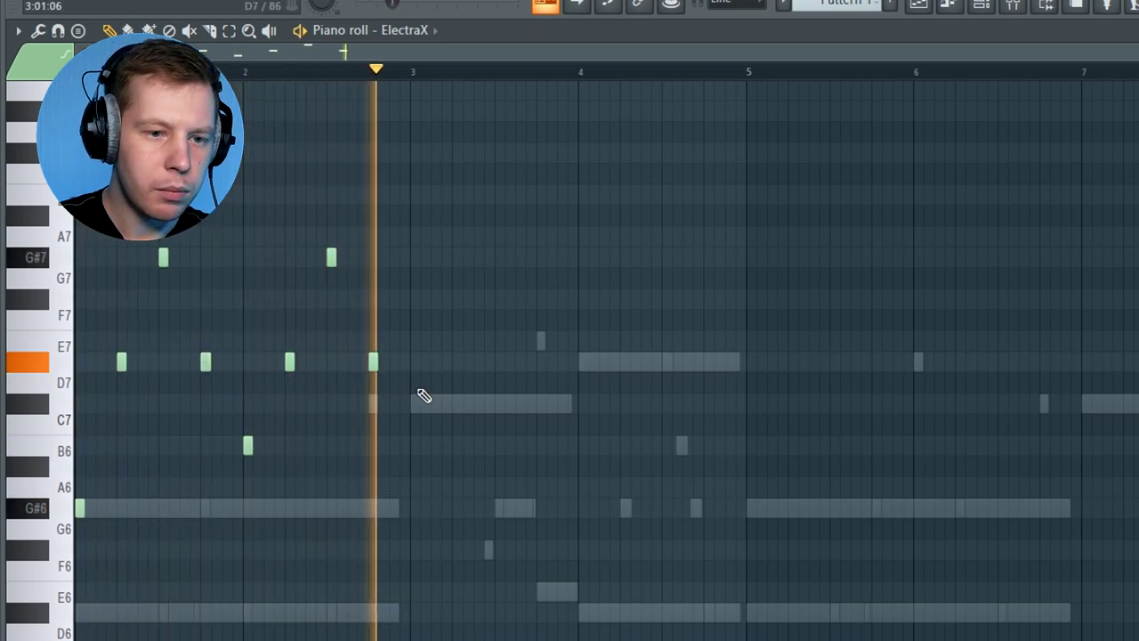
key("space")
key("space")
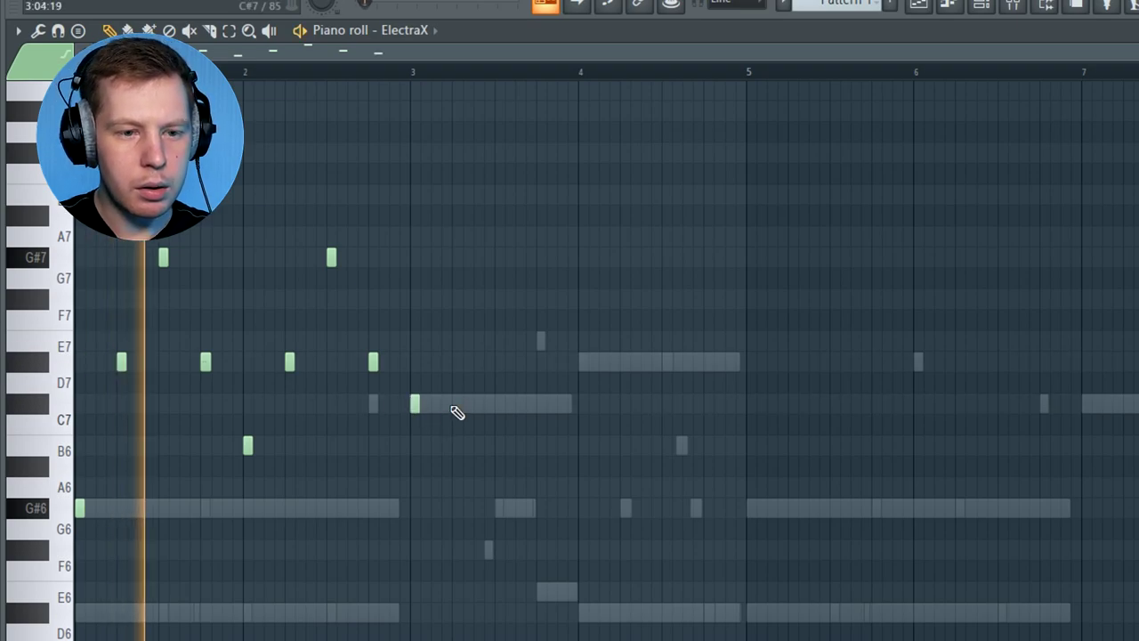
Add short G#7, E8 and D#8 notes on beats 2, 3 and 4 of bar 3 in ElectraX and play the passage.
left_click(456, 257)
key("space")
scroll(525, 401, "up", 3)
scroll(543, 508, "down", 4)
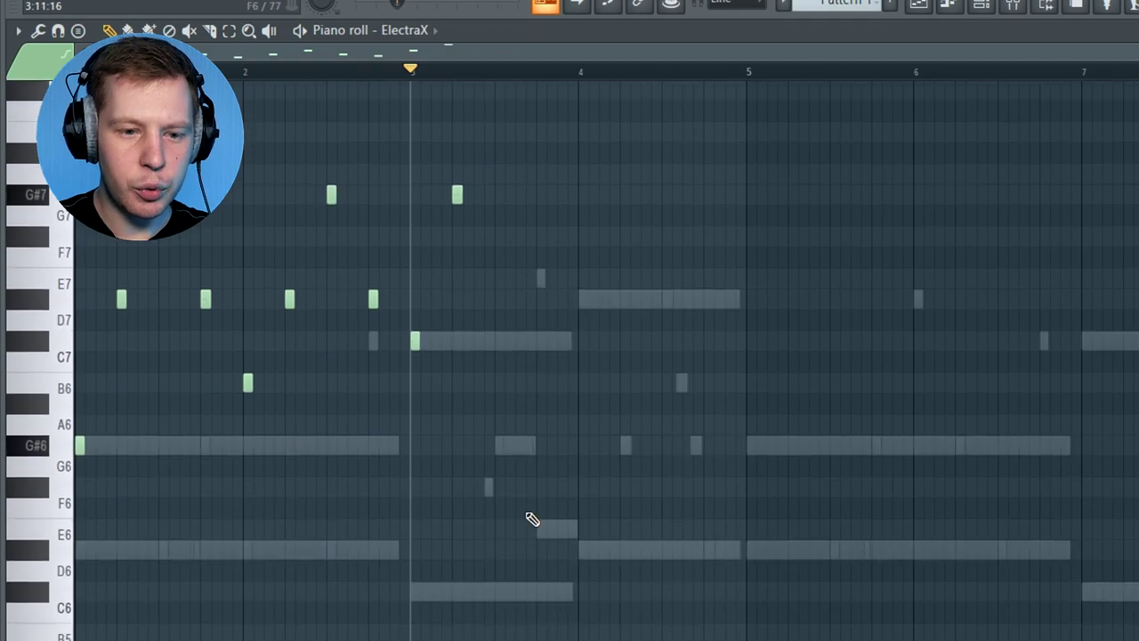
left_click_drag(688, 205, 522, 579)
scroll(499, 597, "up", 5)
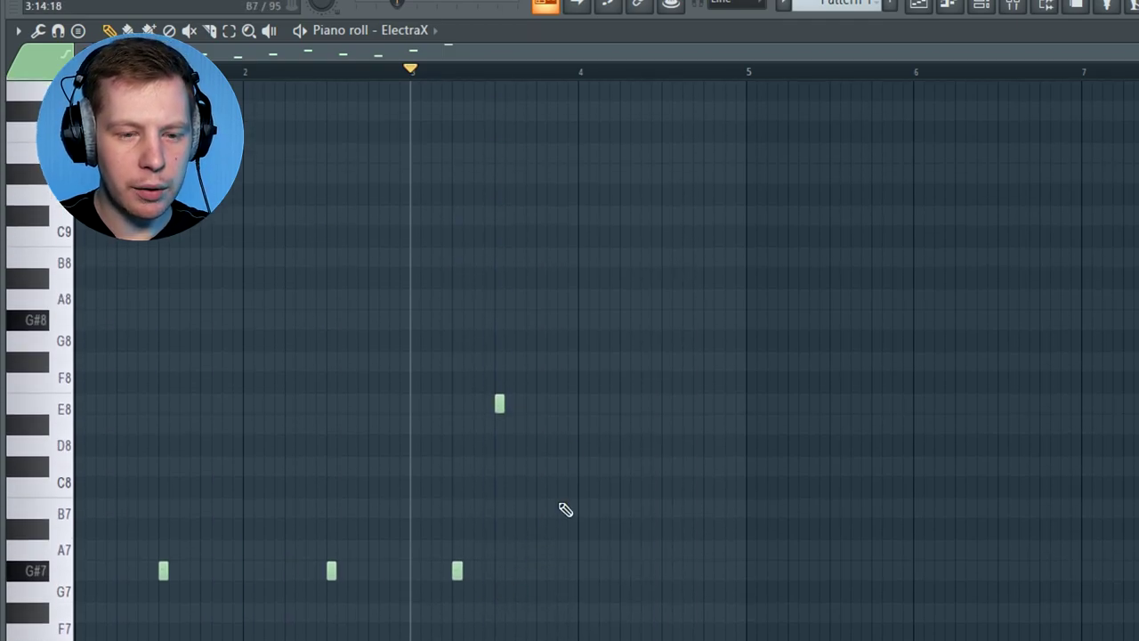
key("space")
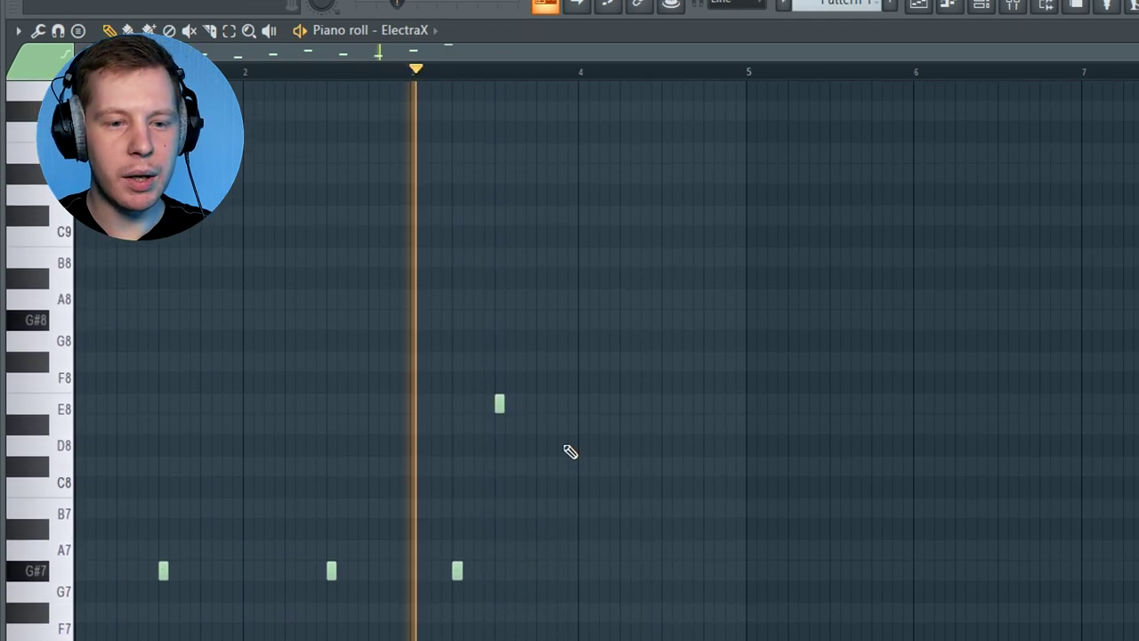
key("space")
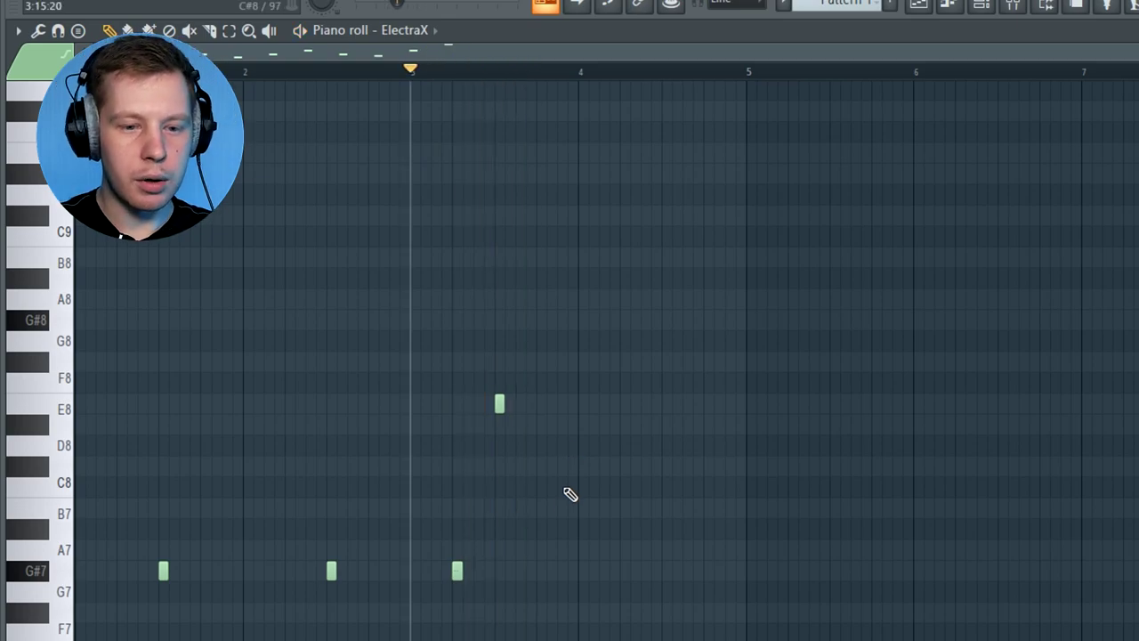
scroll(560, 485, "down", 4)
key("space")
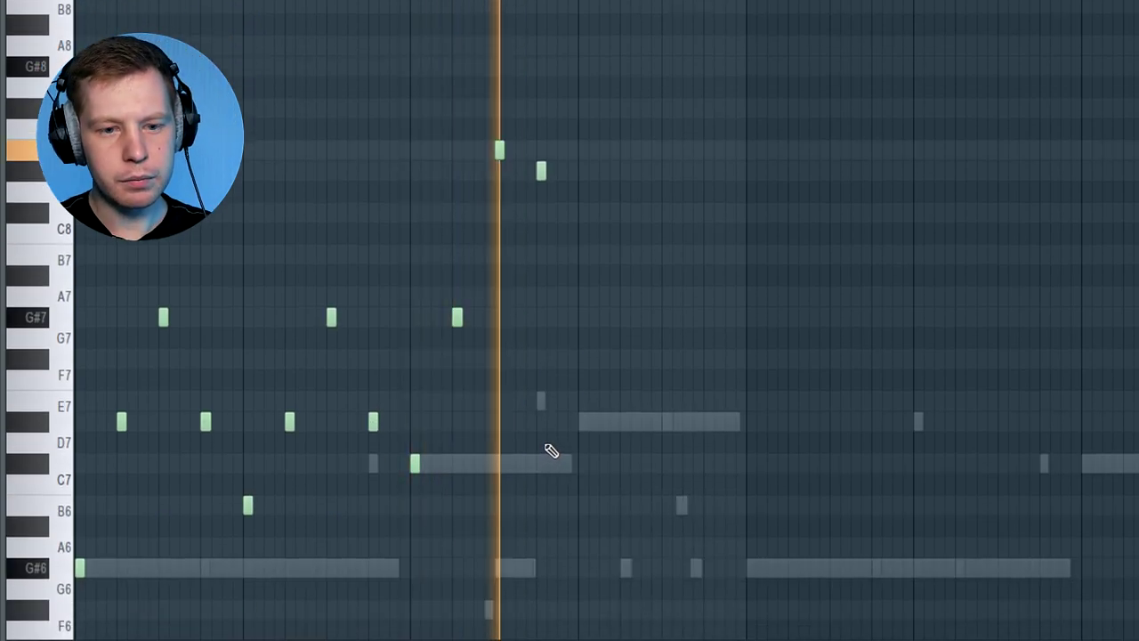
Place short D#7, D#8, B7 and G#7 notes on the four beats of bar 4.
left_click(583, 421)
left_click(625, 171)
left_click(666, 255)
left_click(703, 318)
right_click(703, 318)
left_click(715, 317)
right_click(720, 322)
scroll(726, 293, "down", 5)
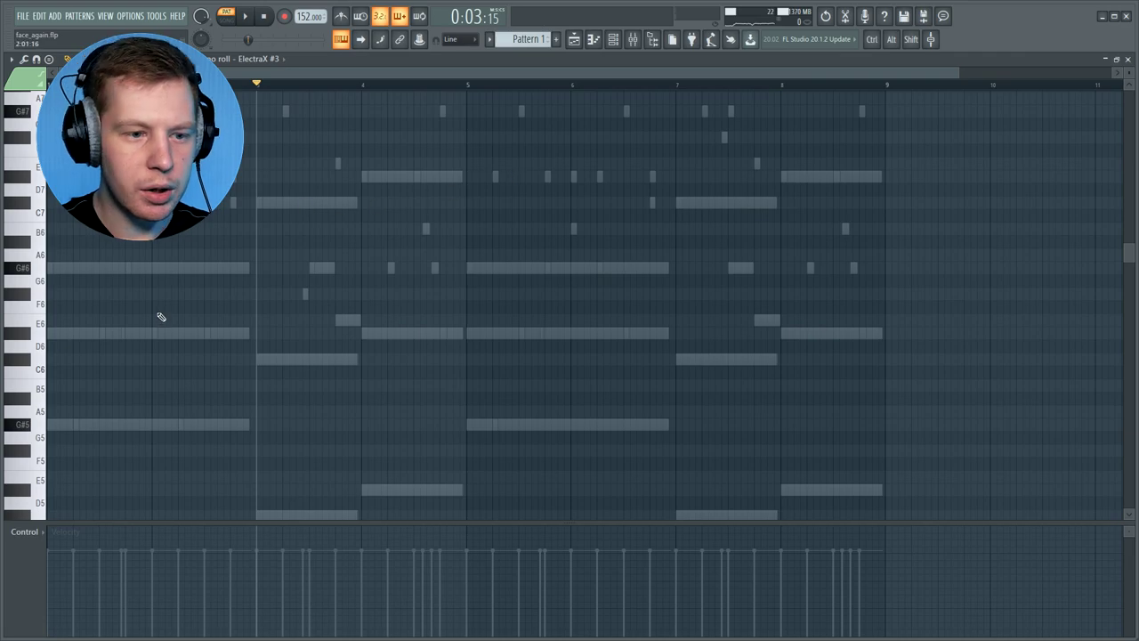
Place a sparse ElectraX #3 counter-melody across bars 1 to 4 in Pattern 2, starting on G#6, and play it from bar 4.
scroll(160, 315, "down", 3)
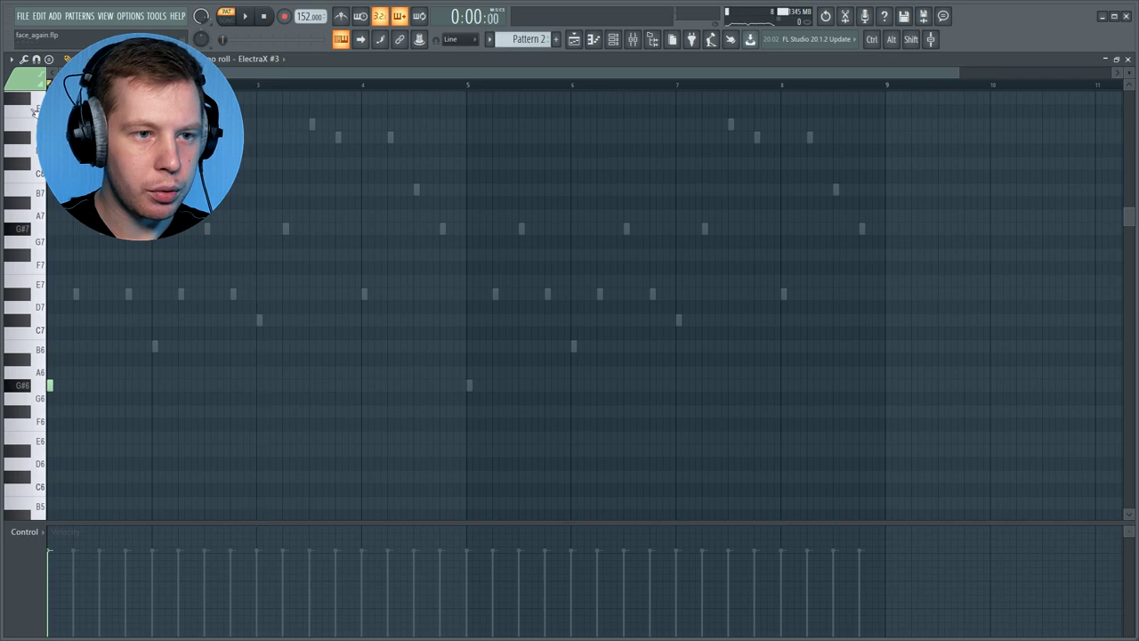
key("space")
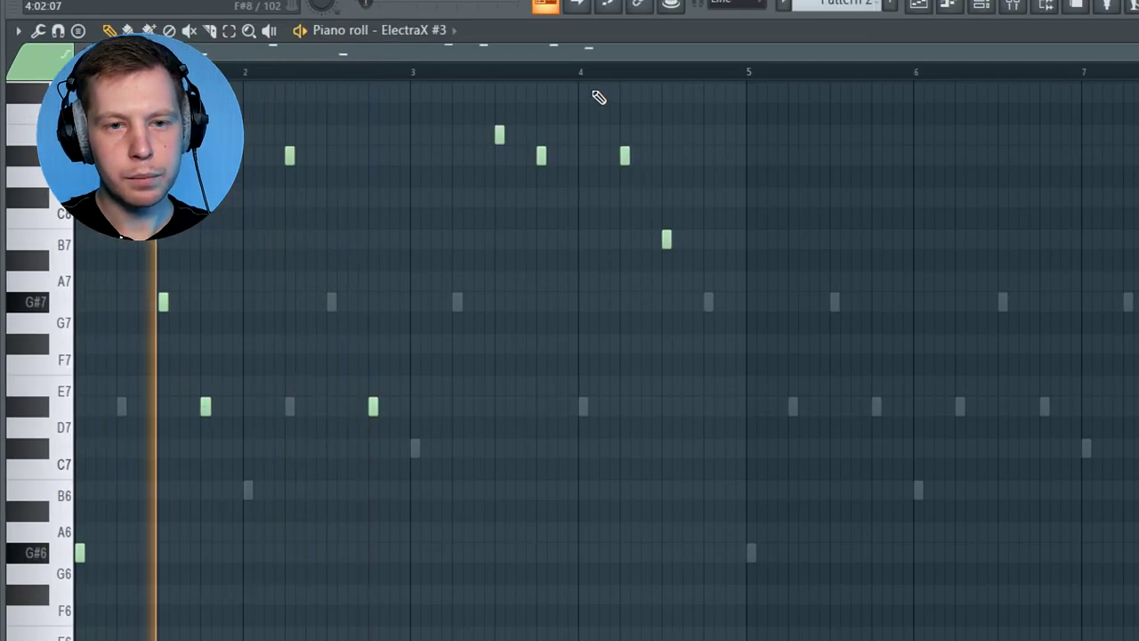
left_click(581, 73)
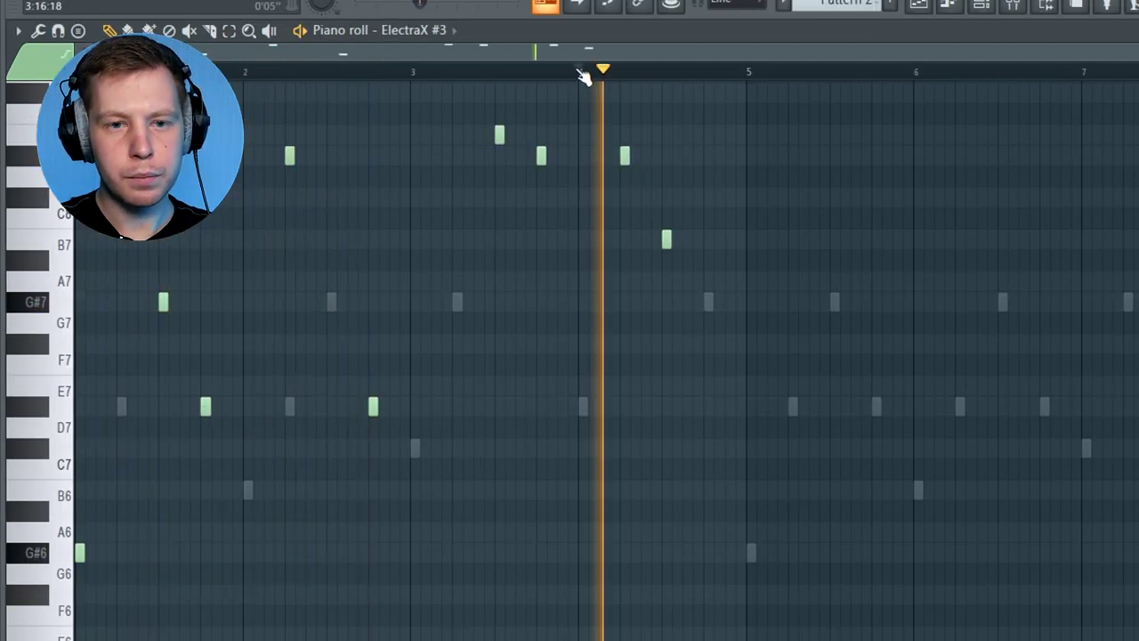
Duplicate the four-bar ElectraX #3 phrase and align the copy to start at bar 5.
key("ctrl+a")
scroll(105, 499, "up", 2)
key("ctrl+b")
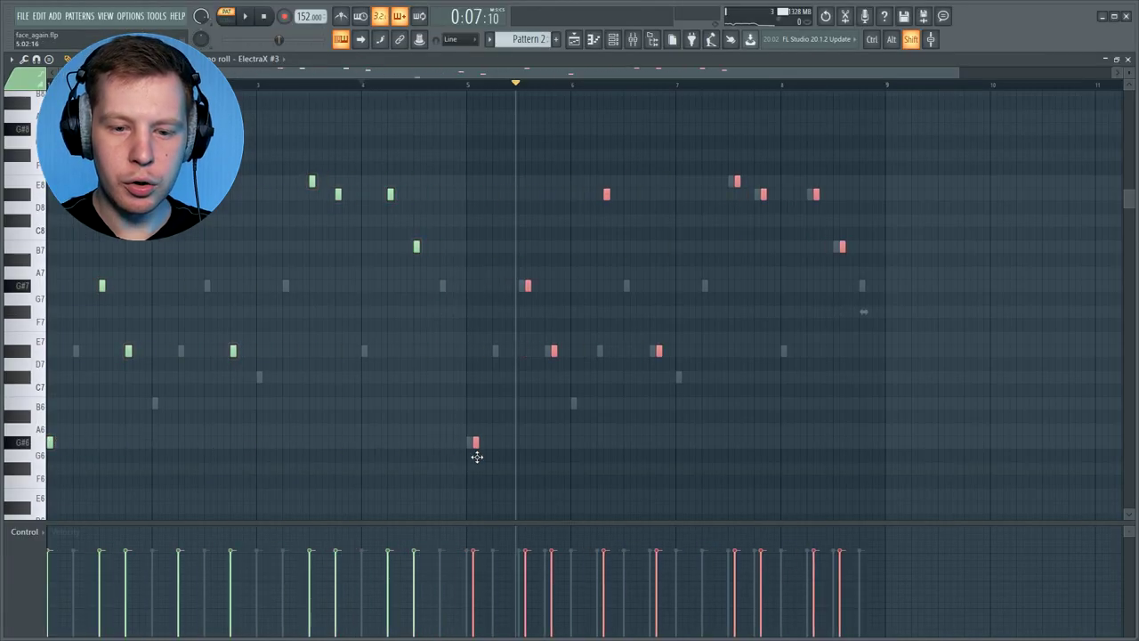
key("ctrl+d")
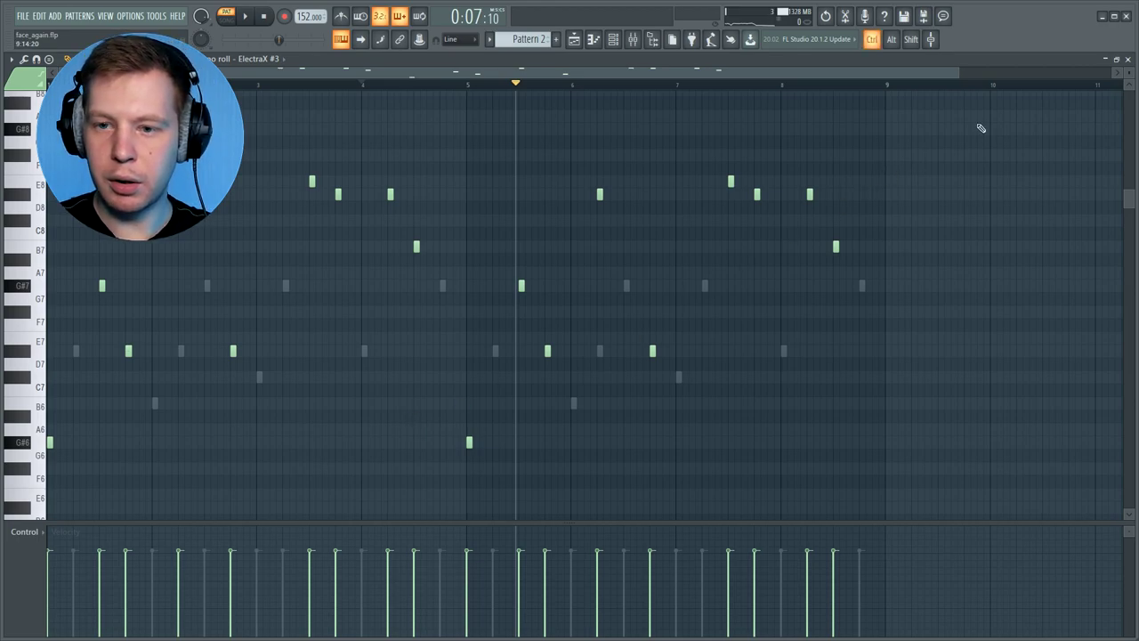
key("ctrl+a")
scroll(857, 261, "down", 1)
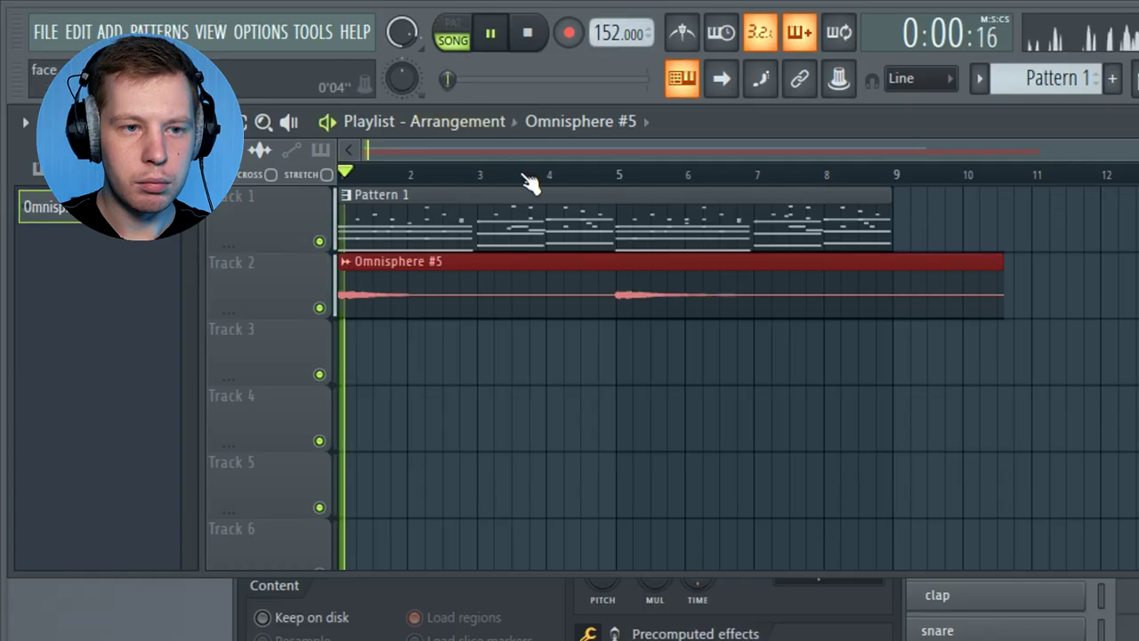
Select every channel in the channel rack, from Omnisphere #5 down to vox 2.
left_click(897, 204)
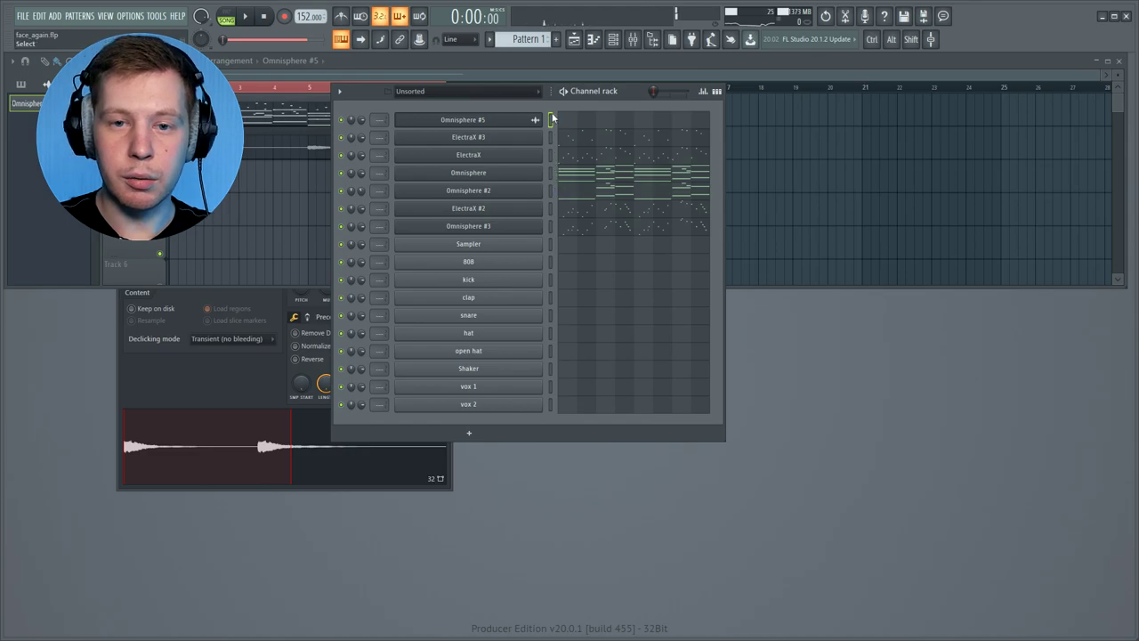
left_click_drag(552, 117, 551, 209)
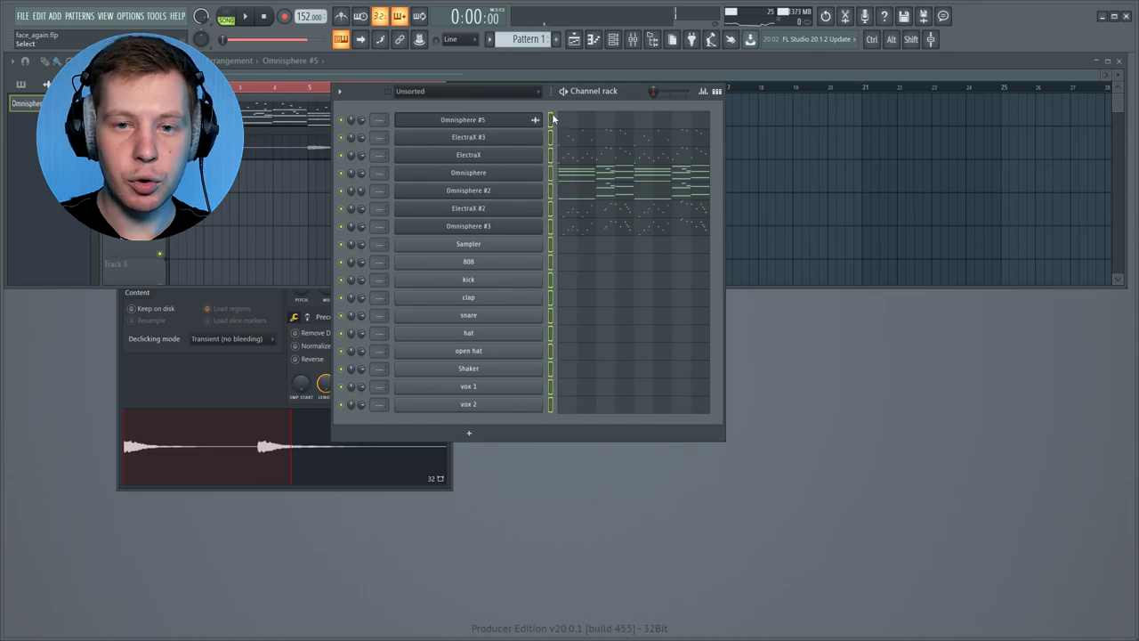
Link the selected channels to consecutive mixer tracks starting at Insert 1.
left_click(632, 39)
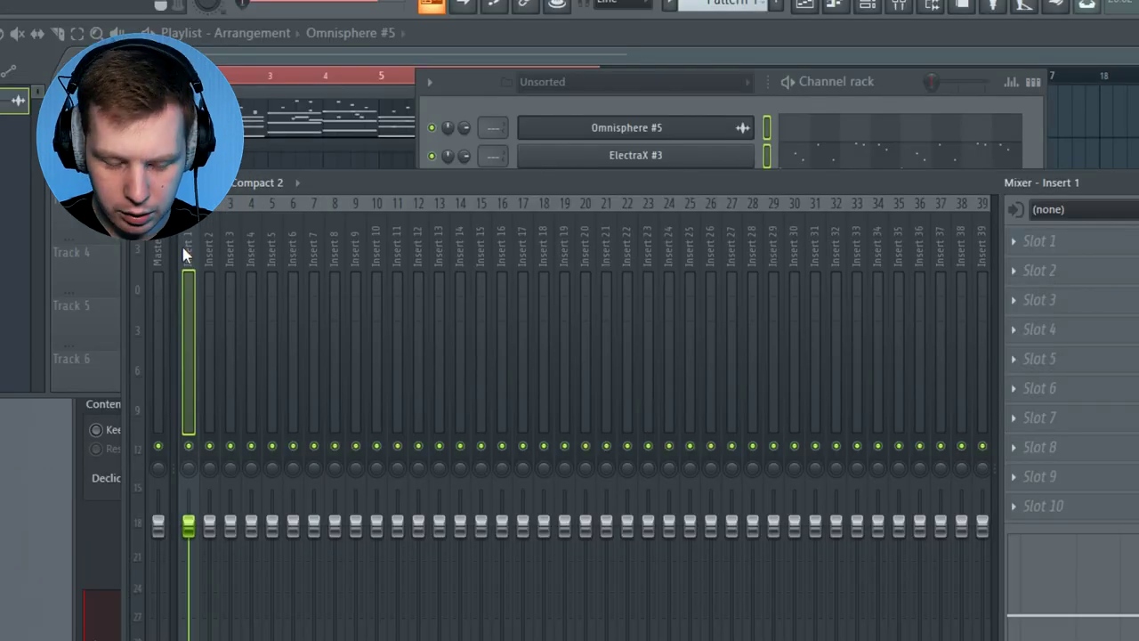
key("ctrl+l")
Load Fruity soft clipper into the first effect slot of the Master track.
left_click(158, 258)
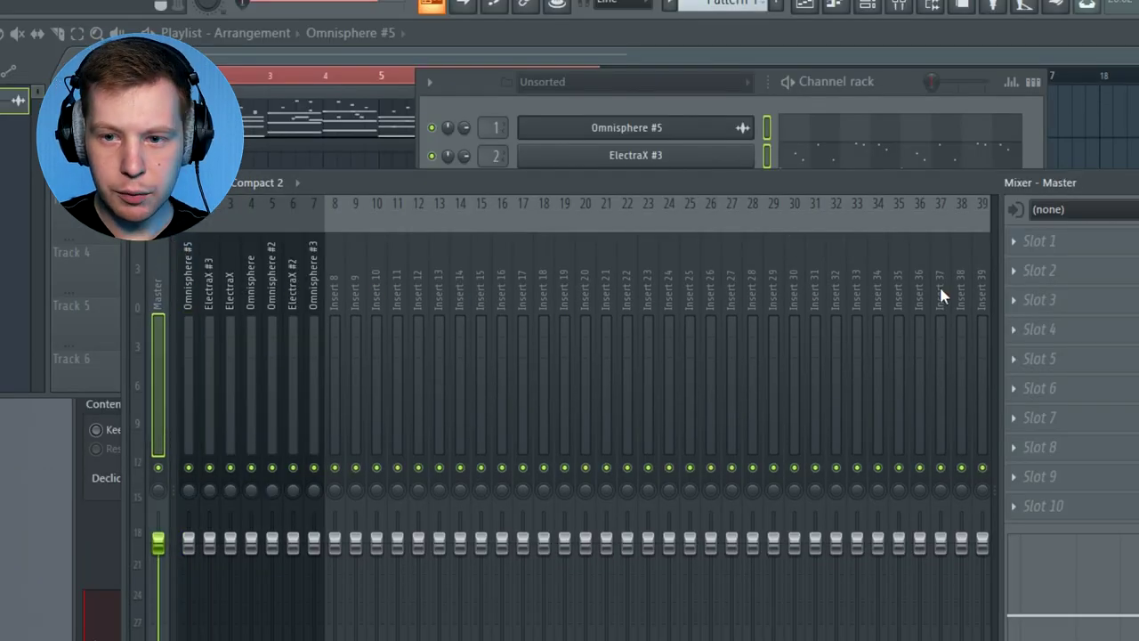
left_click(1037, 248)
mouse_move(1042, 266)
left_click(744, 519)
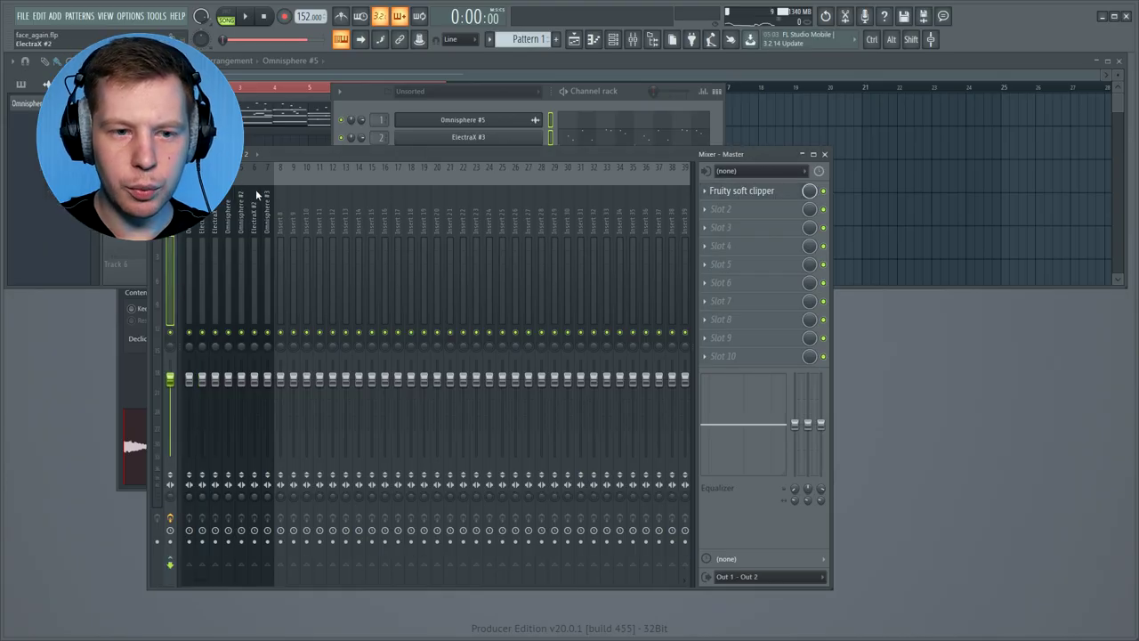
Route the seven instrument mixer tracks, from Omnisphere #5 to Omnisphere #3, exclusively to Insert 9.
scroll(203, 228, "down", 3)
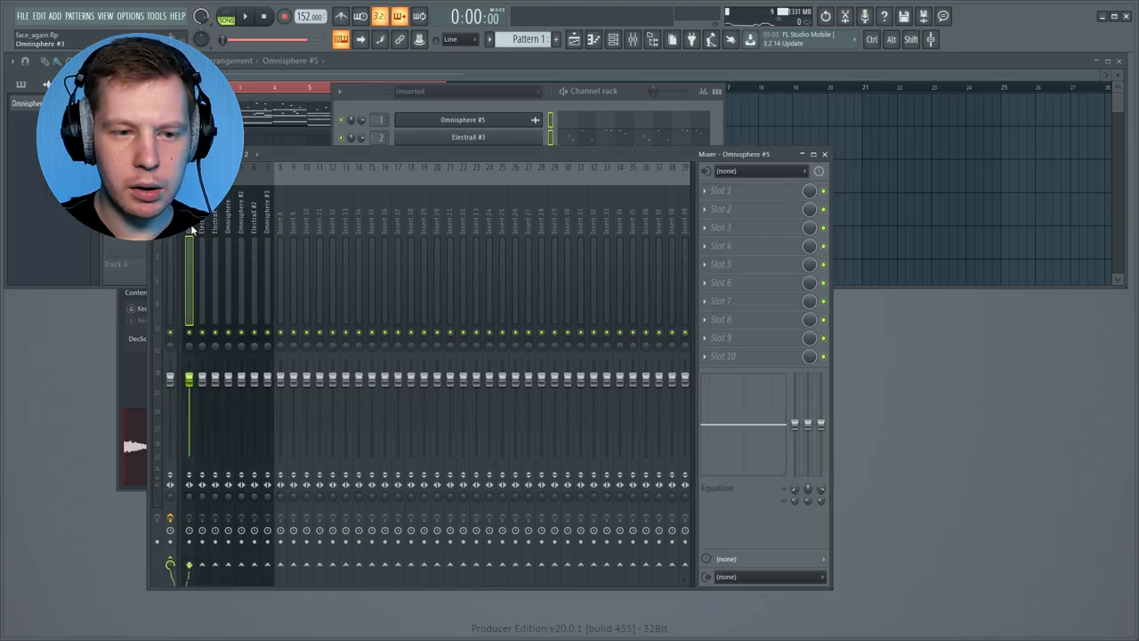
scroll(170, 562, "up", 1)
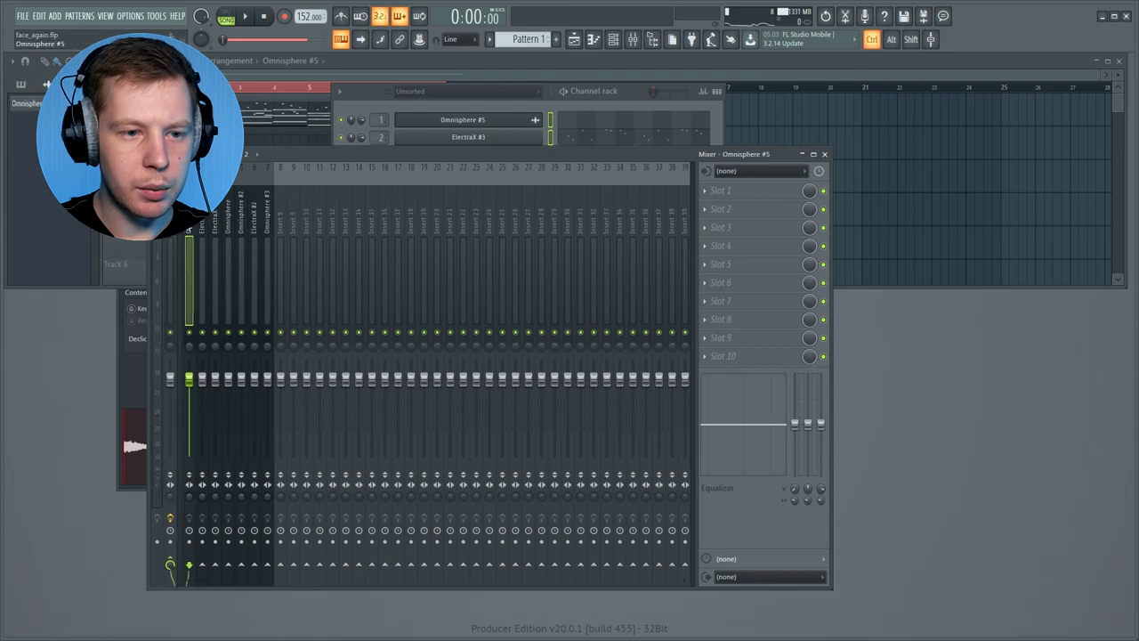
left_click_drag(188, 230, 267, 234)
right_click(299, 565)
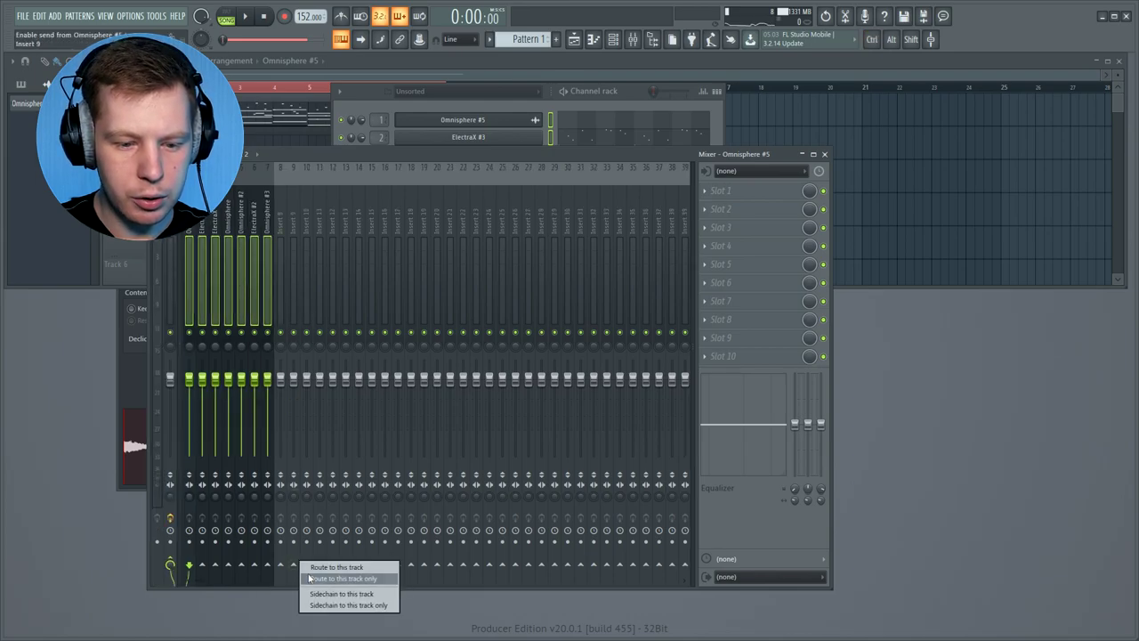
left_click(331, 575)
Rename mixer track Insert 9 as "all inst".
left_click(296, 219)
key("F2")
type("all inst")
key("Return")
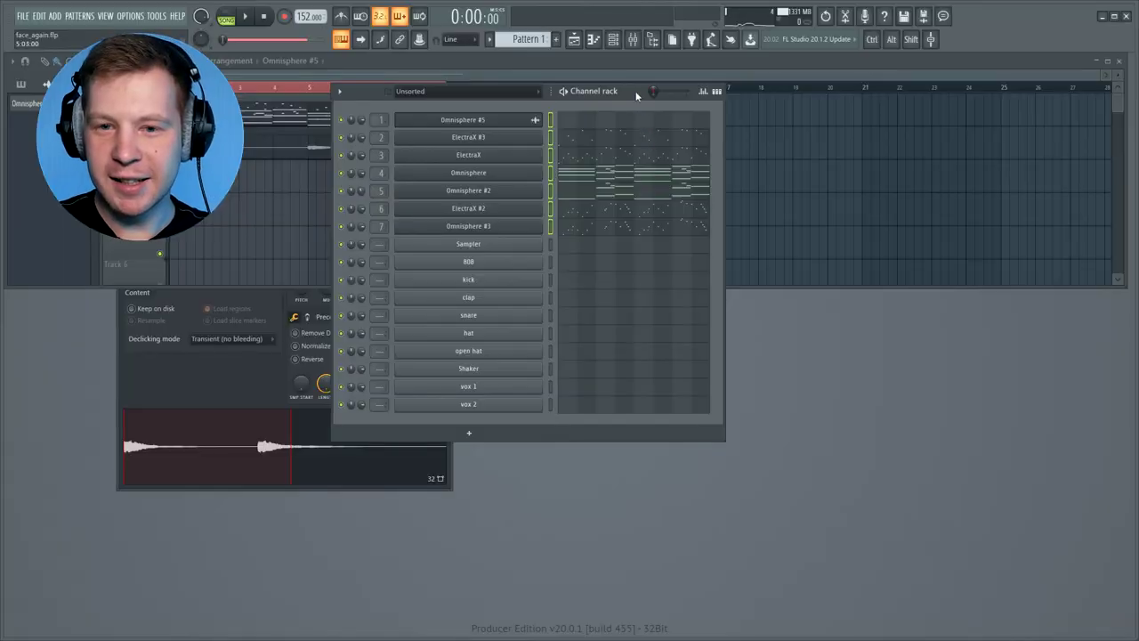
Close the playlist and the Omnisphere #5 sampler window, leaving only the channel rack near the middle of the workspace.
left_click_drag(638, 104, 786, 309)
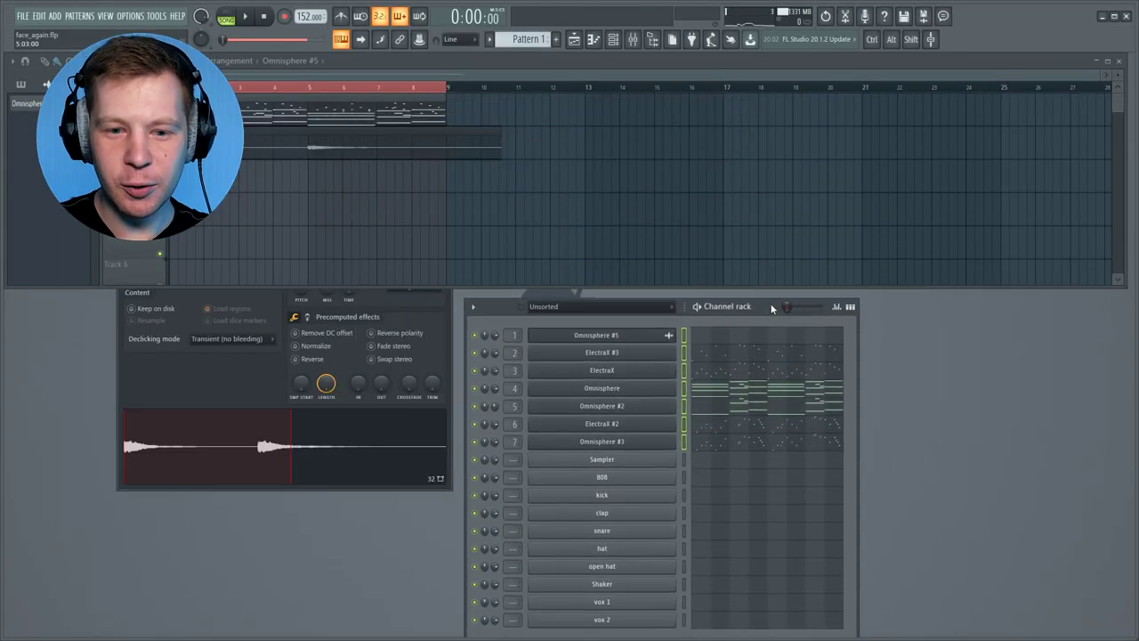
left_click(1119, 64)
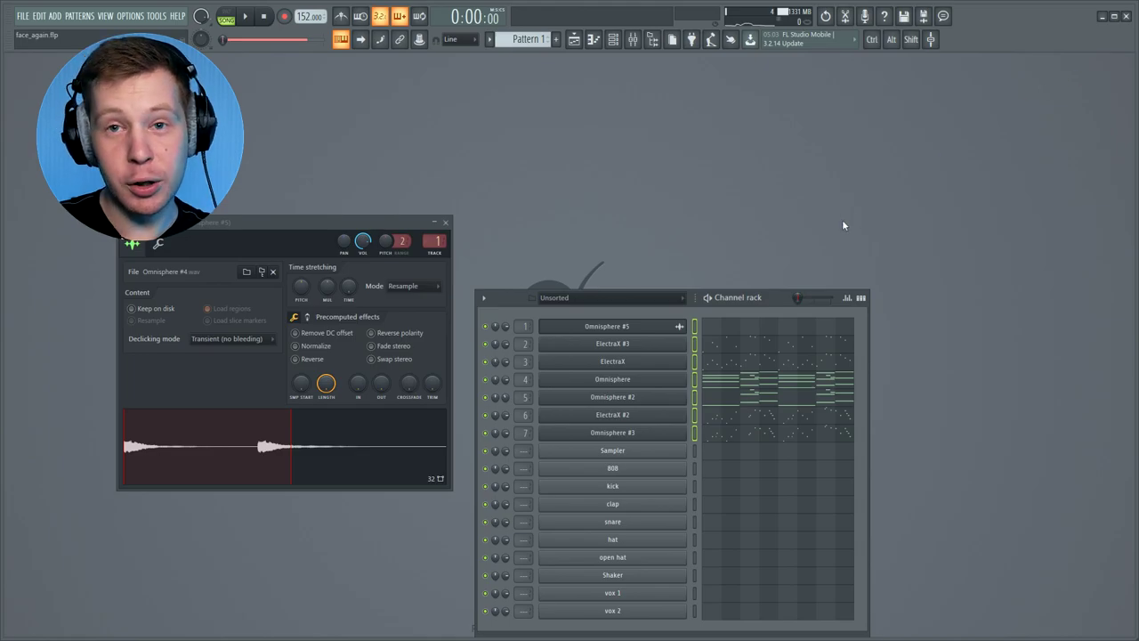
left_click_drag(788, 297, 763, 140)
left_click_drag(353, 217, 340, 208)
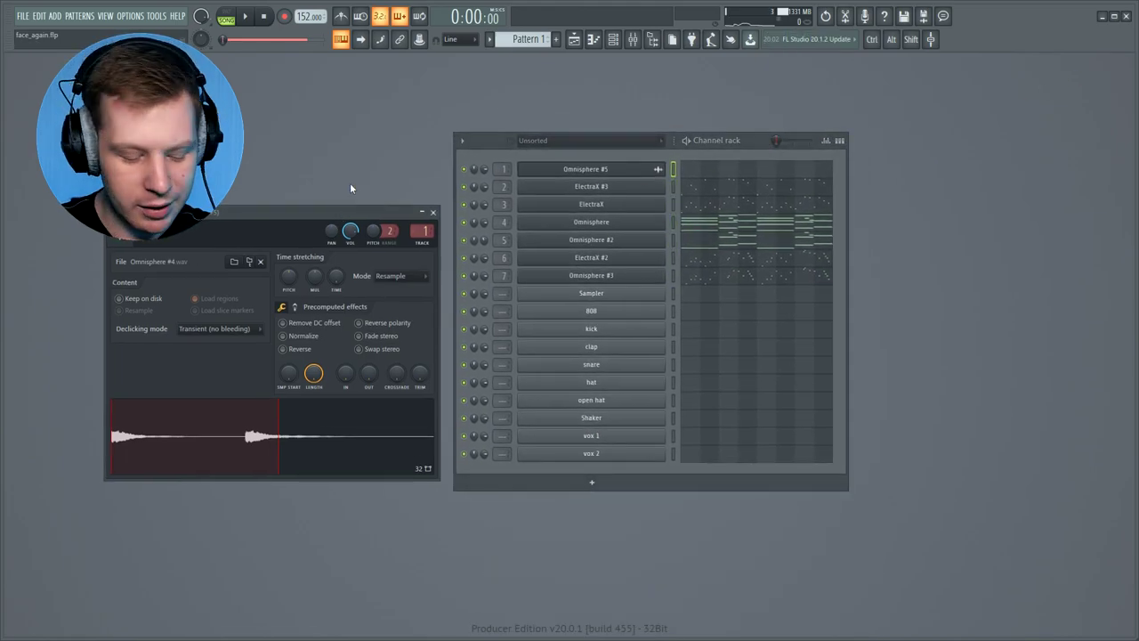
mouse_move(737, 140)
left_mouse_down()
mouse_move(770, 140)
mouse_move(756, 131)
left_mouse_up()
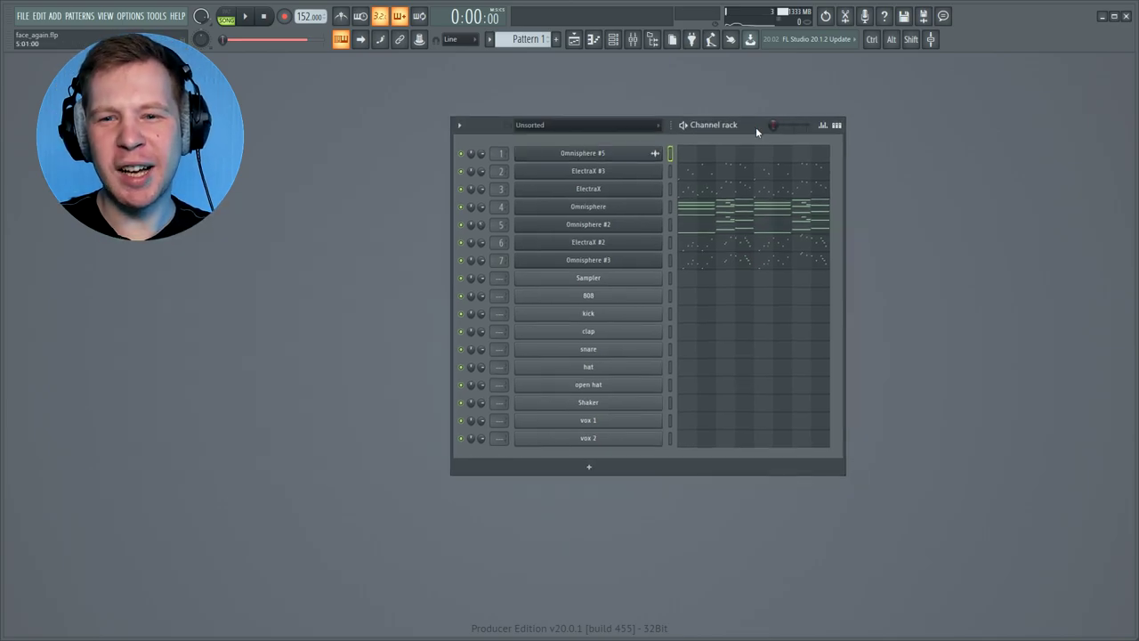
Start an empty Pattern 2 and place C5 clap hits on the third beat of each of bars 1 to 4.
key("F4")
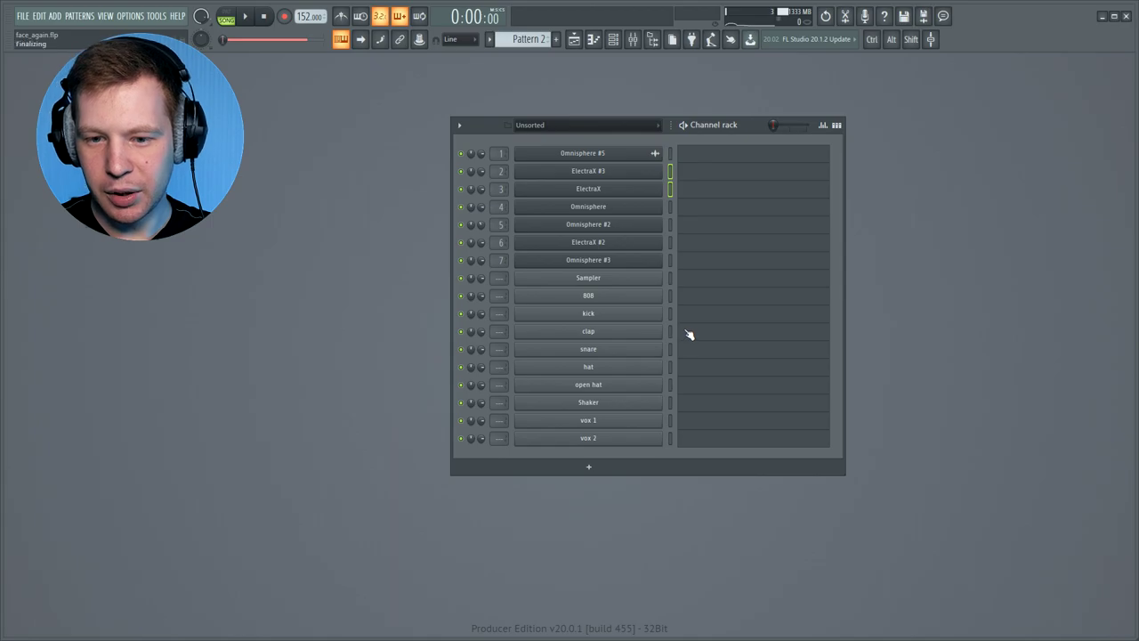
key("F7")
left_click(152, 336)
left_click_drag(152, 336, 152, 383)
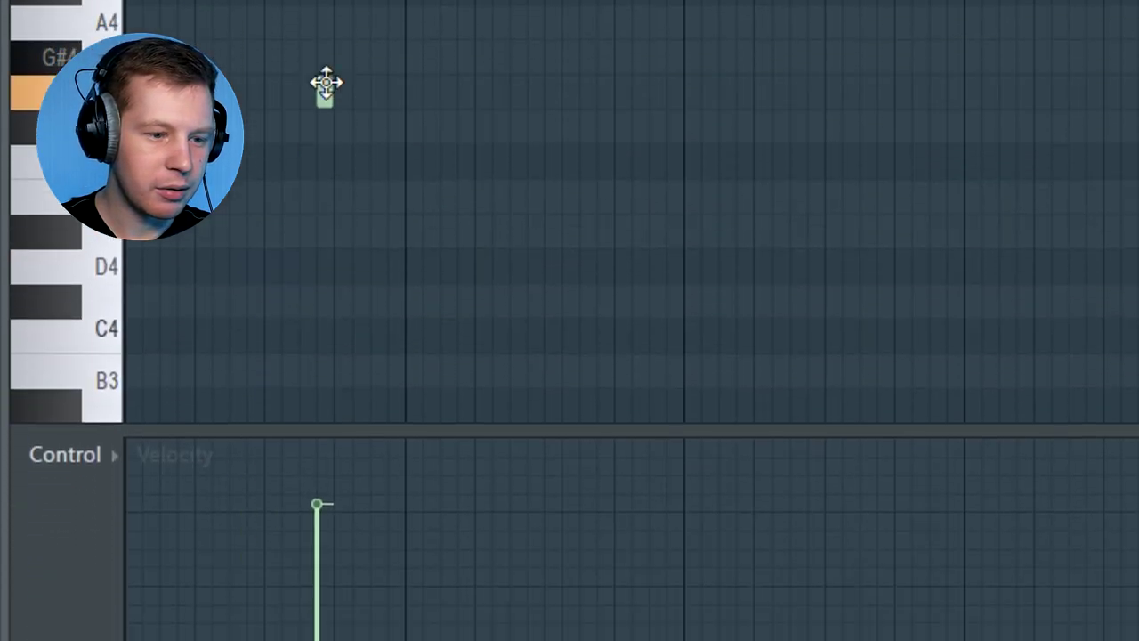
left_click_drag(326, 82, 327, 0)
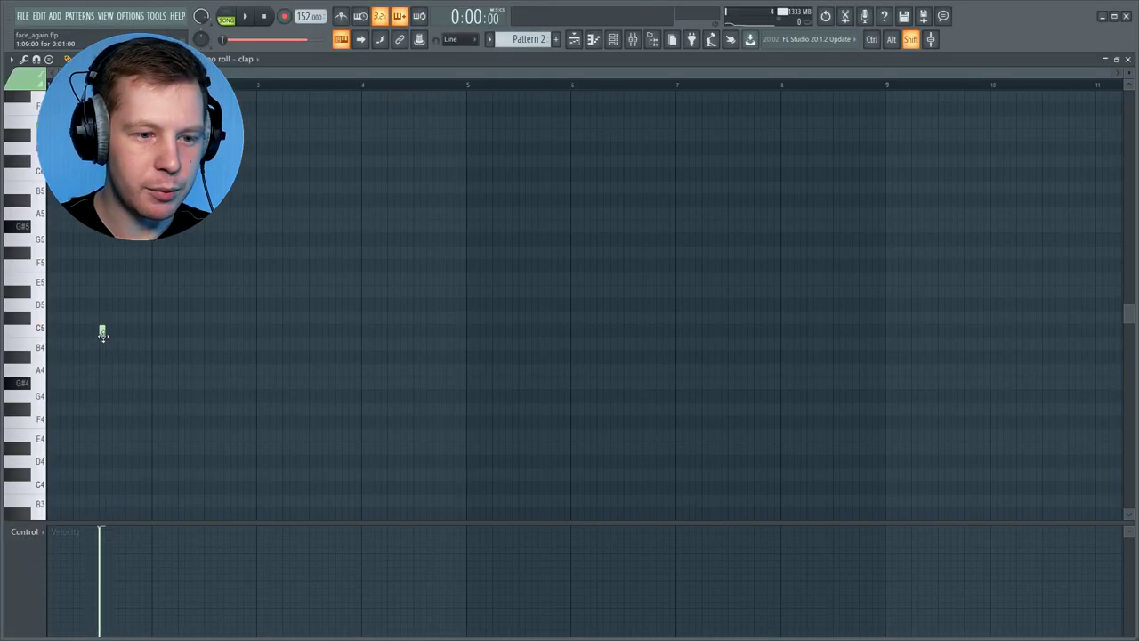
left_click_drag(193, 336, 206, 335)
left_click_drag(292, 272, 101, 336)
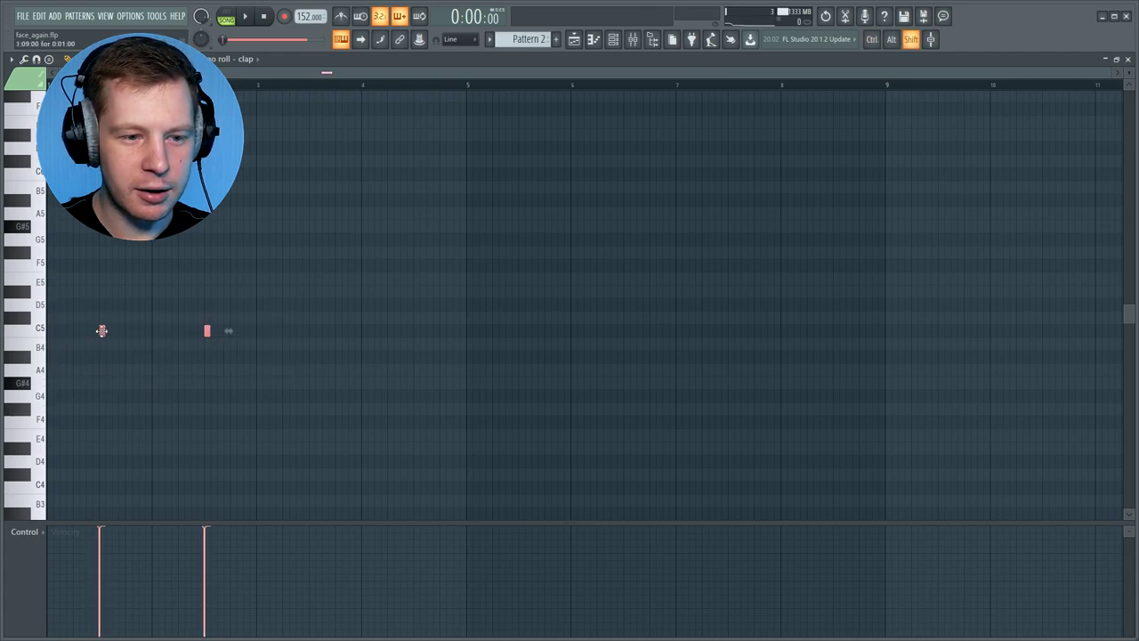
left_click(1129, 59)
Place C5 snare hits on step 15 of bars 1 and 3 and step 3 of bars 2 to 4, plus open hats on every second beat.
left_click(693, 351)
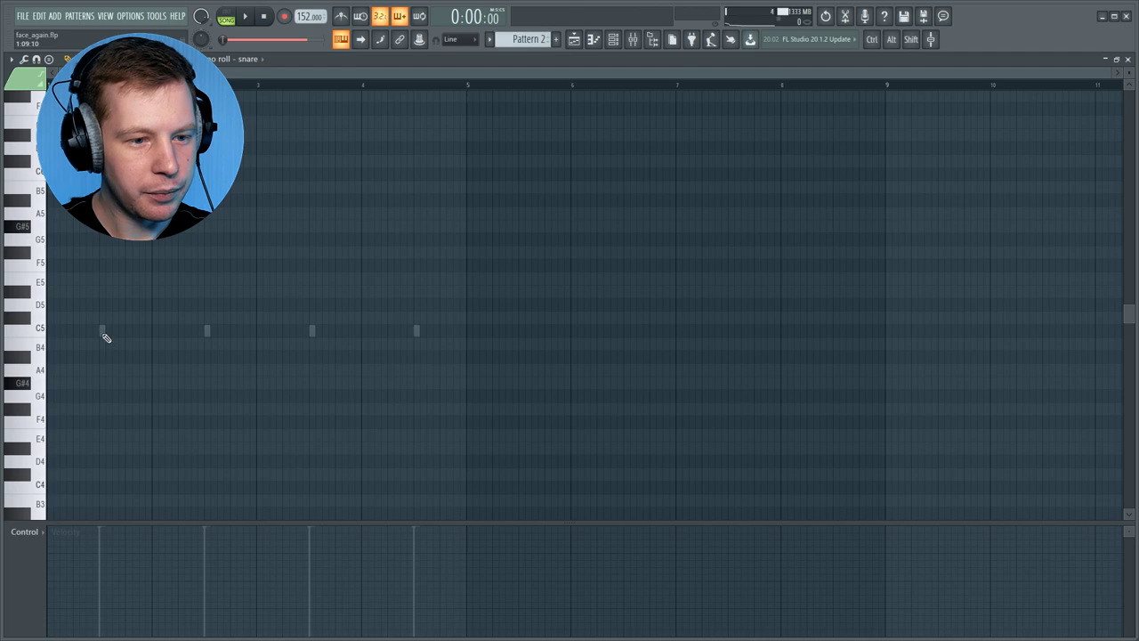
key("space")
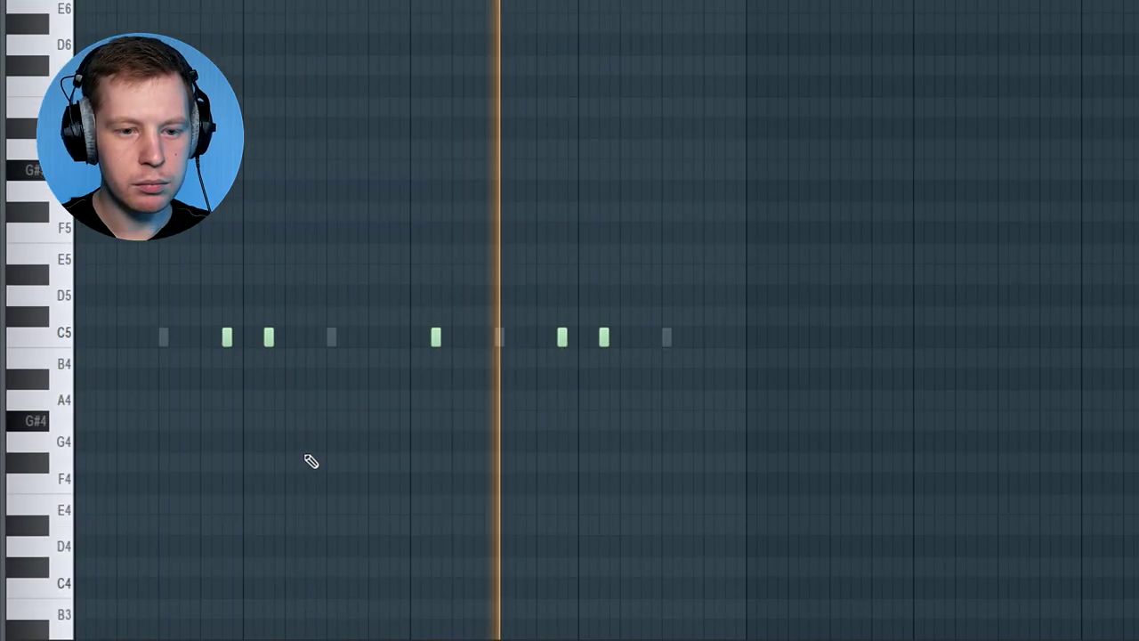
key("space")
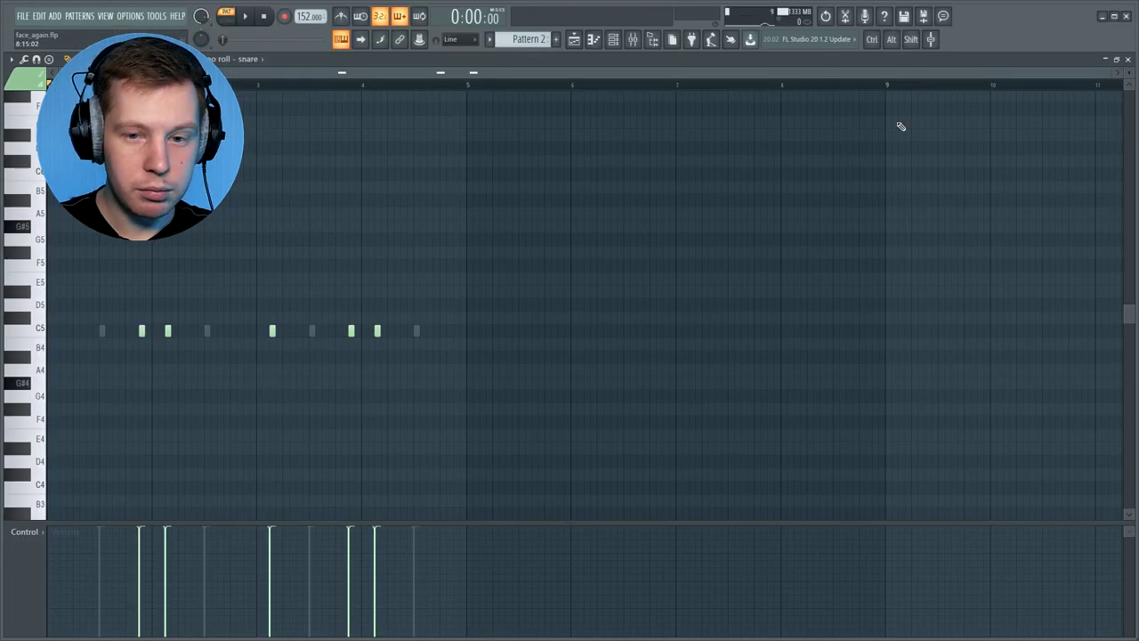
key("space")
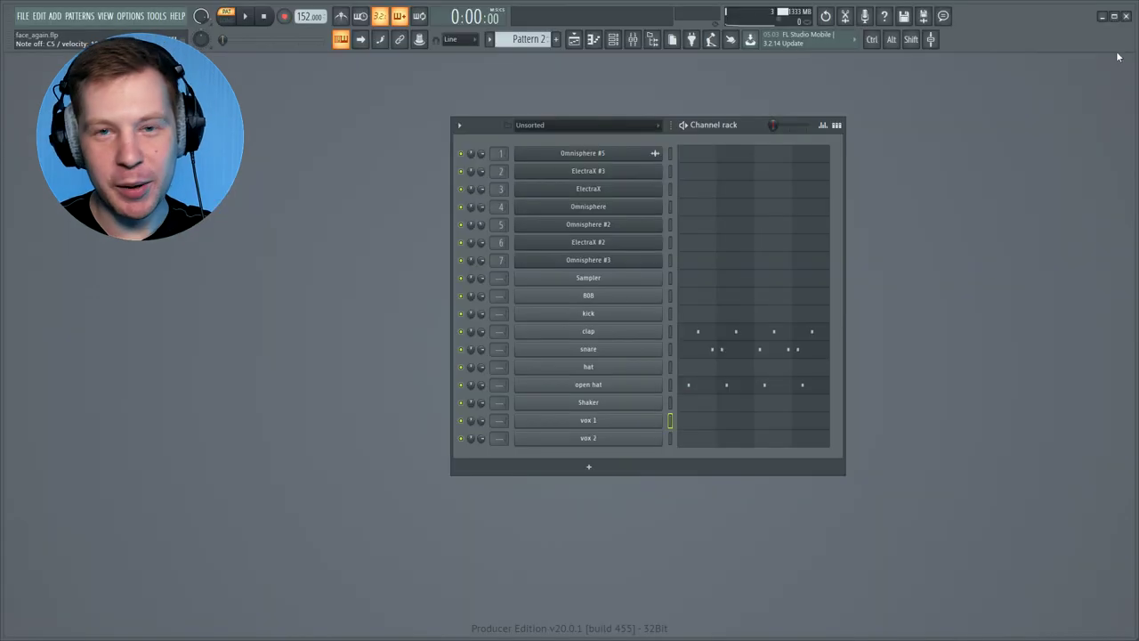
Place a C5 vox 1 hit at the start of bar 1 in Pattern 2 and play it.
key("F7")
key("space")
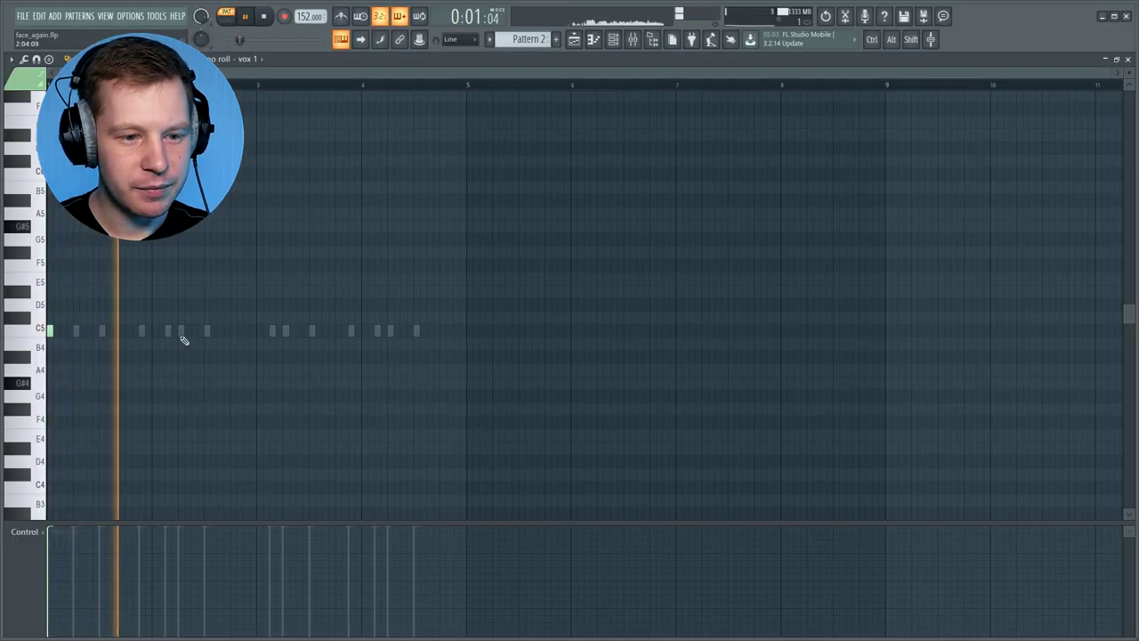
key("space")
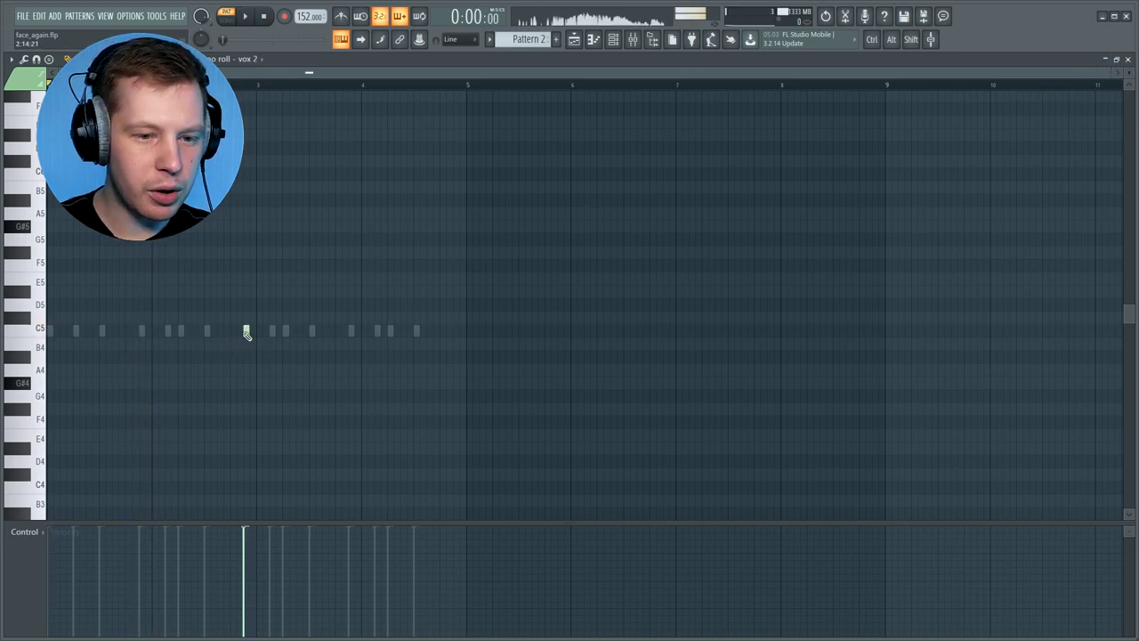
Put a vox 2 note at A#5 on beat 4 of bar 2 and add a slide note down to E4 at the same position.
scroll(244, 347, "up", 3, "ctrl")
scroll(322, 345, "up", 3, "ctrl")
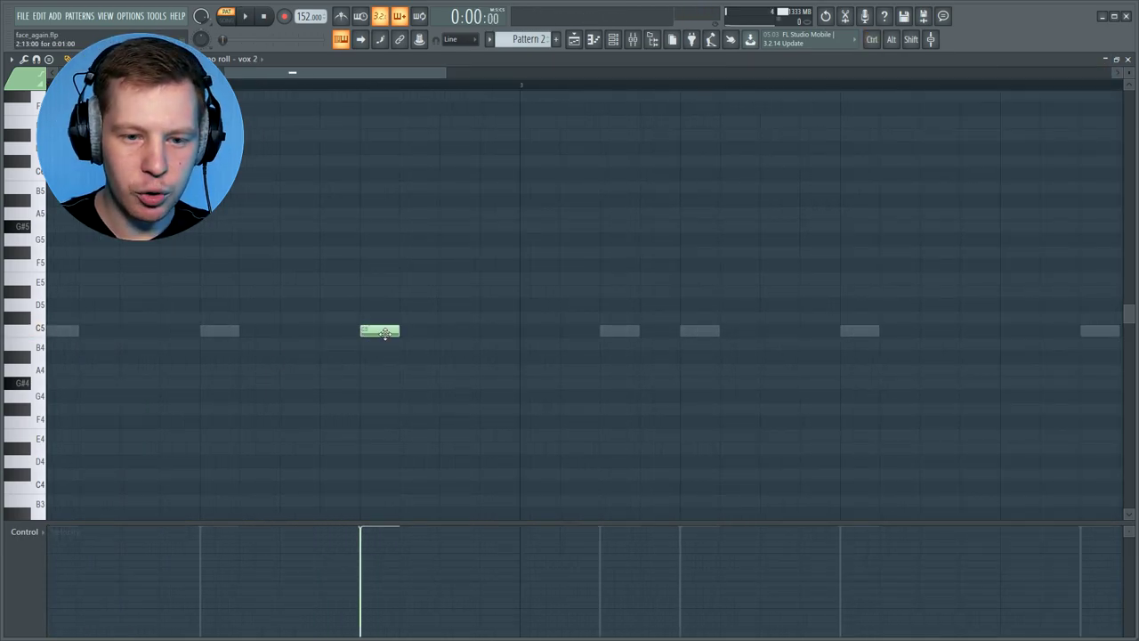
left_click_drag(383, 330, 382, 288)
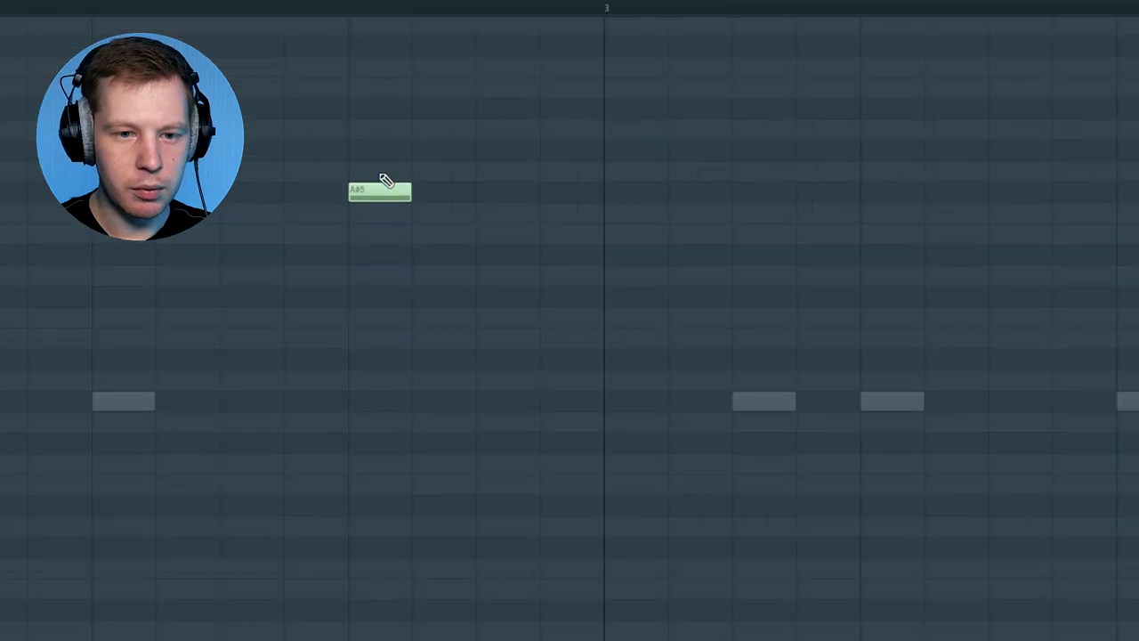
left_click_drag(388, 385, 387, 573)
double_click(384, 574)
left_click(579, 349)
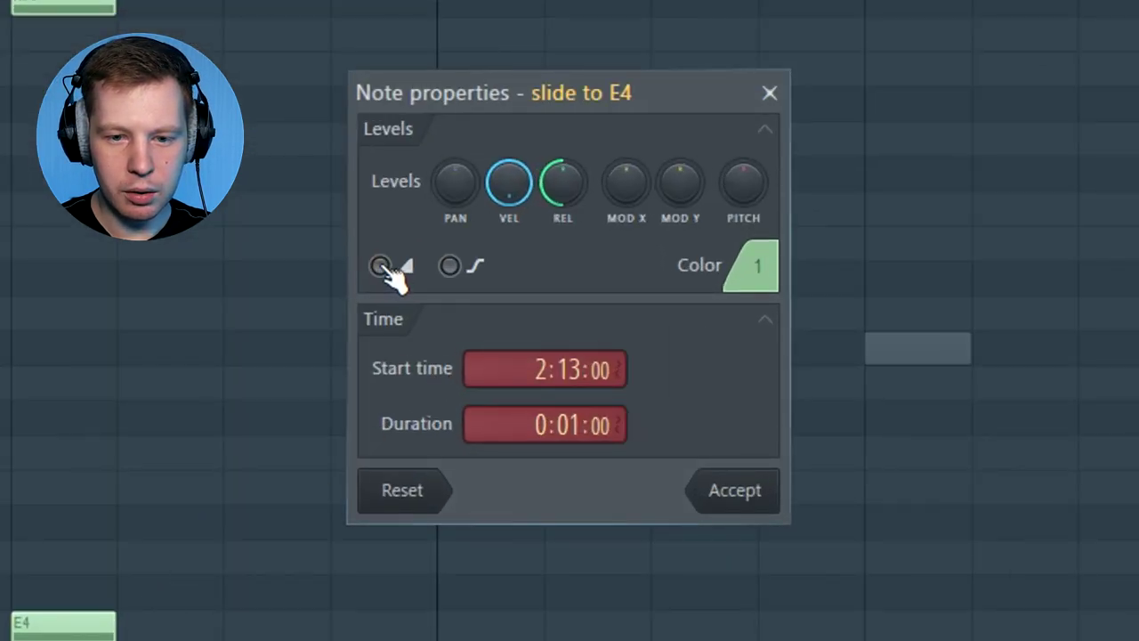
left_click(776, 489)
key("space")
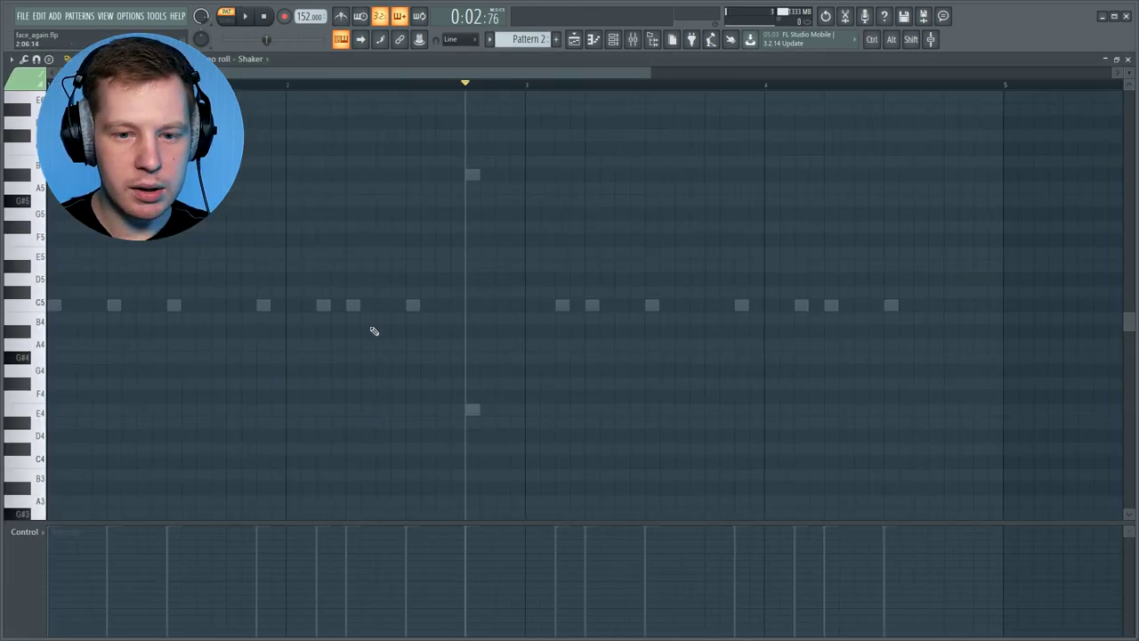
Place C5 Shaker hits on beat 4 of bars 2 and 4, and play the pattern.
left_click(919, 304)
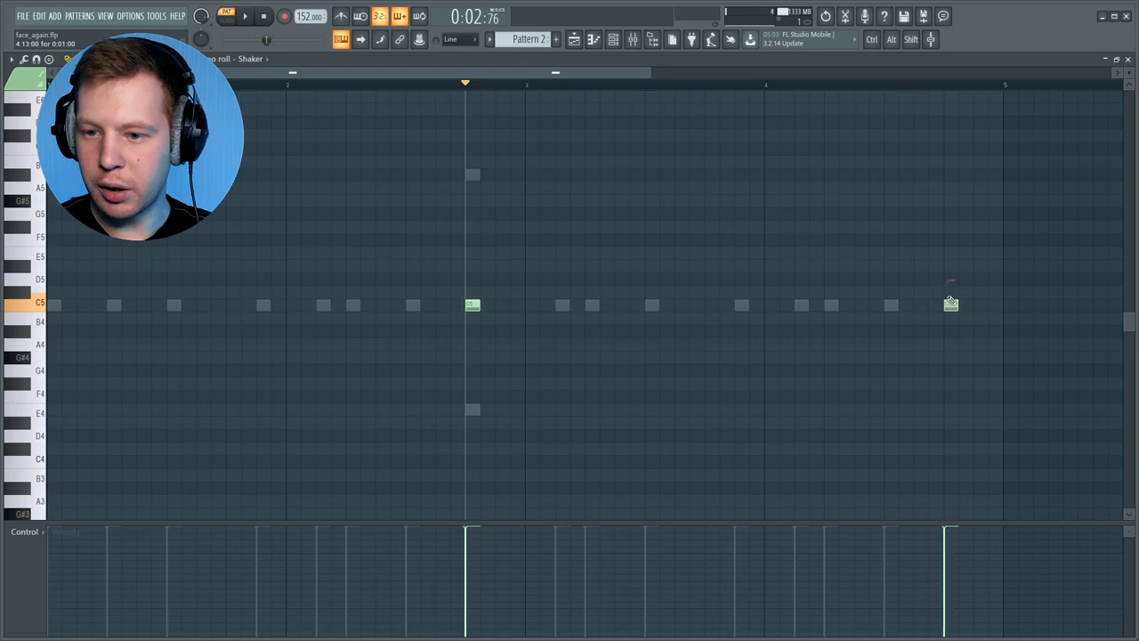
key("space")
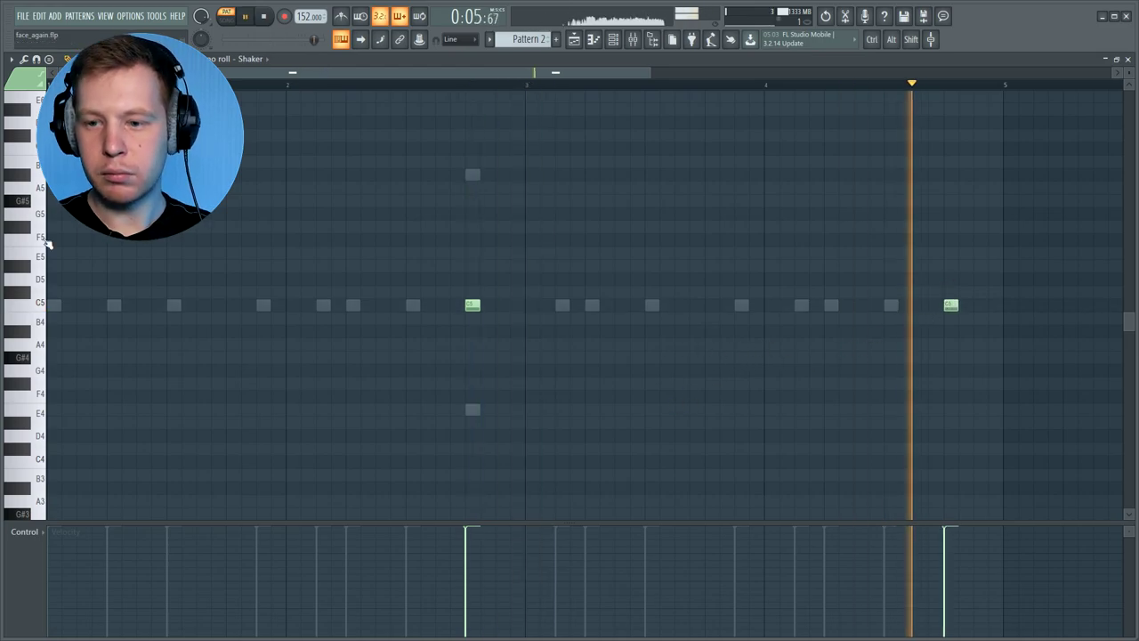
key("space")
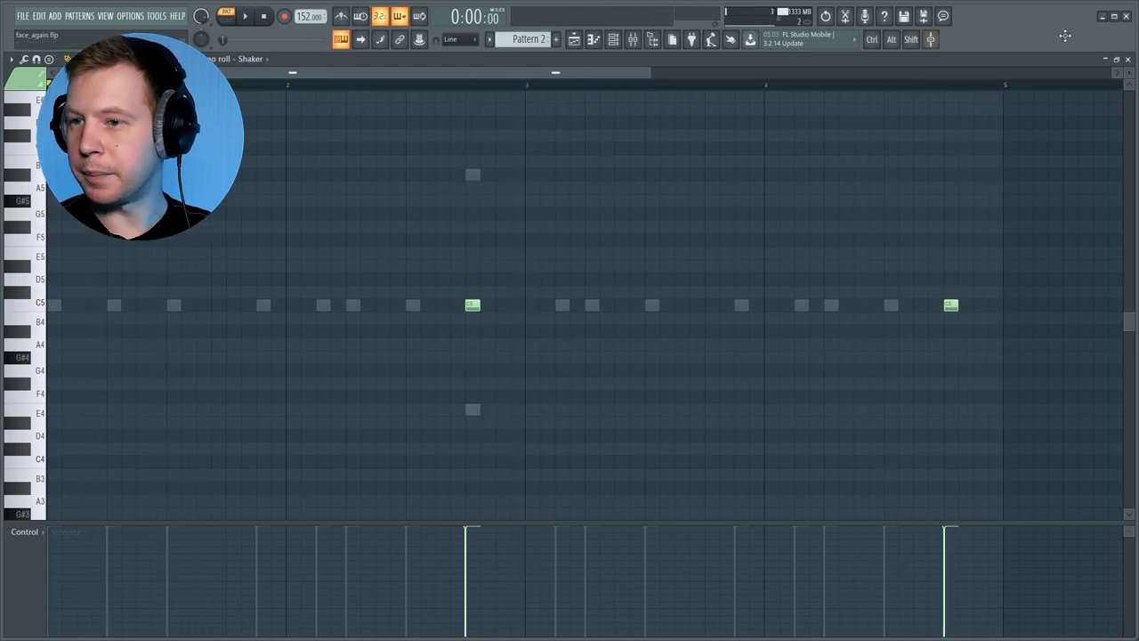
key("F7")
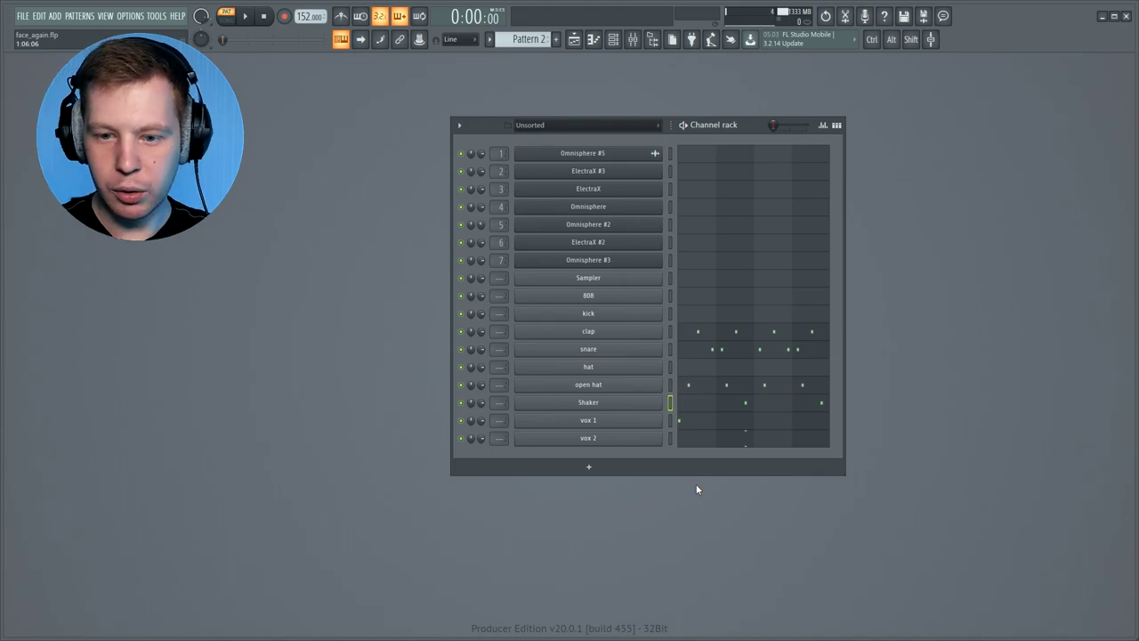
Fill bar 1 of the hat channel with C5 notes every two steps and set the snap to 1/3 step.
left_click(691, 375)
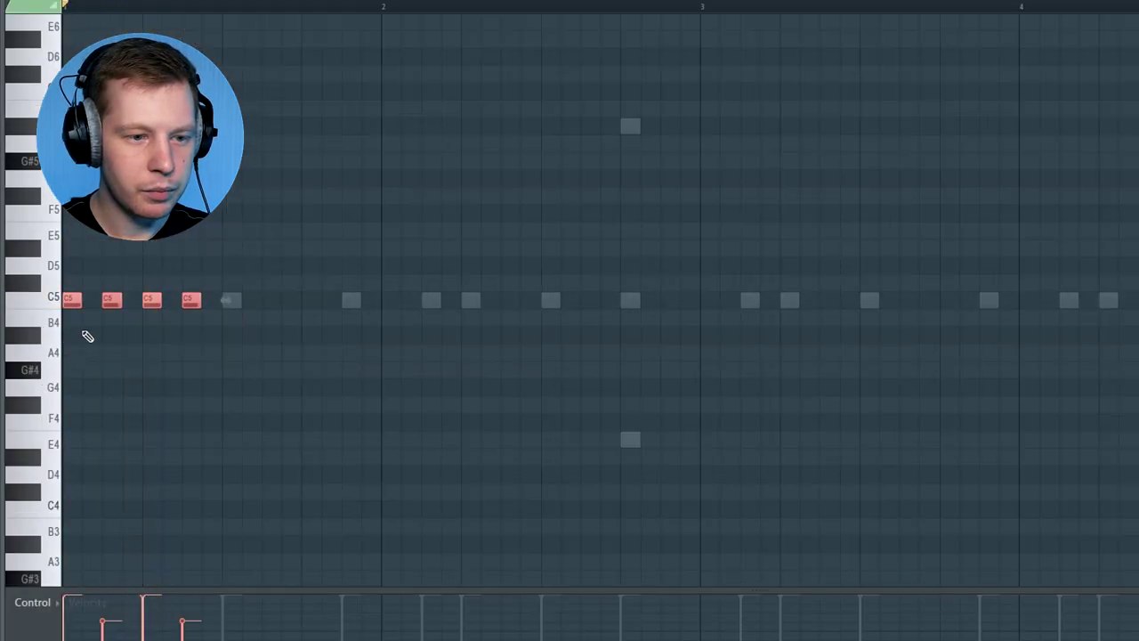
left_click(461, 39)
left_click(703, 176)
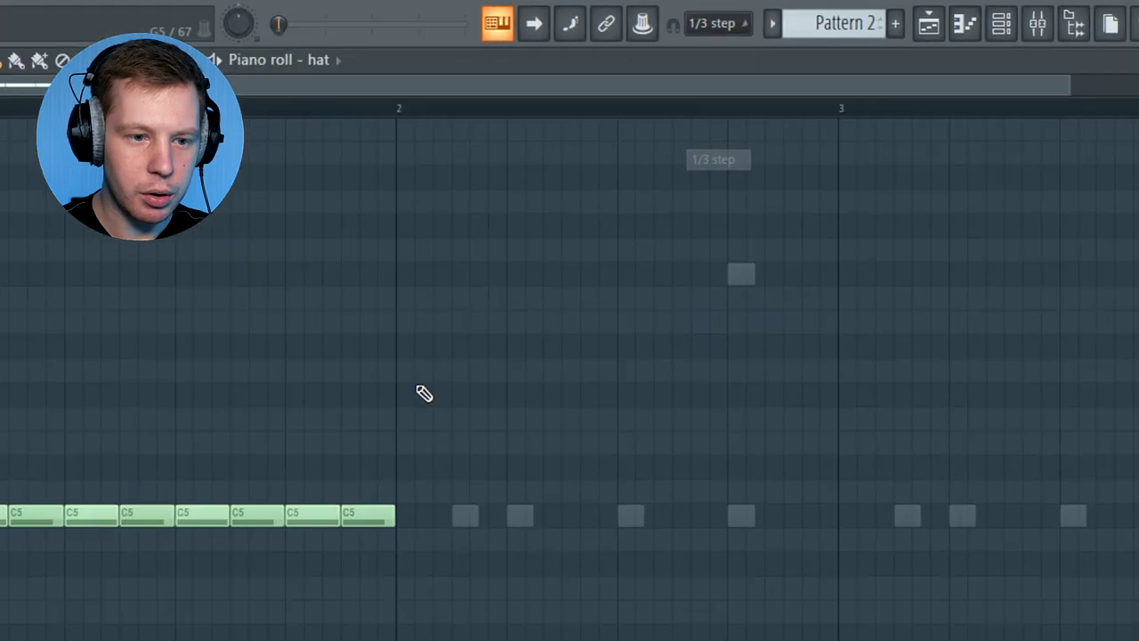
Replace the bar 1 hat notes on beats 3 and 4 with short rolls of three 1/3-step C5 hits.
key("space")
scroll(211, 327, "up", 3)
key("space")
right_click(341, 307)
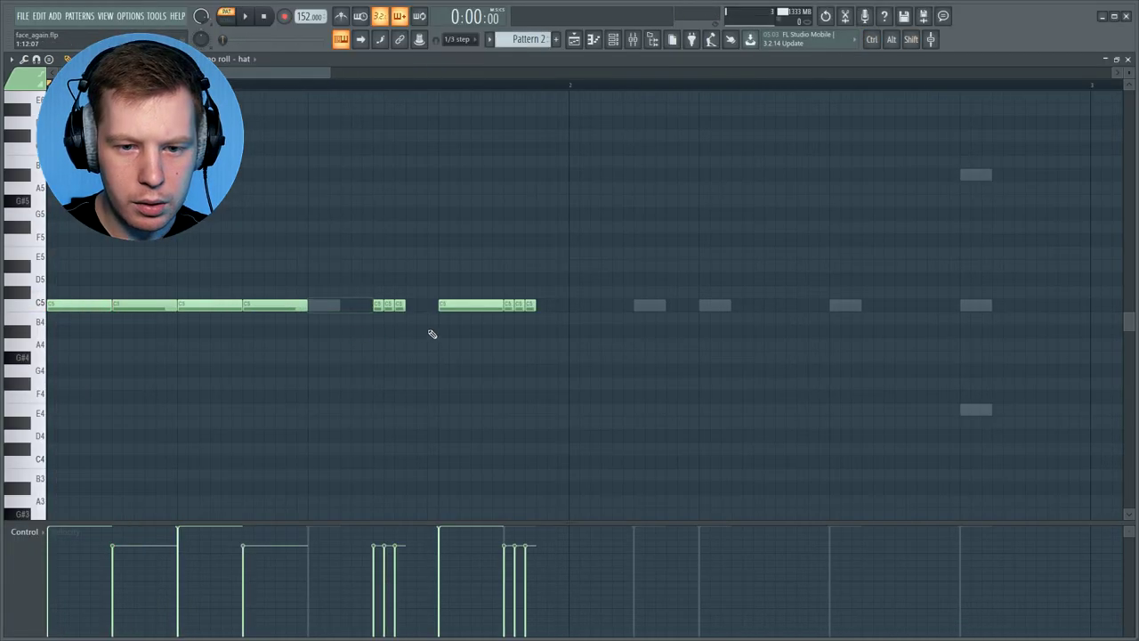
left_click_drag(539, 297, 246, 314)
left_click_drag(461, 307, 392, 308)
left_click(384, 360)
key("space")
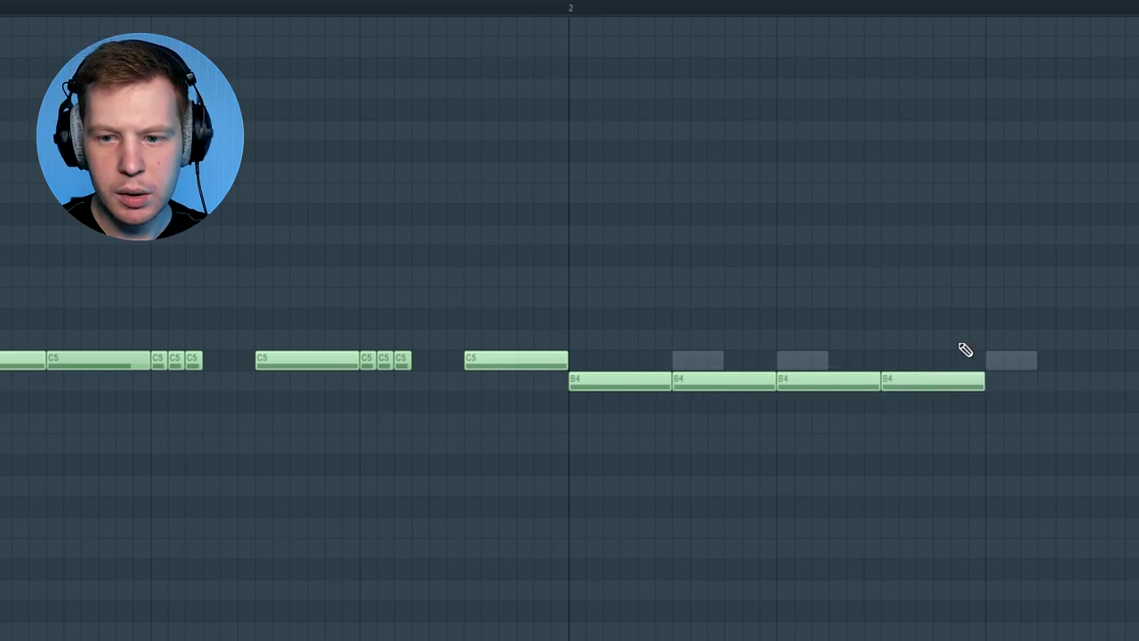
Add four B4 hat notes in the first half of bar 2, chopping the fourth into six 1/3-step hits with rising velocity.
left_click(925, 381)
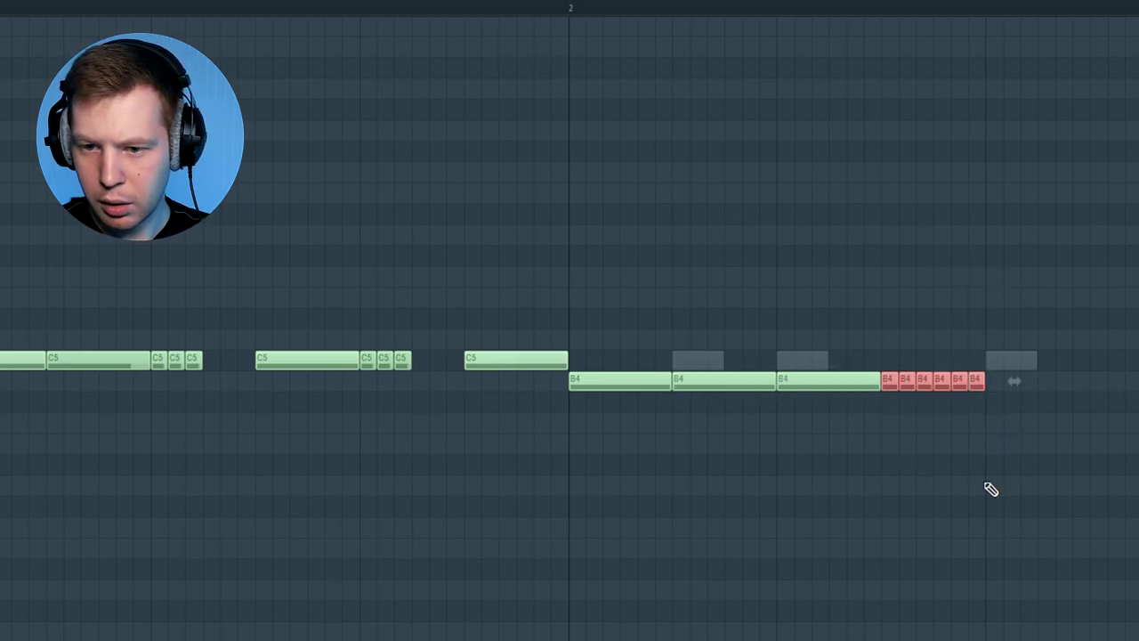
left_click_drag(651, 605, 773, 486)
key("space")
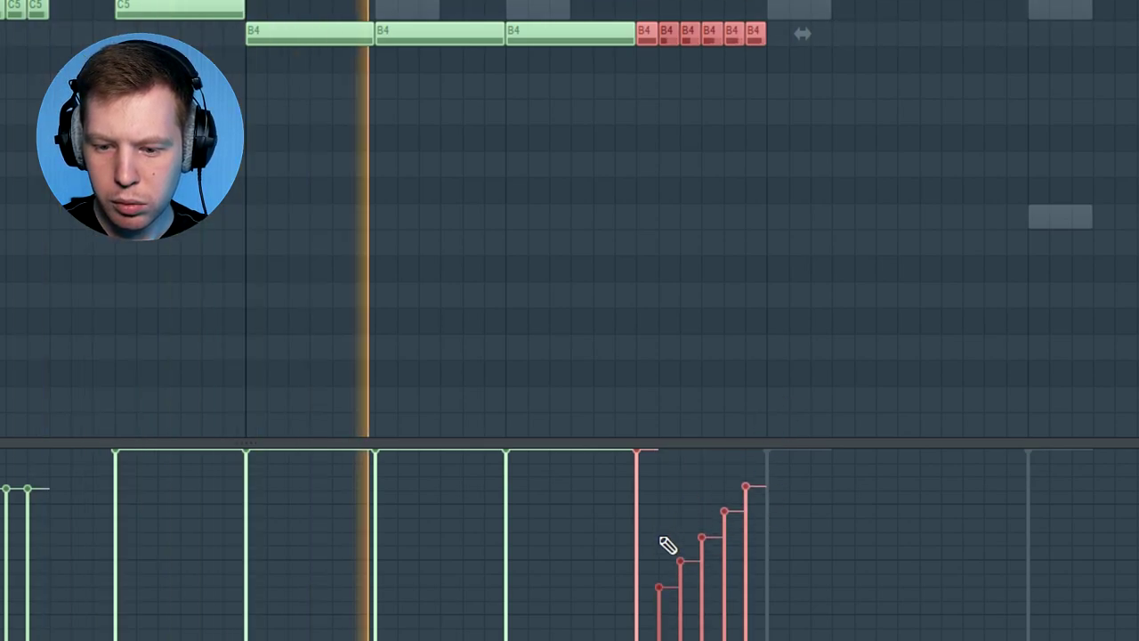
Continue the hat with C5 notes every two steps from beat 3 of bar 2 to beat 2 of bar 4, and play it.
key("space")
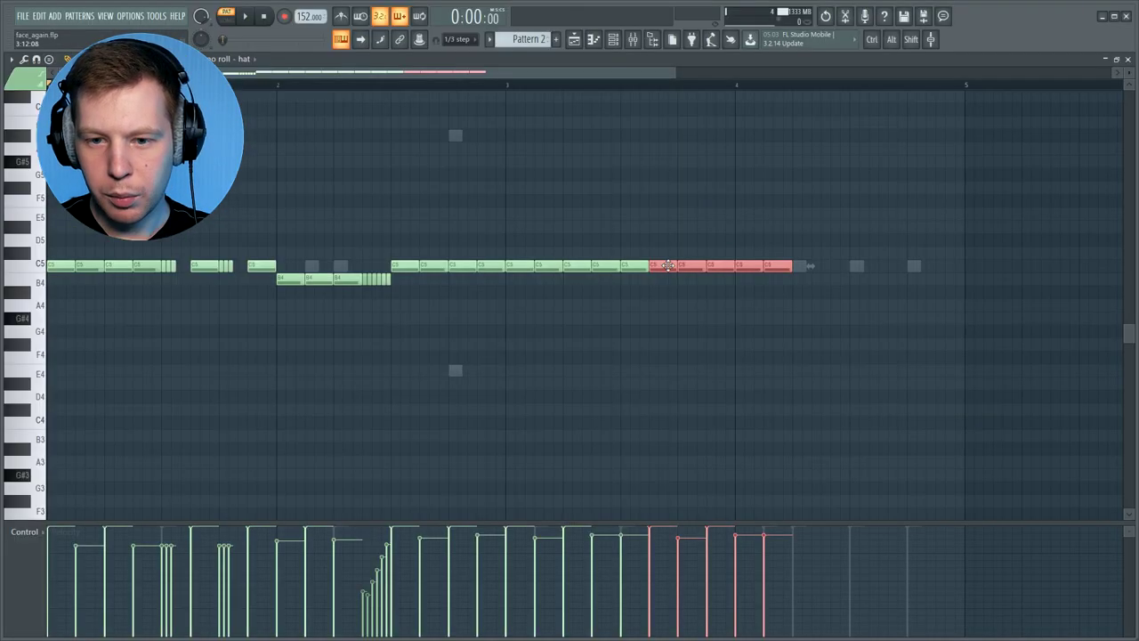
mouse_move(678, 266)
left_mouse_down()
mouse_move(714, 265)
mouse_move(694, 265)
left_mouse_up()
left_click(624, 267)
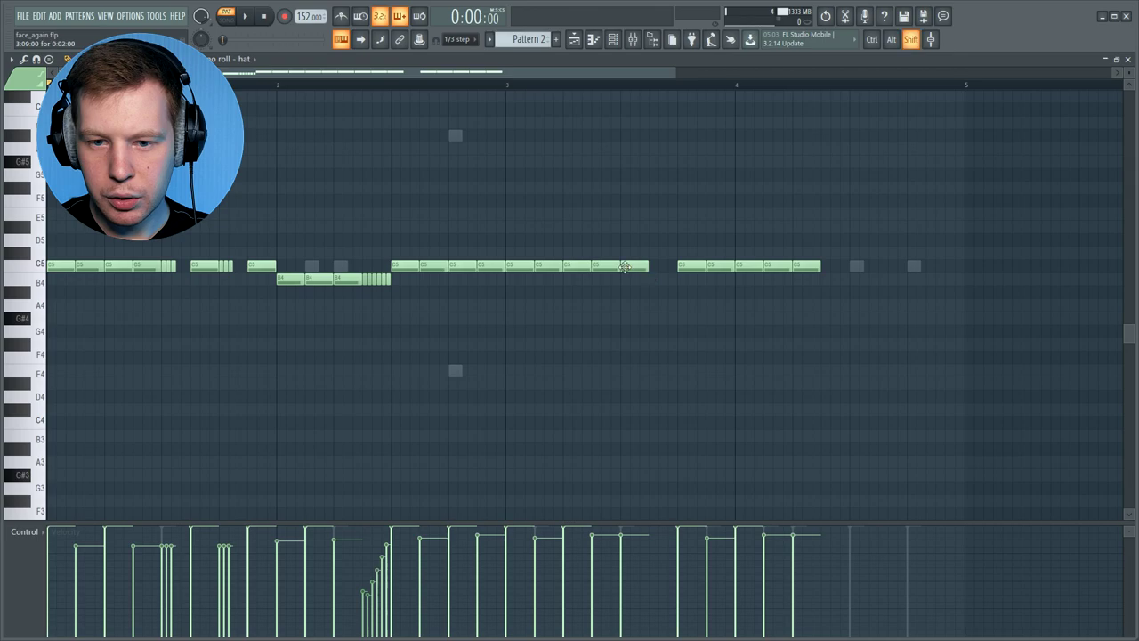
key("space")
left_click(748, 86)
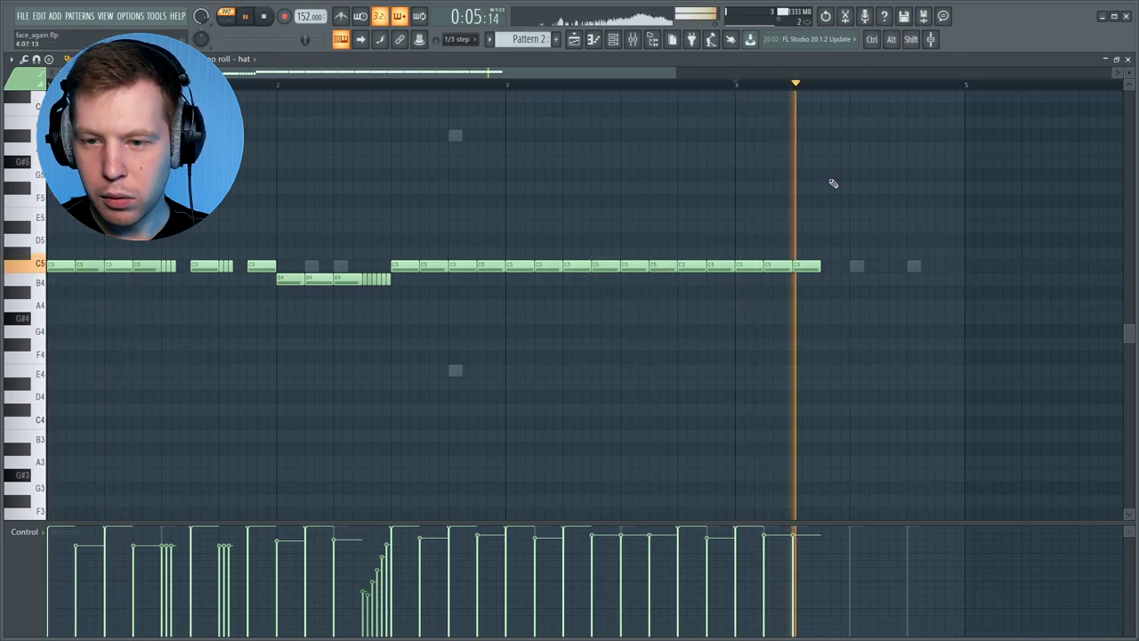
Replace the hat note on beat 2 of bar 4 with five 1/3-step C5 hits of rising velocity.
left_click(805, 265)
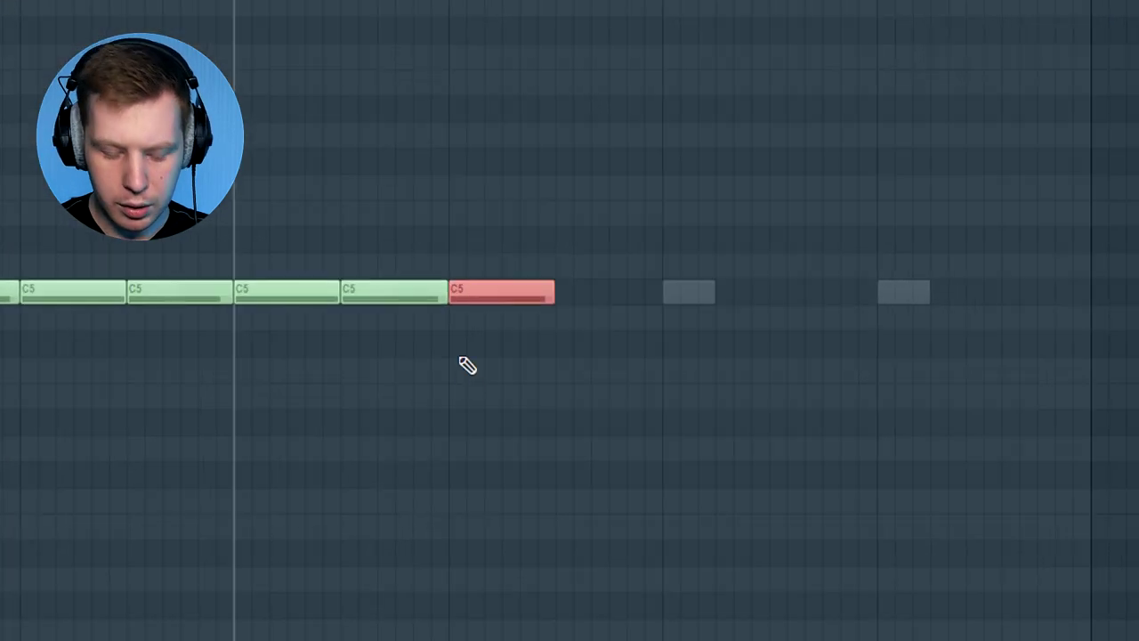
scroll(507, 355, "up", 2)
right_click(602, 288)
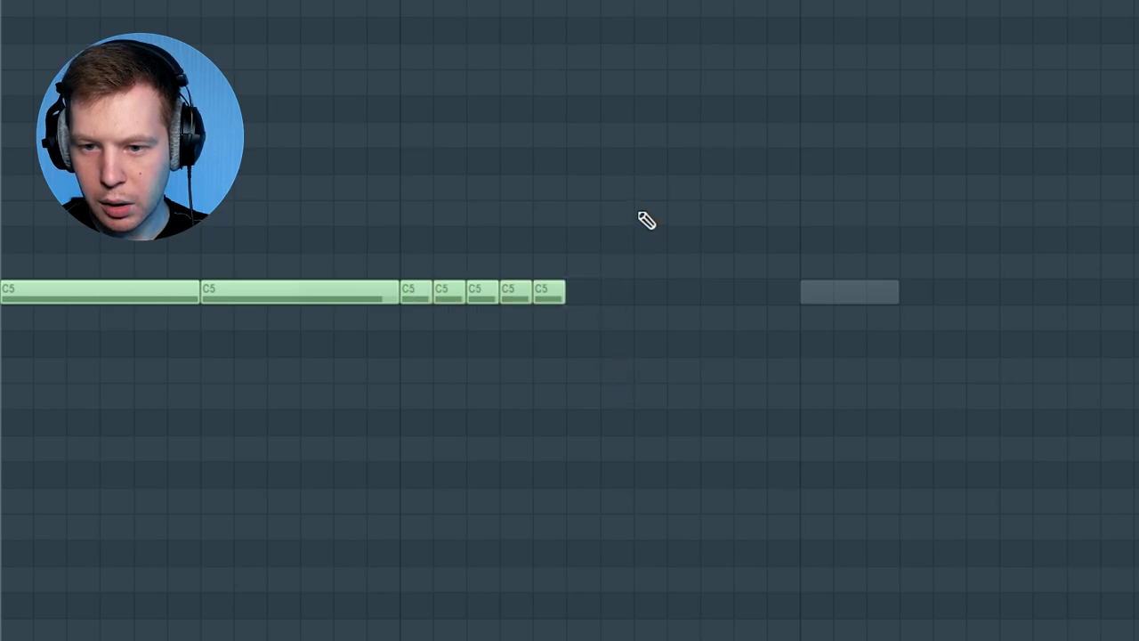
left_click_drag(635, 204, 433, 348)
left_click_drag(621, 602, 701, 411)
key("ctrl+d")
Finish bar 4 of the hat with three short C5 hits before beat 3 and C5 notes every two steps over beats 3 and 4.
left_click_drag(633, 285, 711, 286)
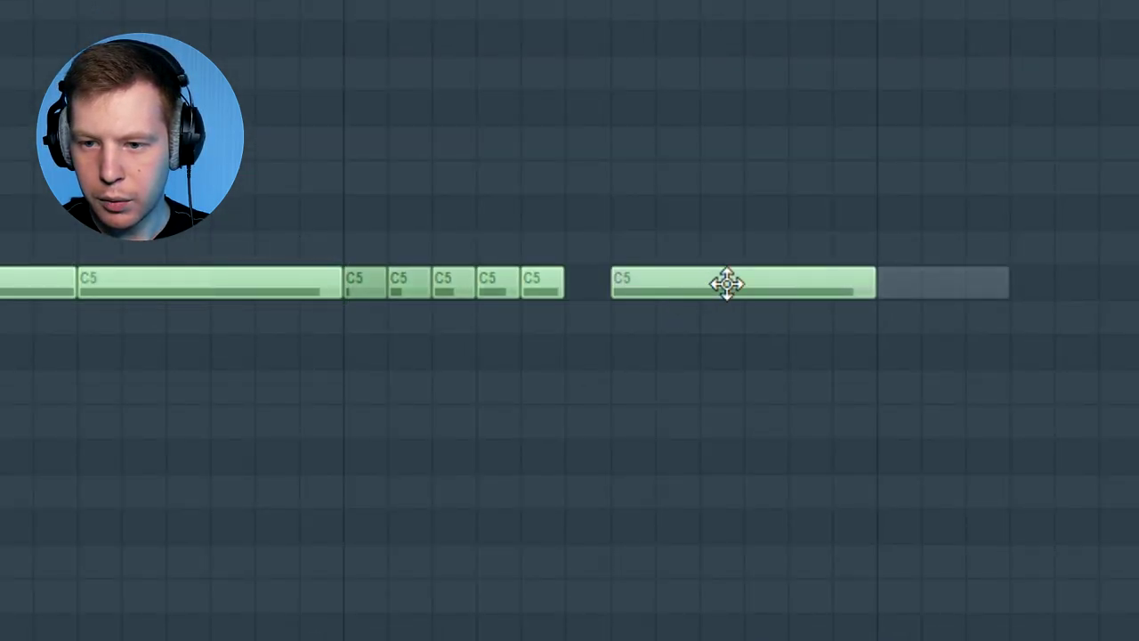
left_click_drag(840, 286, 720, 308)
left_click(730, 289)
left_click(801, 286)
scroll(809, 439, "down", 3)
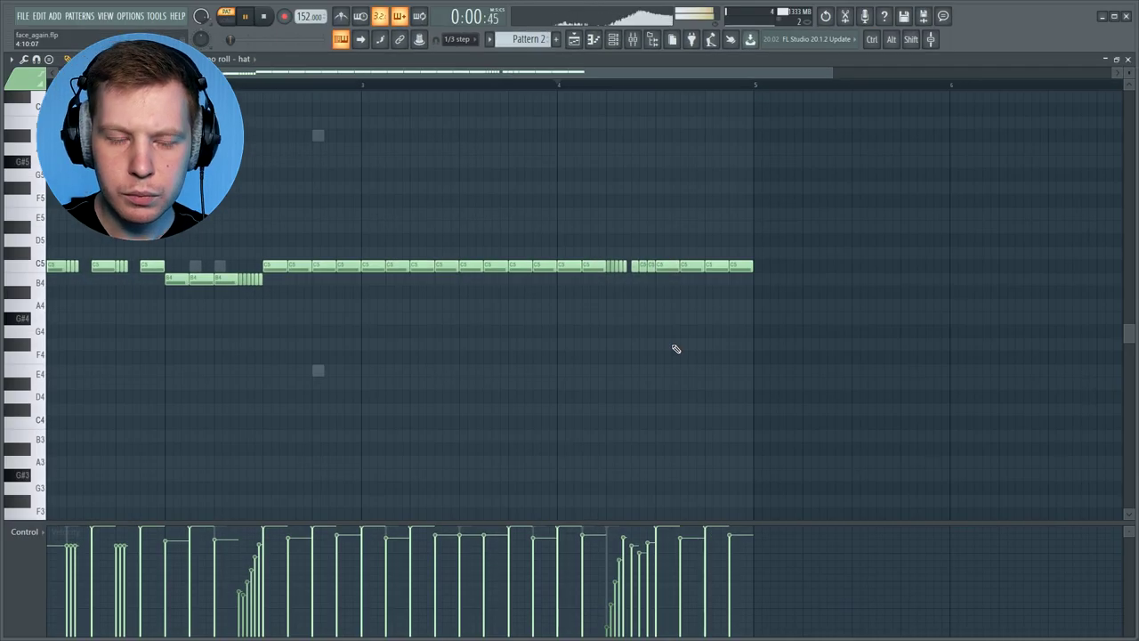
scroll(674, 348, "up", 3)
key("space")
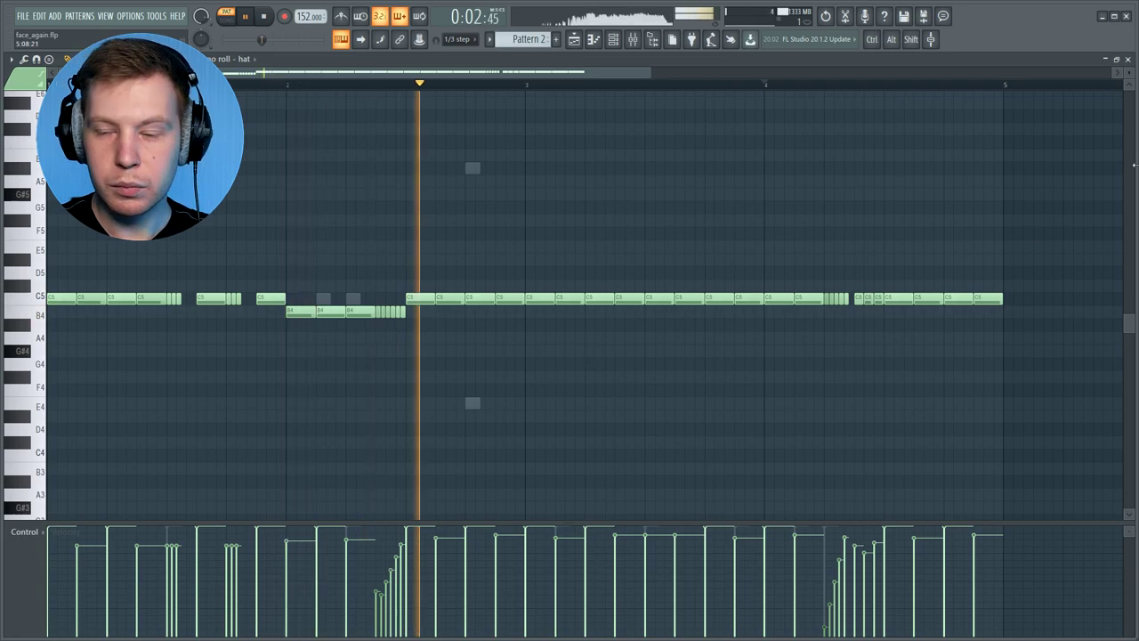
Close the hat notes, stop playback, create an empty Pattern 4 and switch playback to song mode.
key("F7")
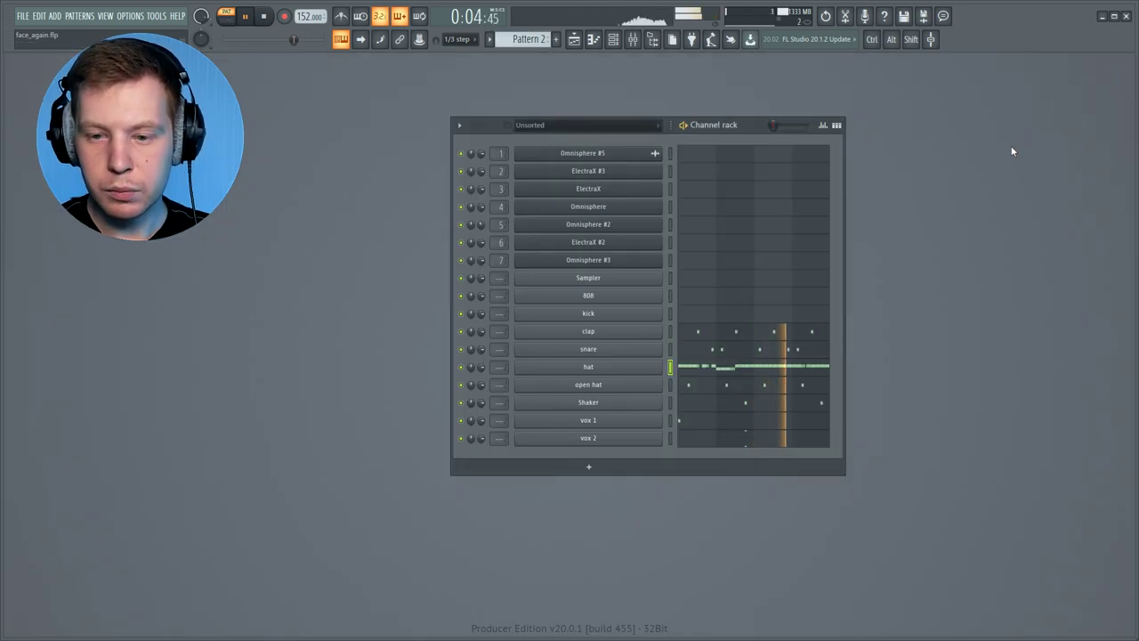
key("space")
key("F5")
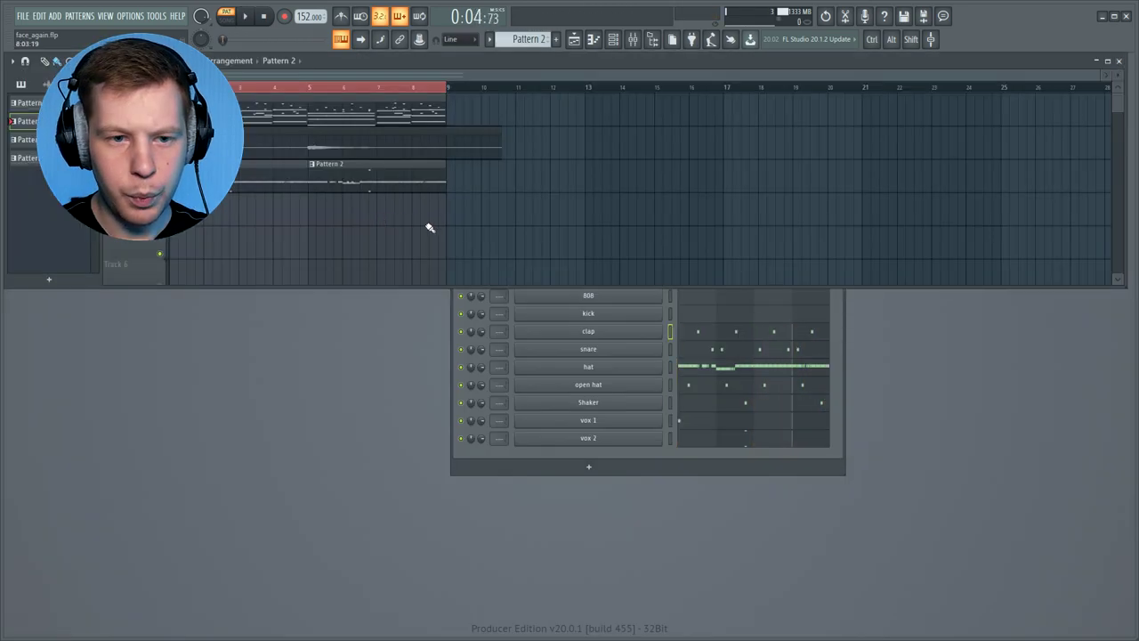
key("F4")
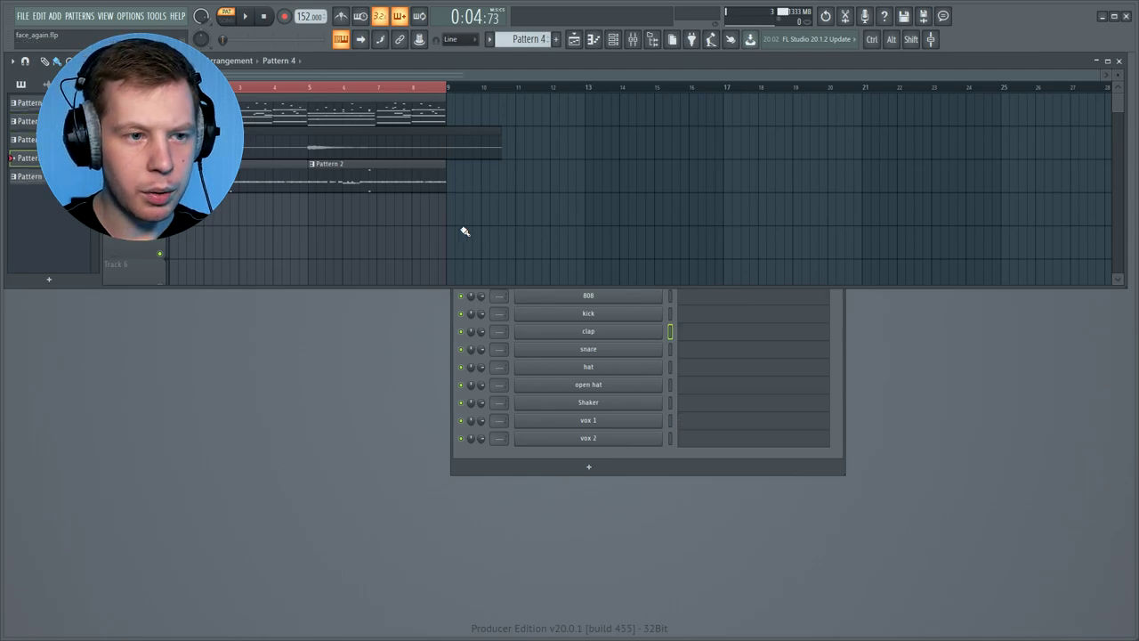
left_click(306, 213)
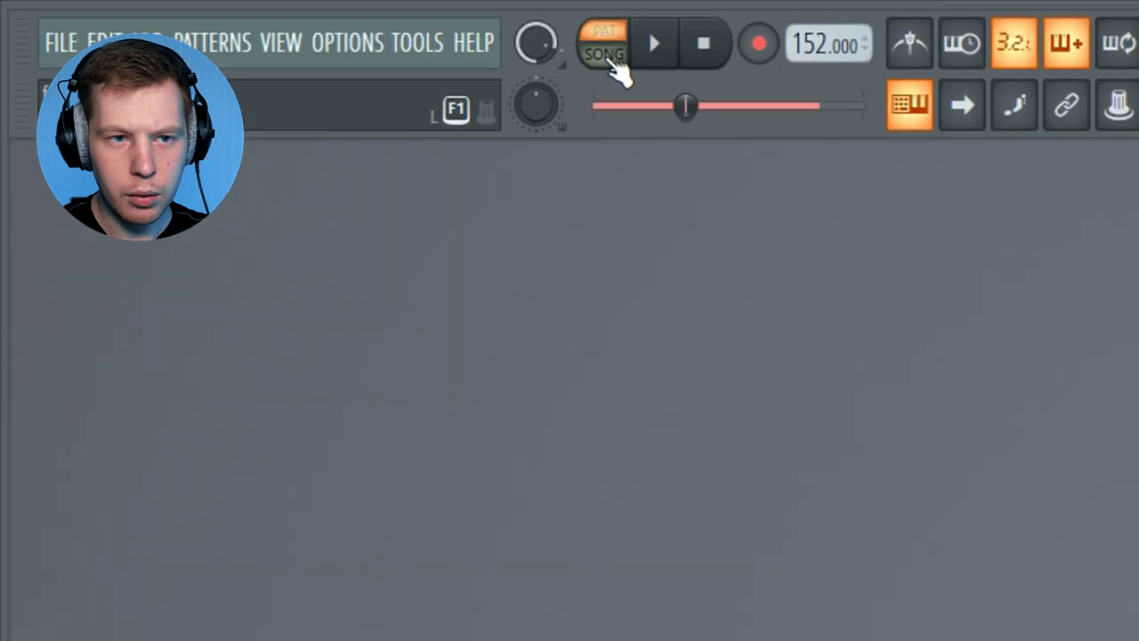
left_click(226, 19)
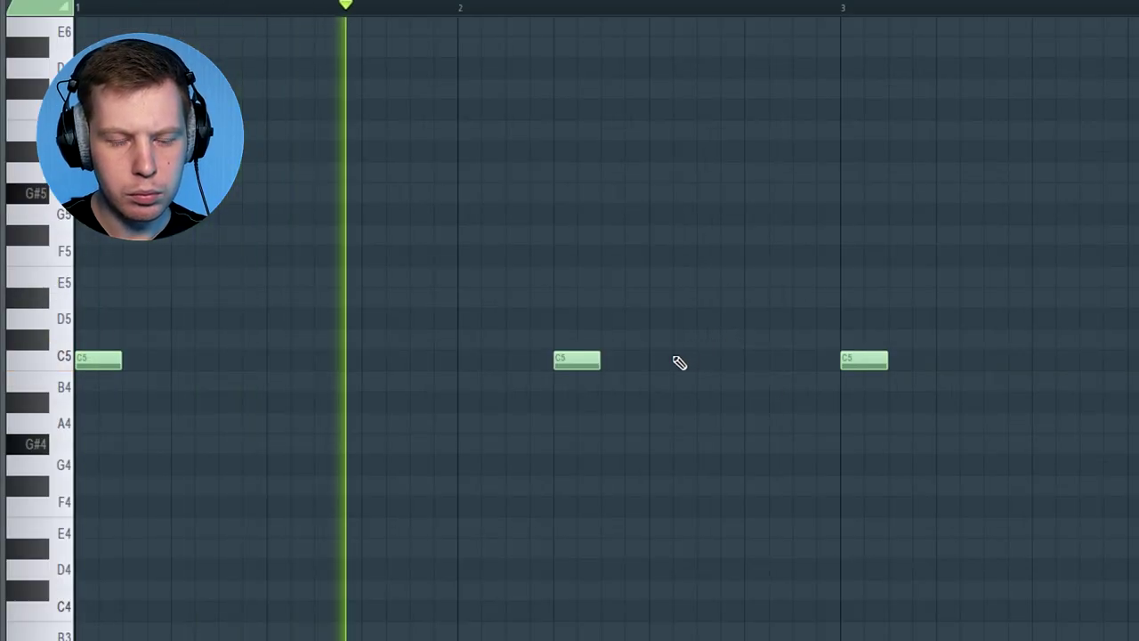
Program C5 kick hits over bars 1 to 4, repeat them in bars 5 to 8, and delete the second hit of bar 7.
left_click(710, 361)
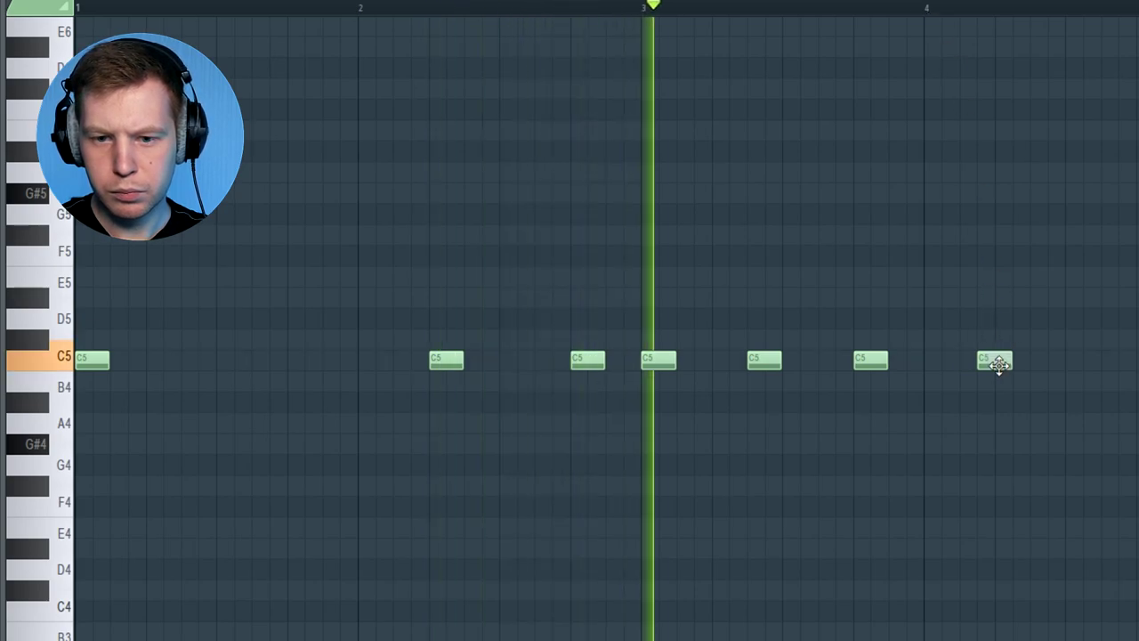
left_click_drag(999, 365, 1111, 382)
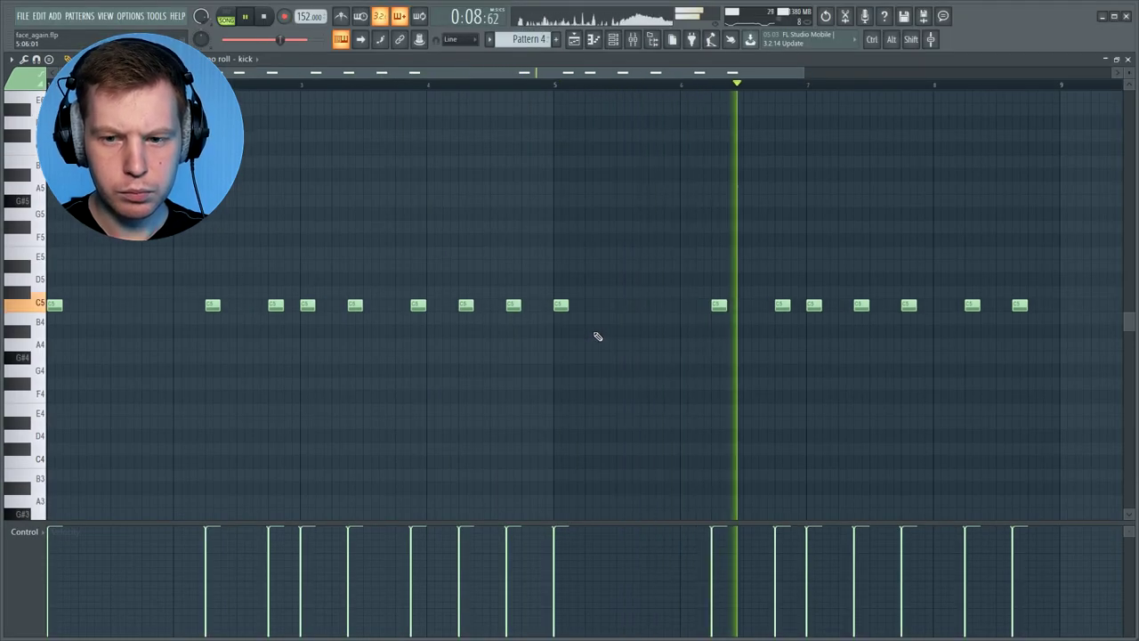
right_click(861, 306)
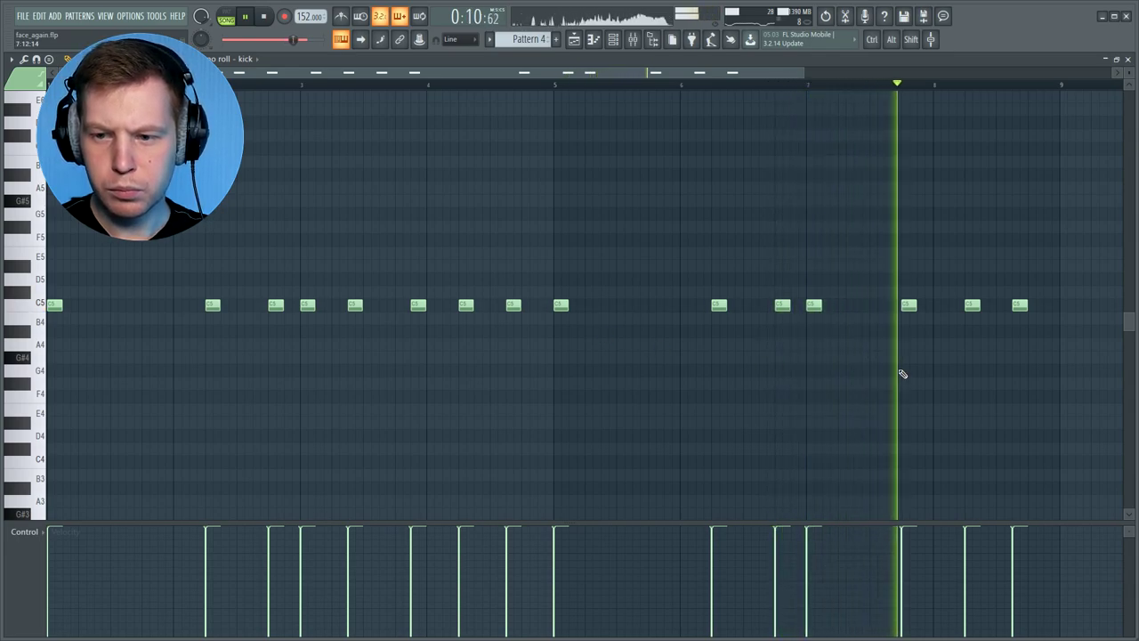
key("space")
Examine the kick rhythm by highlighting the two four-bar halves and the differing hits in bars 3 and 7.
left_click_drag(1065, 237, 564, 412)
left_click_drag(562, 278, 1068, 376)
left_click_drag(485, 227, 485, 267)
left_click_drag(507, 250, 112, 399)
left_click_drag(399, 263, 356, 327)
left_click_drag(447, 260, 402, 344)
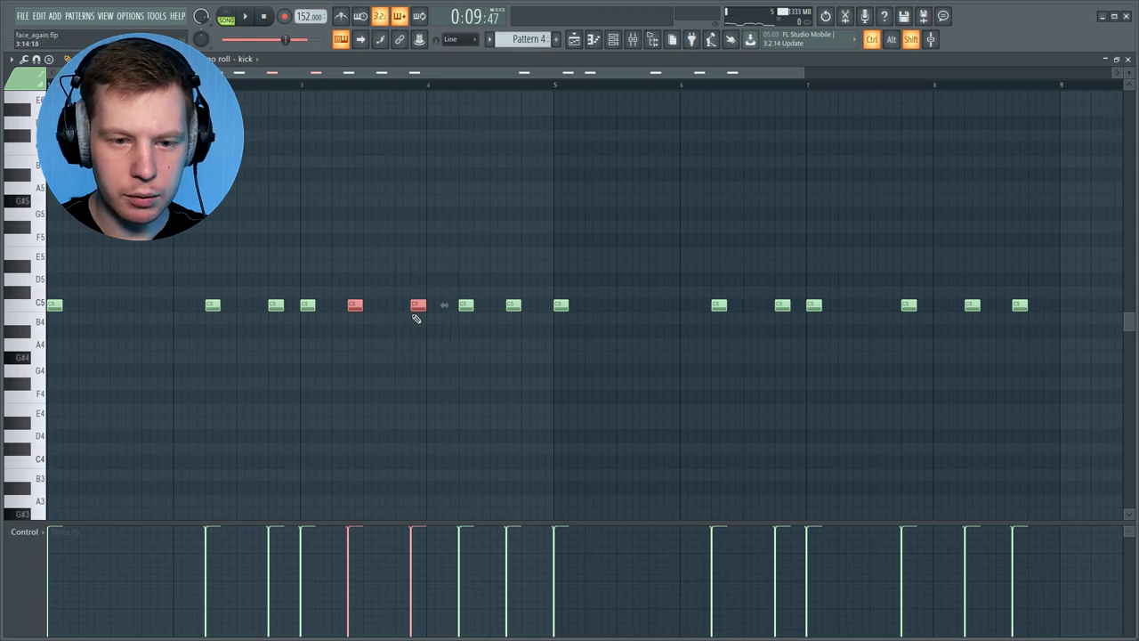
left_click_drag(858, 255, 823, 353)
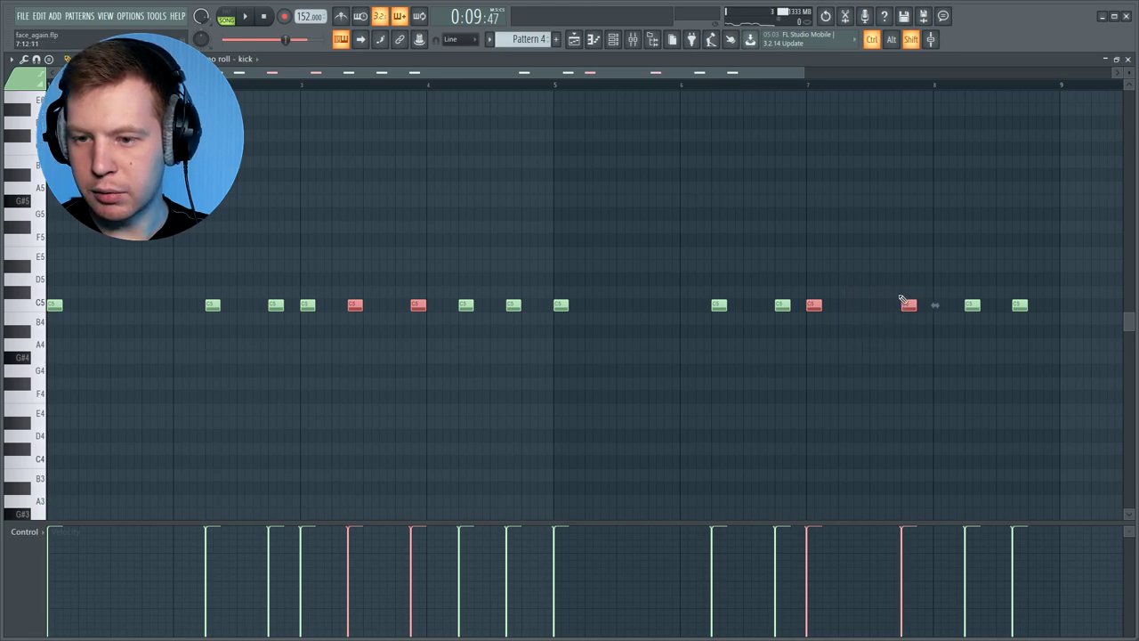
key("ctrl+d")
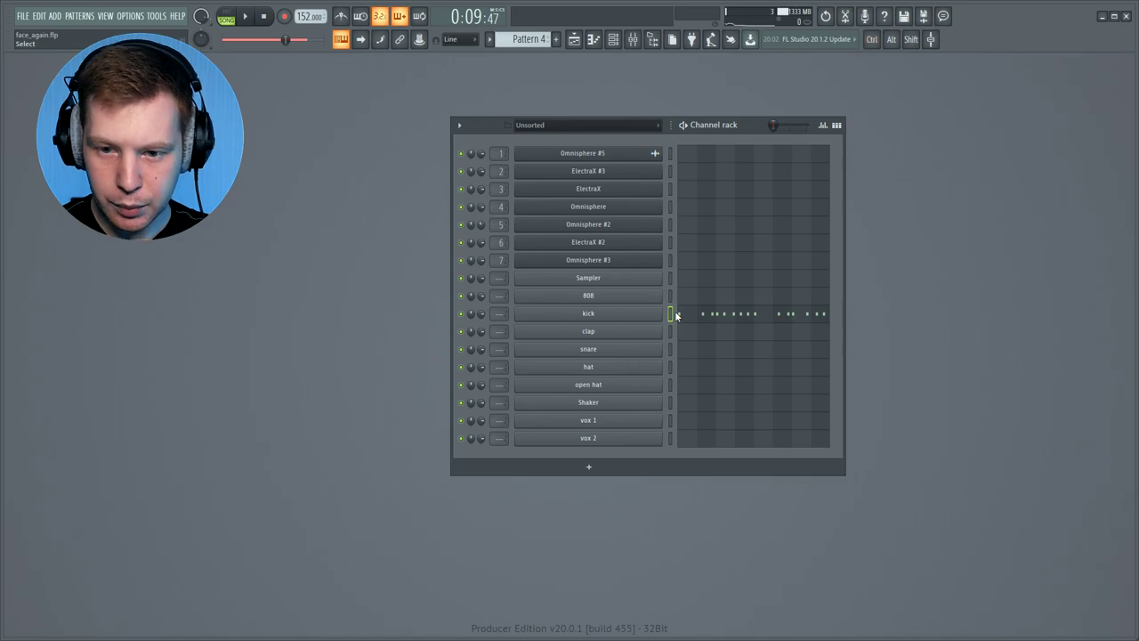
Copy the kick notes from Pattern 4 into the kick channel of Pattern 1.
key("KP_Subtract")
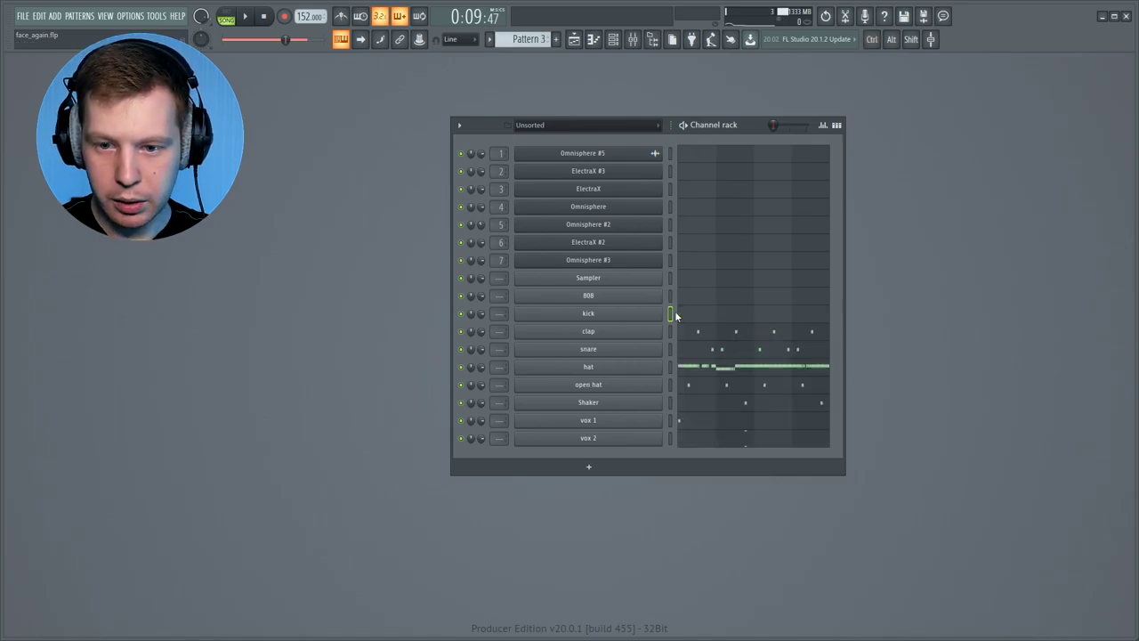
key("KP_Subtract")
key("KP_Subtract")
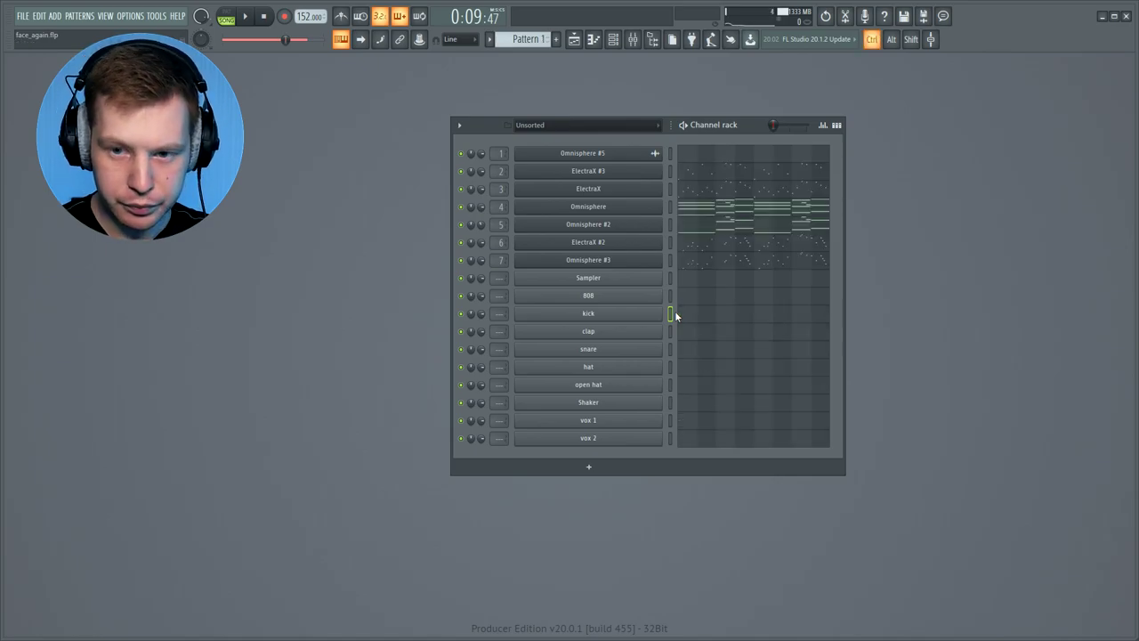
key("ctrl+v")
Start the 808 part in Pattern 1 with a G#5 note at the start of bar 1 and audition it.
left_click(685, 298)
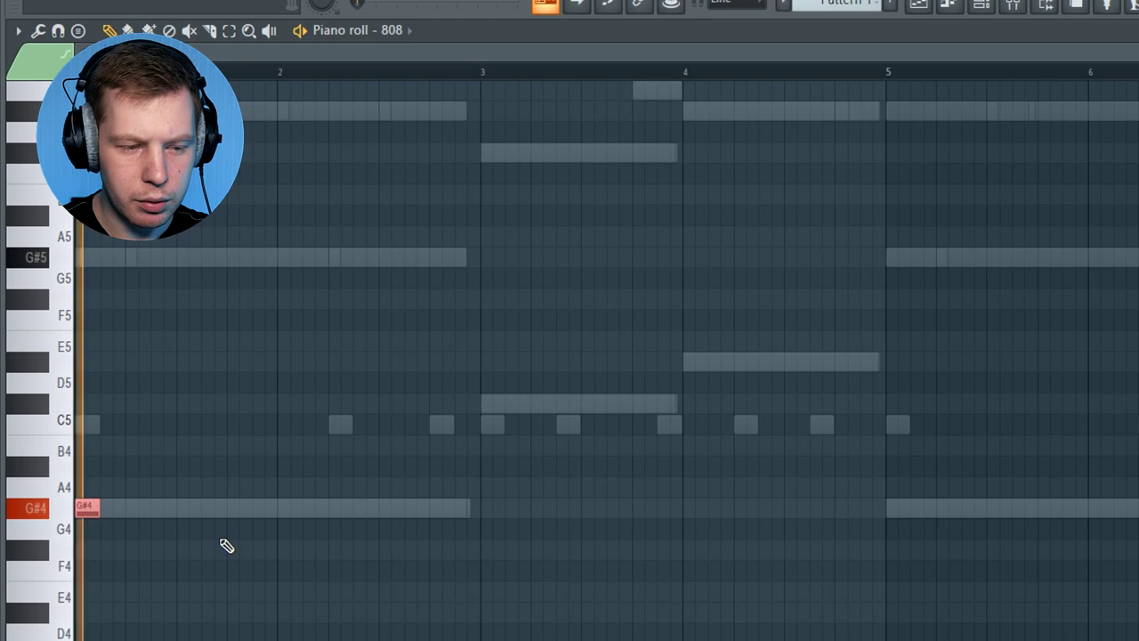
key("space")
key("space")
key("space")
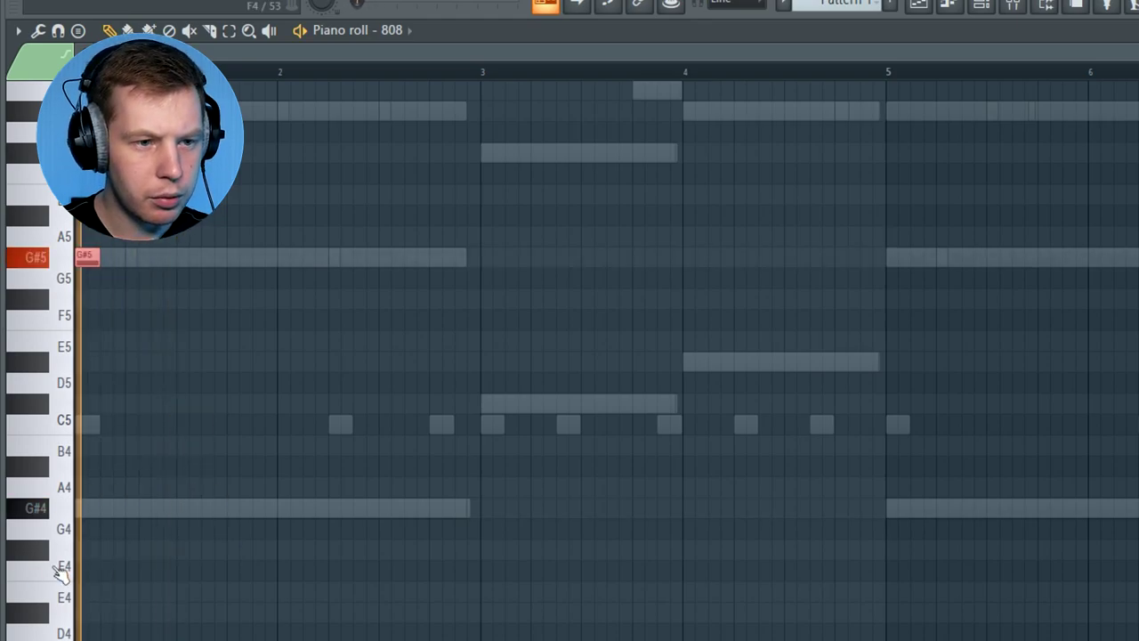
scroll(180, 366, "down", 2)
scroll(179, 365, "up", 6)
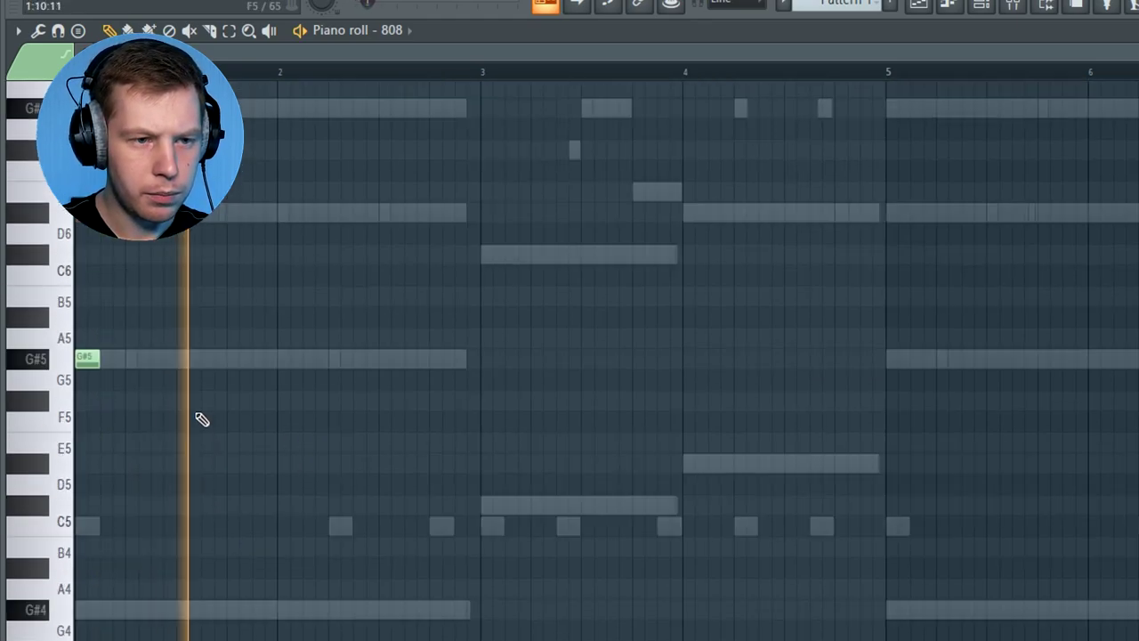
Add 808 notes on the kicks: G#5 on beat 2 of bar 2, C#5 on beats 1 and 4 of bar 3, D#6 on beat 2 of bar 4.
left_click_drag(488, 382, 539, 551)
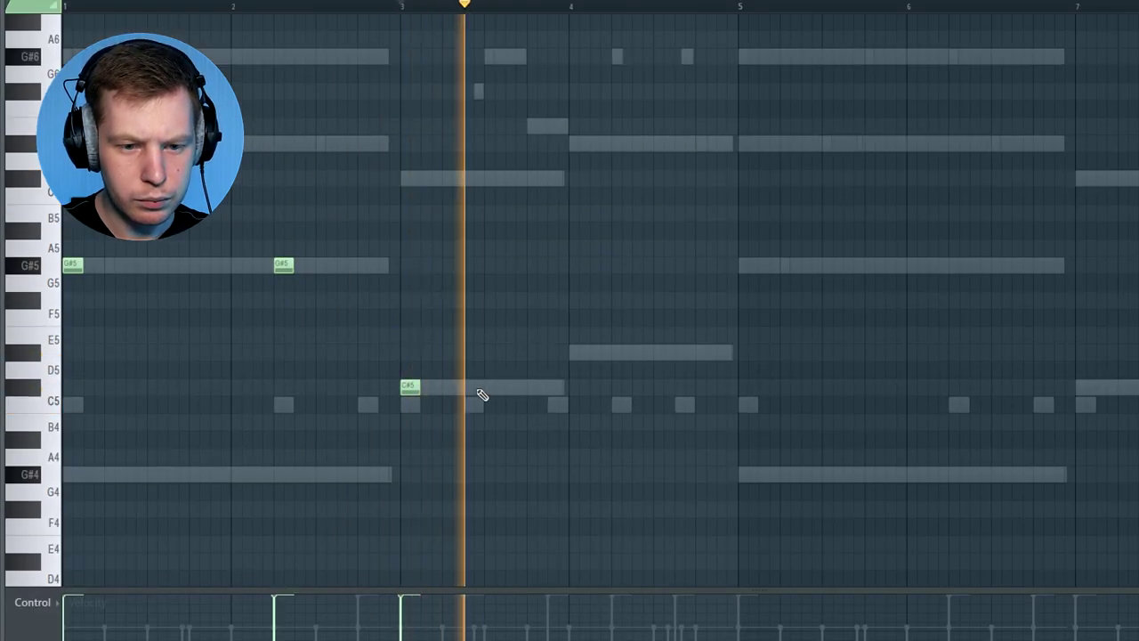
left_click(537, 387)
left_click(611, 142)
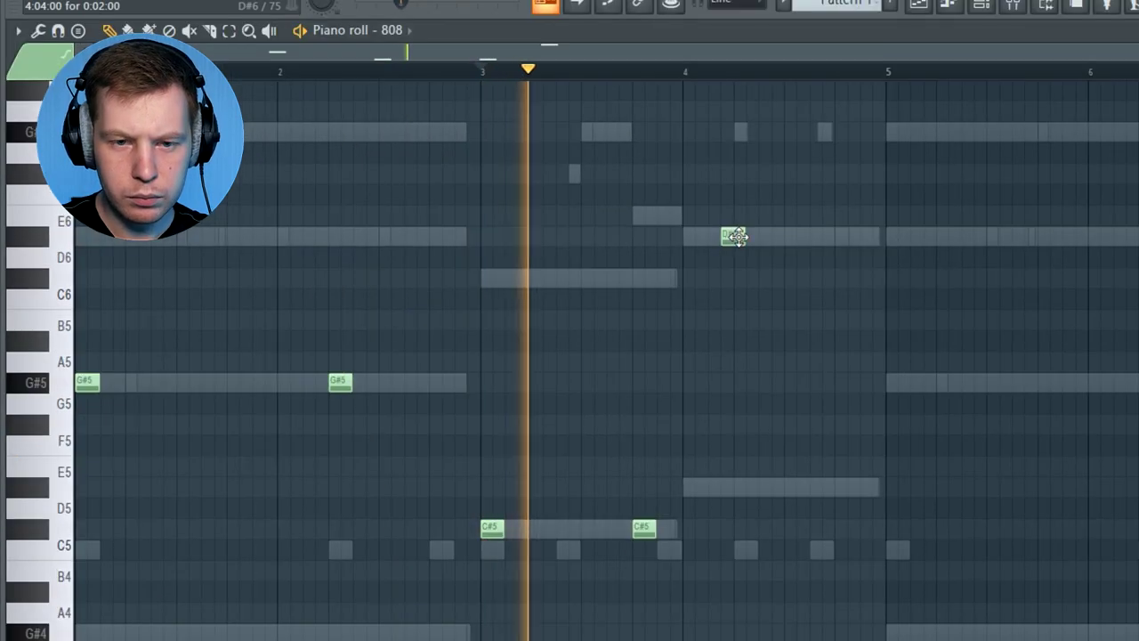
left_click_drag(735, 236, 749, 236)
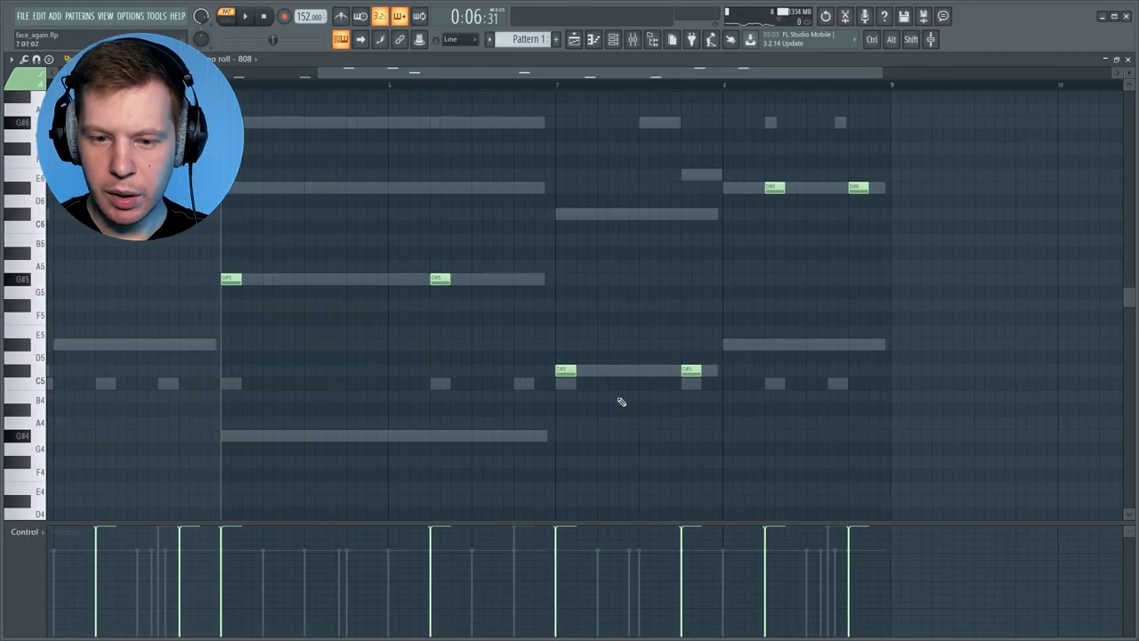
Add an extra C#5 808 note between the two C#5 notes in bar 7 and lengthen it to meet the last one.
scroll(621, 401, "down", 3, "ctrl")
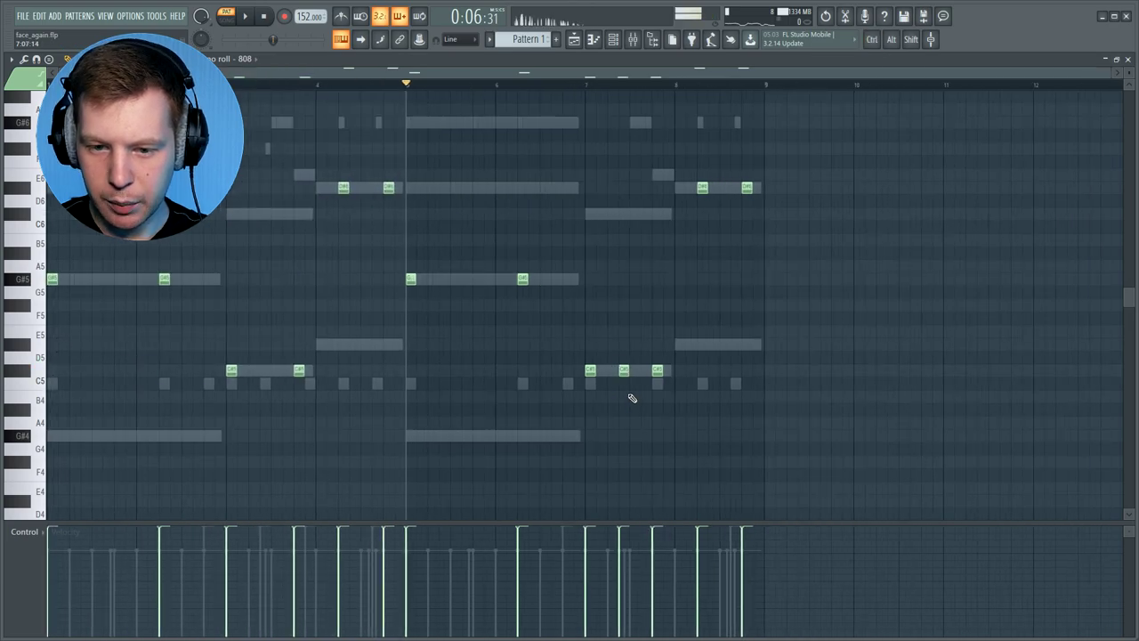
scroll(629, 392, "up", 3, "ctrl")
left_click_drag(637, 319, 602, 417, "ctrl")
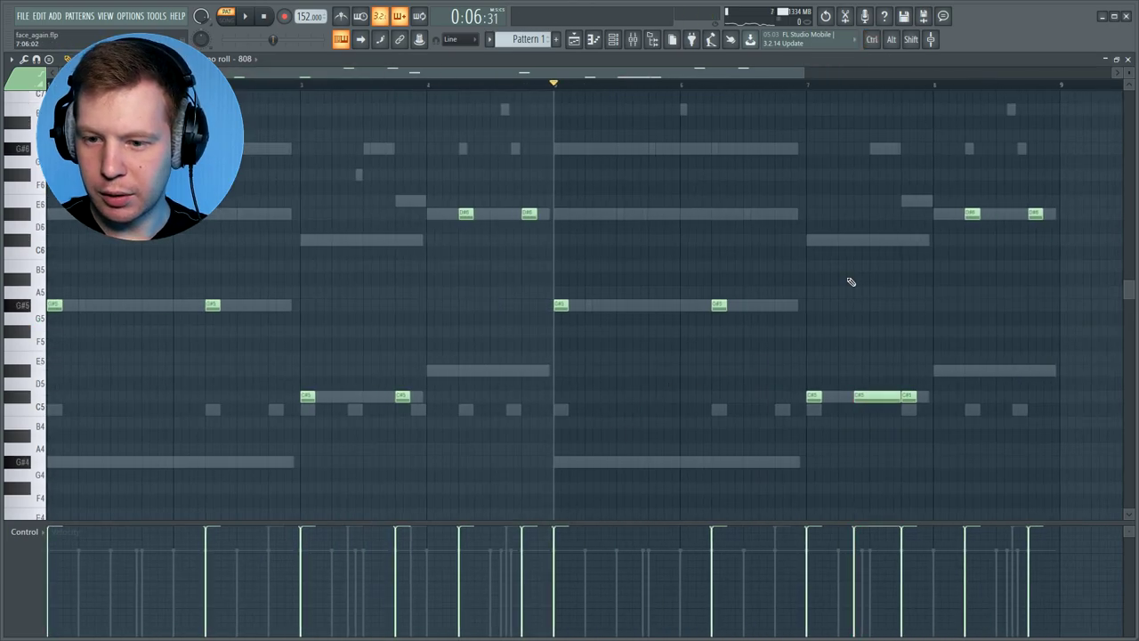
Stretch all 808 notes so each reaches the next one and the last ends with bar 8, and play the pattern.
key("ctrl+l")
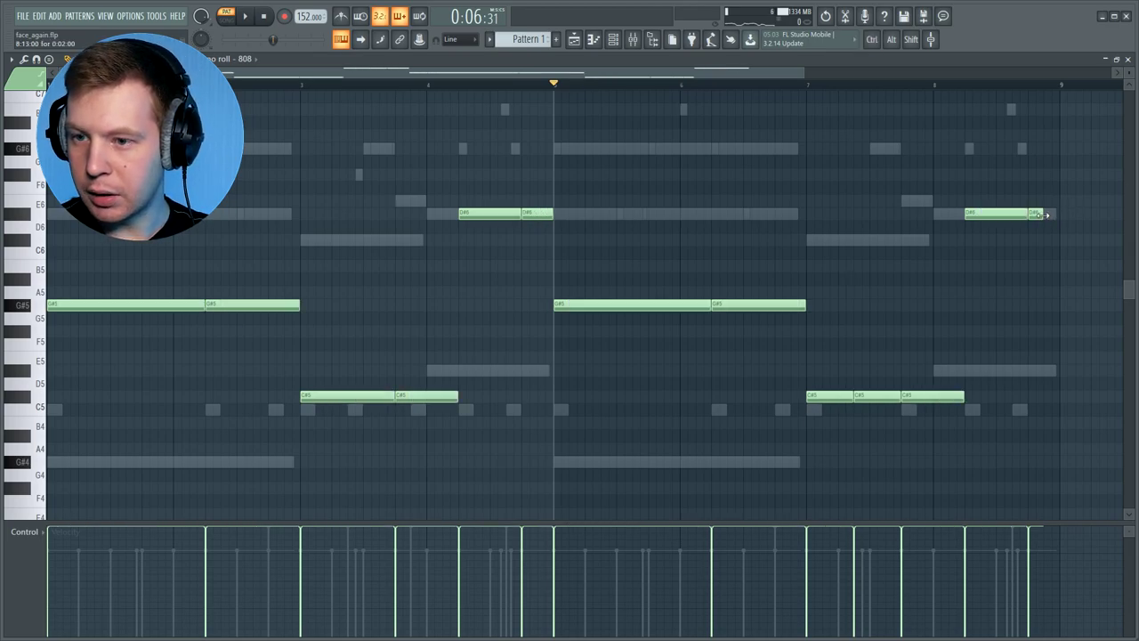
left_click_drag(1063, 114, 122, 453, "ctrl")
key("space")
left_click(214, 450)
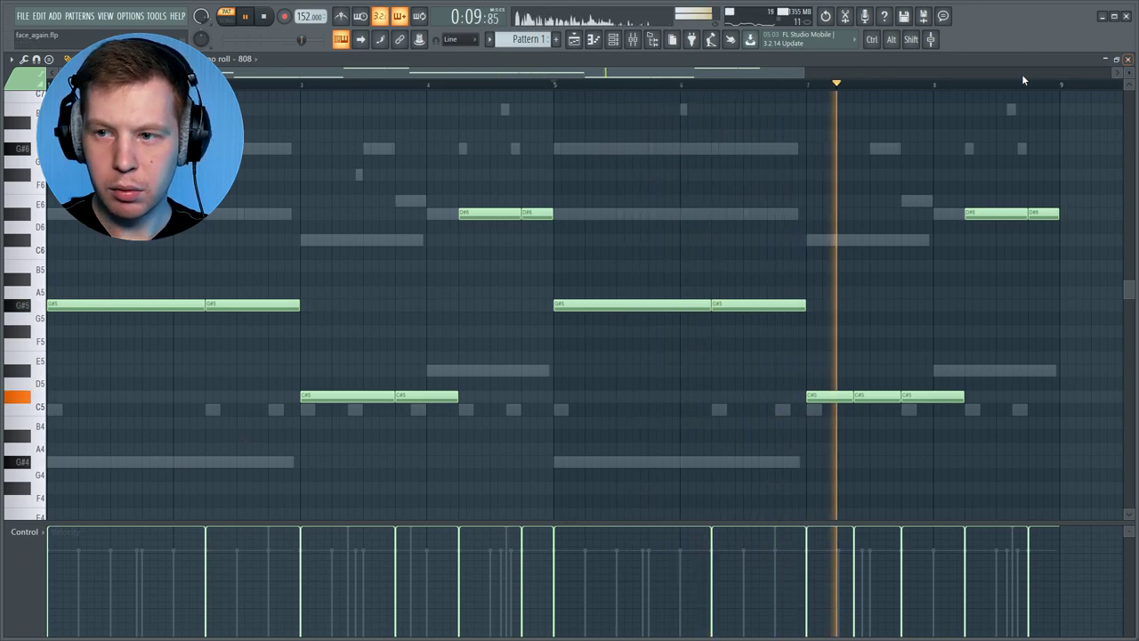
Close the 808 piano roll, show the playlist and switch playback to song mode.
left_click(1128, 59)
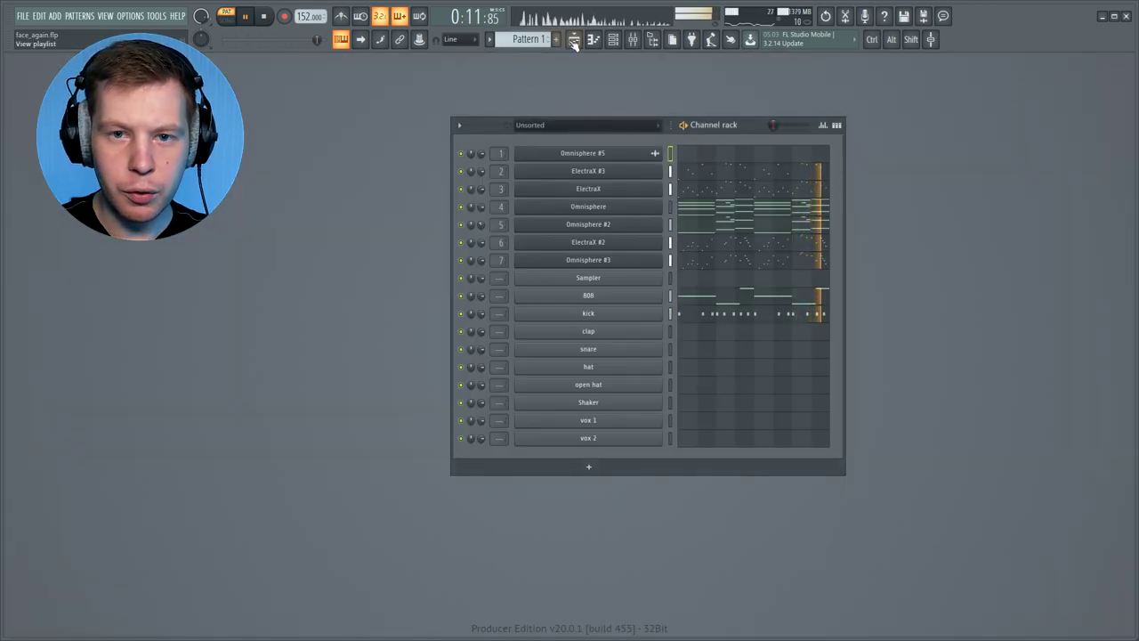
key("F5")
key("l")
left_click(724, 452)
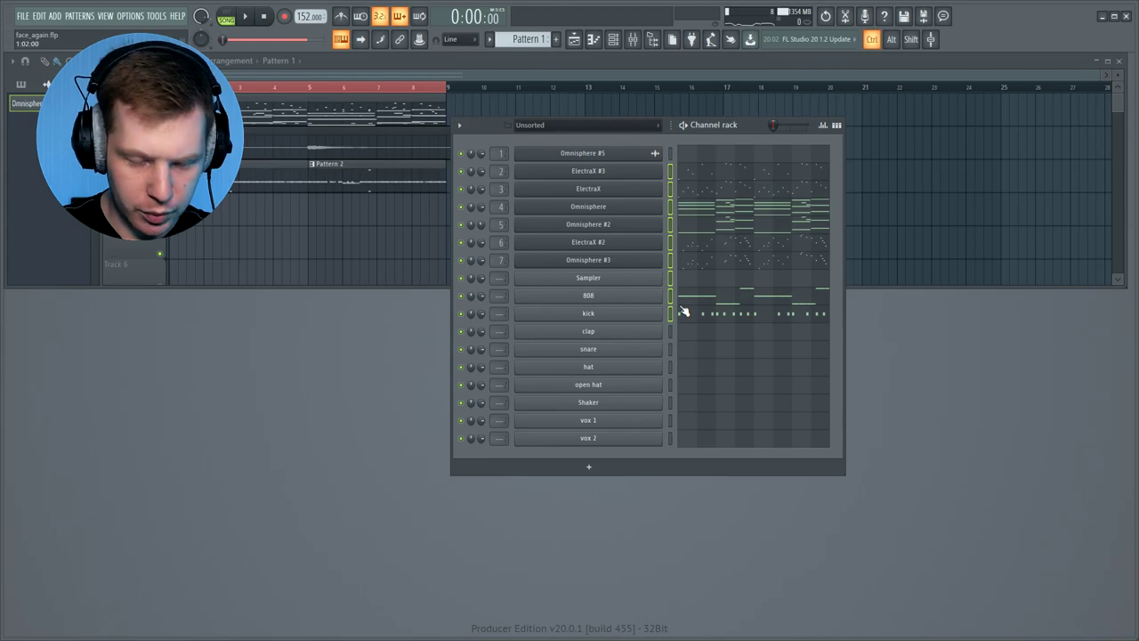
Copy the melody, 808 and kick notes of Pattern 1 into Pattern 3 alongside the drums.
key("KP_Add")
key("KP_Add")
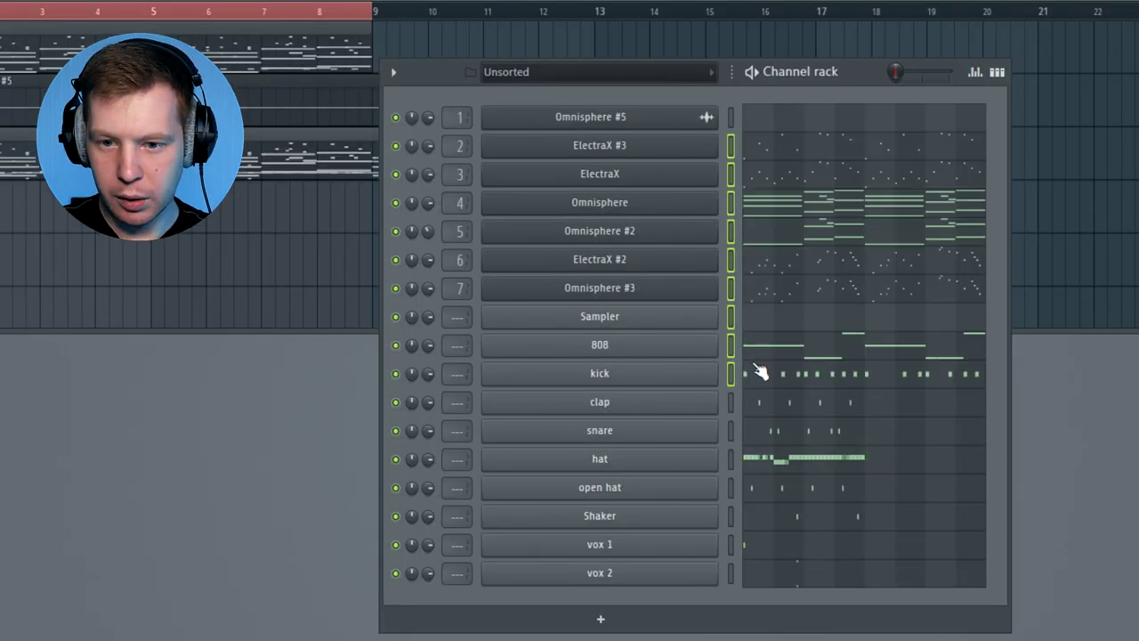
key("KP_Subtract")
key("KP_Add")
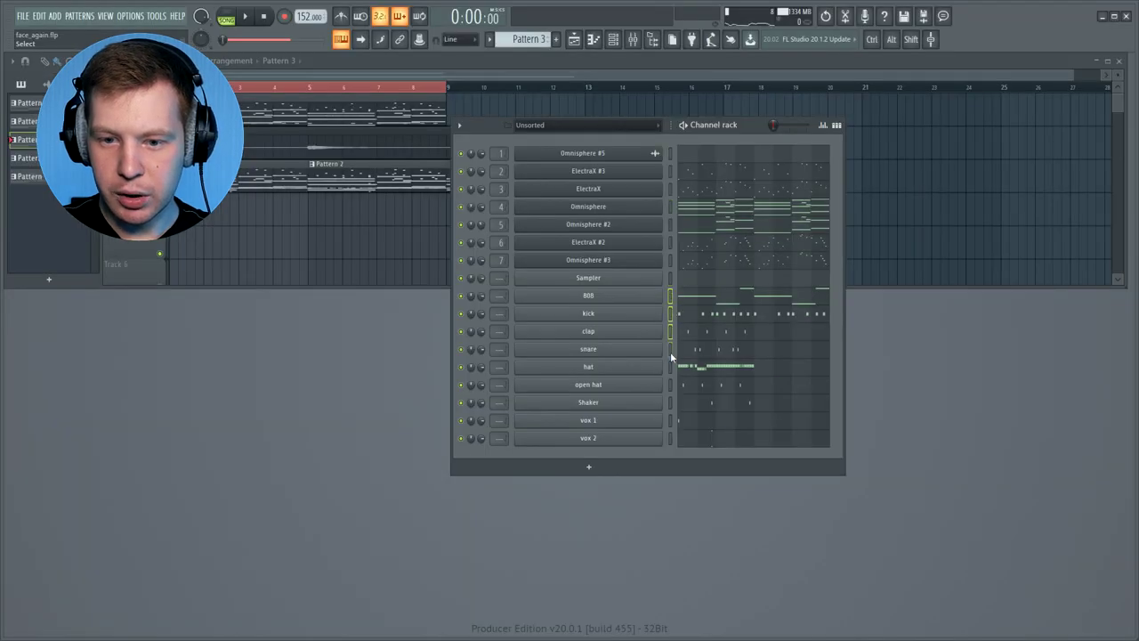
Assign the 808, drum and vox channels to mixer inserts 12 to 20 and route them through inserts 22 and 23 into insert 25.
key("F9")
left_click(318, 206)
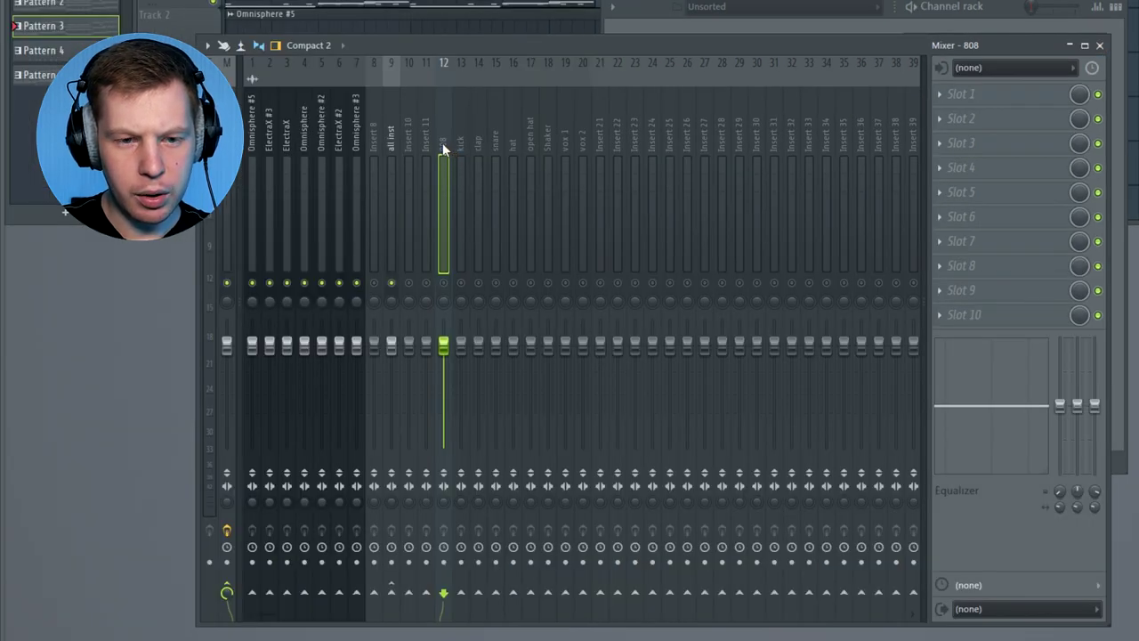
left_click_drag(442, 142, 583, 151)
right_click(477, 574)
left_click(504, 578)
left_click_drag(465, 222, 477, 223)
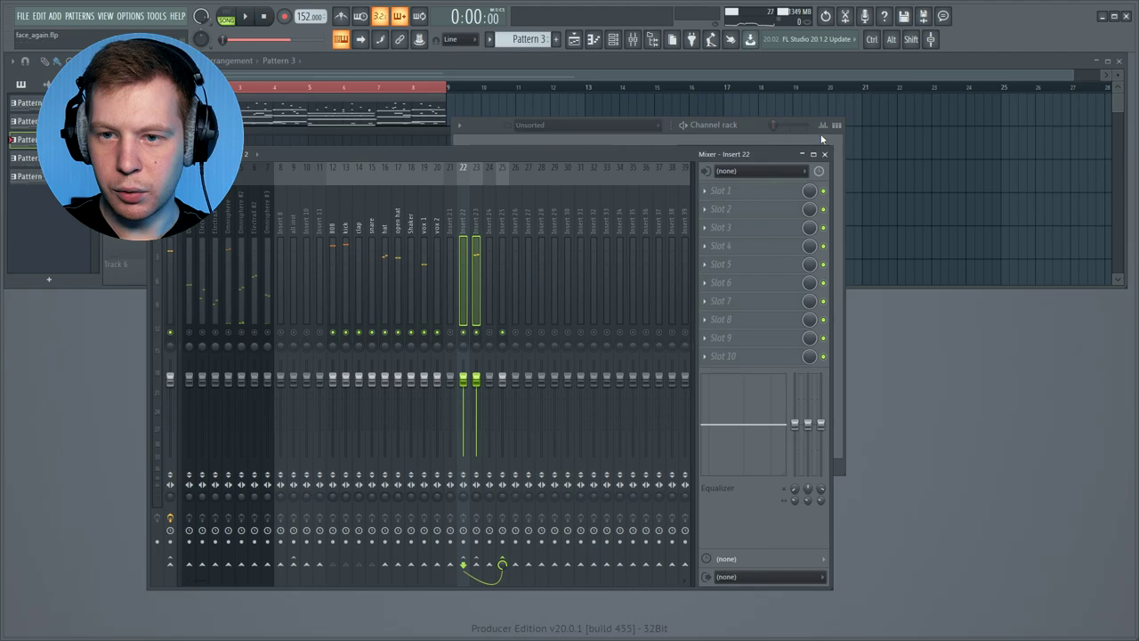
Rename mixer insert 25 as "all dr".
left_click(520, 219)
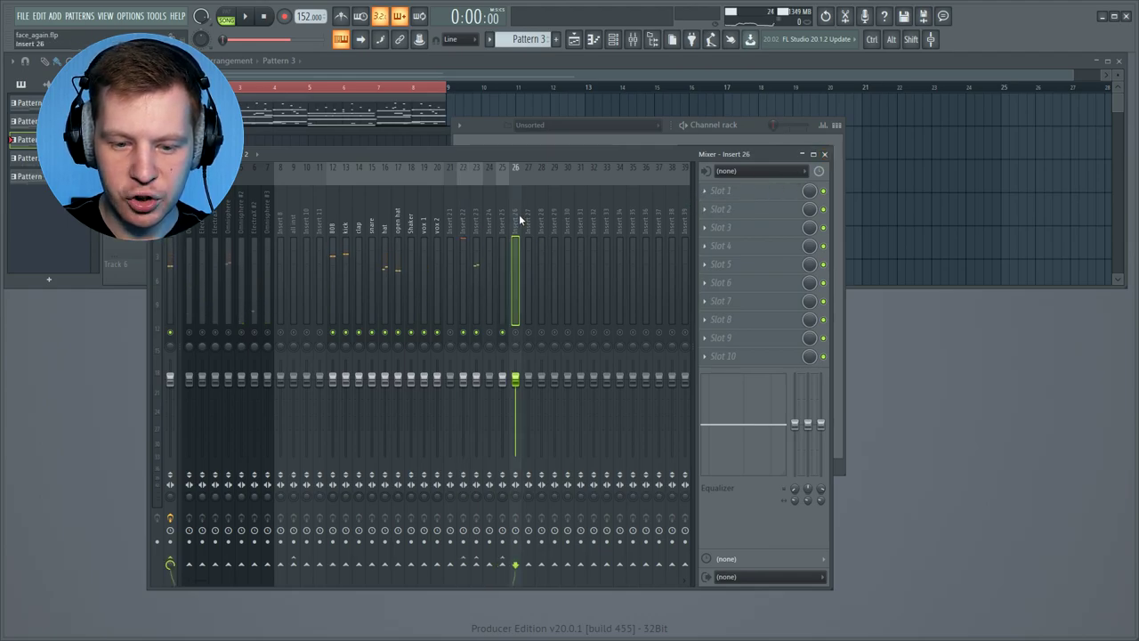
double_click(504, 211)
type("a")
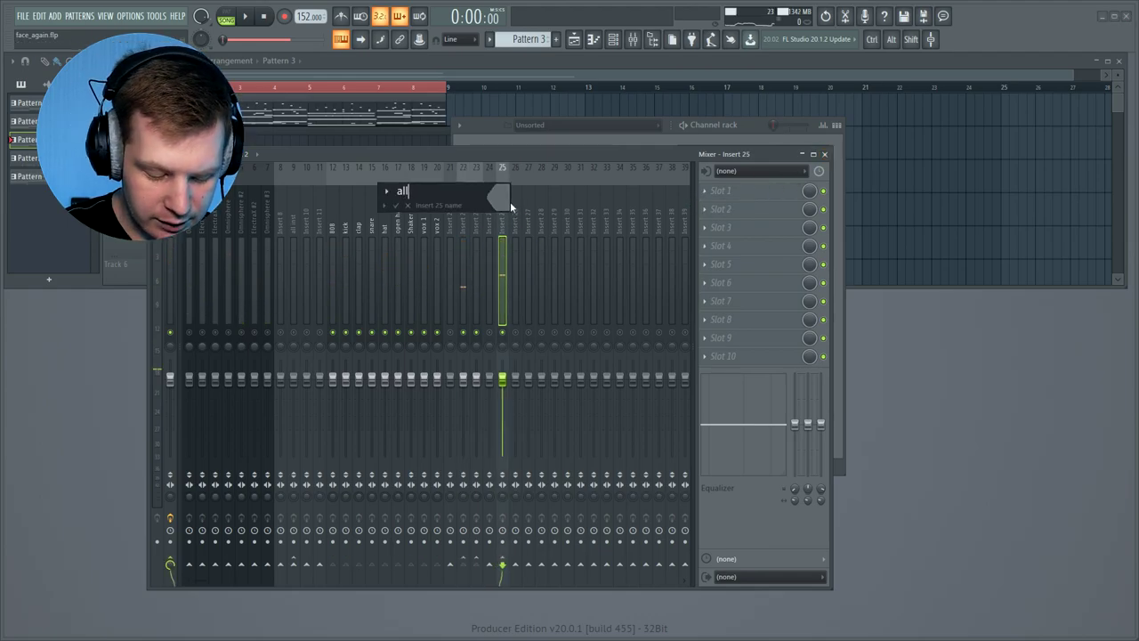
type("ll")
key("Return")
Close the mixer and playlist and split Pattern 3 by channel into separate patterns.
key("F12")
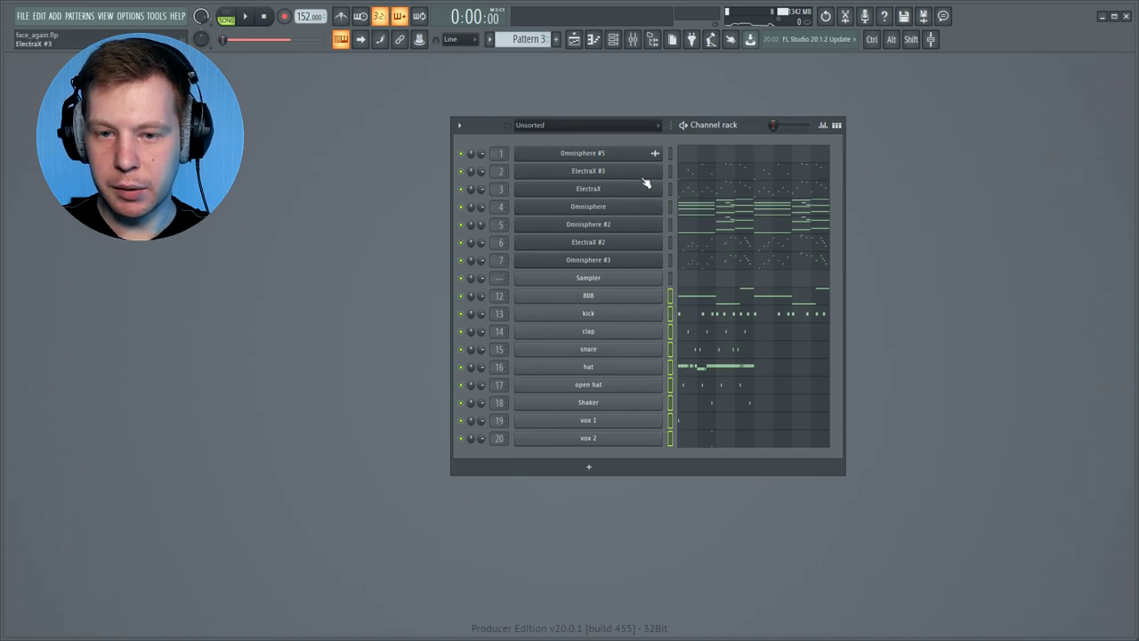
left_click(489, 39)
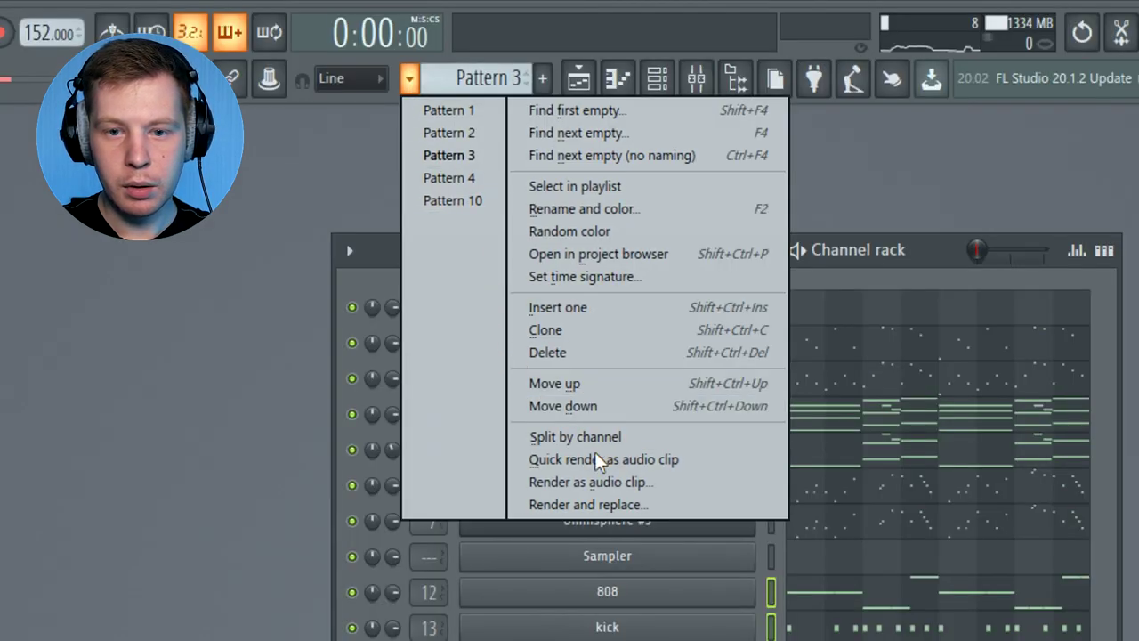
left_click(591, 437)
Place the split patterns from ElectraX #3 through Pattern 18 on consecutive playlist tracks, starting on track 5 at bar 5.
left_click(580, 80)
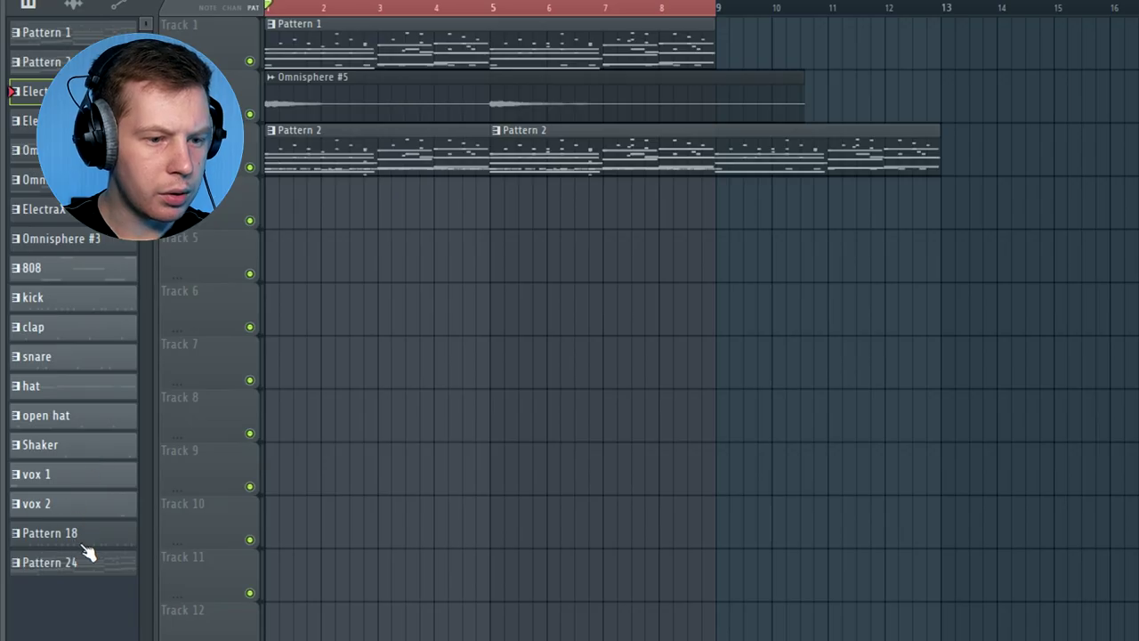
left_click(83, 539, "shift")
left_click_drag(83, 534, 492, 233)
Delete the old Pattern 1 and Pattern 2 clips and move the Omnisphere #5 audio clip to track 4 at bar 5.
right_click(581, 169)
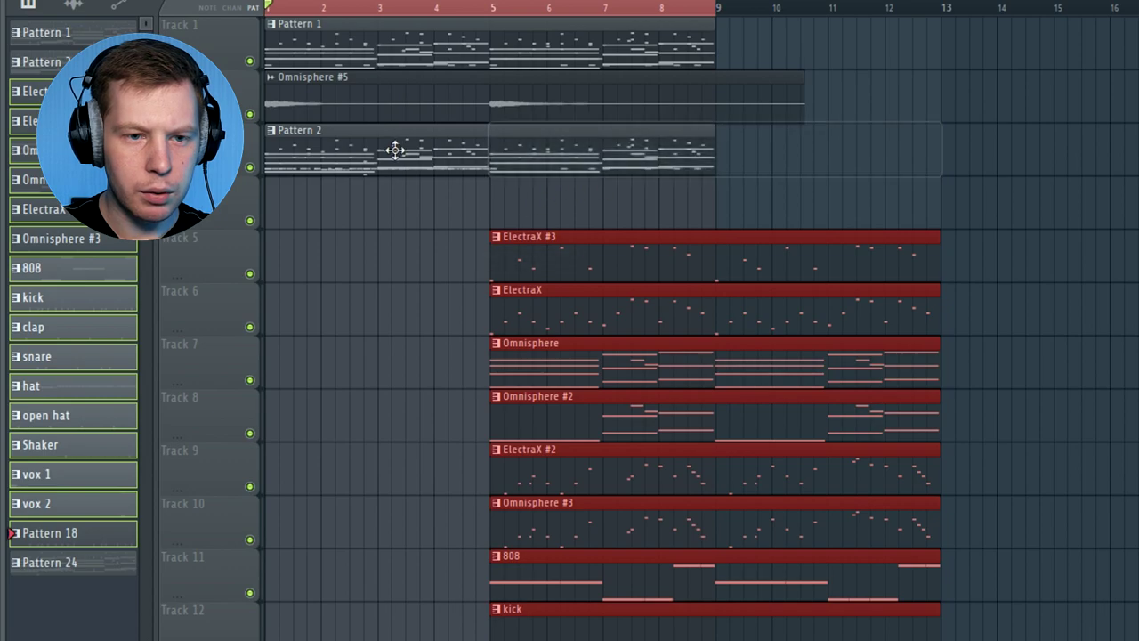
right_click(394, 153)
right_click(443, 64)
left_click_drag(432, 85, 630, 209)
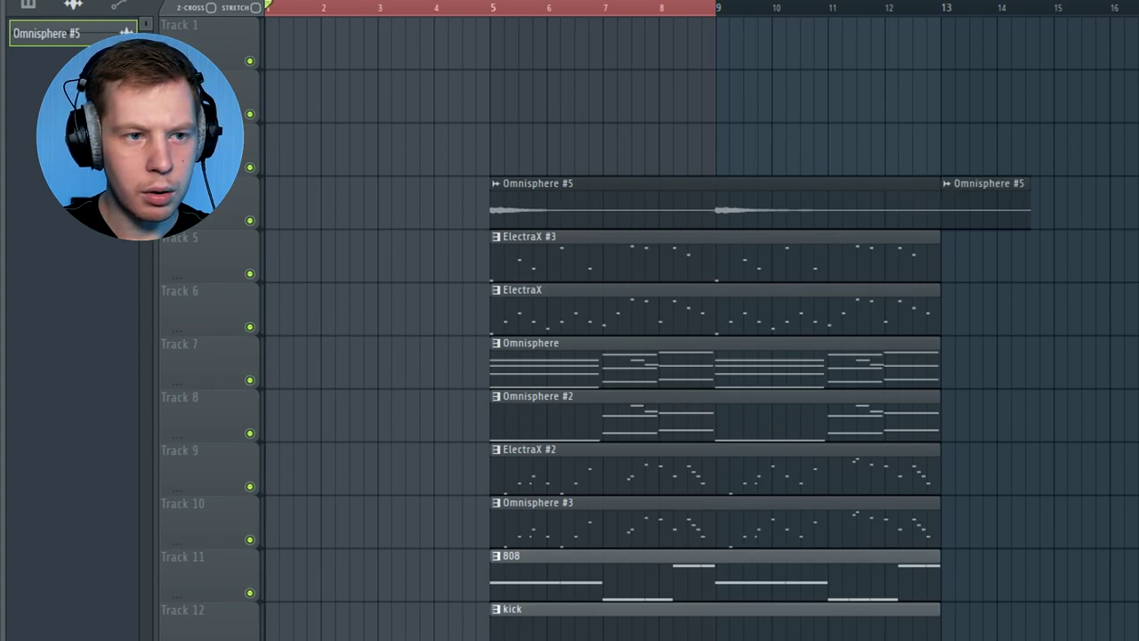
Repeat the clap, snare, hat, open hat, Shaker and vox clips after four bars and move all clips to bar 1 from track 1.
scroll(1112, 362, "down", 3)
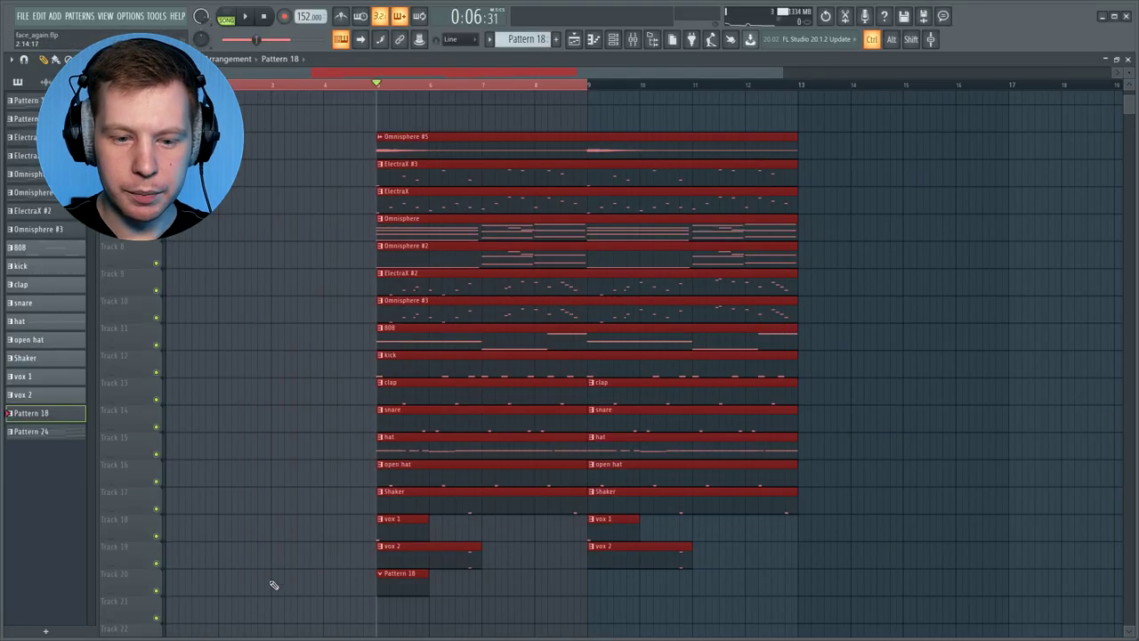
scroll(242, 161, "down", 1)
scroll(605, 310, "up", 4)
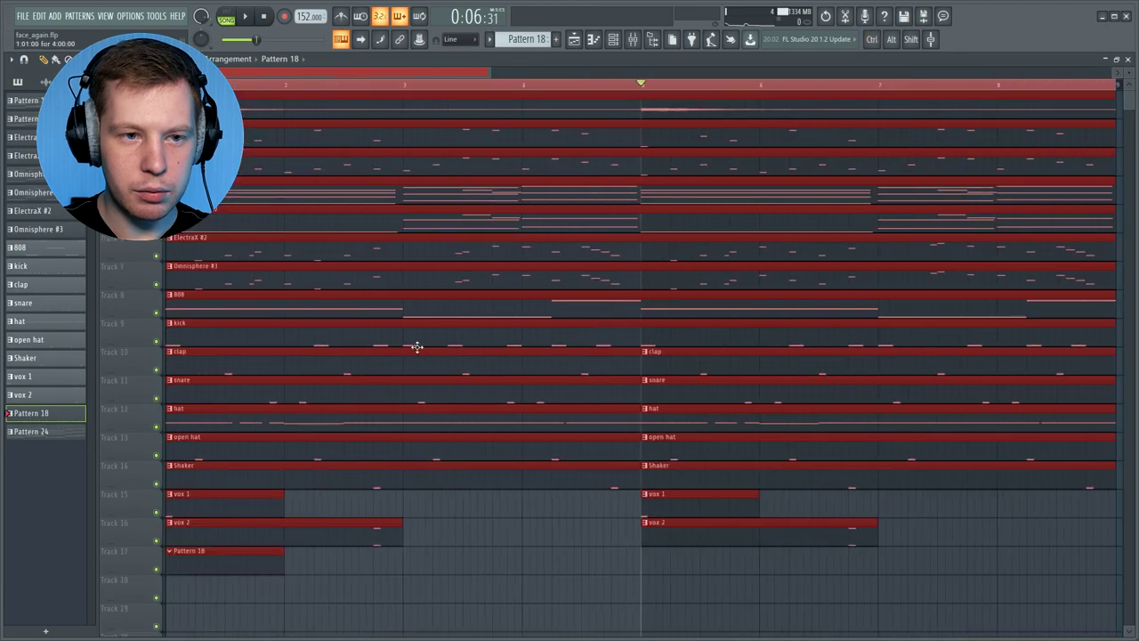
scroll(724, 216, "down", 4)
left_click(775, 160)
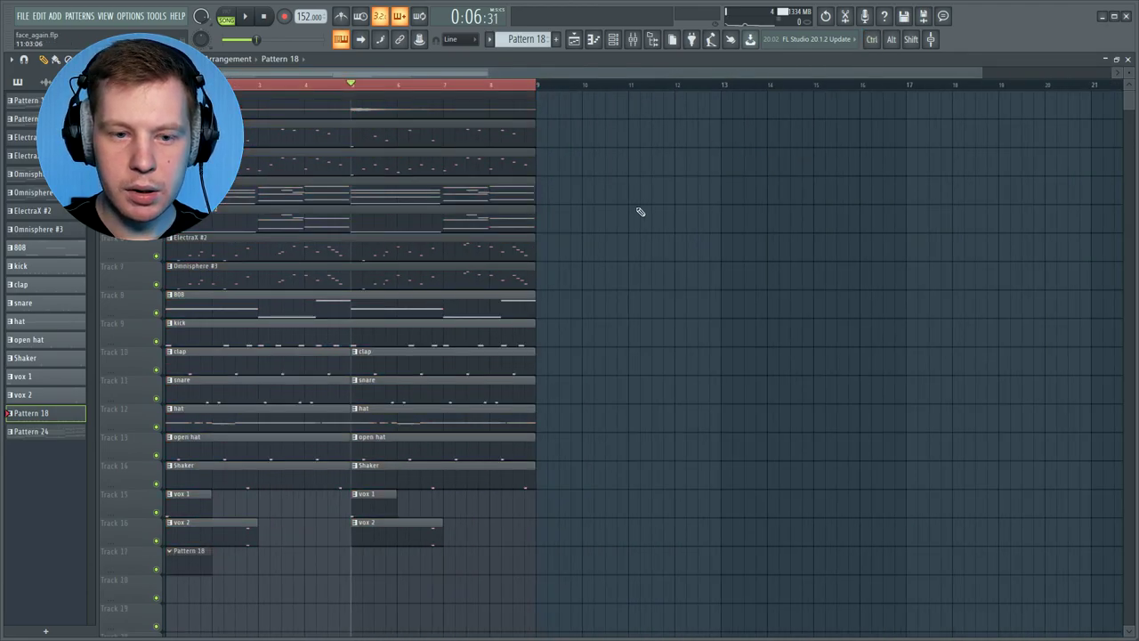
Play the arrangement and load J37 Stereo, Center Stereo and FabFilter Pro-Q 2 into slots 1 to 3 of the all inst mixer track.
key("space")
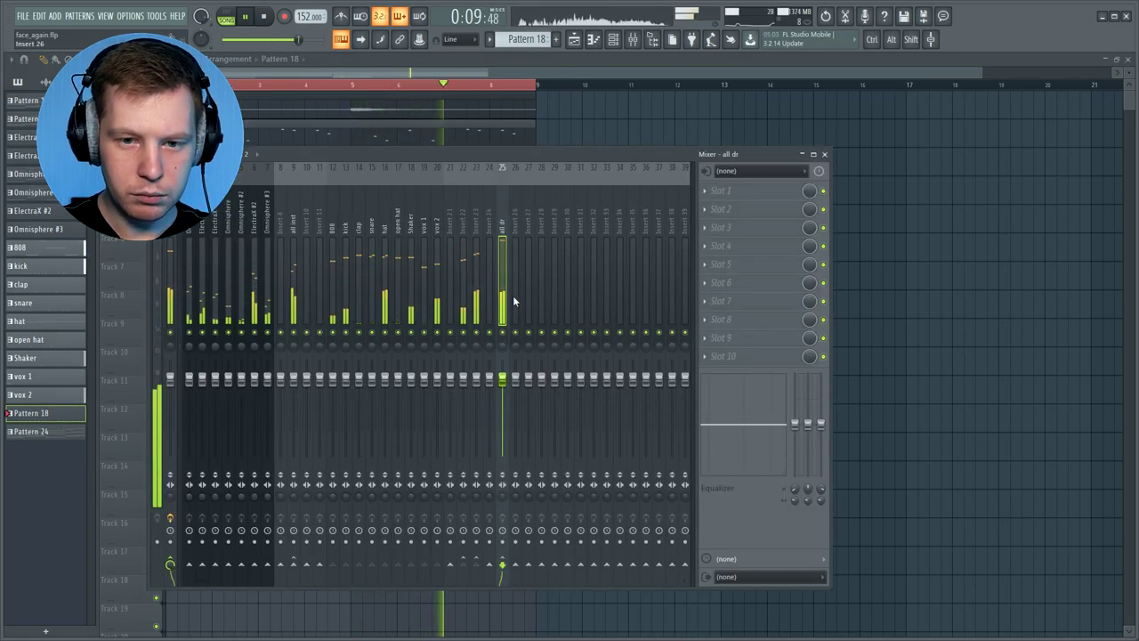
key("space")
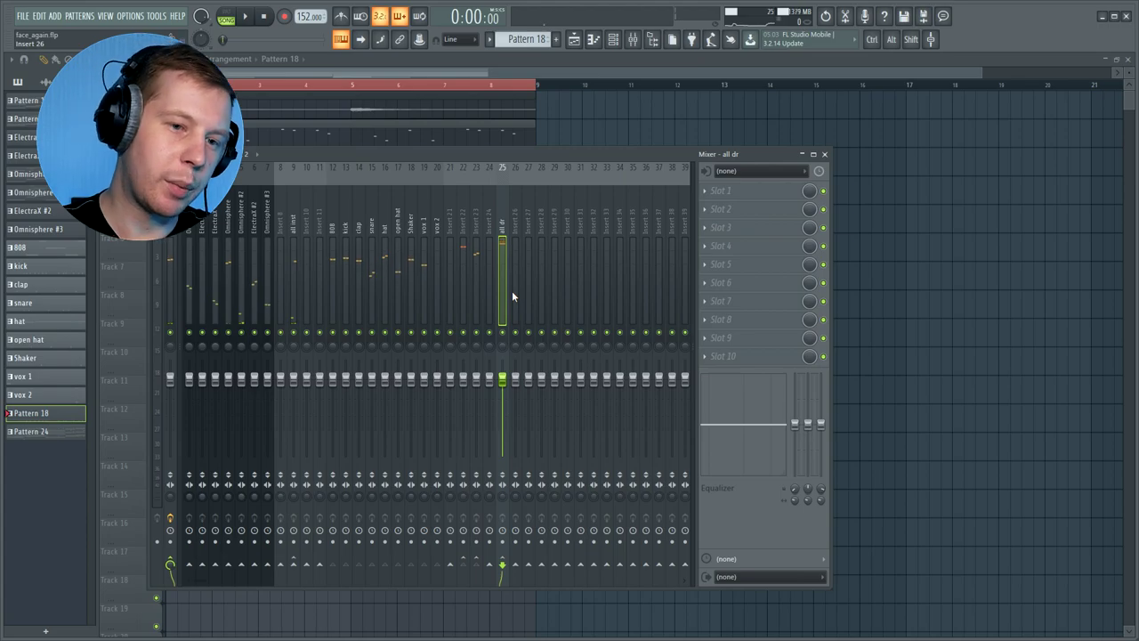
left_click(296, 236)
left_click(733, 192)
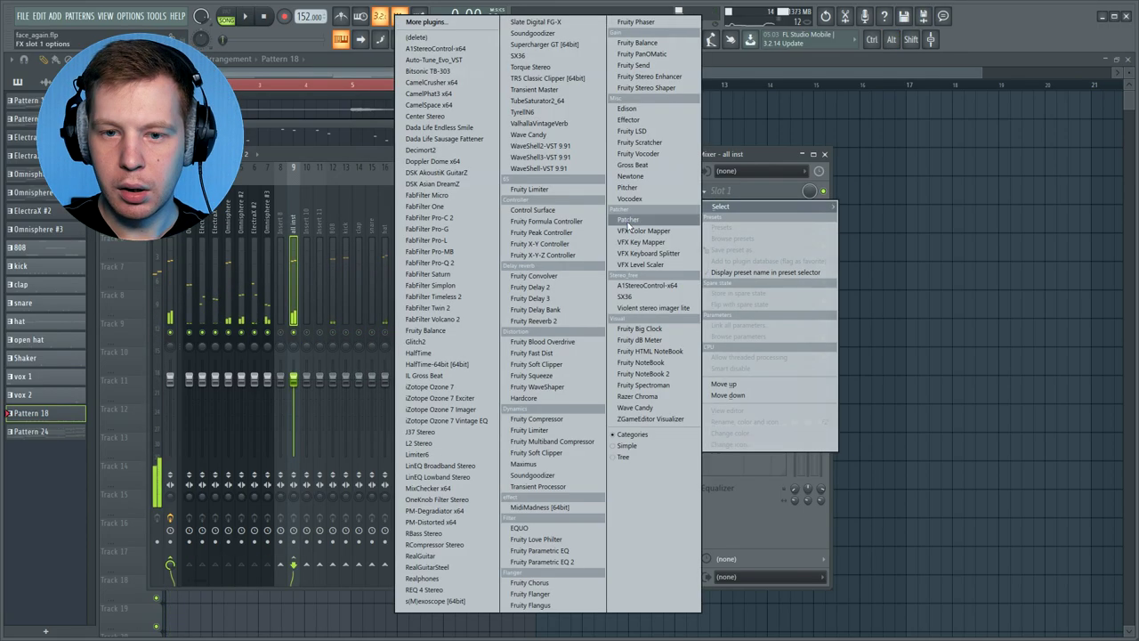
left_click(447, 433)
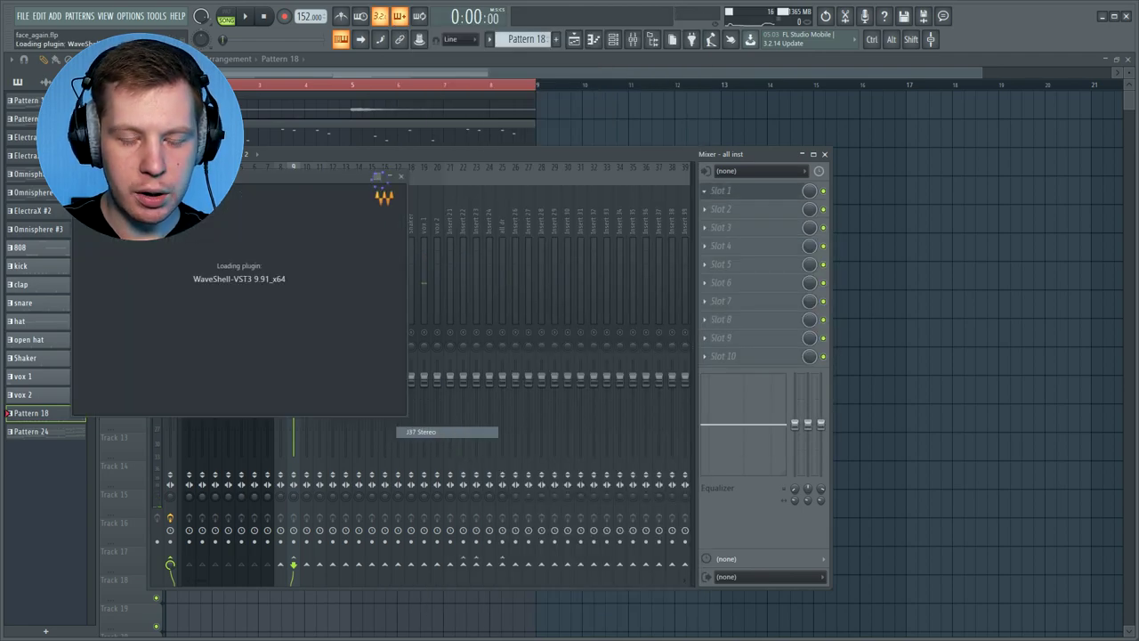
left_click(734, 209)
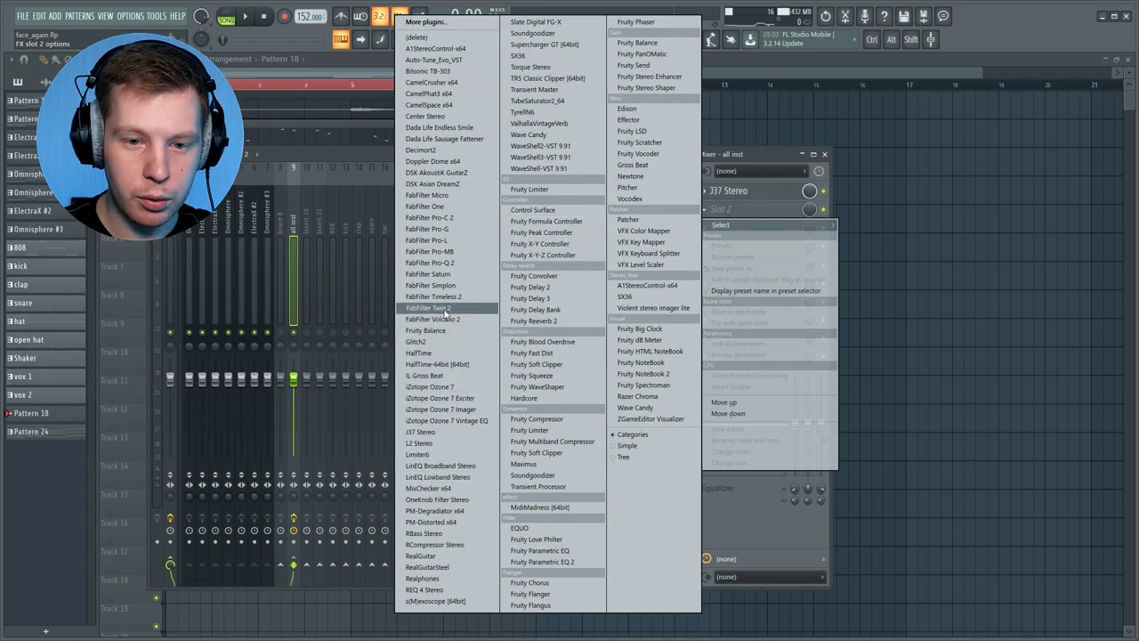
left_click(425, 116)
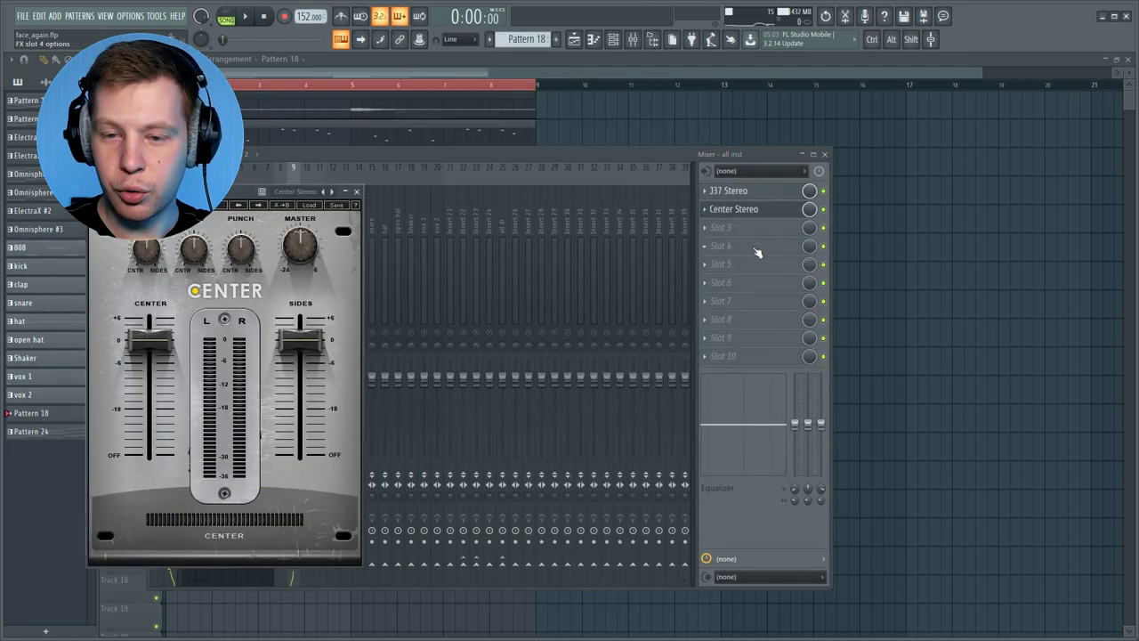
left_click(718, 227)
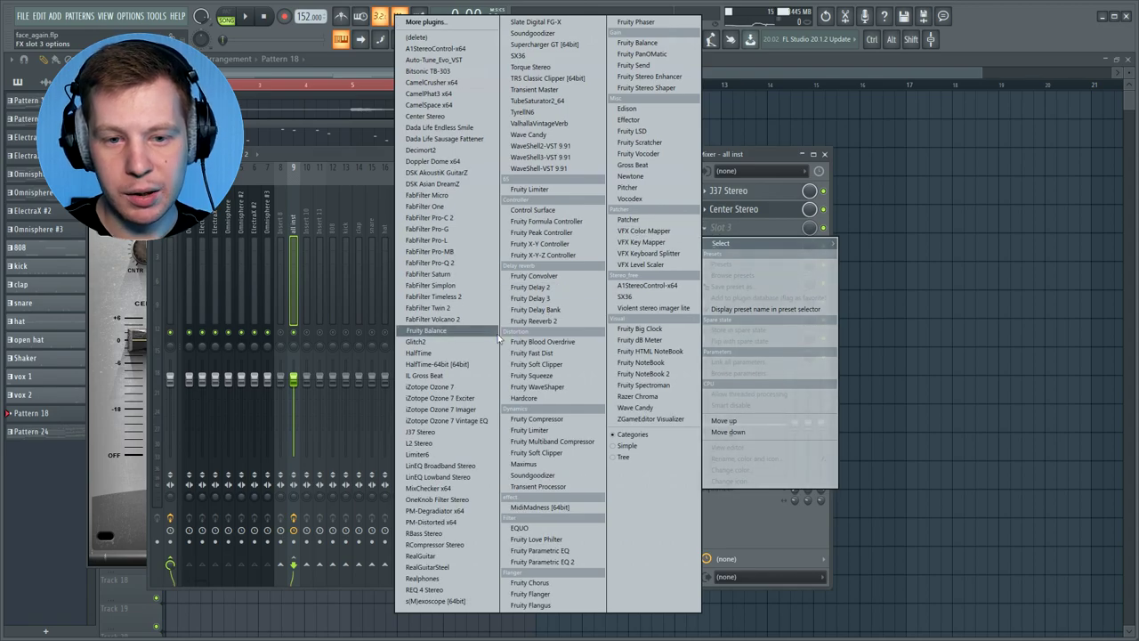
left_click(428, 263)
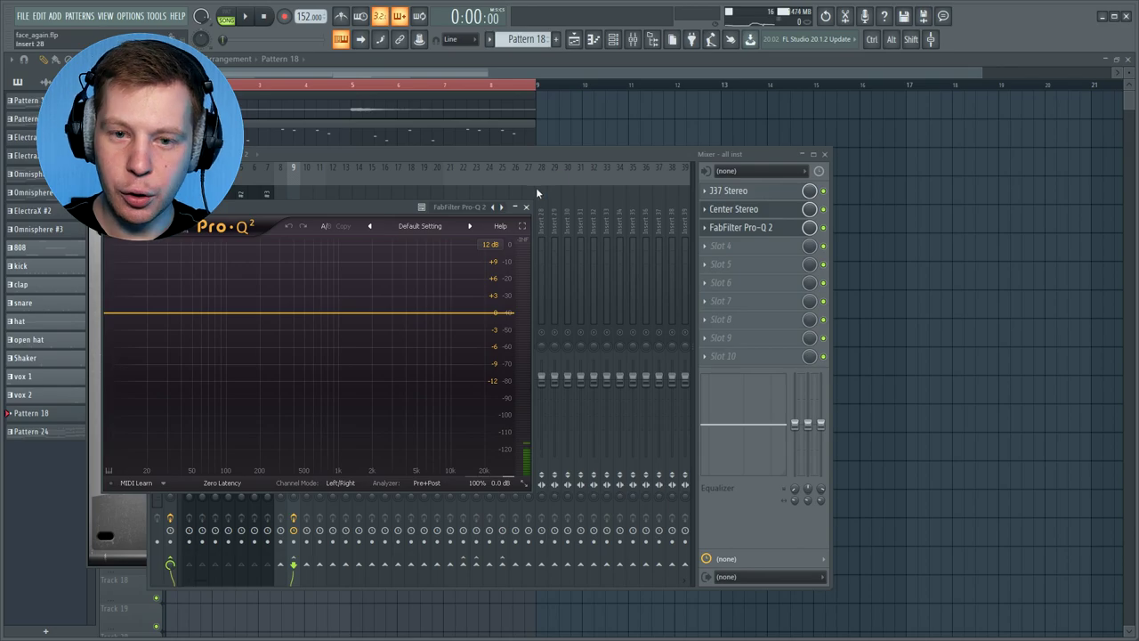
left_click(525, 207)
Load Fruity Parametric EQ 2 on the Omnisphere #5 mixer track and apply its HP_LP preset.
left_click(427, 216)
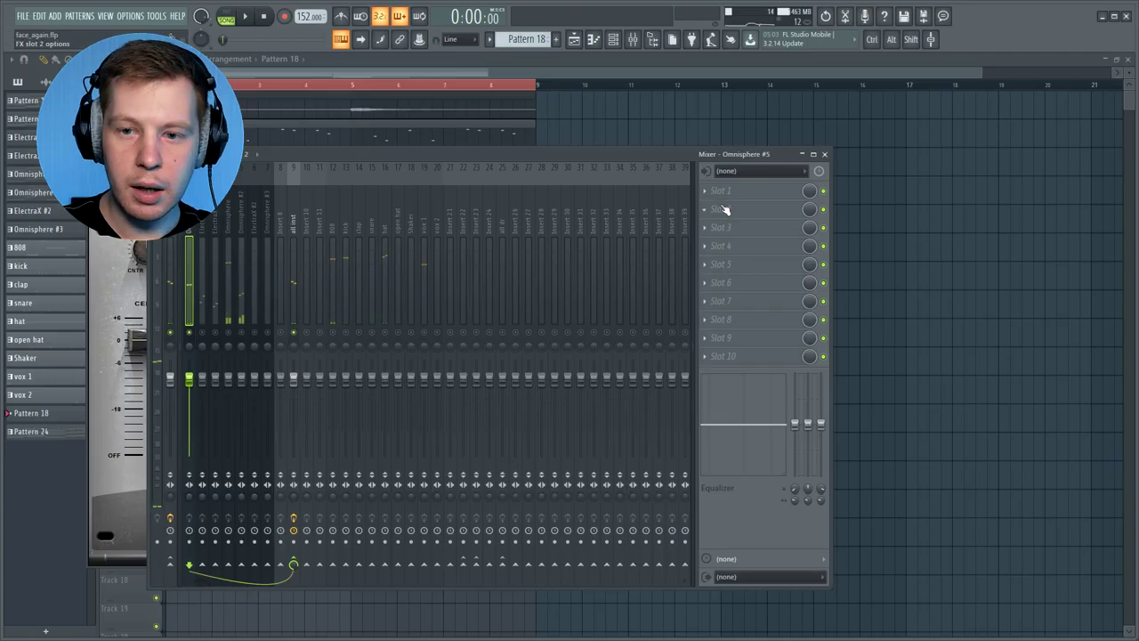
left_click(723, 194)
left_click(545, 562)
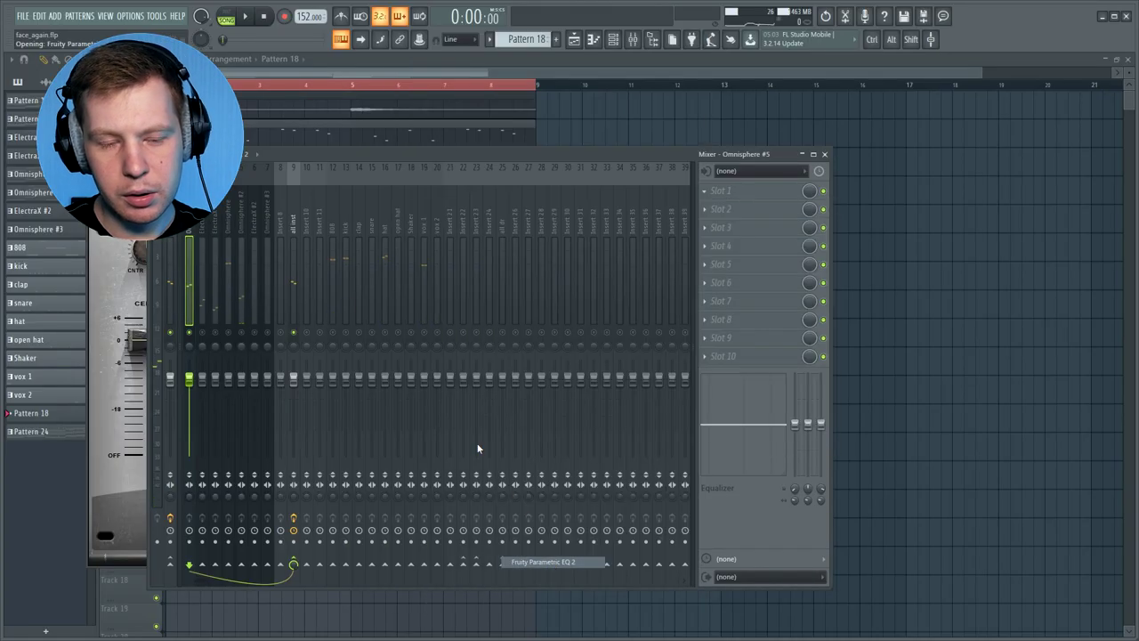
left_click_drag(312, 199, 431, 170)
left_click(523, 163)
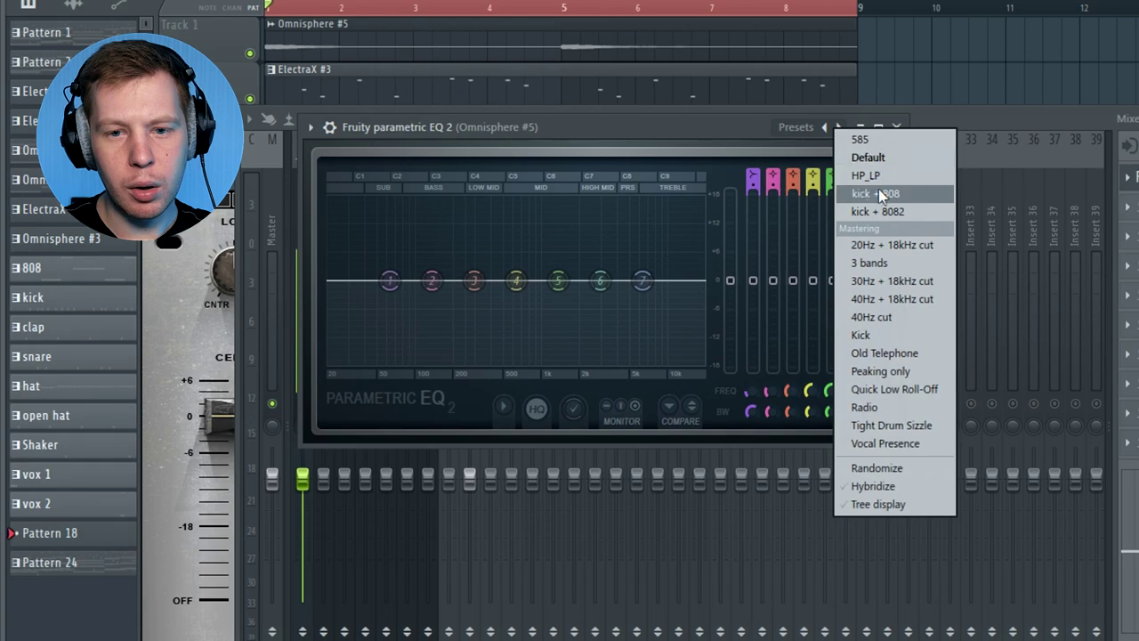
left_click(545, 189)
Raise the Omnisphere #5 EQ's high-pass band to about 200 Hz, lower its low-pass band to just above 5 kHz and close the EQ.
left_click_drag(874, 390, 873, 361)
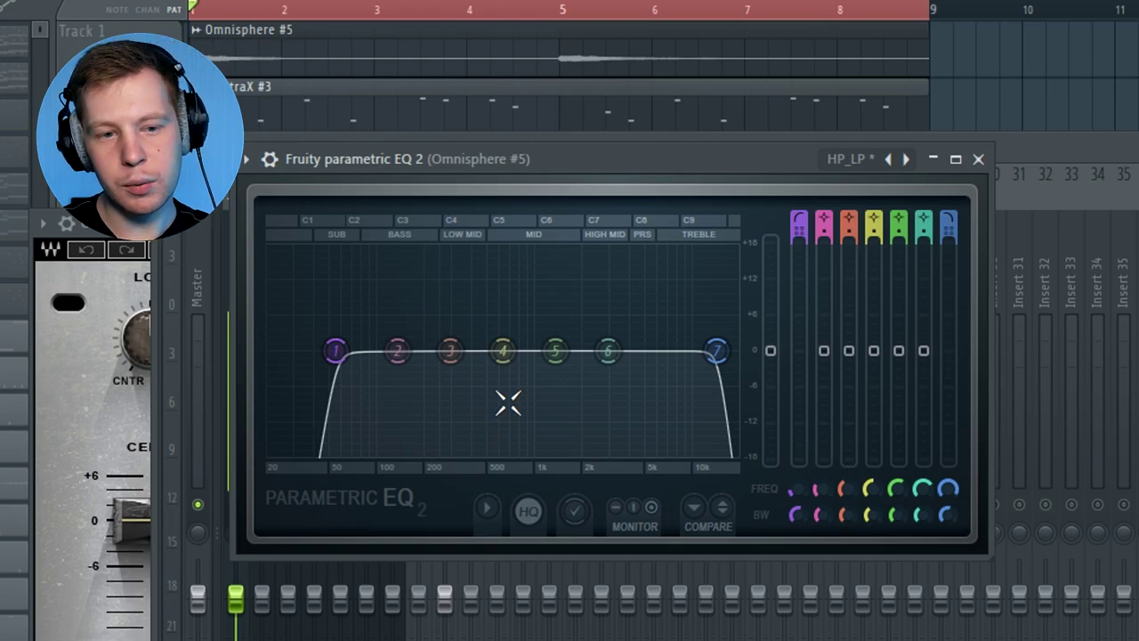
left_click_drag(790, 490, 796, 501)
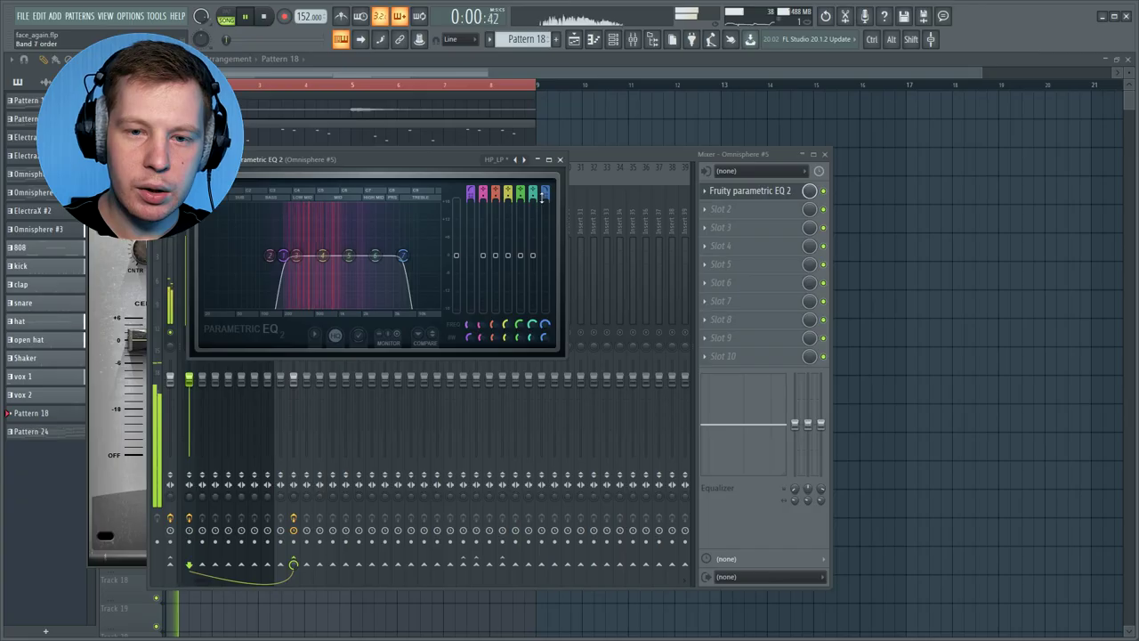
left_click(559, 160)
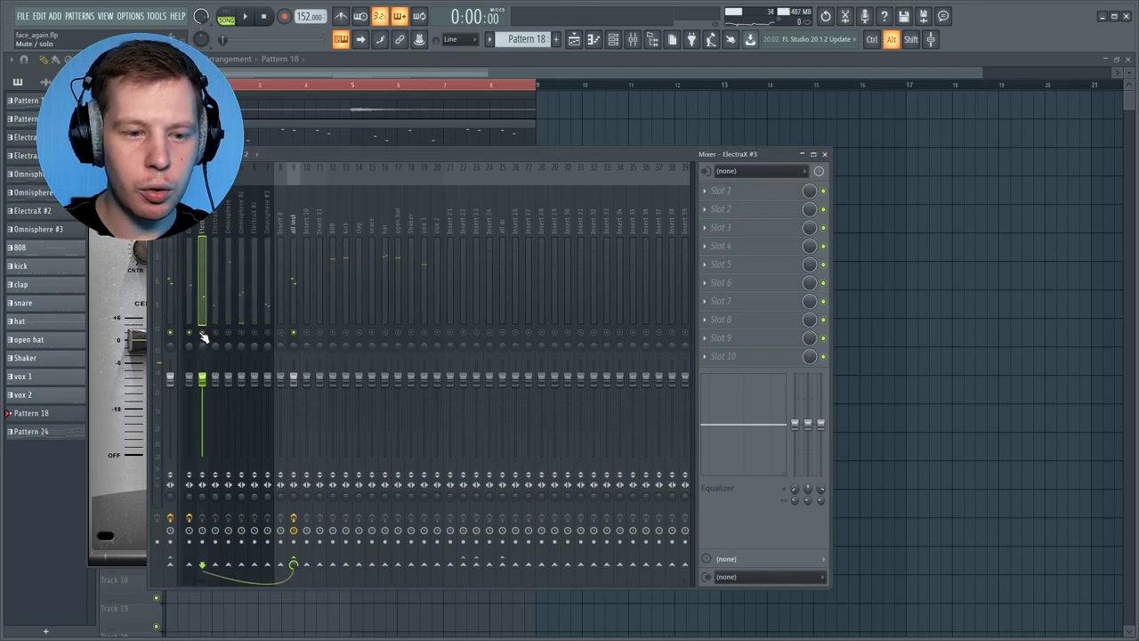
Load Fruity Parametric EQ 2 on the ElectraX #3 mixer track and apply its HP_LP preset.
left_click(719, 207)
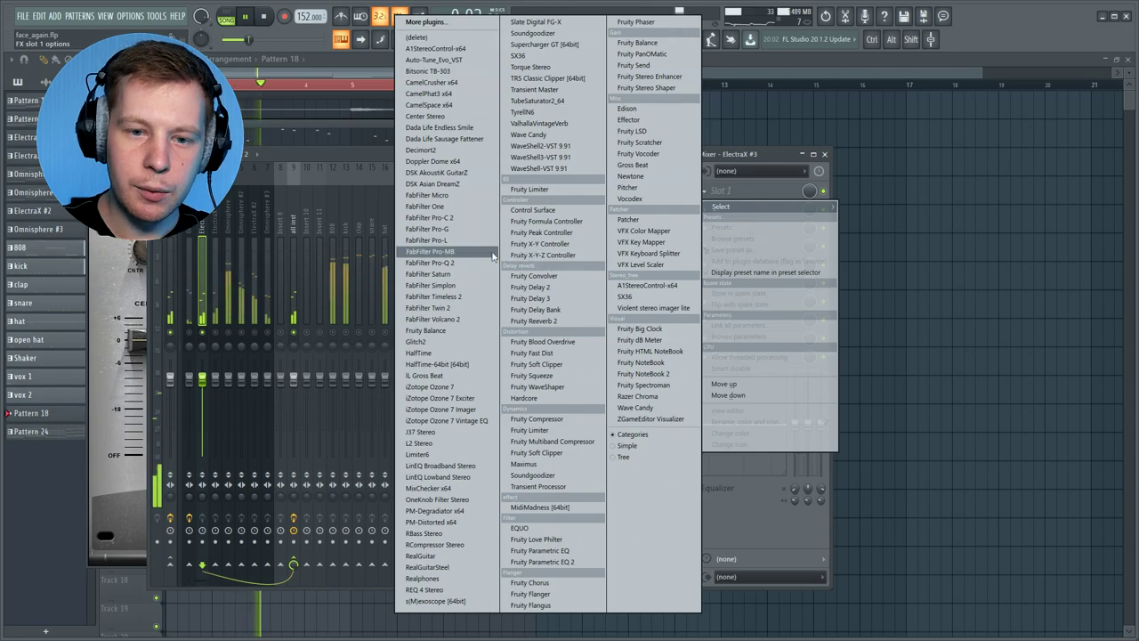
left_click(553, 562)
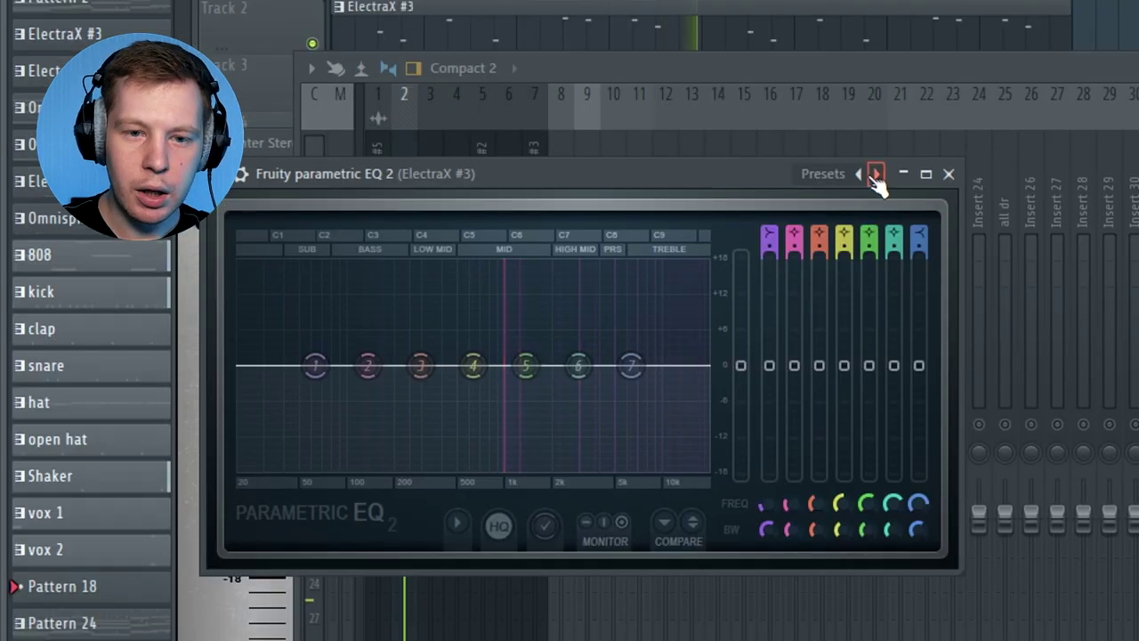
left_click(437, 206)
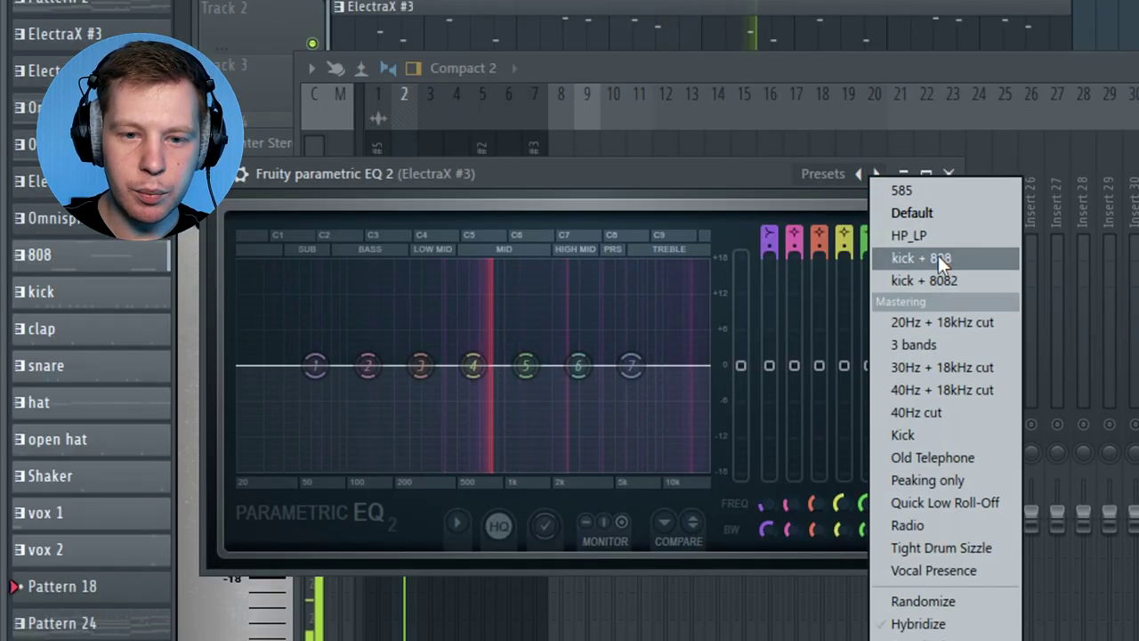
left_click(466, 237)
Set the ElectraX #3 EQ's high-pass band just above 200 Hz and its low-pass band to about 10 kHz, and close the EQ.
left_click_drag(763, 503, 824, 527)
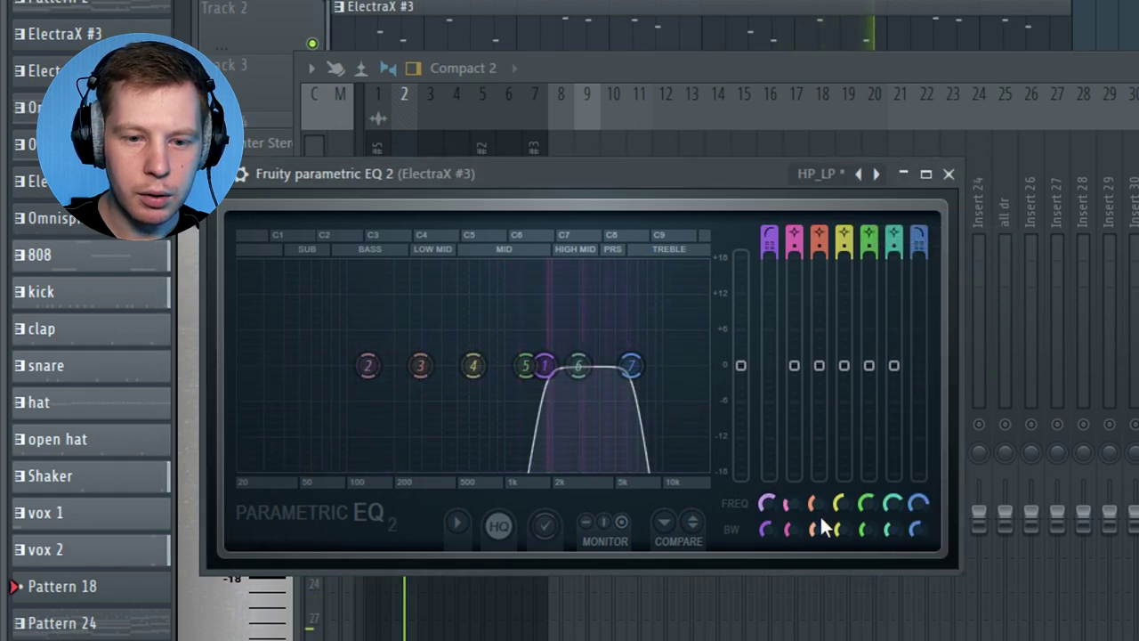
left_click_drag(919, 504, 922, 509)
left_click_drag(765, 504, 766, 548)
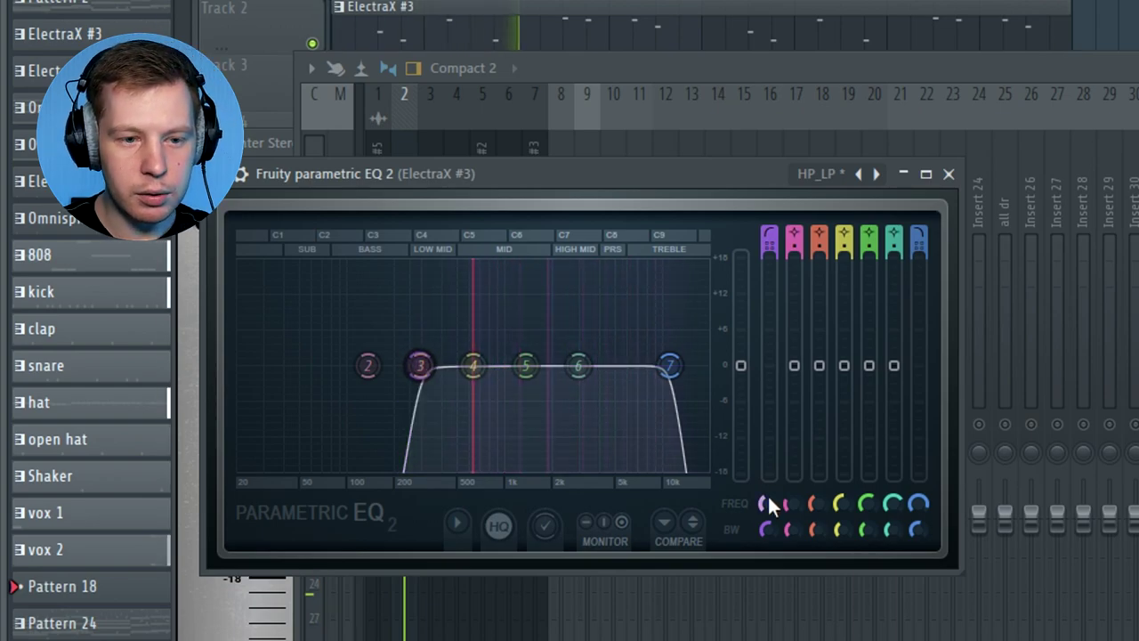
left_click(949, 174)
Load Fruity Parametric EQ 2 on the ElectraX mixer track and apply its HP_LP preset.
left_click(431, 191)
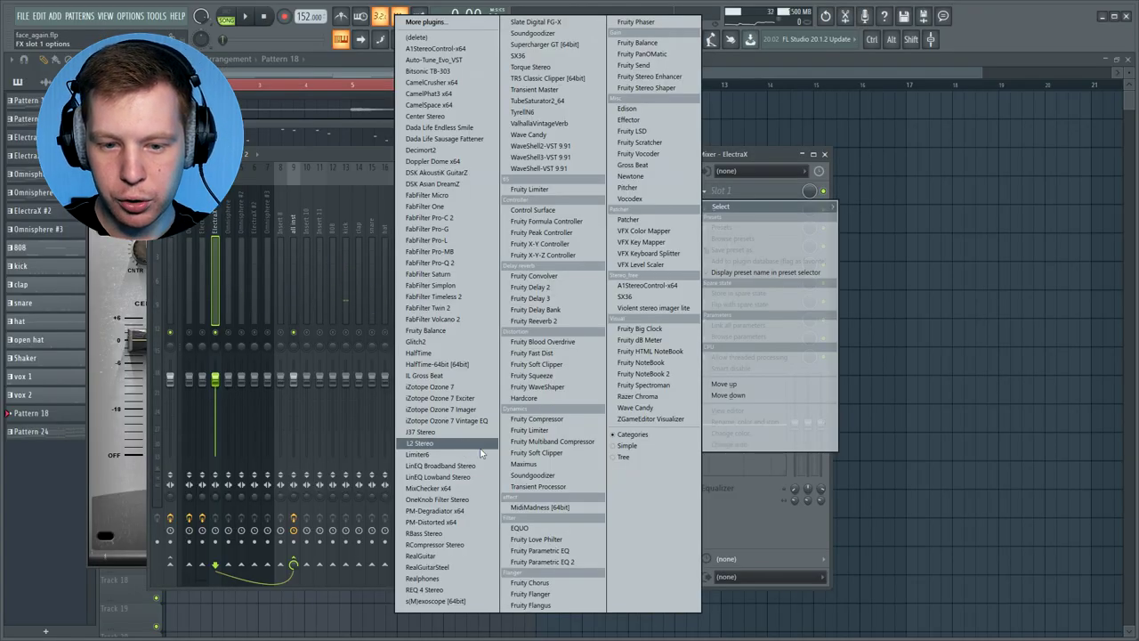
left_click(543, 562)
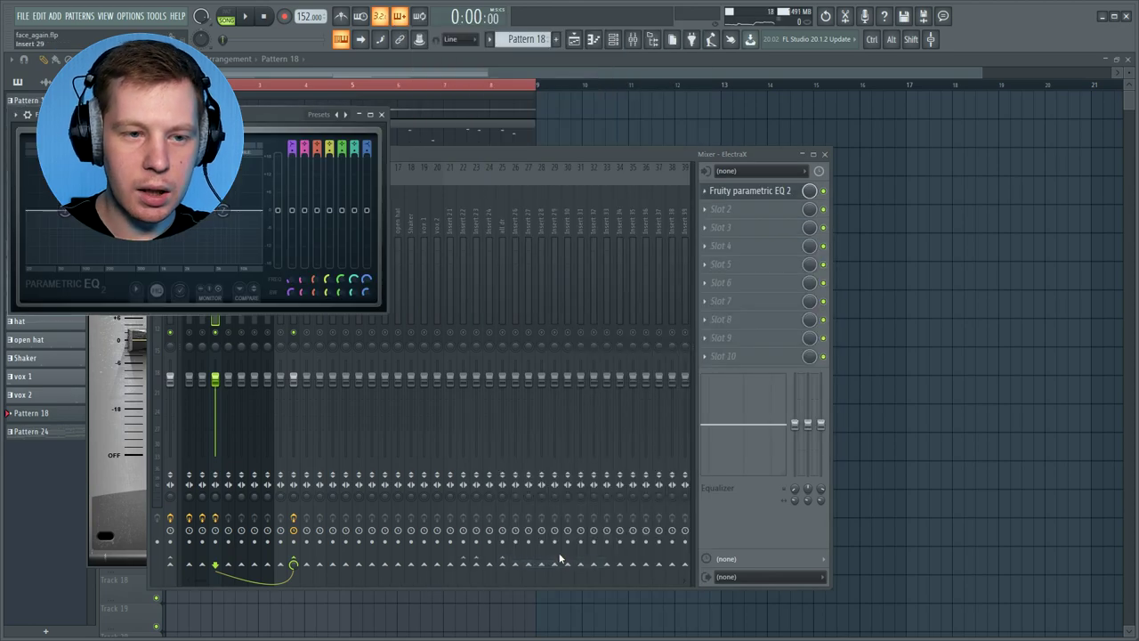
left_click(347, 116)
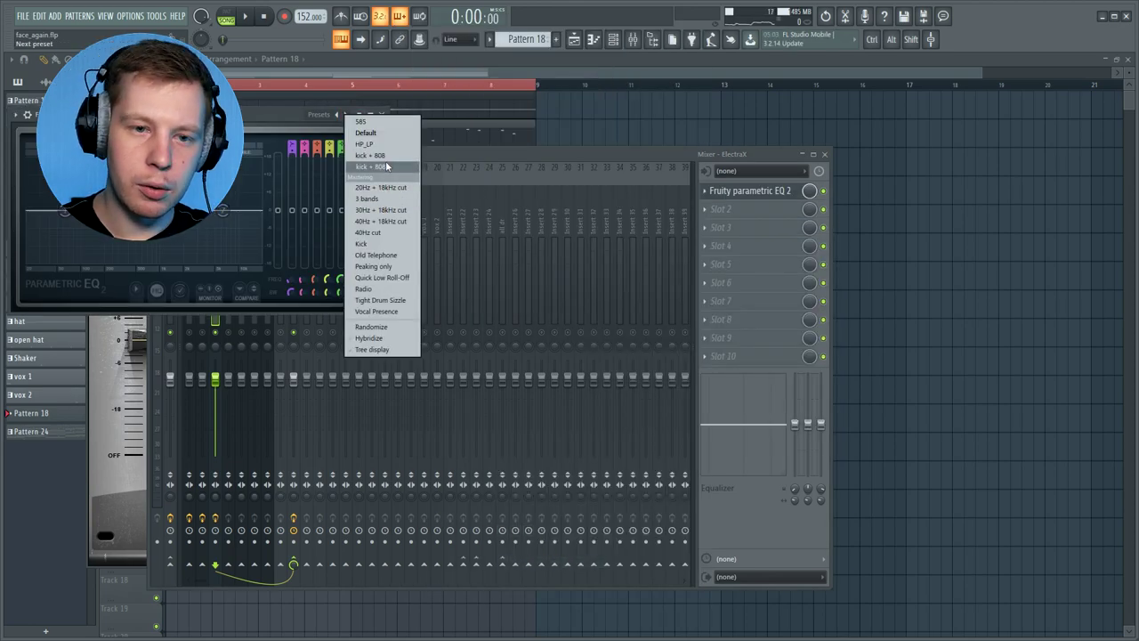
left_click(374, 144)
scroll(368, 278, "up", 3)
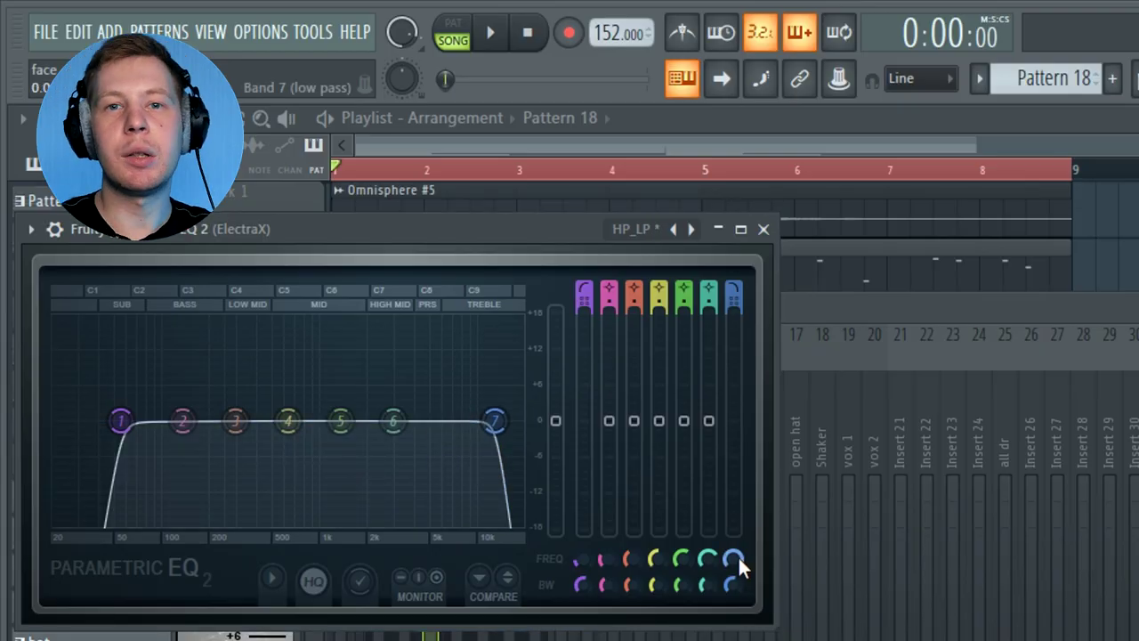
Raise the ElectraX EQ's high-pass band to about 100 Hz and close the EQ.
left_click_drag(121, 420, 165, 421)
key("space")
mouse_move(576, 559)
left_mouse_down()
mouse_move(575, 527)
mouse_move(577, 592)
mouse_move(579, 557)
left_mouse_up()
left_click(378, 122)
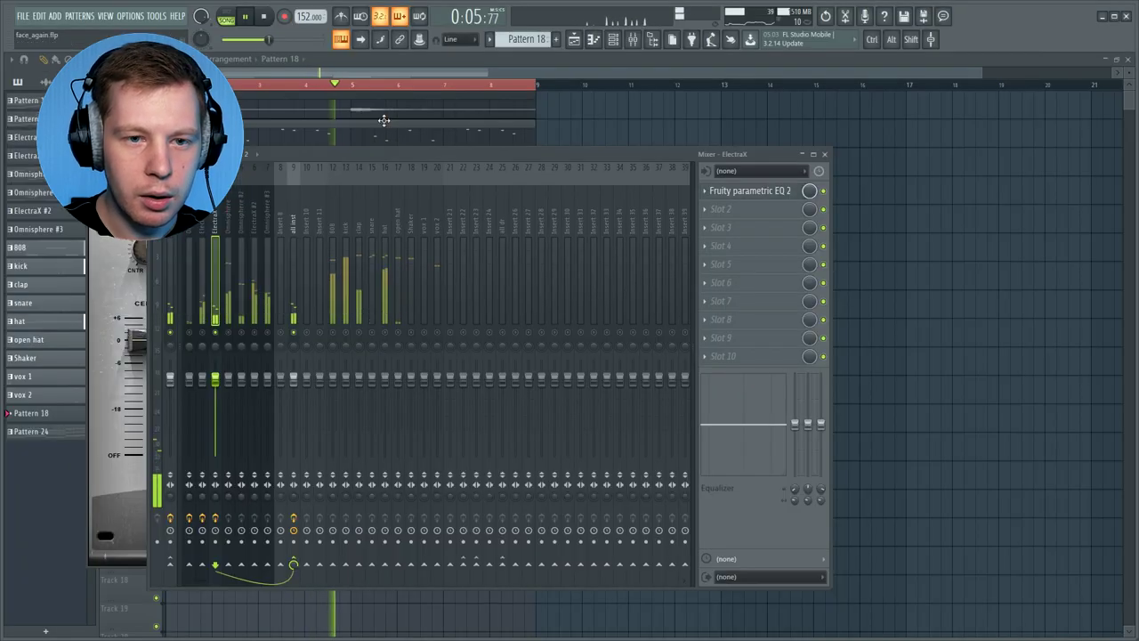
Load Fruity Parametric EQ 2 on the Omnisphere mixer track, apply the HP_LP preset with a higher, gentler high-pass band, and close the EQ.
left_click(230, 282)
left_click(751, 190)
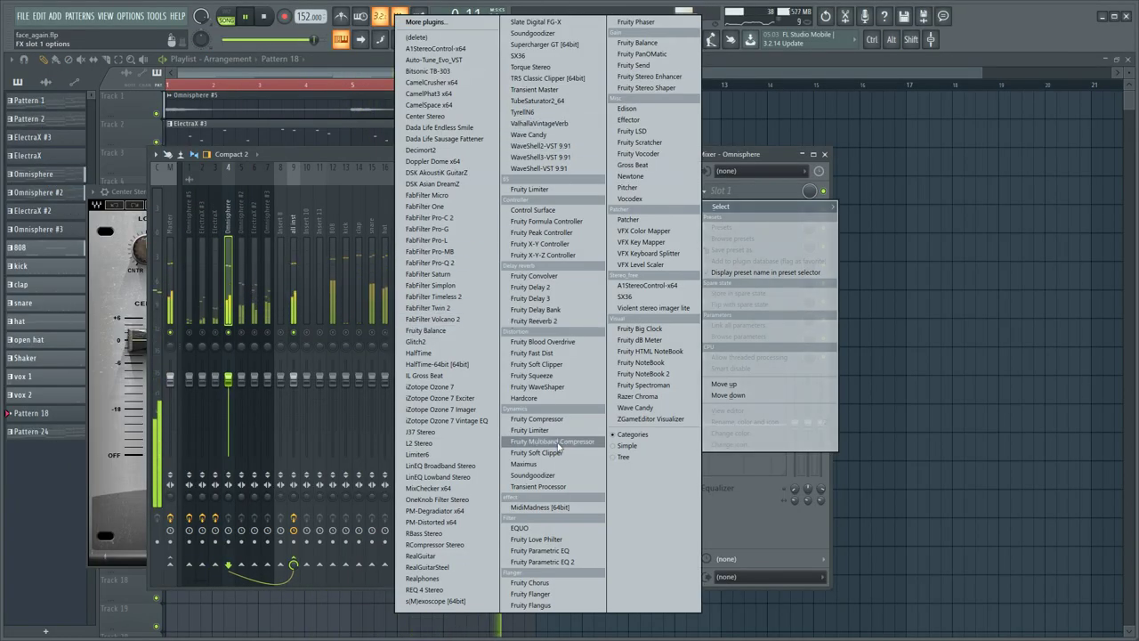
left_click(552, 560)
left_click(375, 145)
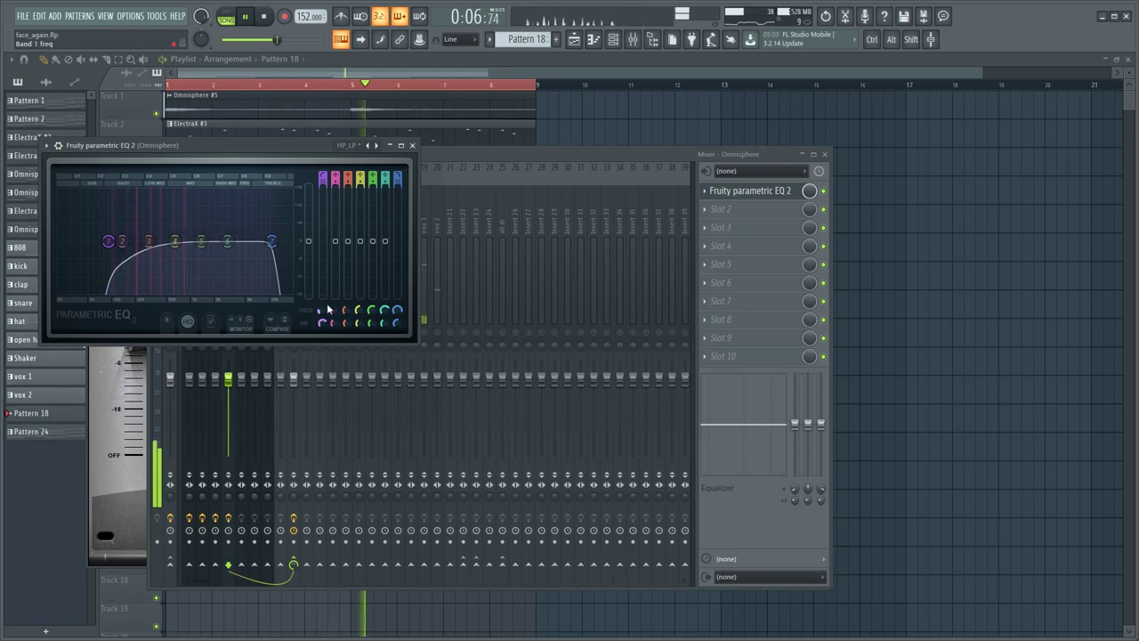
left_click(412, 145)
Load Fruity Parametric EQ 2 with the HP_LP preset on the Omnisphere #2 mixer track, raise its high-pass band slightly and close the EQ.
left_click(241, 267)
left_click(750, 191)
left_click(378, 175)
left_click(423, 356)
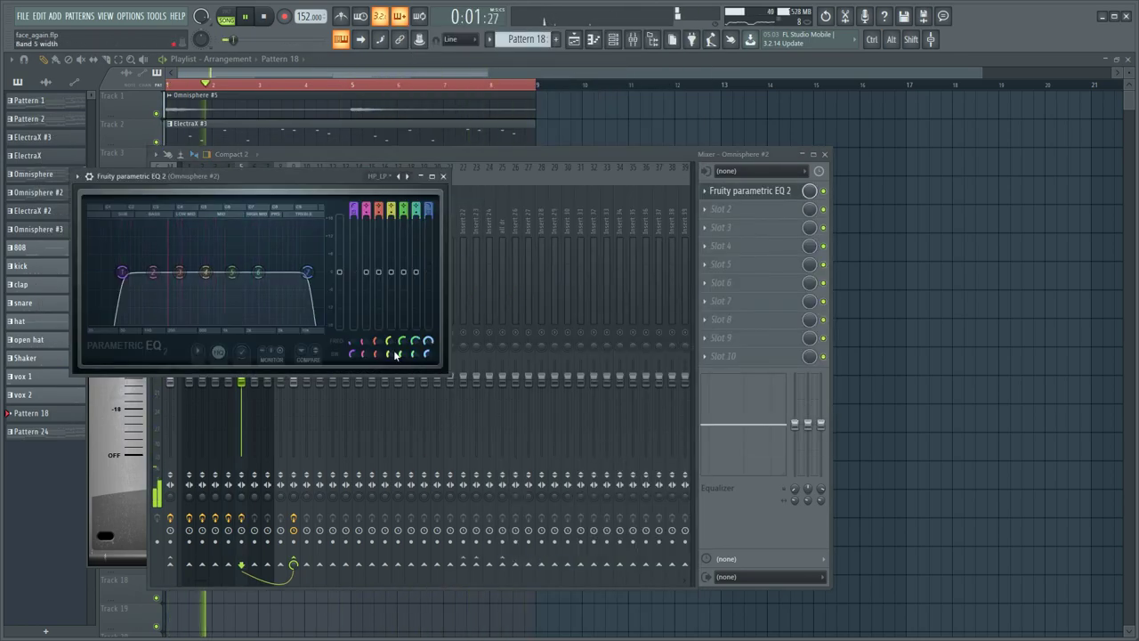
left_click_drag(122, 271, 136, 272)
left_click(443, 175)
Load Fruity Parametric EQ 2 on the ElectraX #2 mixer track, apply a preset and raise a low band's frequency.
left_click(256, 214)
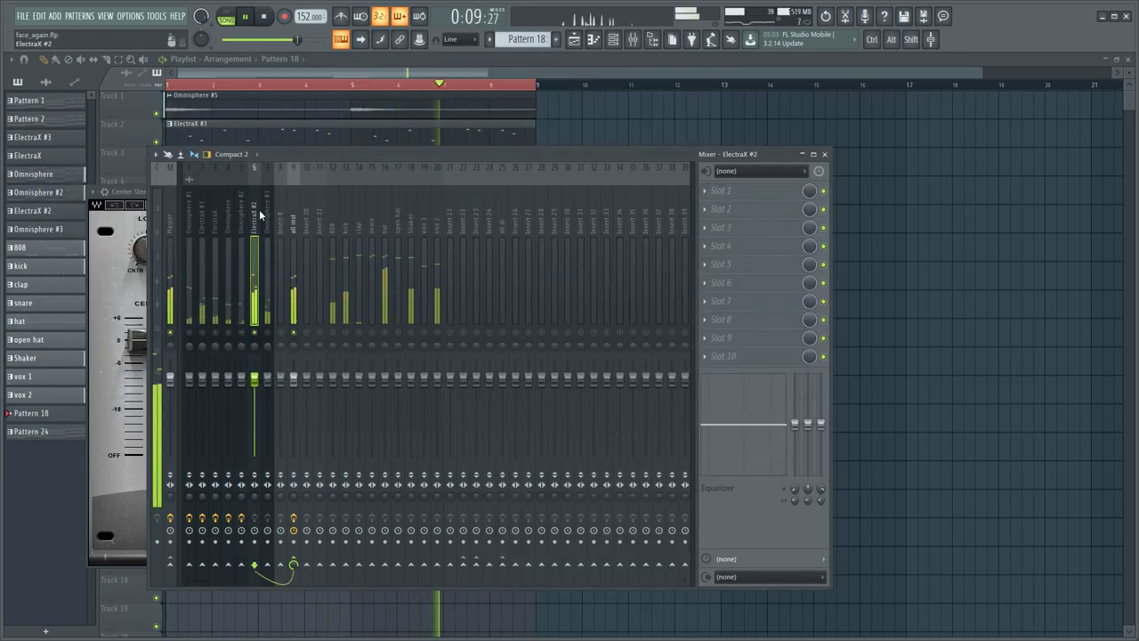
left_click(730, 190)
left_click(543, 561)
left_click(440, 207)
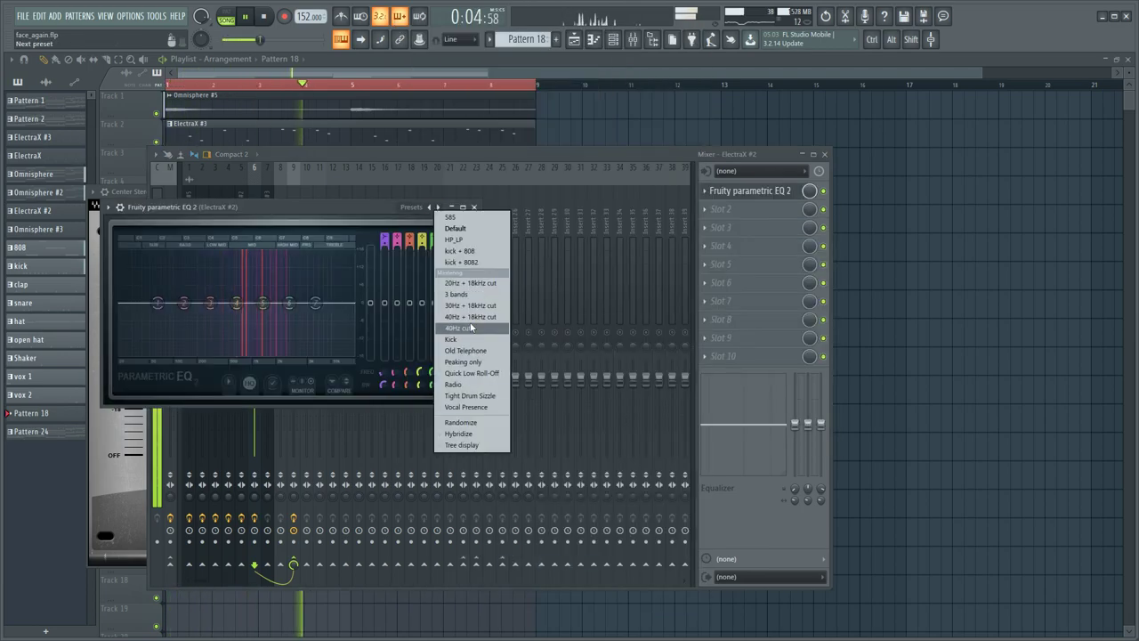
left_click(472, 400)
left_click_drag(182, 302, 195, 303)
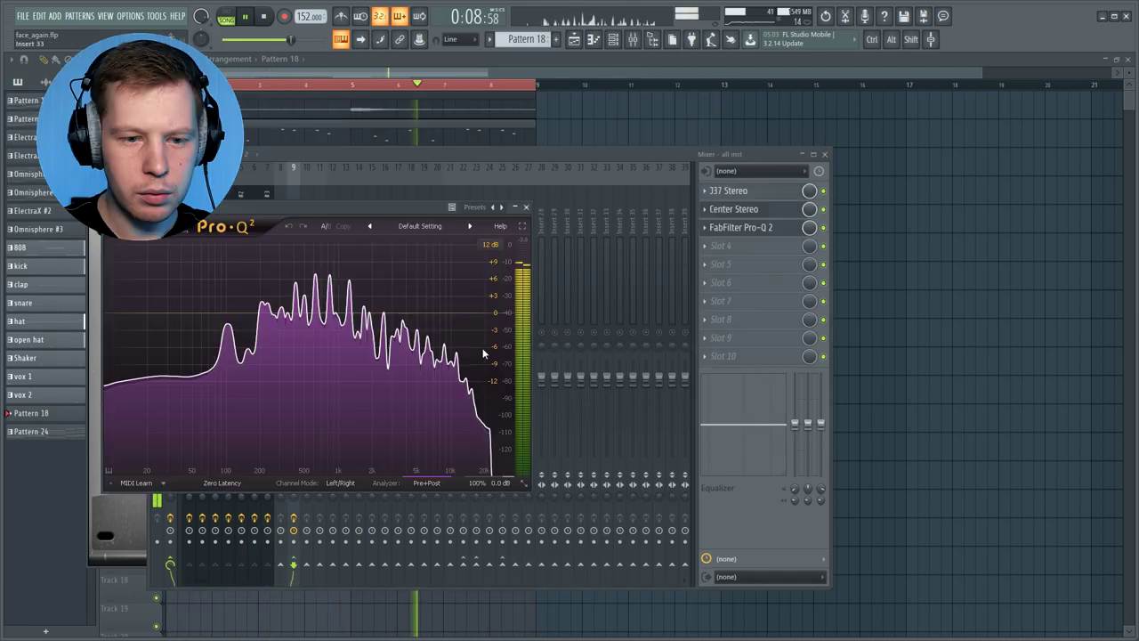
In the all inst track's Center Stereo effect, set Sides to 1.2 and Center to -1.0, and close the effect.
left_click(734, 209)
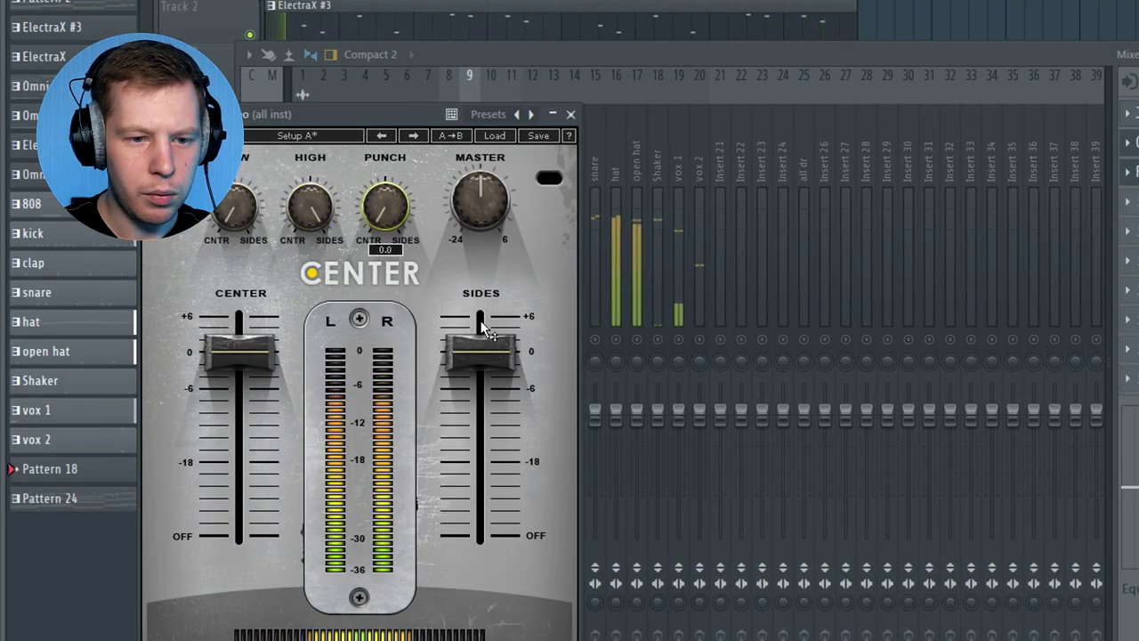
left_click_drag(485, 349, 485, 344)
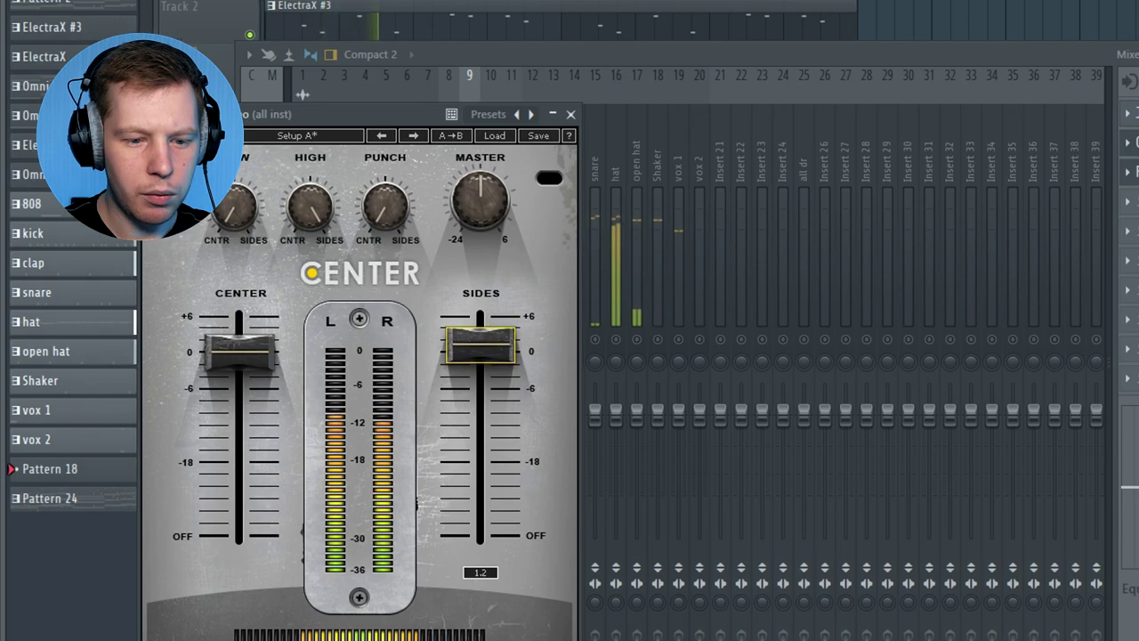
left_click_drag(255, 354, 255, 357)
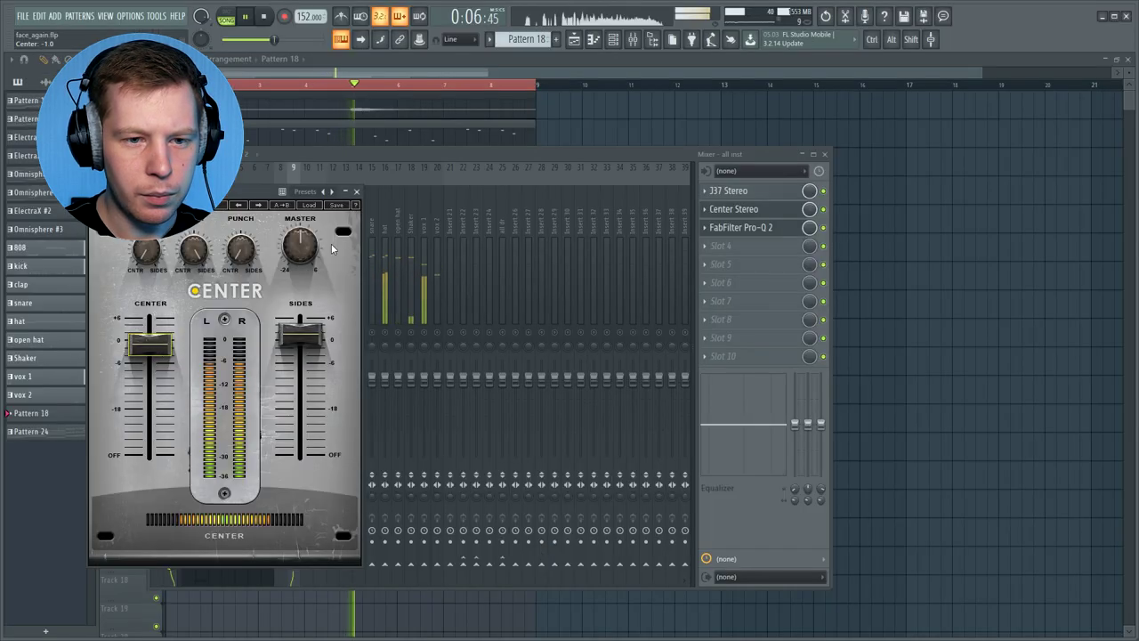
left_click(356, 192)
In the all inst track's FabFilter Pro-Q 2, add a low cut near 87 Hz and a low shelf of -2.30 dB near 162 Hz.
left_click(740, 227)
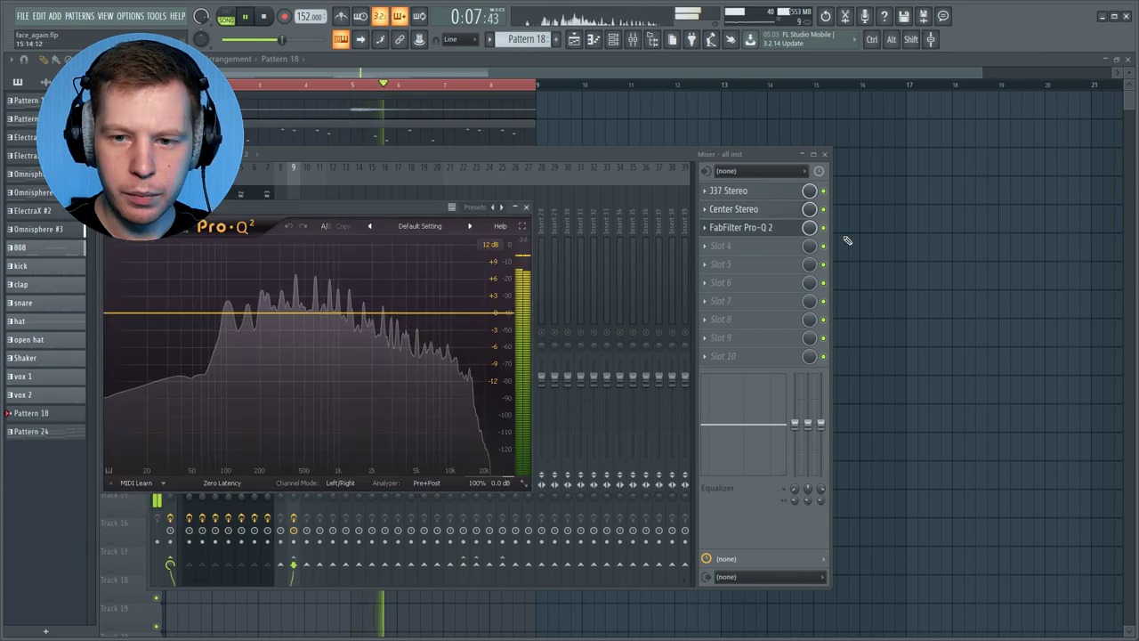
left_click(130, 315)
left_click(142, 439)
left_click(156, 501)
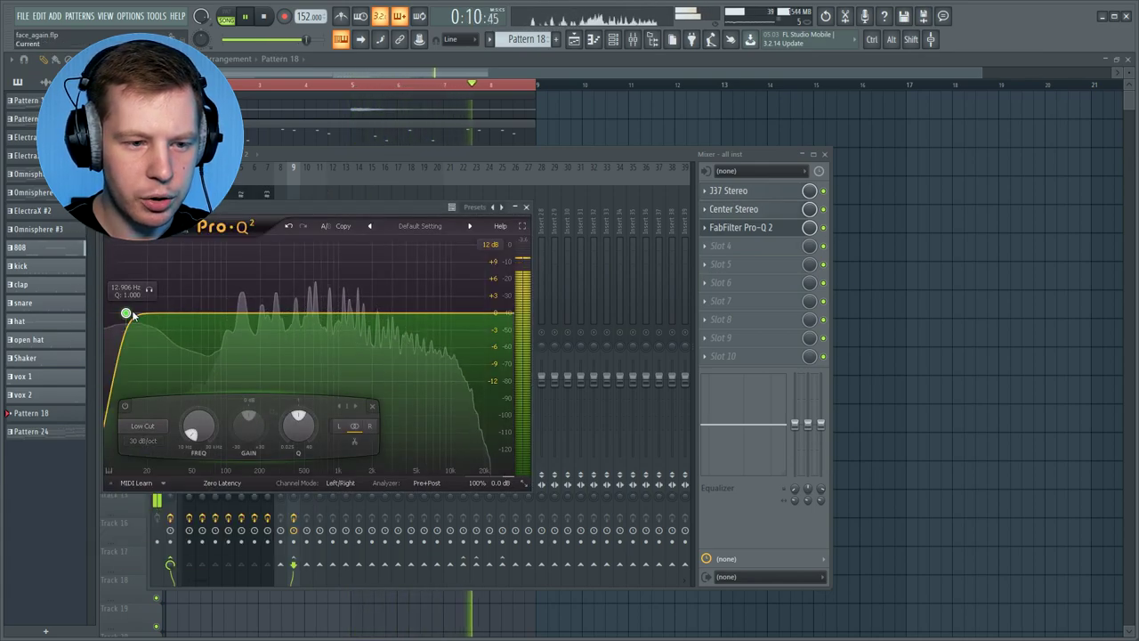
double_click(148, 321)
left_click_drag(148, 322, 239, 319)
left_click_drag(127, 314, 250, 319)
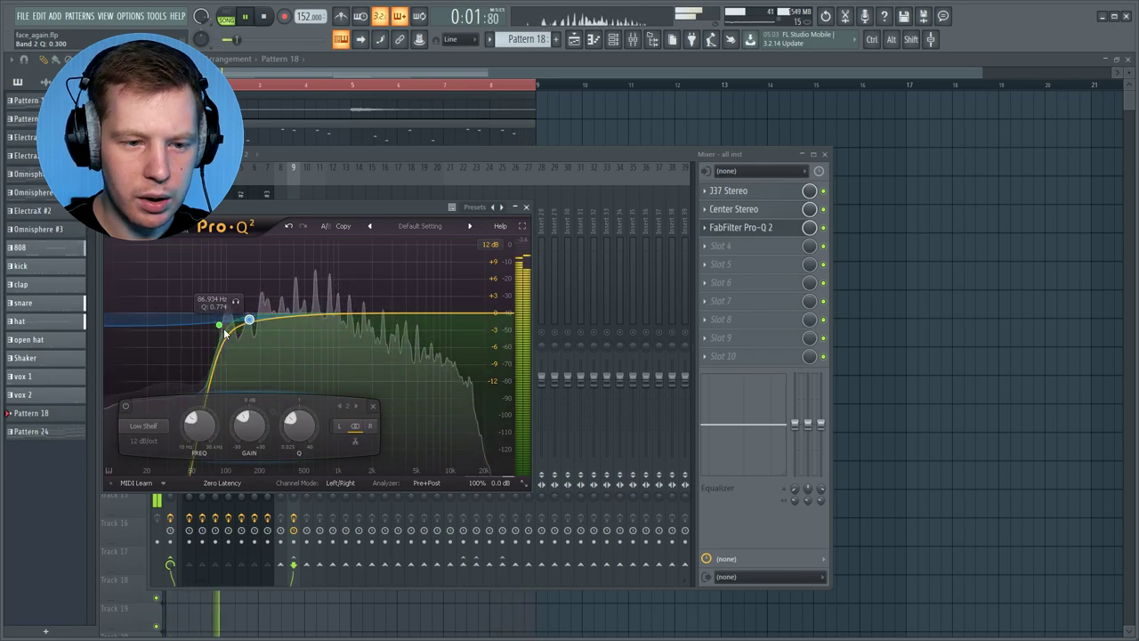
Load HalfTime in the fourth effect slot of the all inst mixer track.
left_click(750, 242)
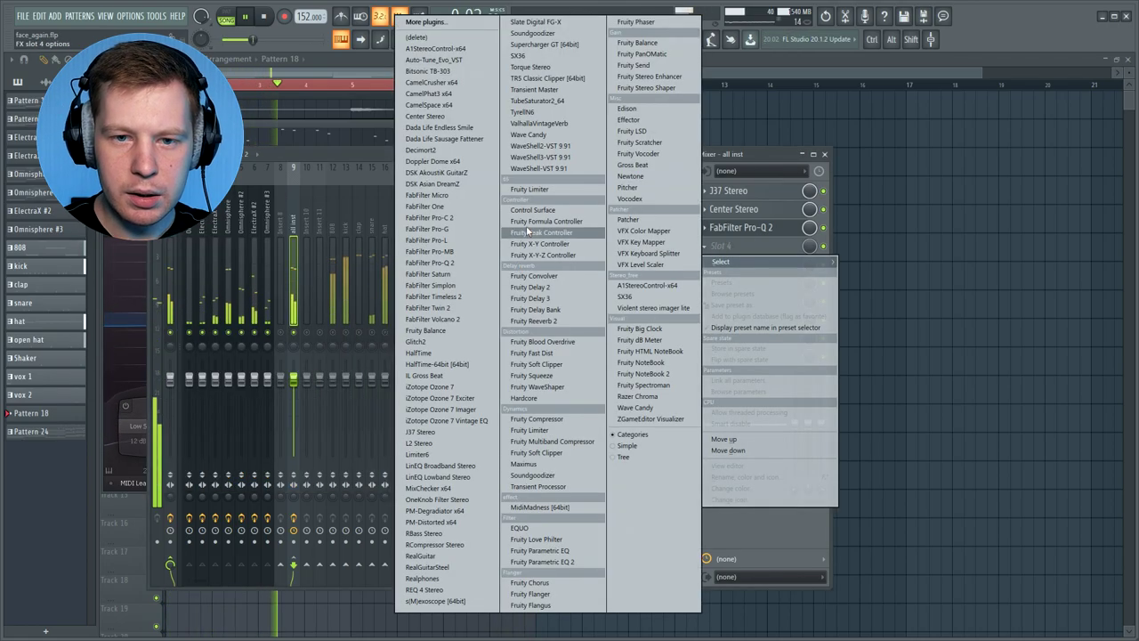
left_click(429, 353)
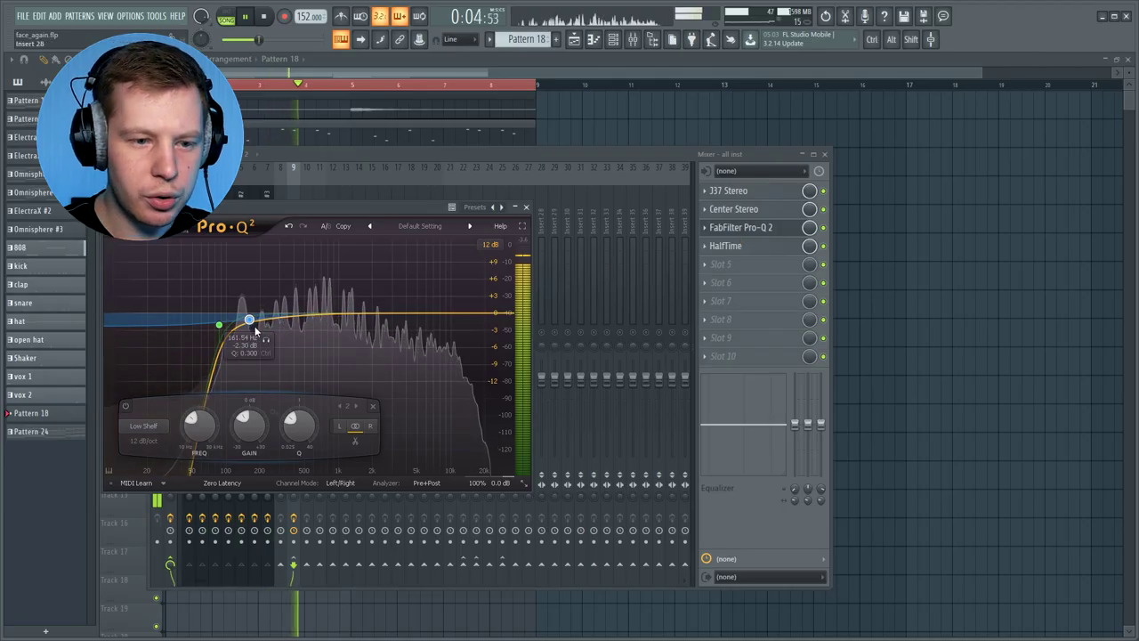
Raise the all inst Pro-Q 2 low cut to about 118 Hz and the low shelf to about 174 Hz, then close the EQ.
left_click_drag(228, 326, 224, 335)
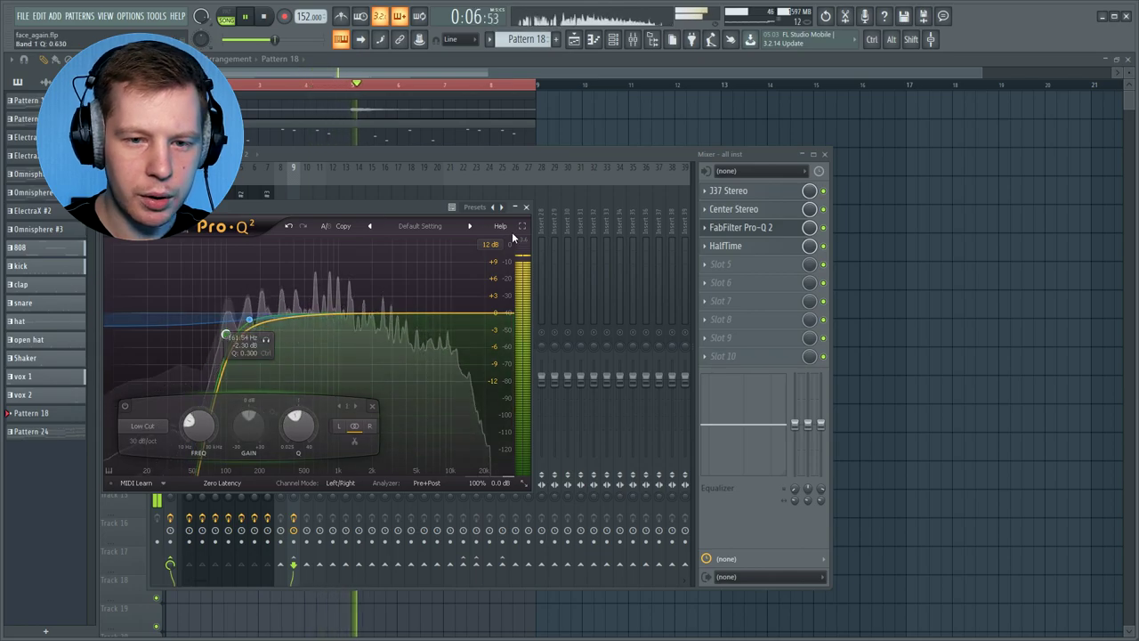
left_click(566, 340)
left_click(138, 320)
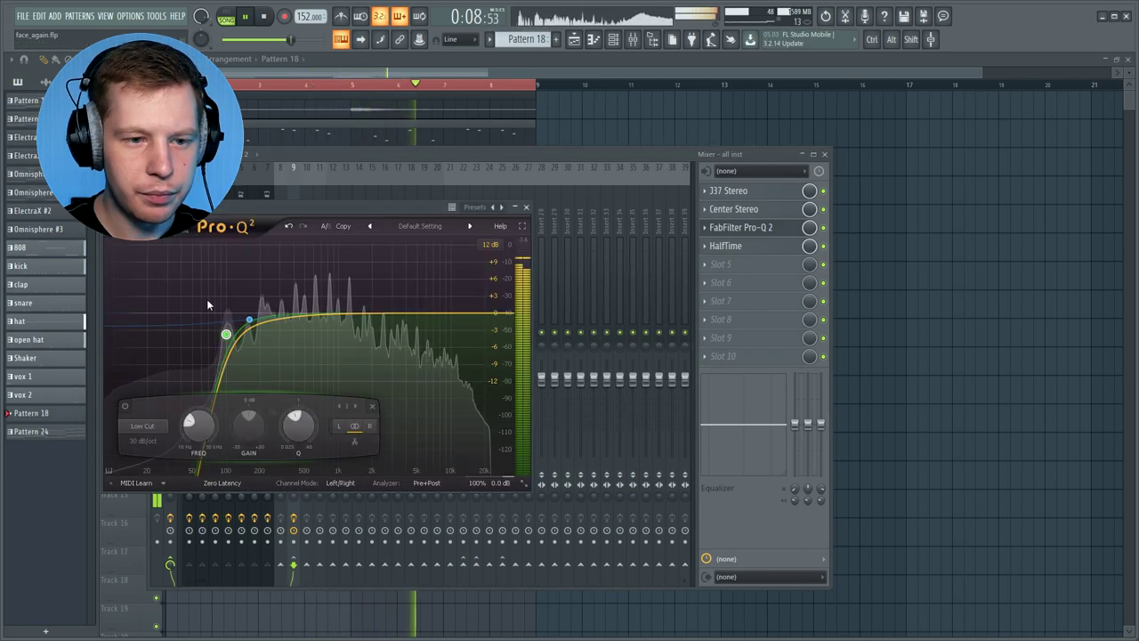
left_click_drag(230, 340, 247, 341)
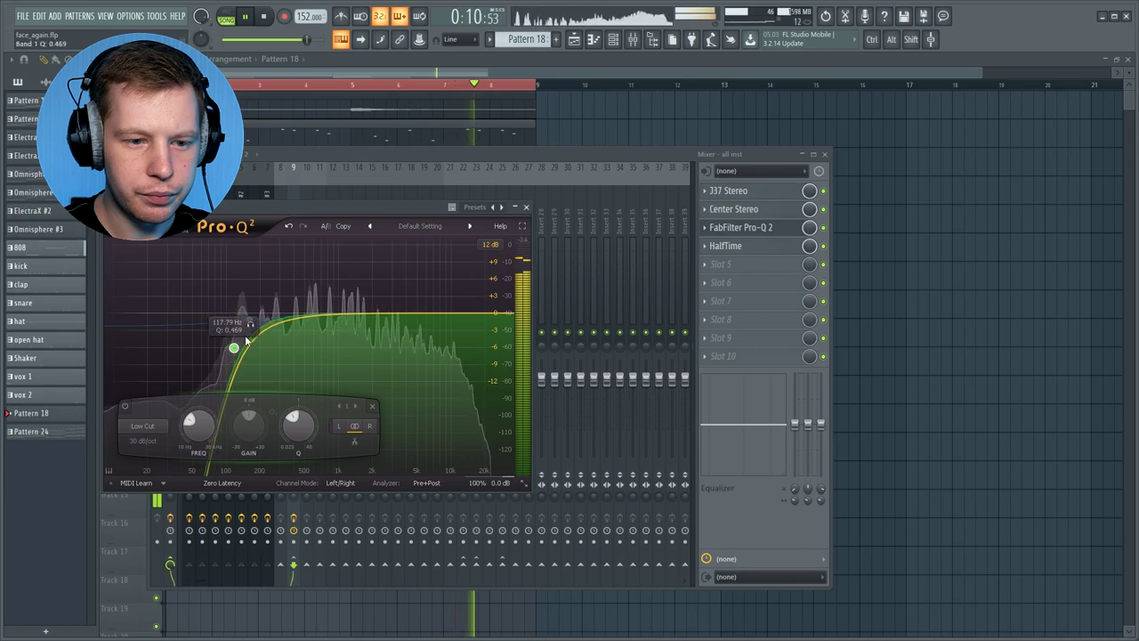
left_click(253, 323)
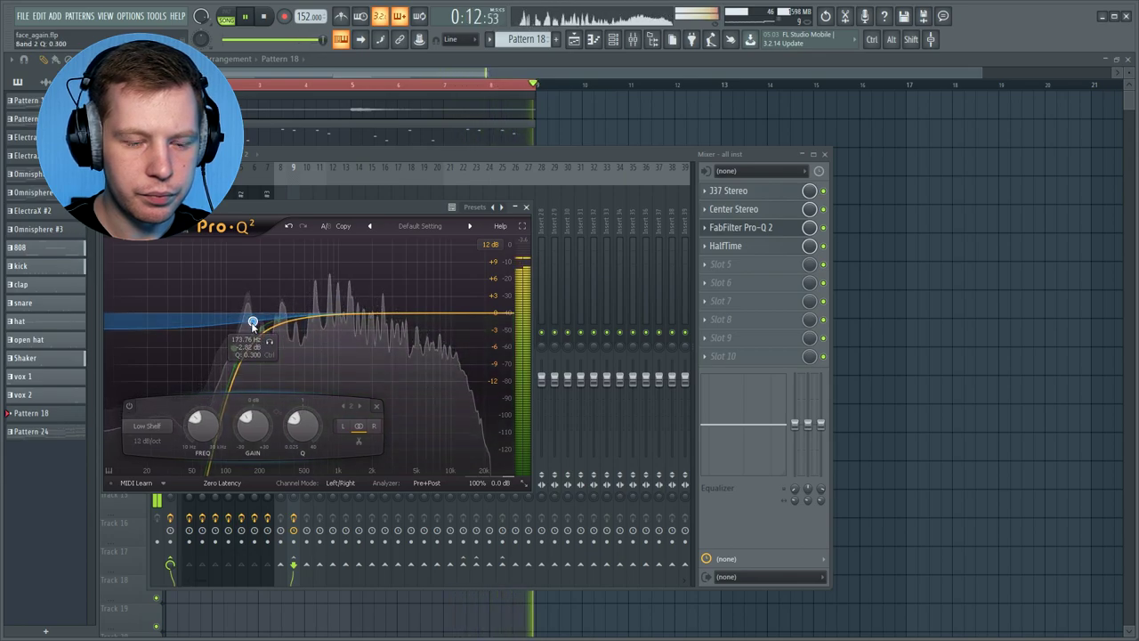
left_click(362, 337)
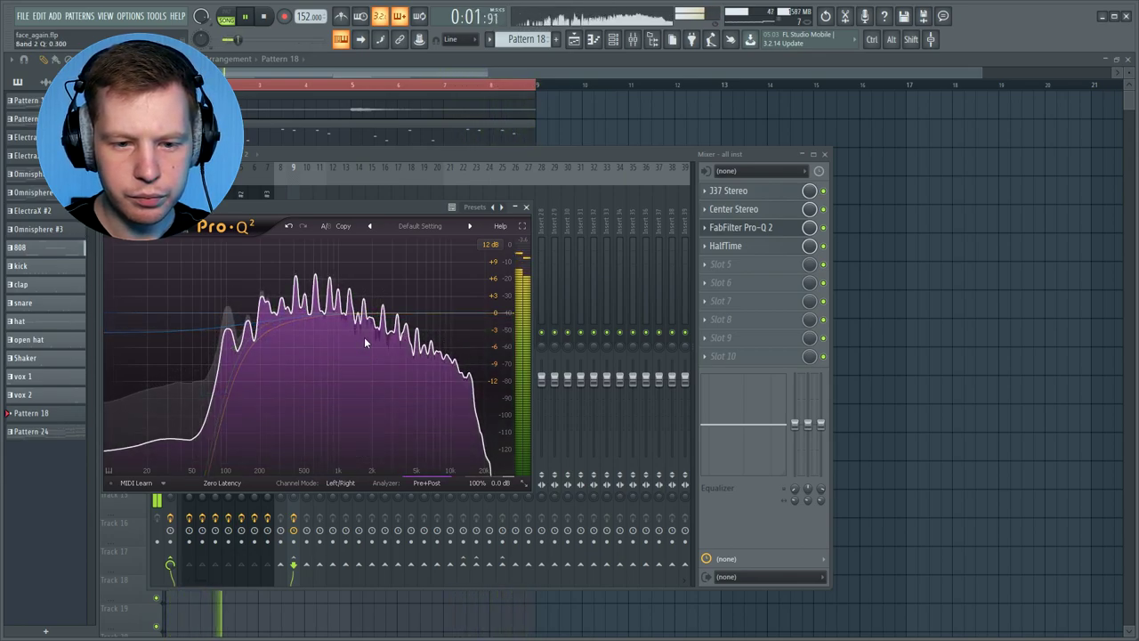
key("Escape")
key("space")
Load Fruity Reeverb 2 in the first effect slot of the clap mixer track.
left_click(362, 322)
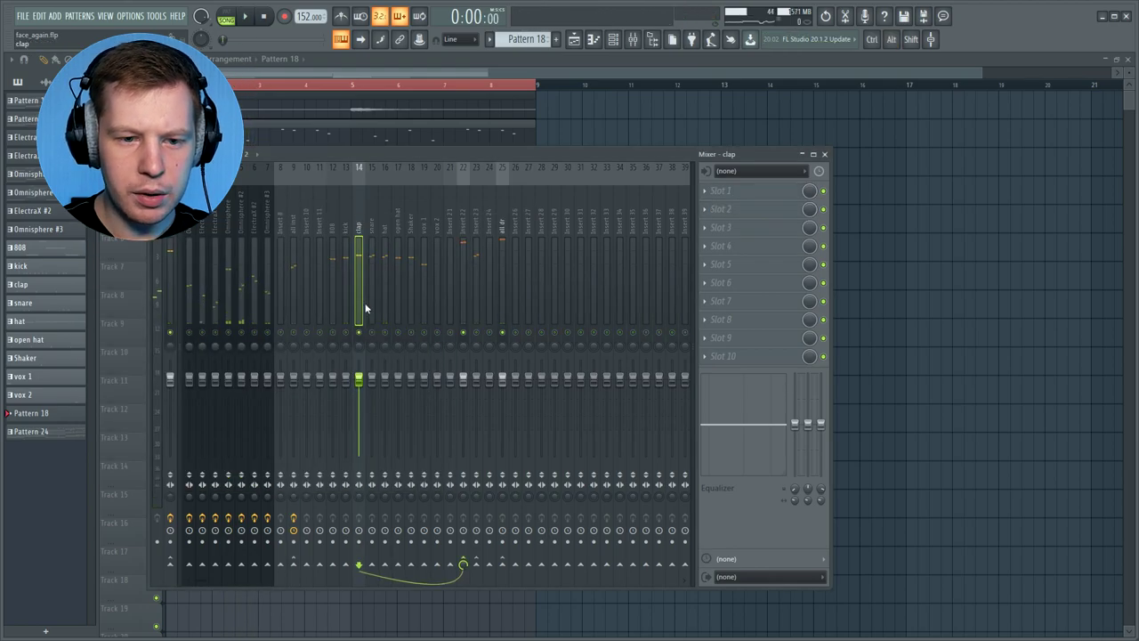
left_click(800, 192)
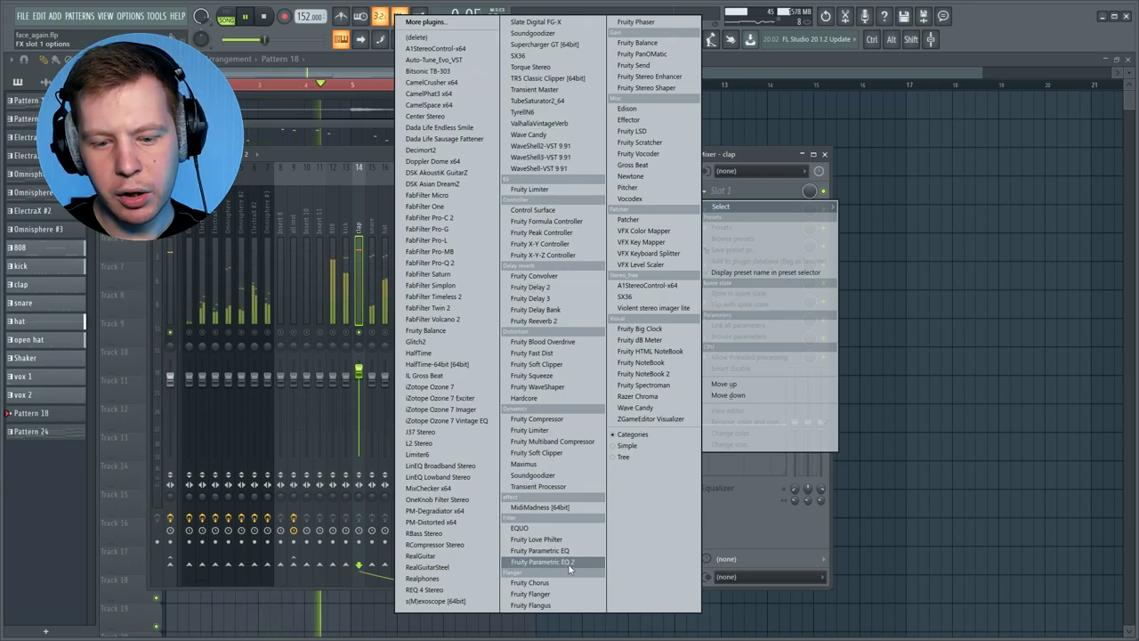
left_click(551, 321)
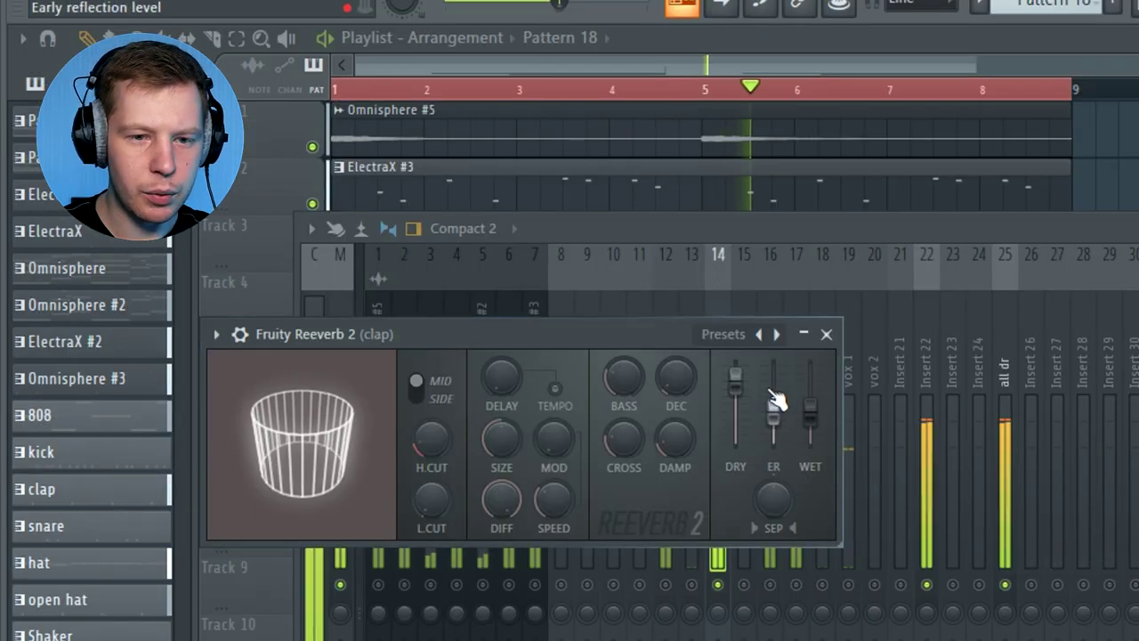
Shape the clap reverb by shortening its decay, lowering its wet level and fine-tuning its high cut.
left_click_drag(810, 410, 810, 391)
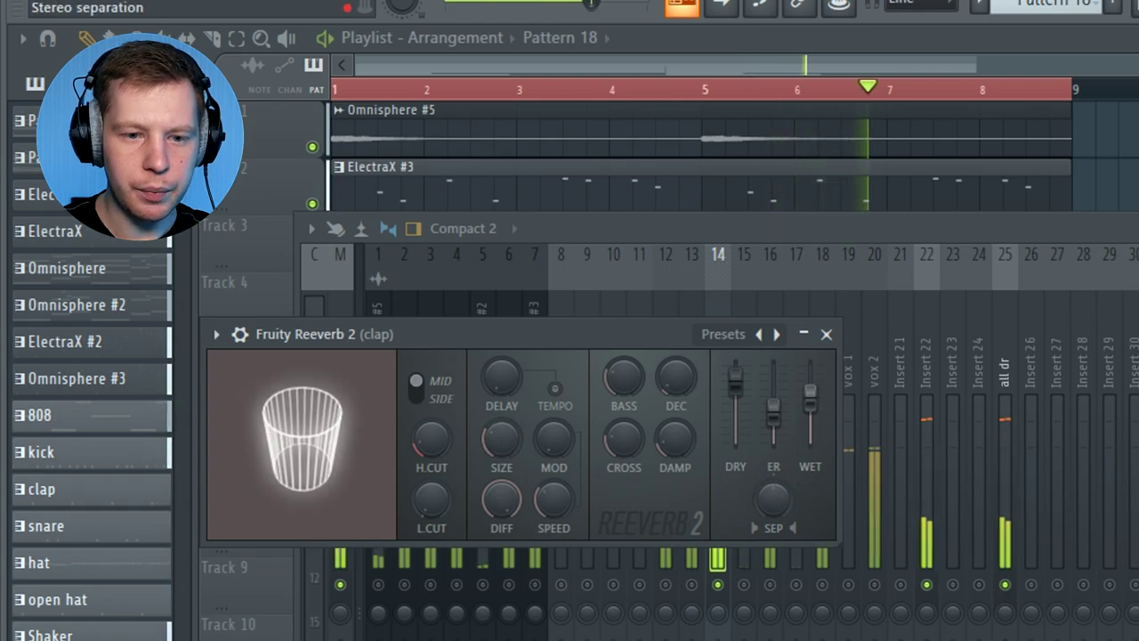
left_click_drag(688, 387, 688, 414)
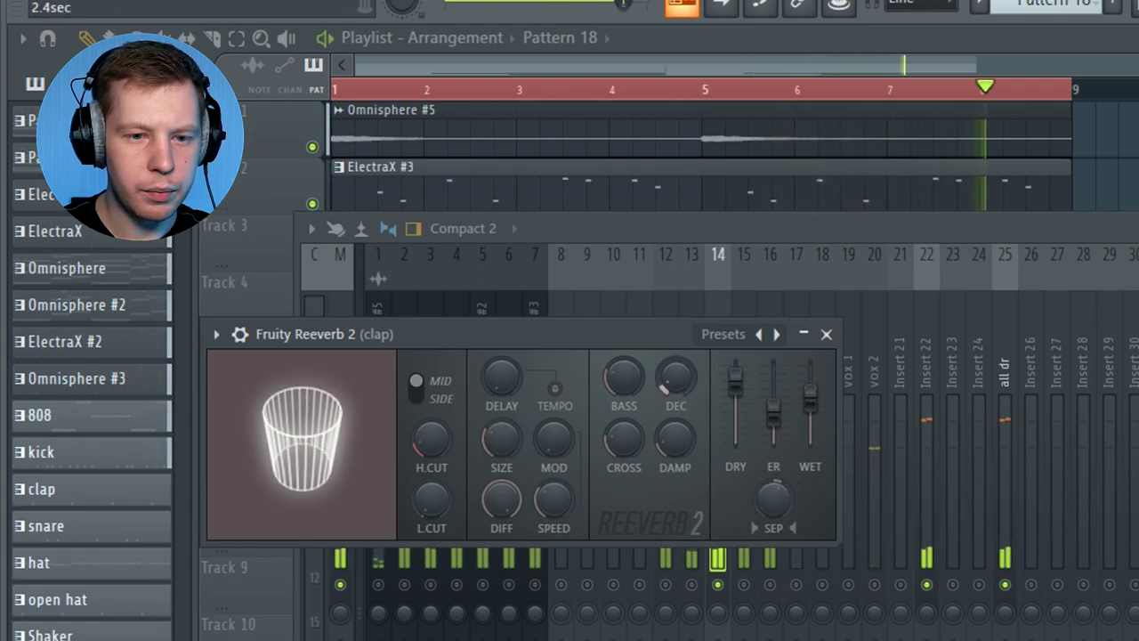
left_click_drag(814, 396, 823, 438)
left_click(727, 590)
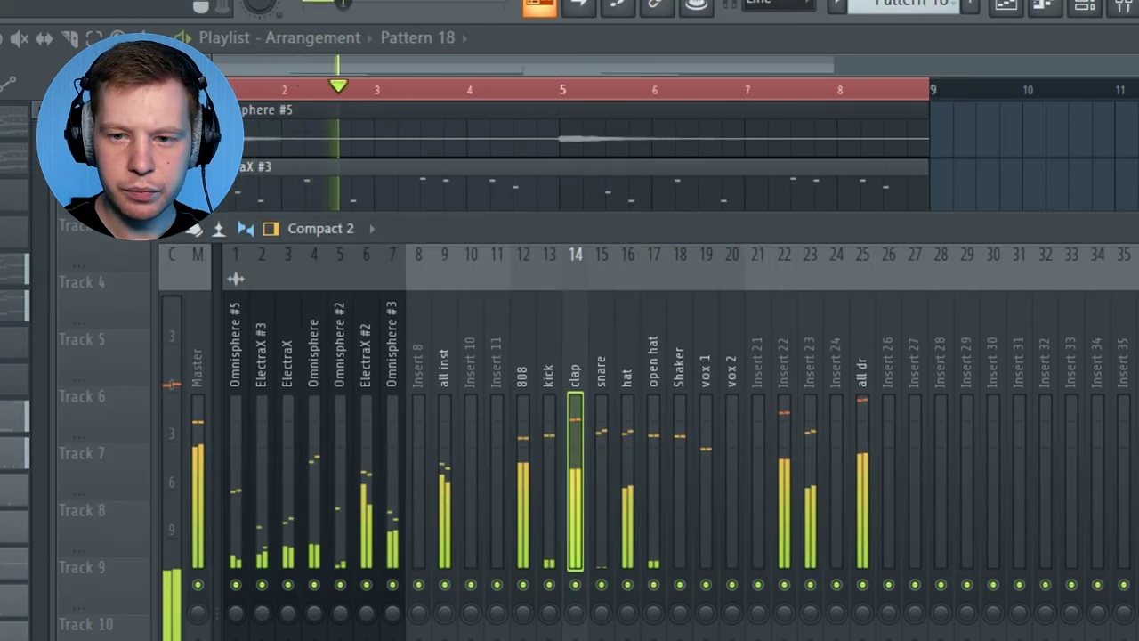
left_click(116, 334)
left_click_drag(667, 417, 669, 435)
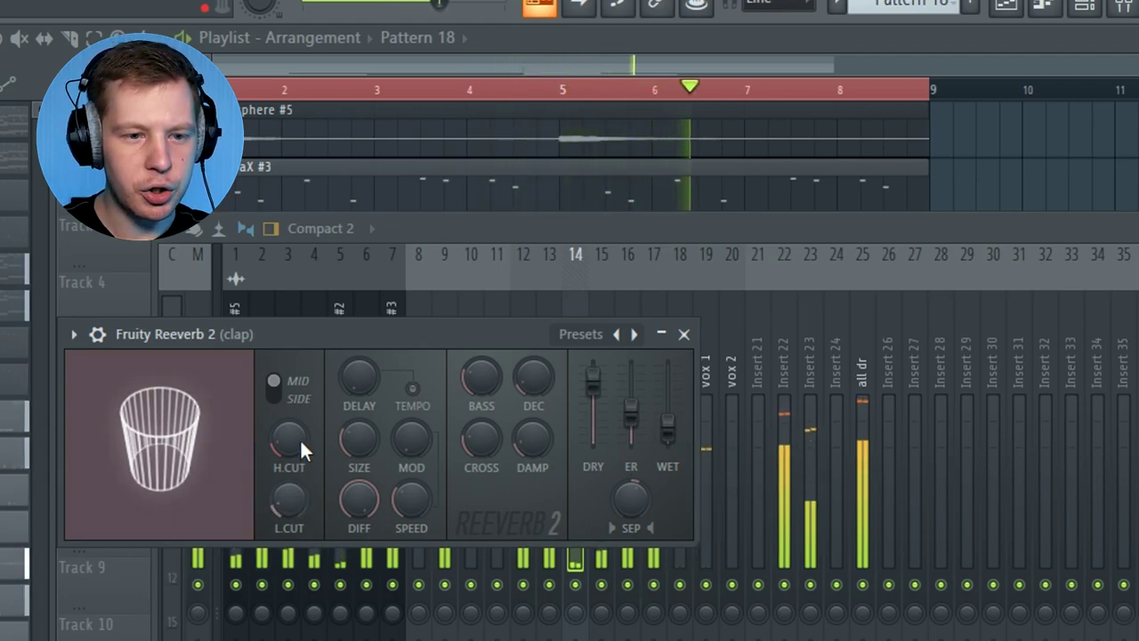
mouse_move(300, 438)
left_mouse_down()
mouse_move(300, 425)
mouse_move(300, 437)
left_mouse_up()
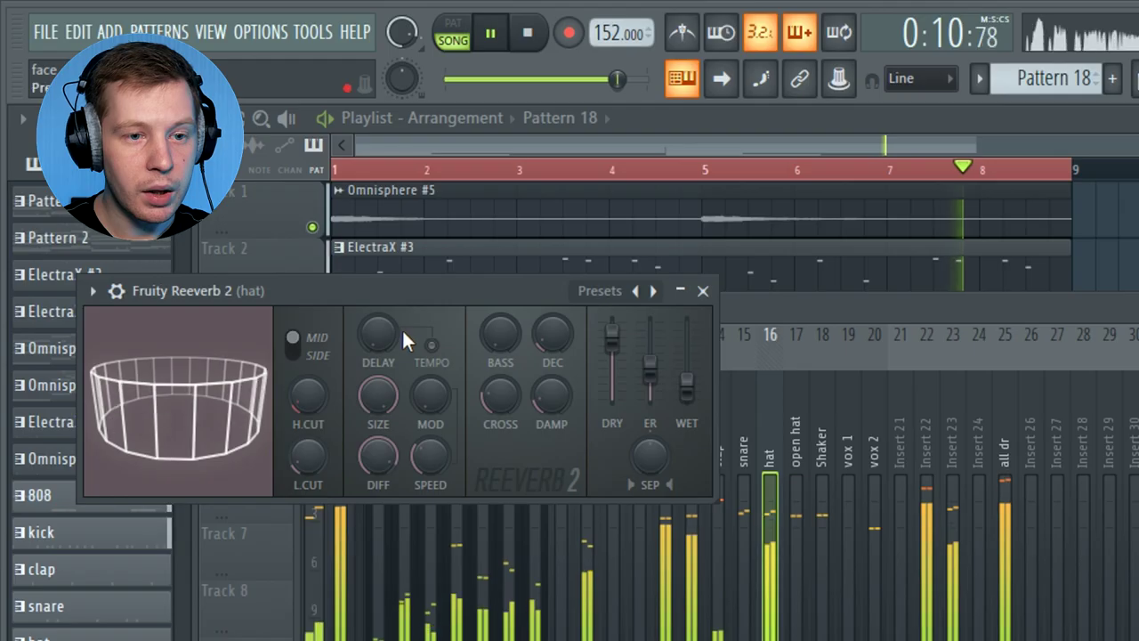
Add a short delay to the hat track's Fruity Reeverb 2 and raise its wet level while the song plays.
key("space")
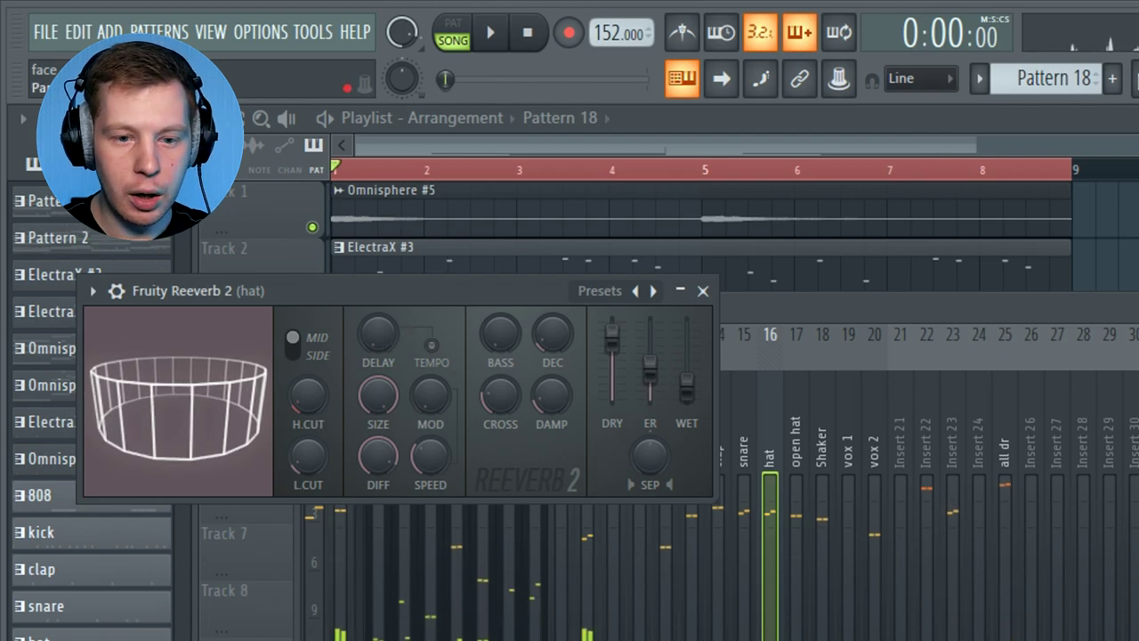
key("F9")
left_click(256, 289)
key("space")
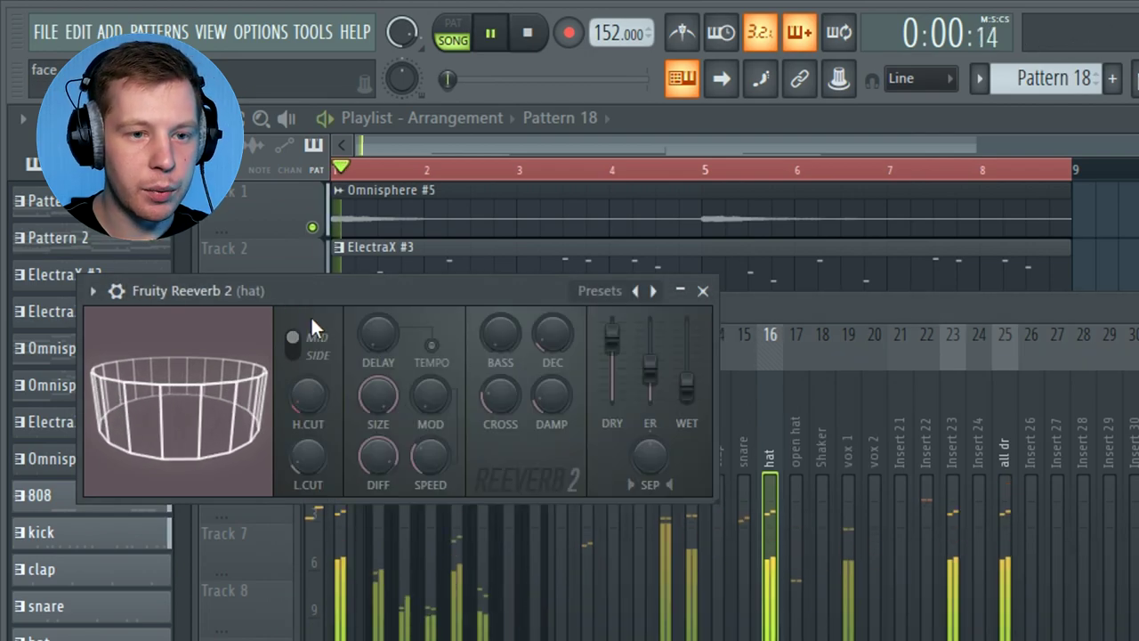
left_click_drag(387, 340, 387, 401)
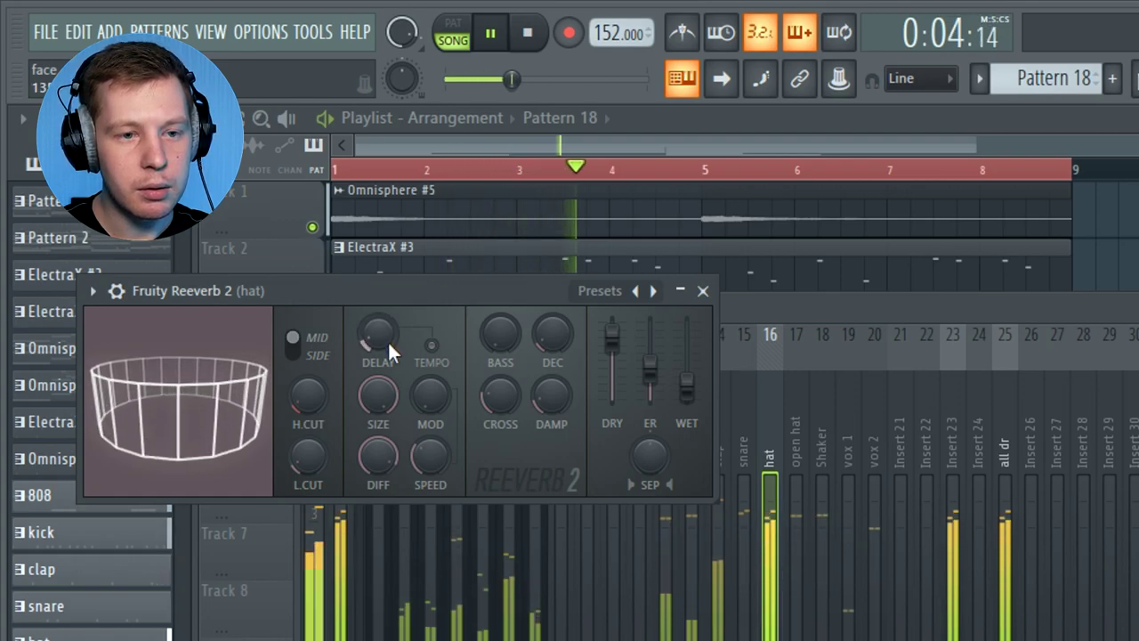
left_click_drag(687, 384, 686, 365)
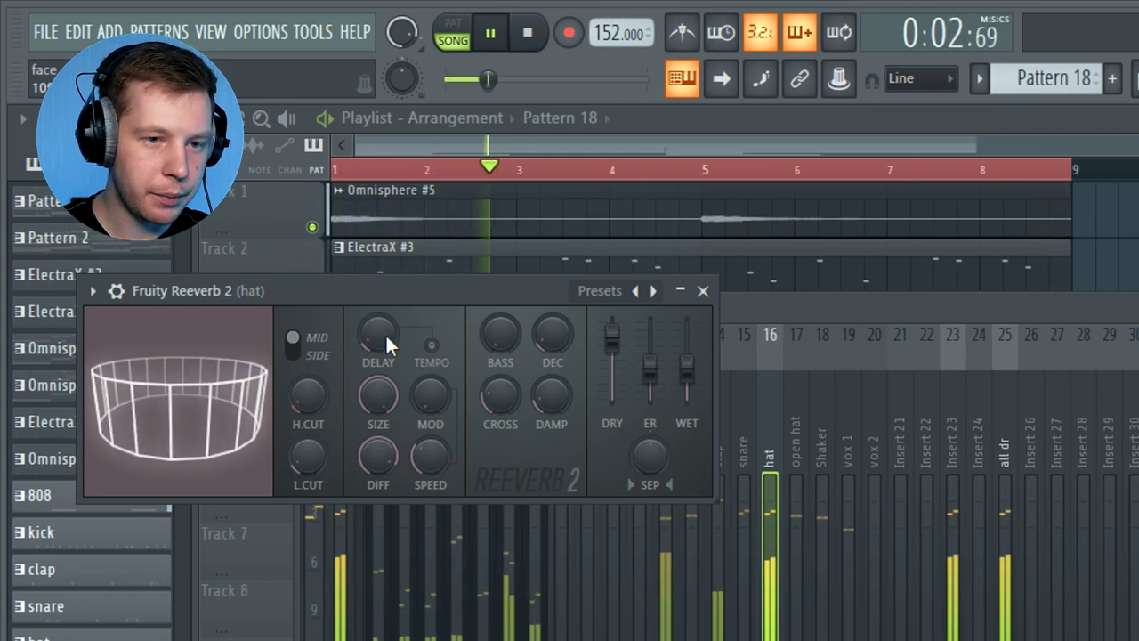
left_click_drag(386, 336, 388, 344)
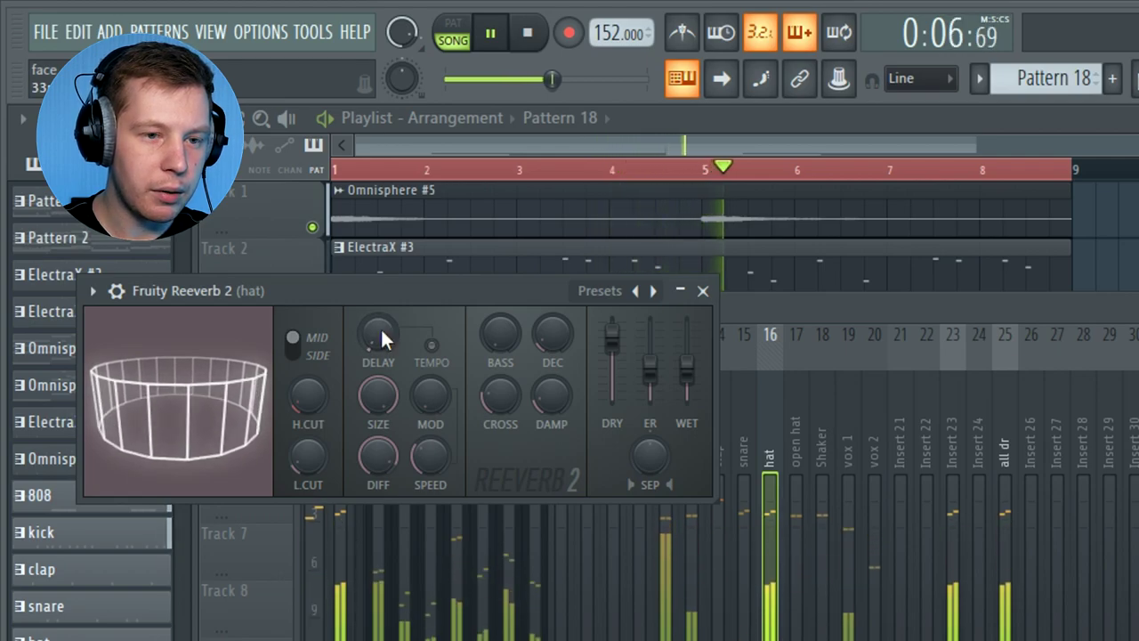
mouse_move(178, 409)
left_mouse_down()
mouse_move(173, 437)
mouse_move(169, 407)
mouse_move(191, 413)
left_mouse_up()
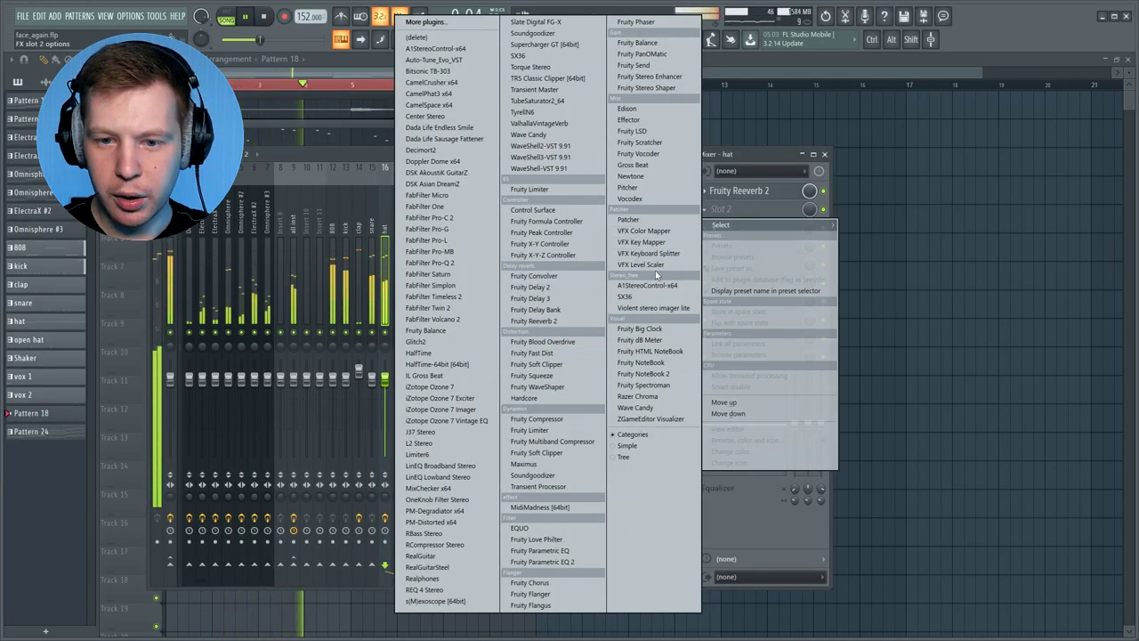
Load Fruity Stereo Shaper in the second effect slot of the hat mixer track.
left_click(649, 89)
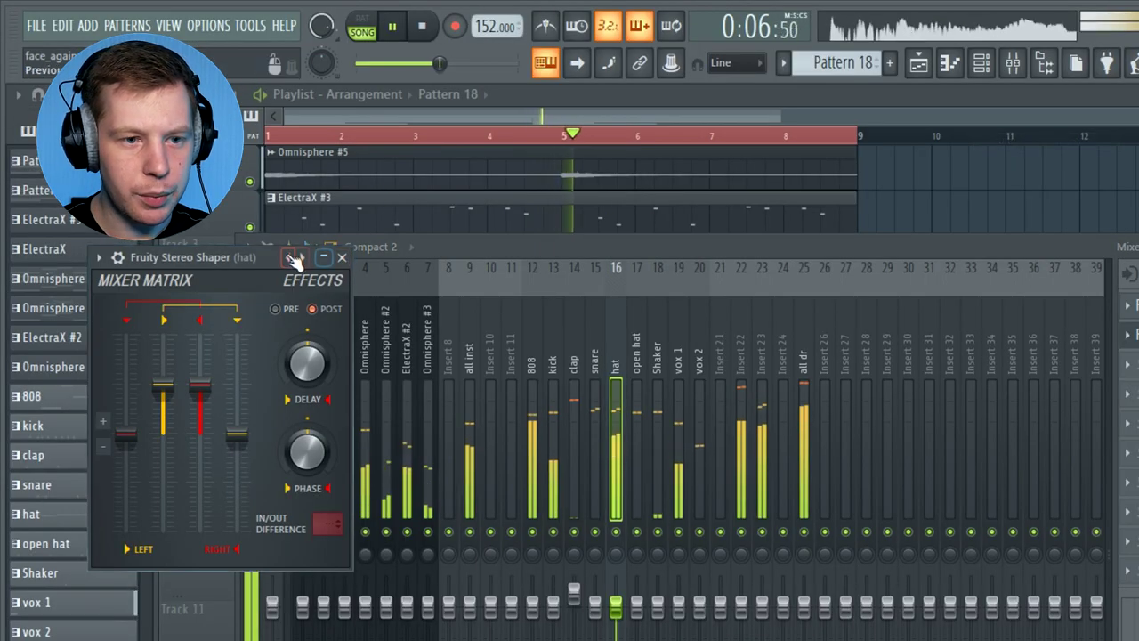
Choose a preset for the hat's Fruity Stereo Shaper and review it together with the hat's Fruity Reeverb 2.
left_click(180, 161)
left_click(210, 269)
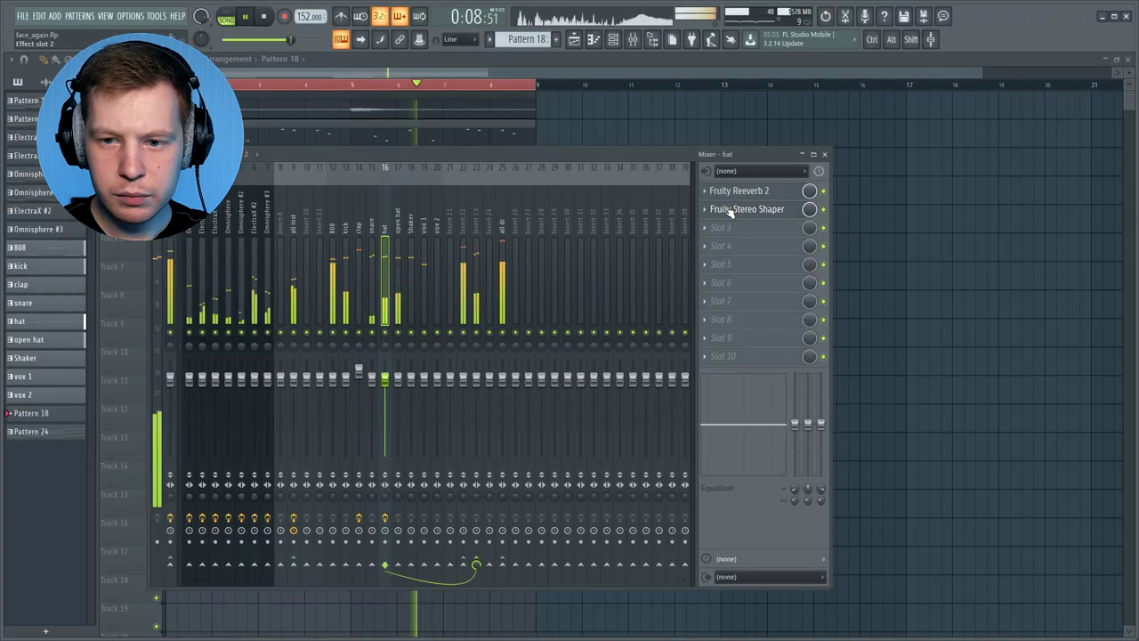
left_click(737, 210)
left_click(739, 191)
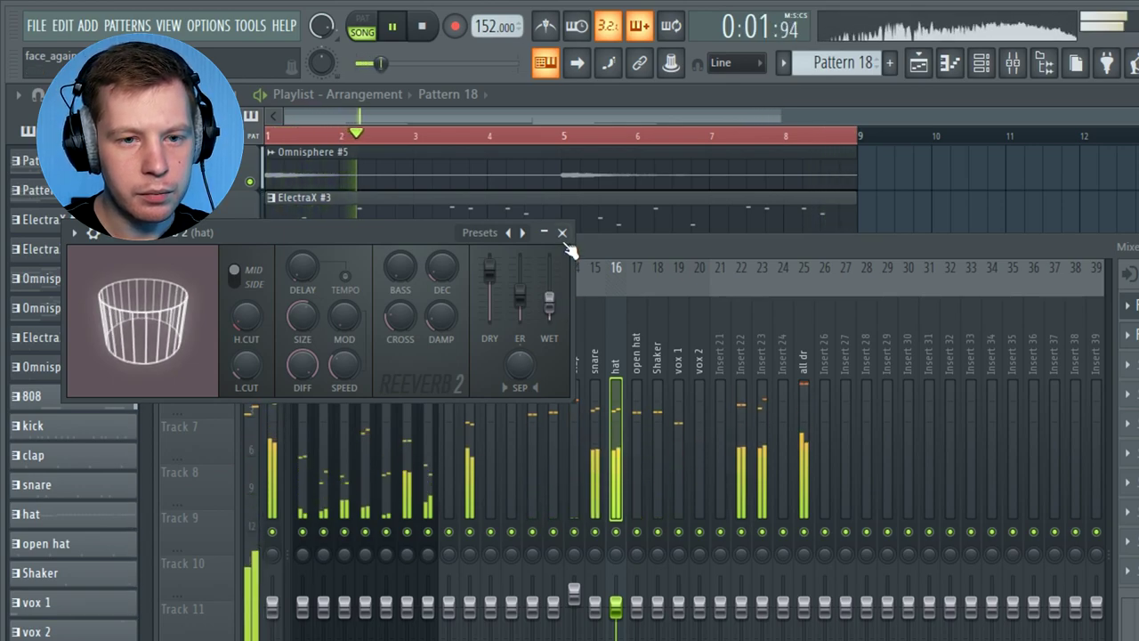
Load Fruity Reeverb 2 in the first effect slot of the open hat mixer track with the low_rev preset.
left_click(636, 445)
left_click(1129, 305)
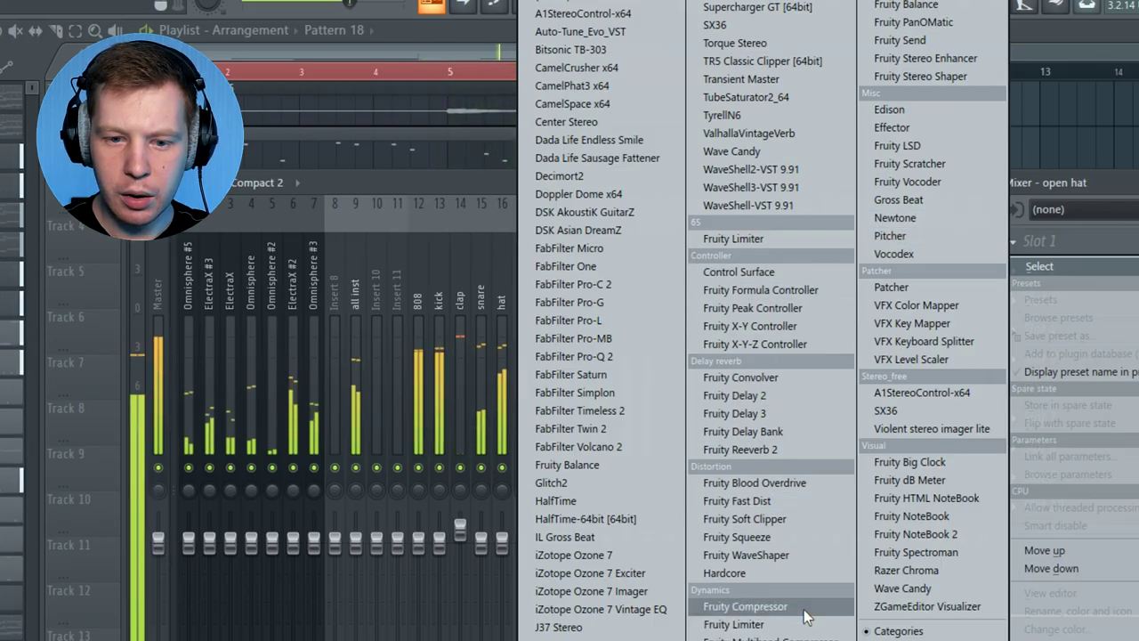
left_click(768, 450)
left_click(461, 219)
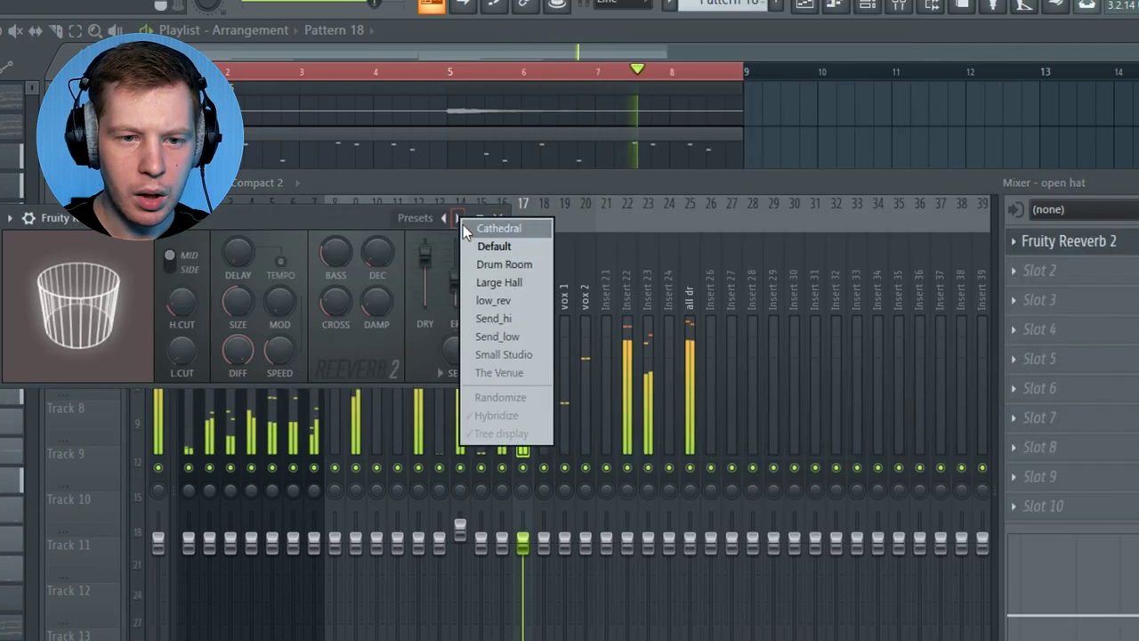
left_click(500, 301)
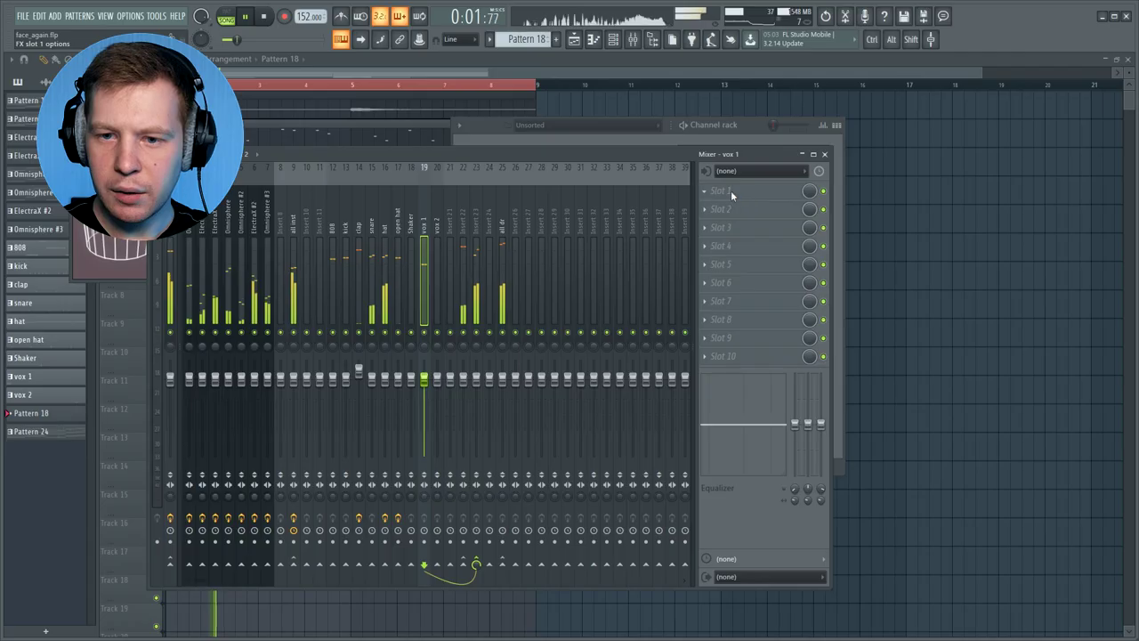
Load Fruity Reeverb 2 in the first effect slot of the vox 1 mixer track with the low_rev preset.
left_click(731, 191)
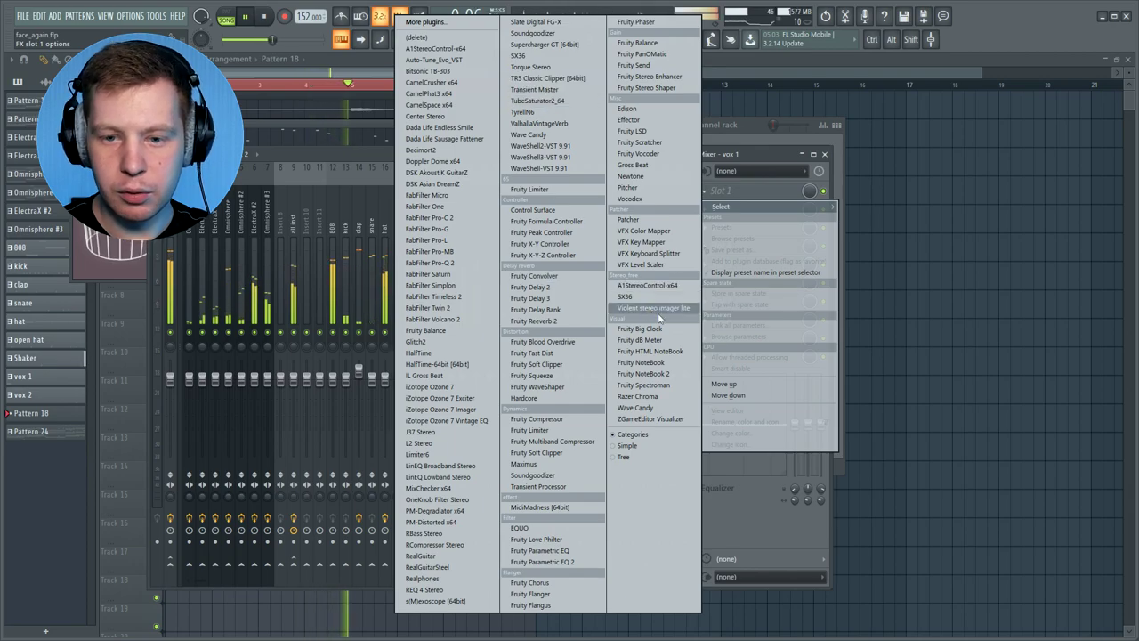
left_click(532, 320)
left_click(295, 113)
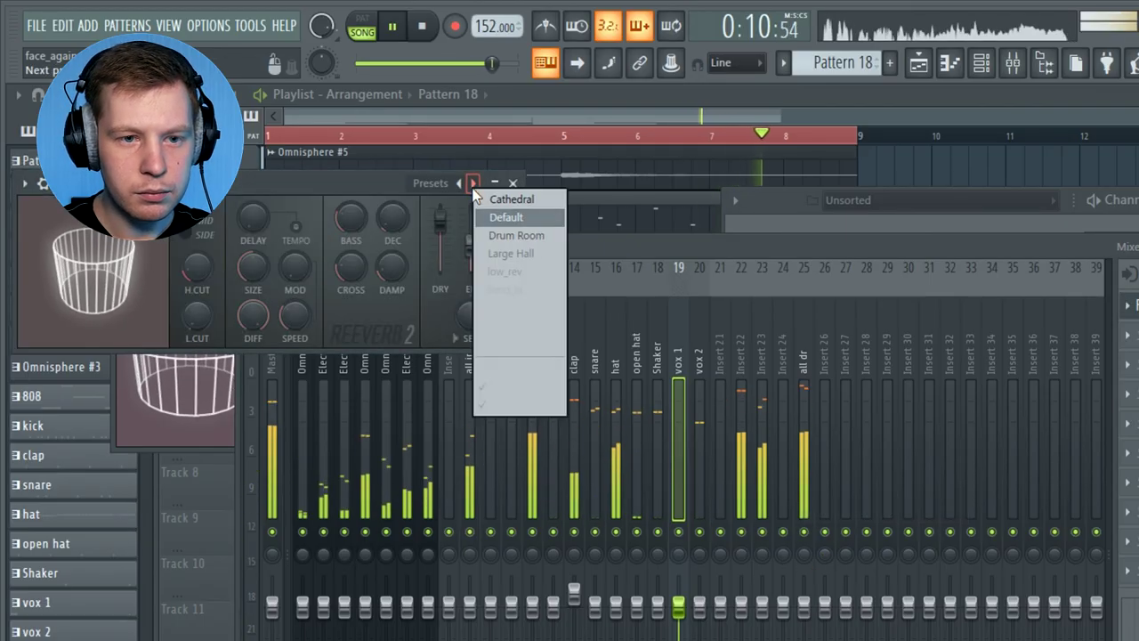
left_click(507, 270)
left_click_drag(291, 189, 497, 360)
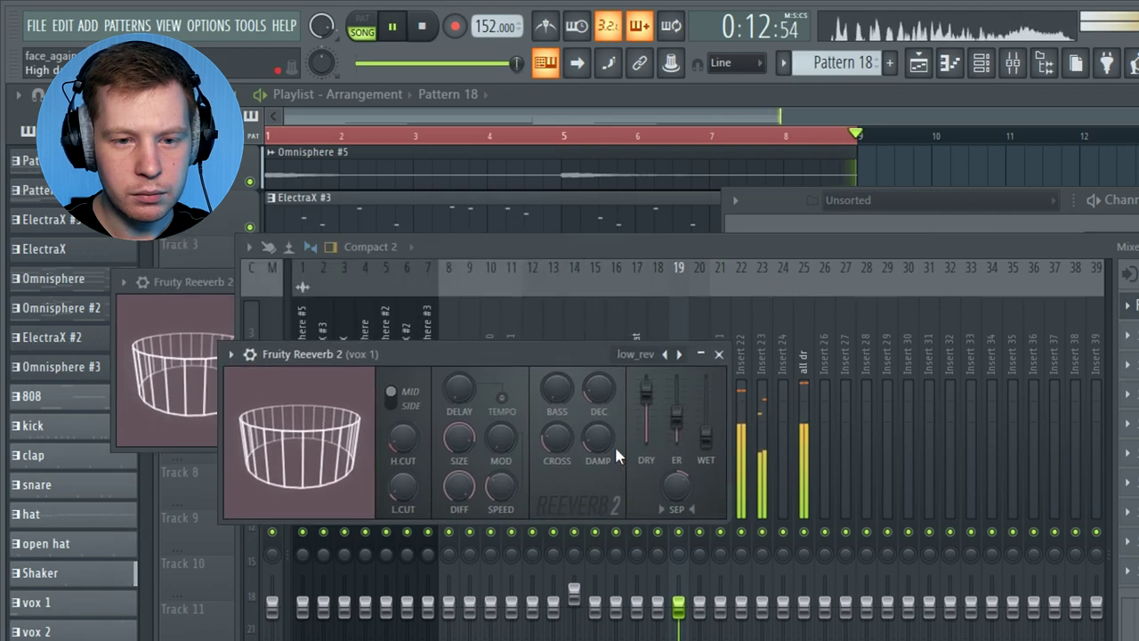
left_click(672, 313)
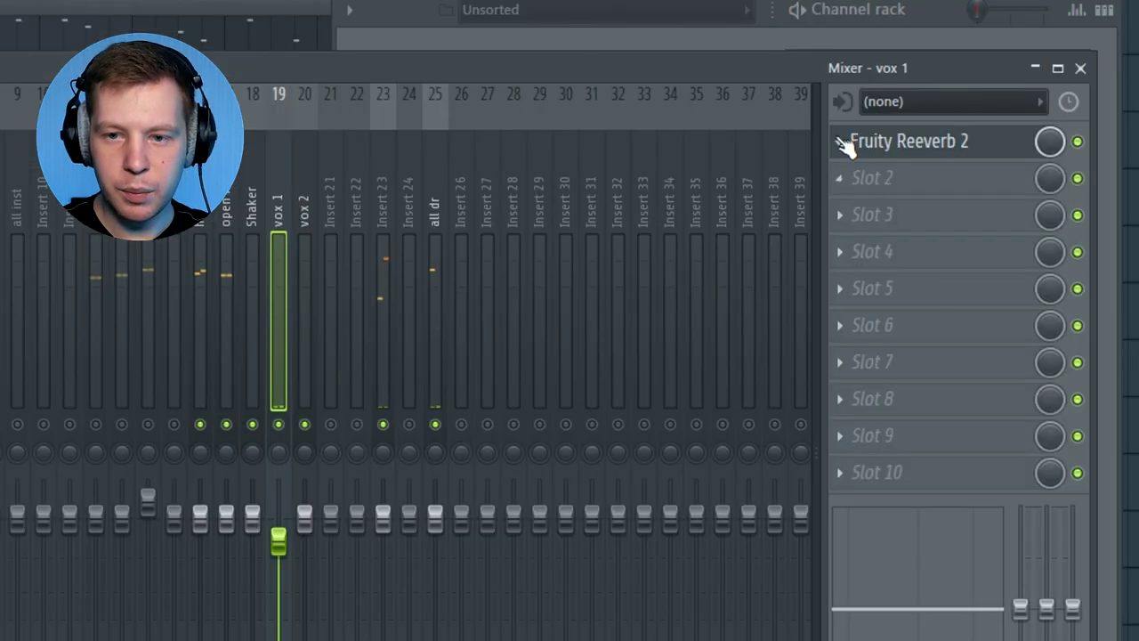
Copy the vox 1 Fruity Reeverb 2 to the vox 2 mixer track and lower the vox 2 fader.
left_click(843, 142)
left_click_drag(882, 256, 333, 271)
left_click_drag(318, 526, 322, 572)
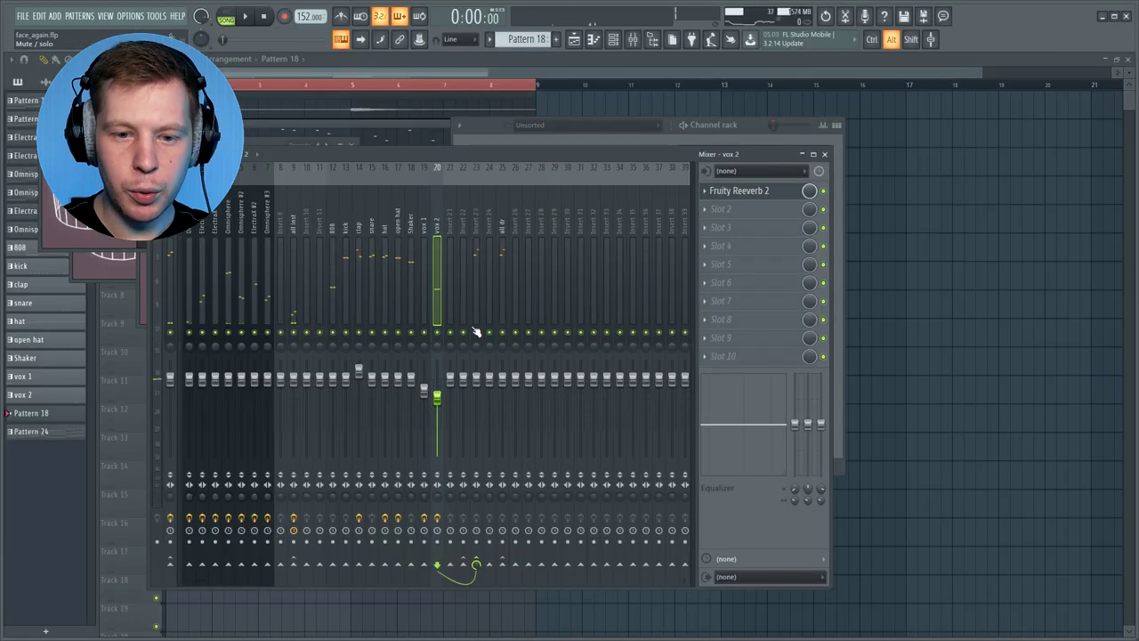
Solo Insert 23 and add FabFilter Pro-Q 2 with a 36 dB/oct low cut, raising its cutoff frequency during playback.
left_click(476, 332)
key("space")
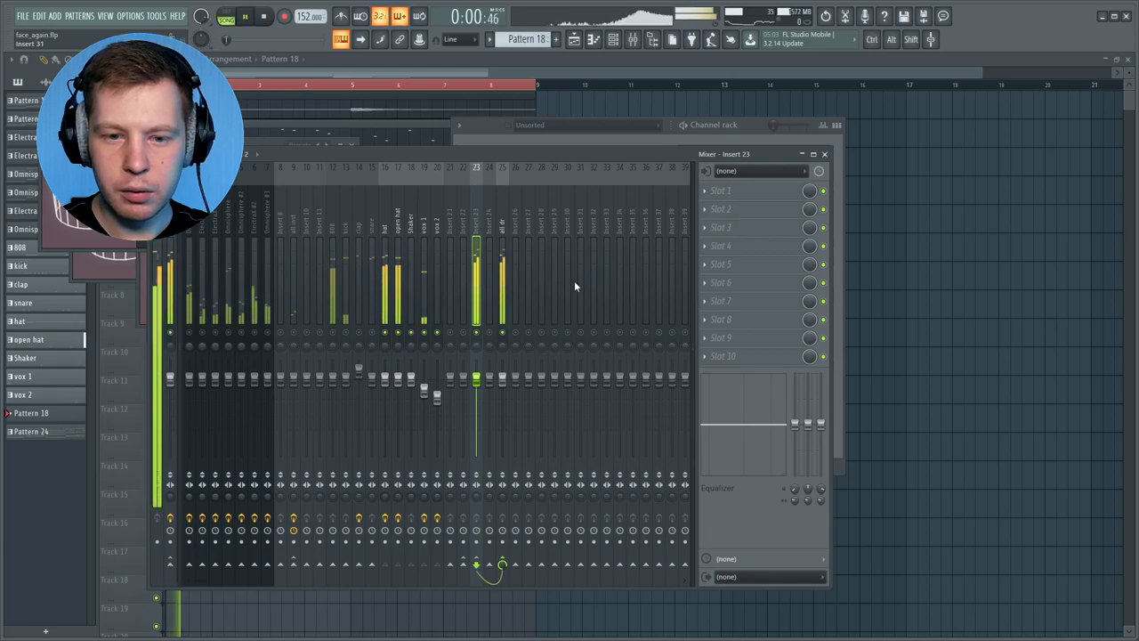
left_click(712, 194)
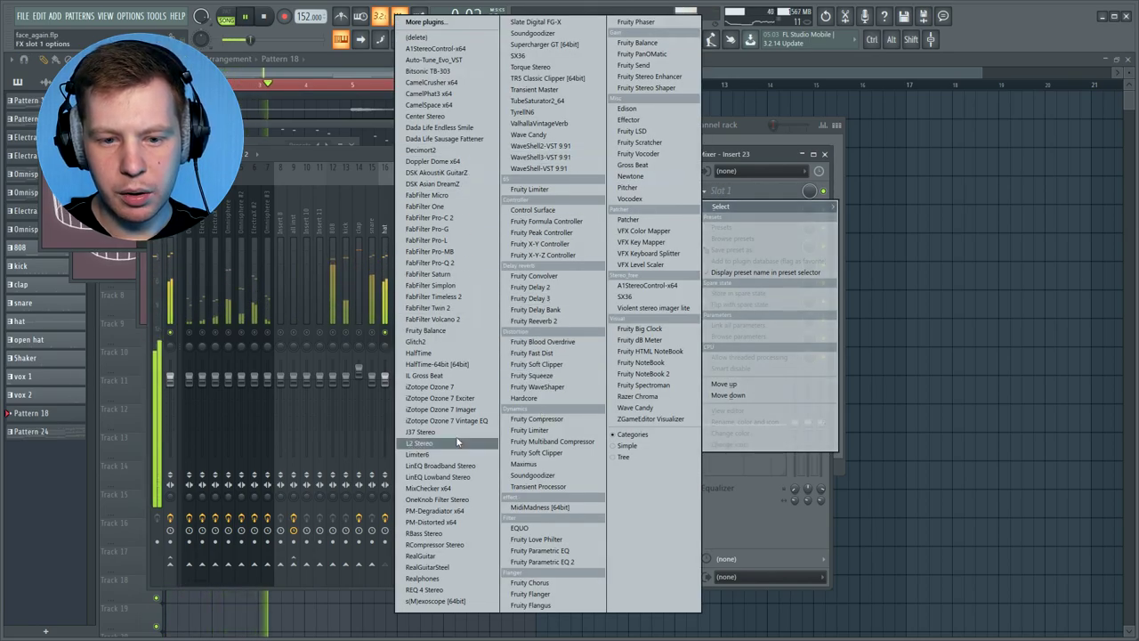
left_click(434, 264)
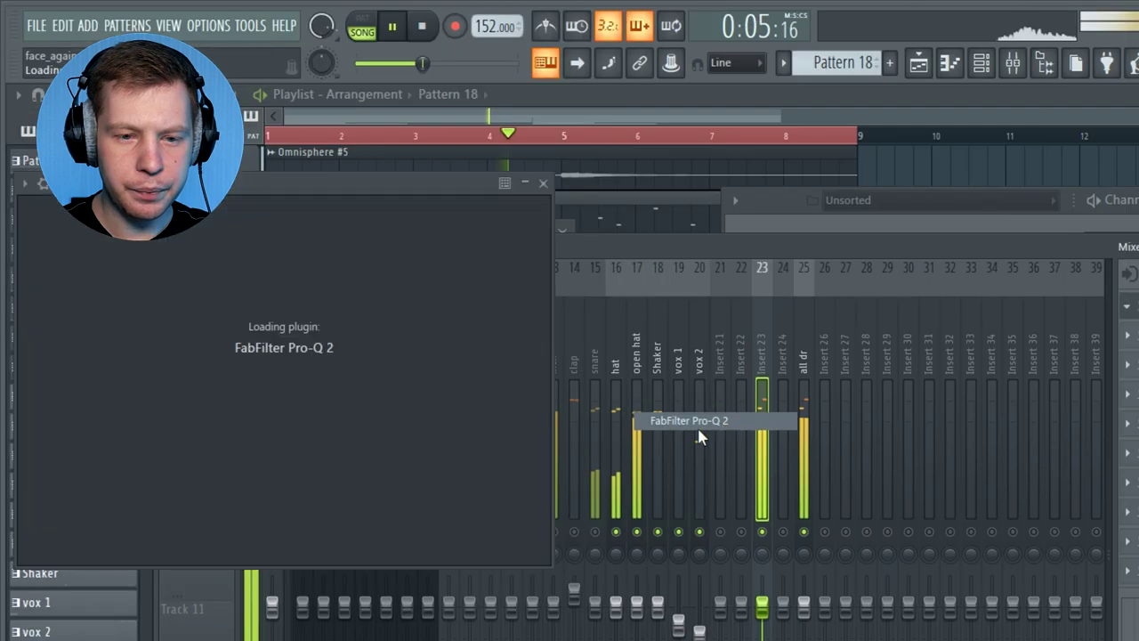
left_click(63, 351)
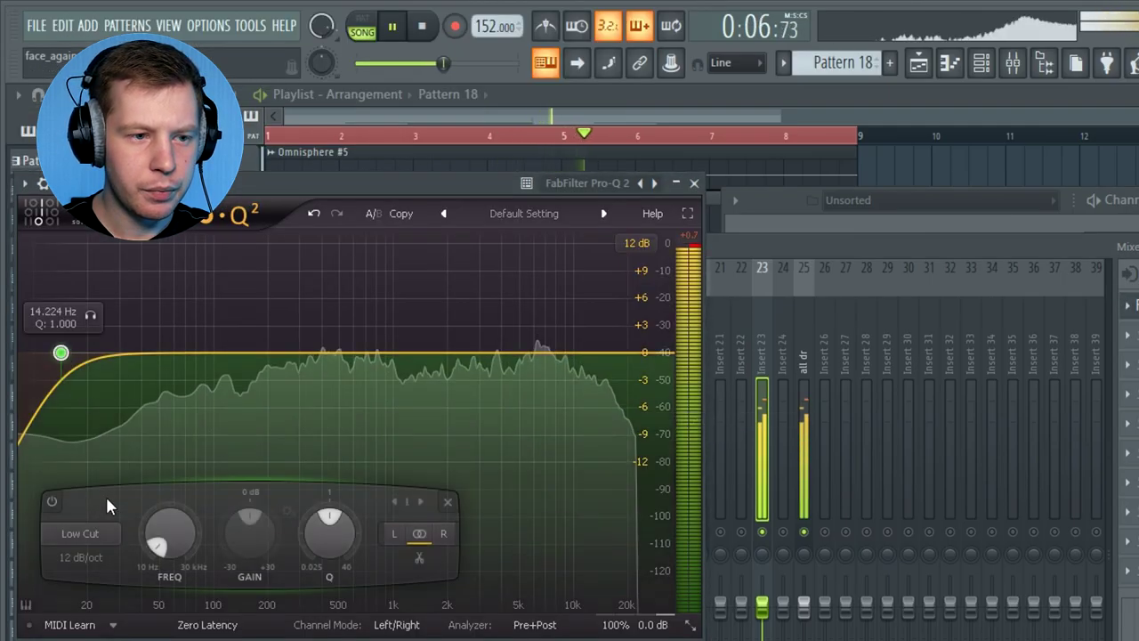
left_click(80, 558)
left_click(105, 640)
left_click_drag(62, 353, 278, 370)
Load Center Stereo in the third effect slot of Insert 23 and raise its Sides level to 1.1.
left_click(1138, 368)
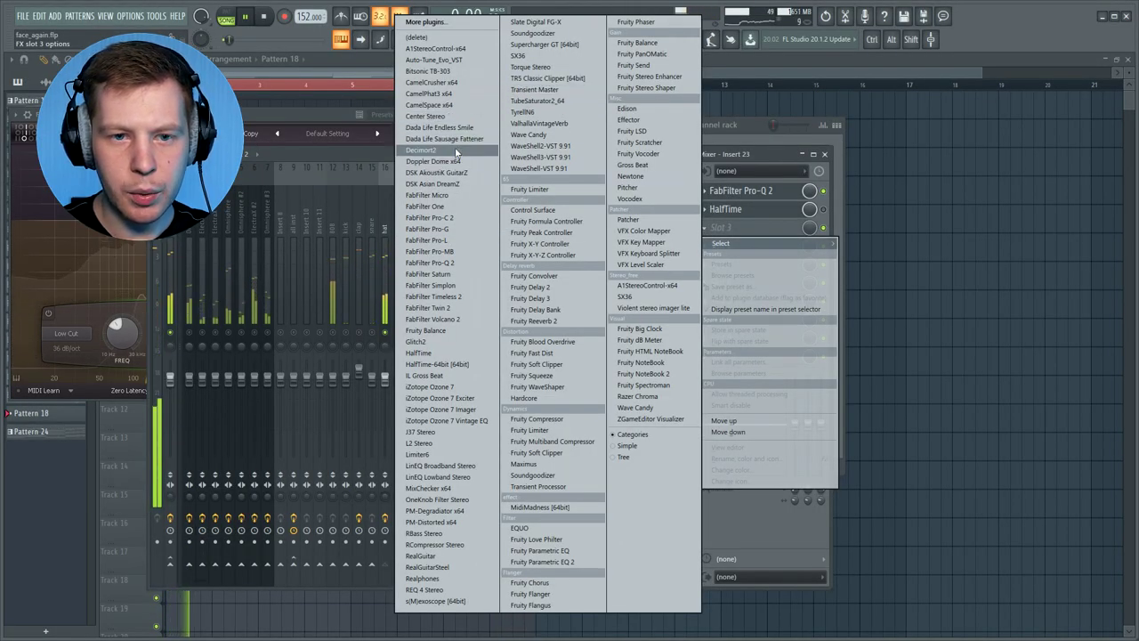
left_click(427, 116)
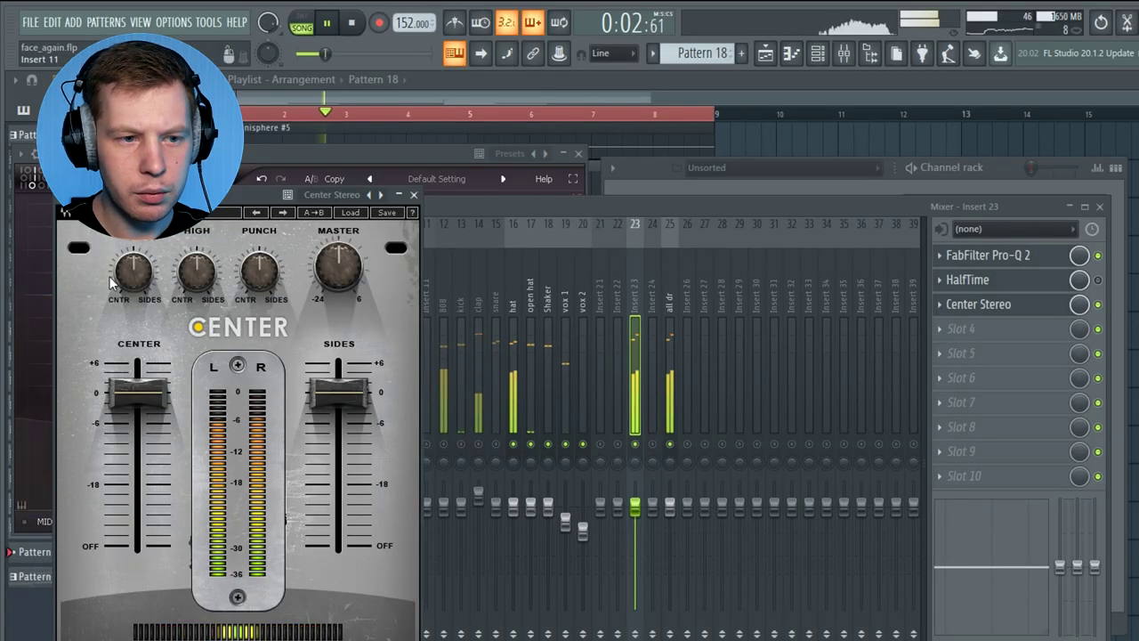
left_click_drag(338, 391, 338, 389)
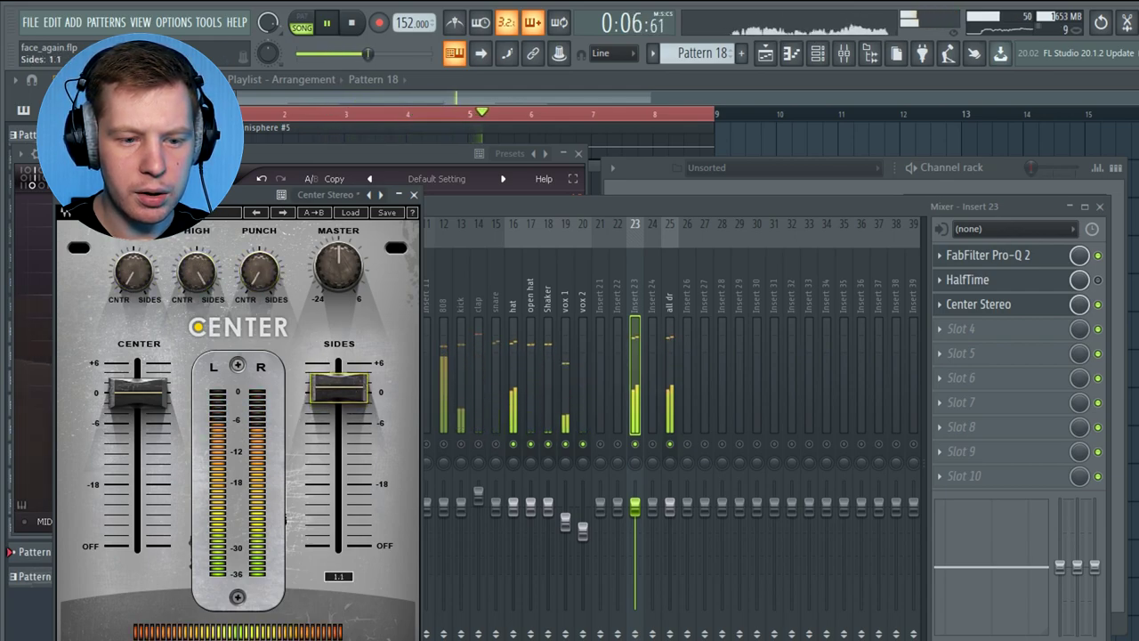
key("space")
key("F12")
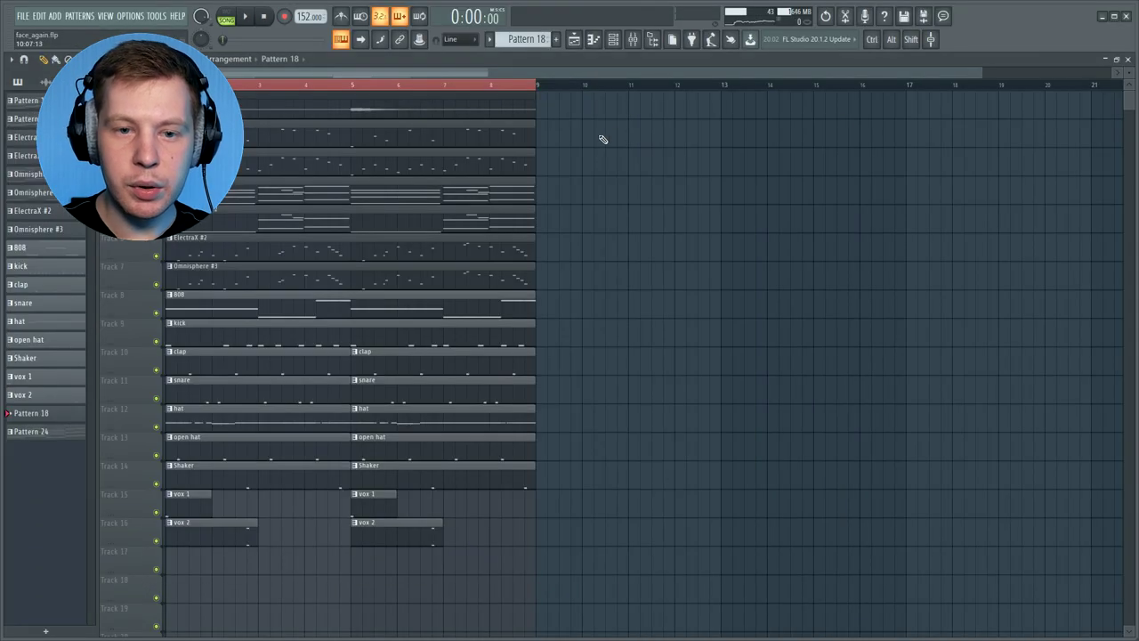
Open the vox 2 pattern in the piano roll and examine the panning of its two notes with vox 2 soloed.
double_click(235, 534)
left_click(39, 574)
left_click(68, 549)
scroll(579, 333, "down", 2)
left_click_drag(500, 143, 742, 470)
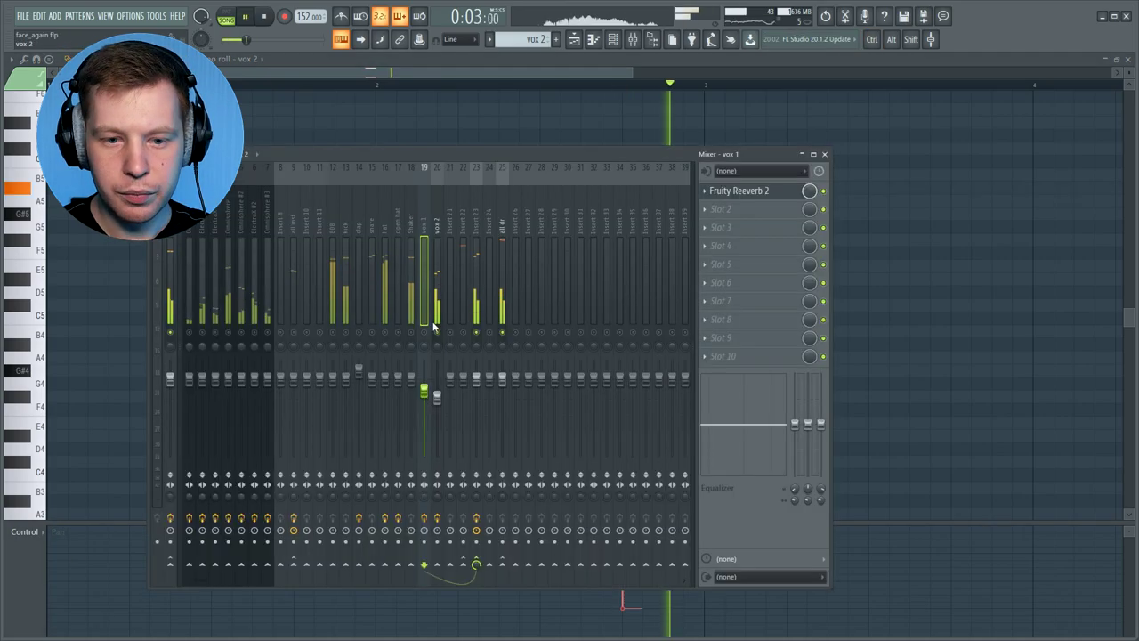
key("space")
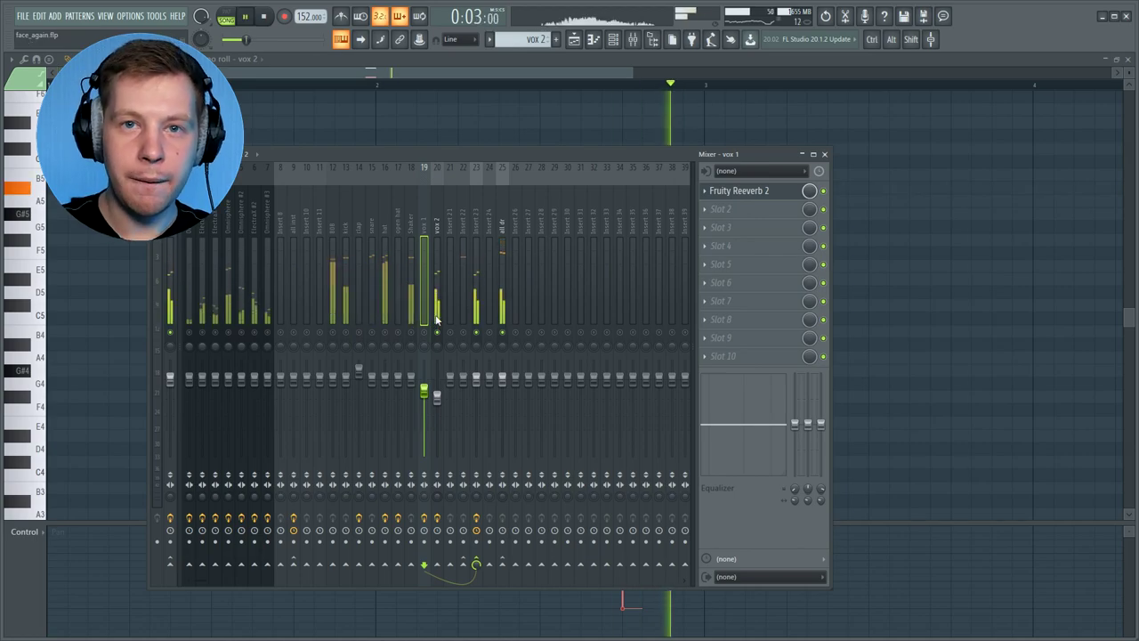
left_click(824, 154)
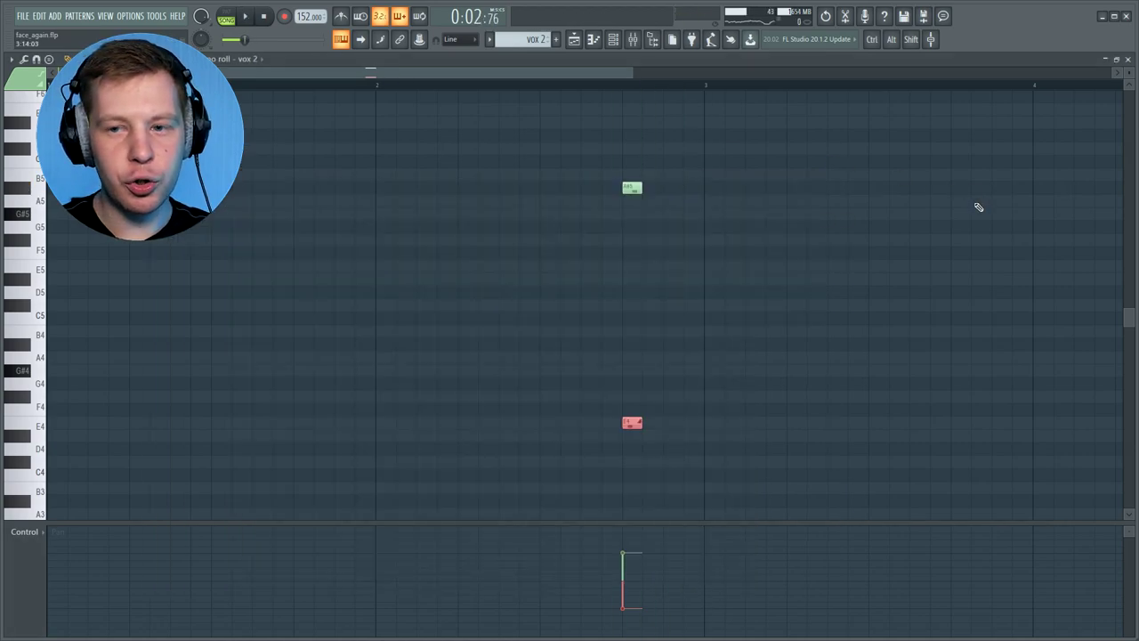
left_click(1128, 59)
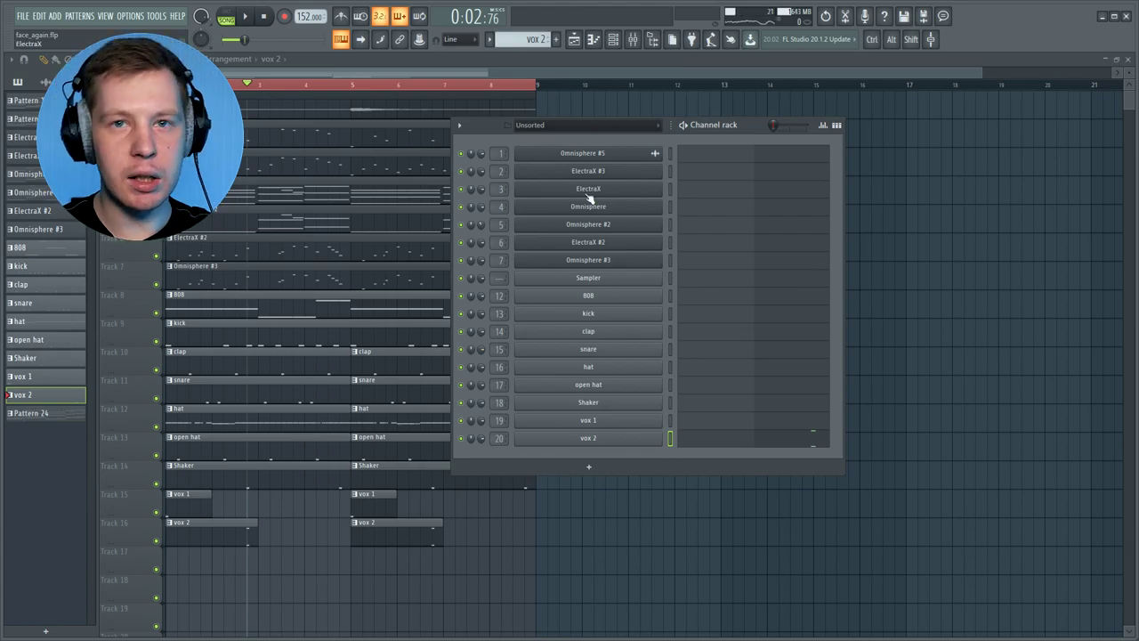
Audition the soloed Omnisphere track, load Fruity Reeverb 2 on it and move the reverb above Fruity parametric EQ 2.
key("space")
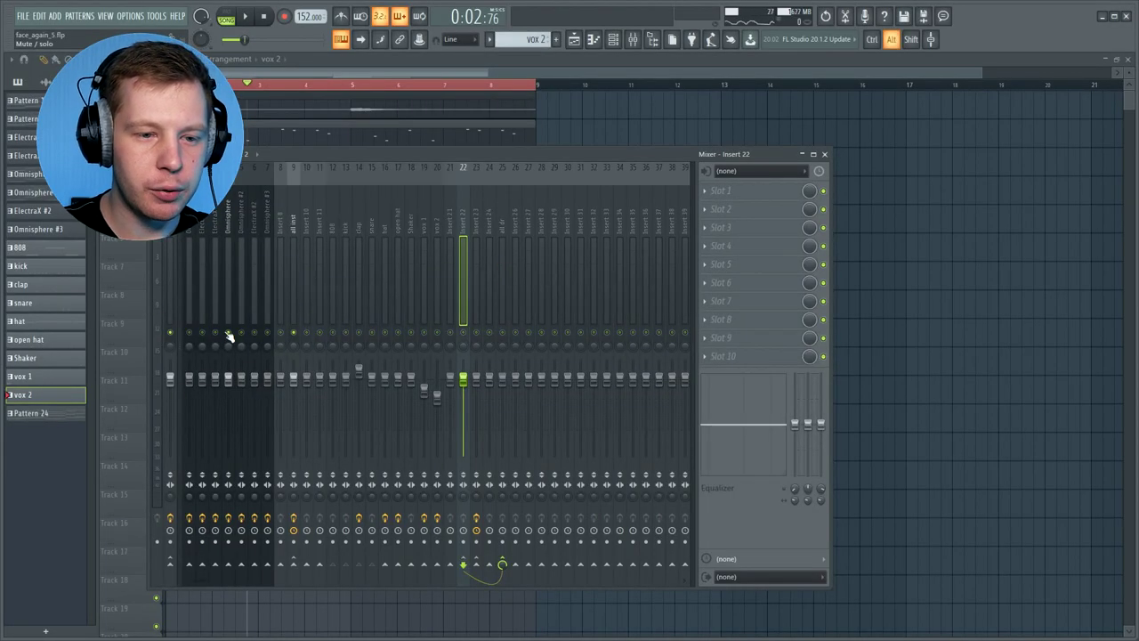
key("space")
left_click(228, 218)
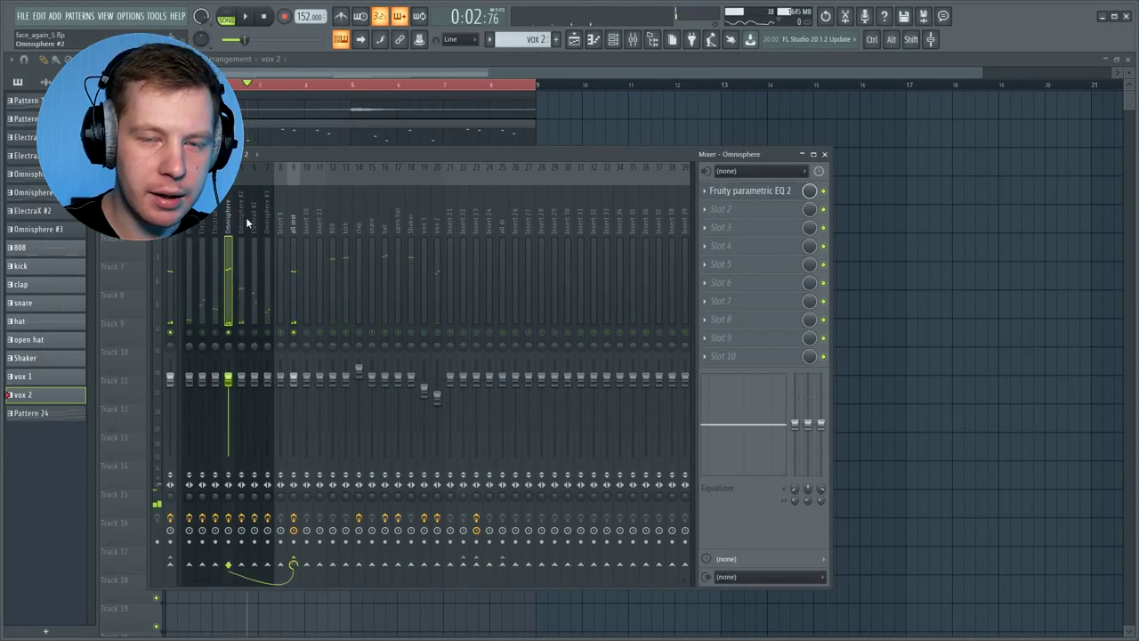
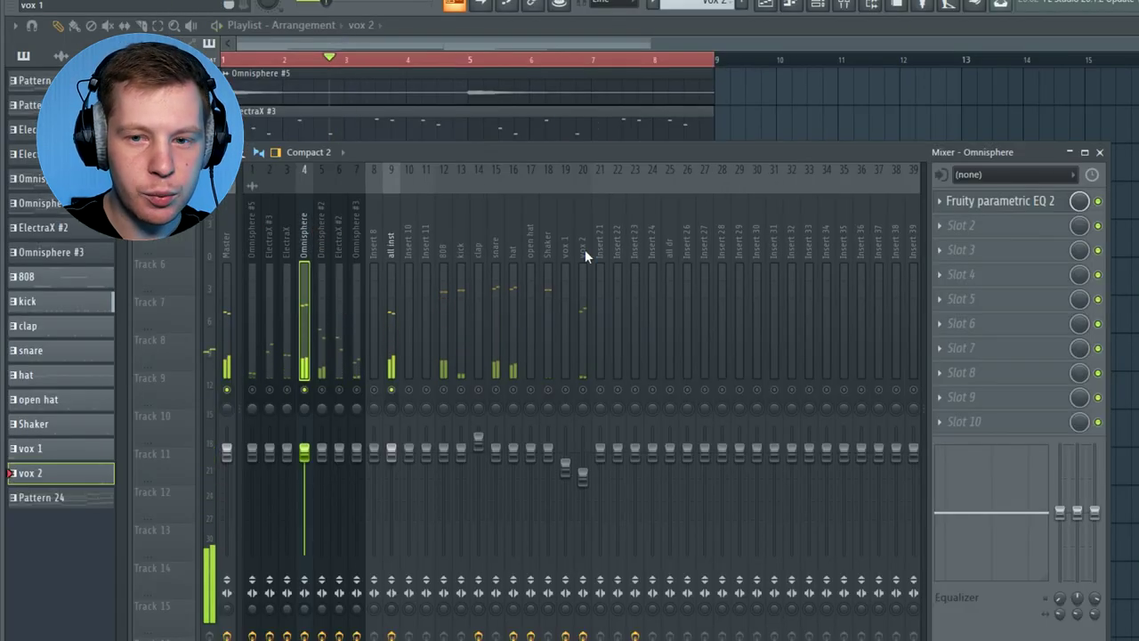
left_click(716, 209)
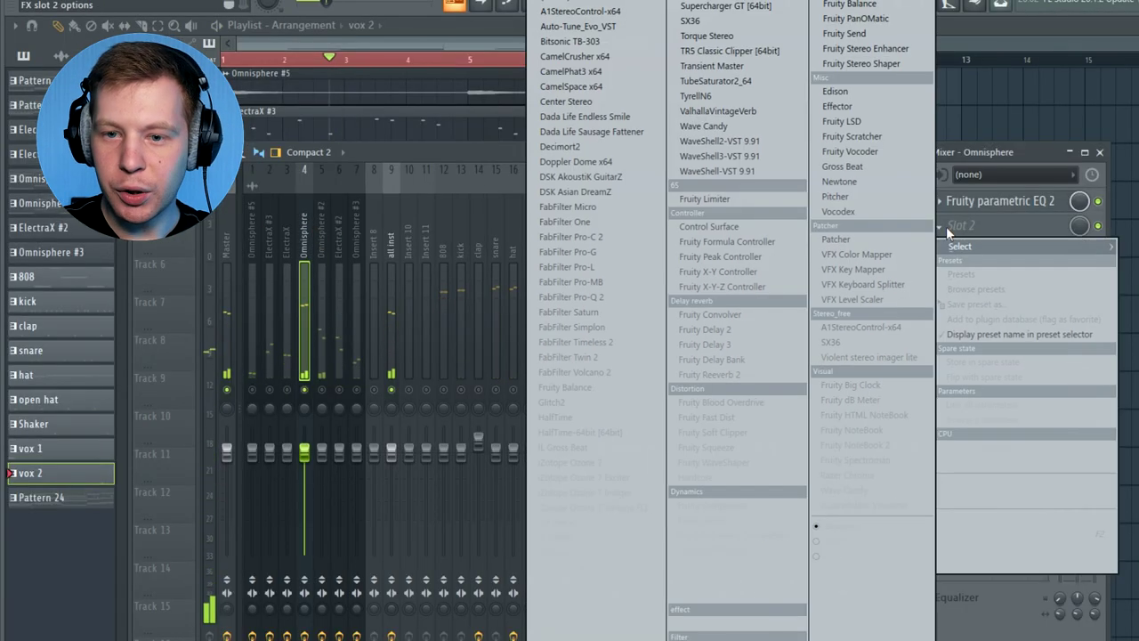
left_click(709, 374)
left_click_drag(997, 228, 1005, 201)
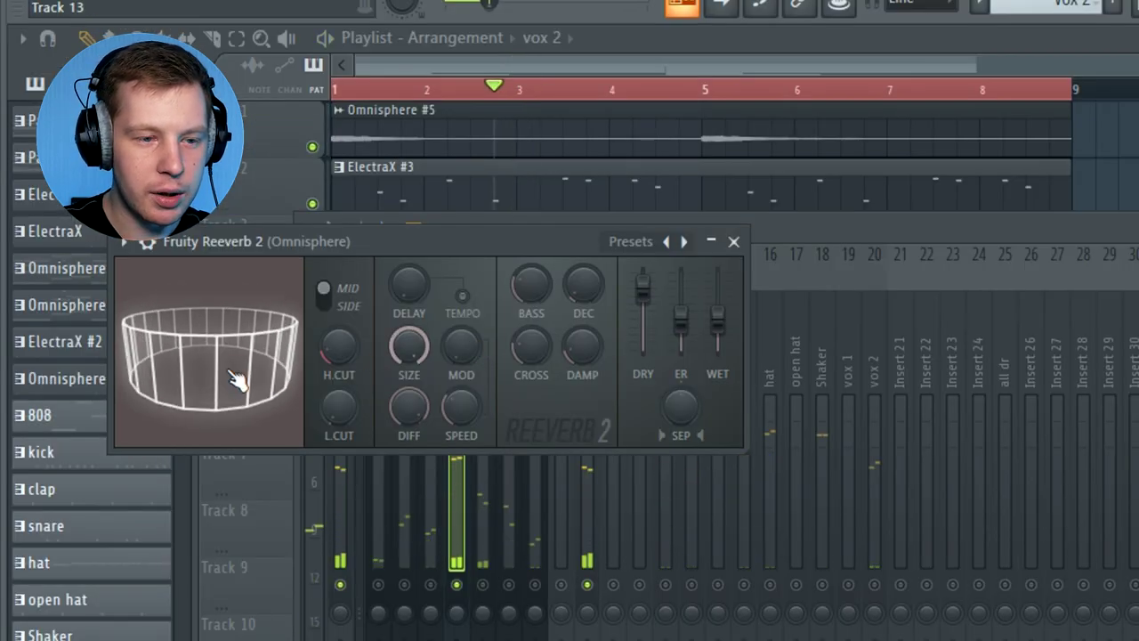
Pull the Omnisphere reverb's dry level far down, raise its wet level to maximum and audition the result.
left_click_drag(641, 283, 641, 347)
left_click_drag(717, 316, 717, 272)
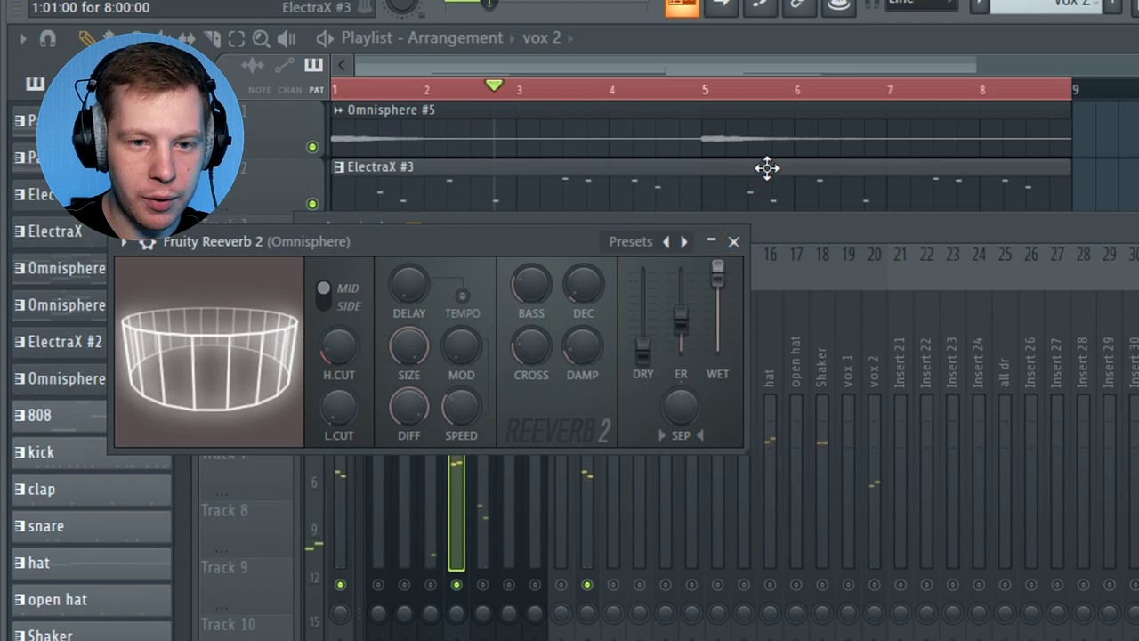
key("space")
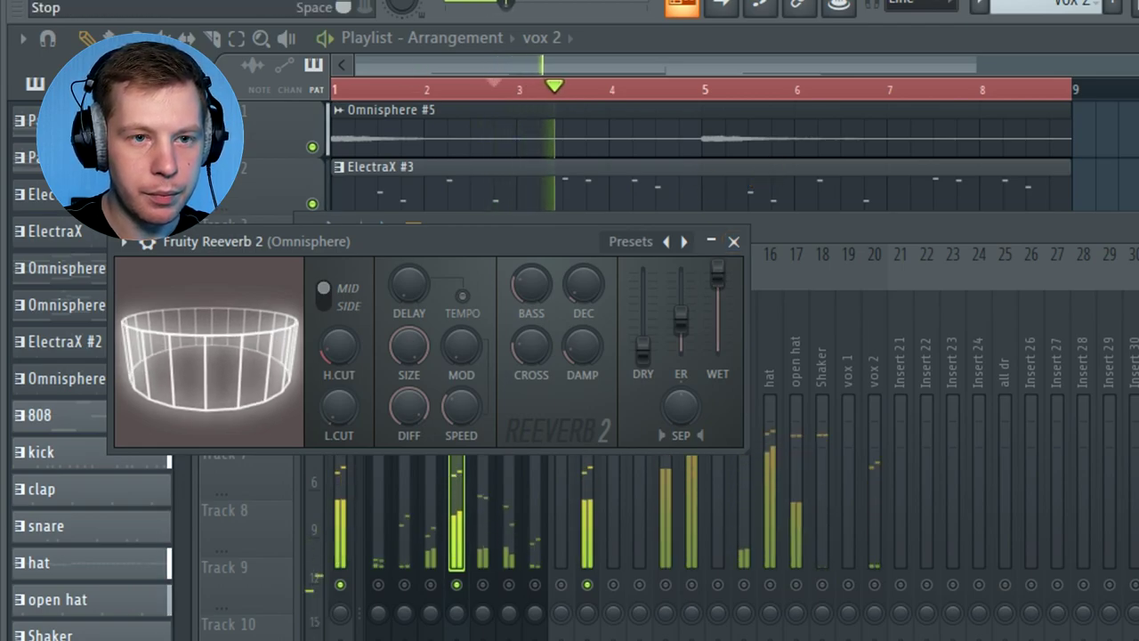
key("space")
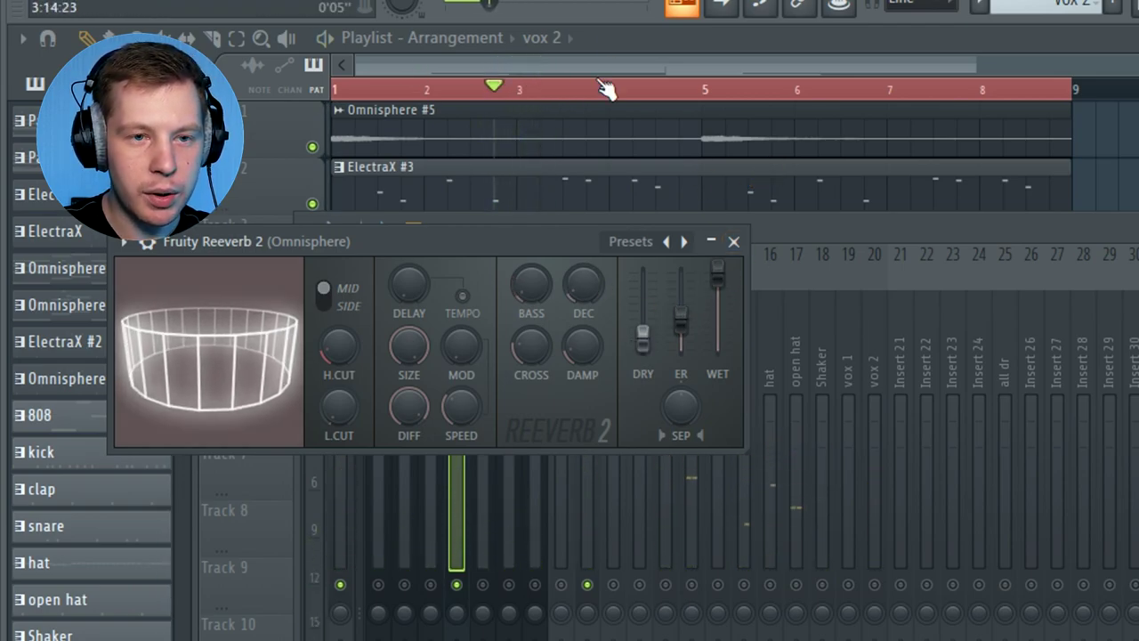
key("space")
key("space")
left_click(456, 552)
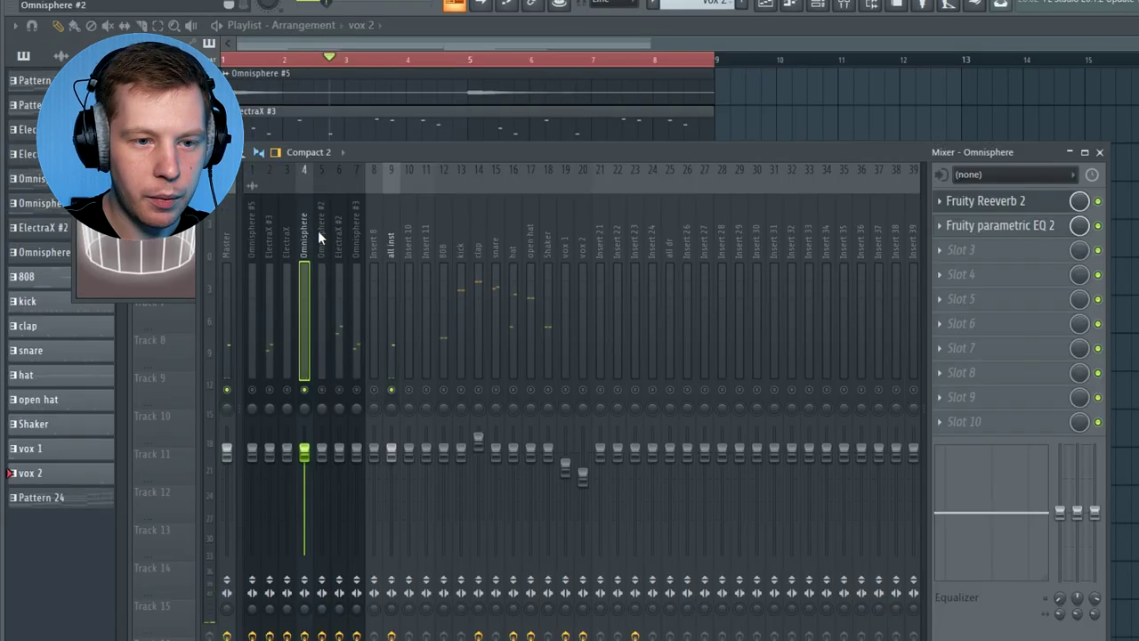
Solo Omnisphere #2, copy the Omnisphere track's Fruity Reeverb 2 to it and open its Fruity parametric EQ 2.
left_click(482, 427)
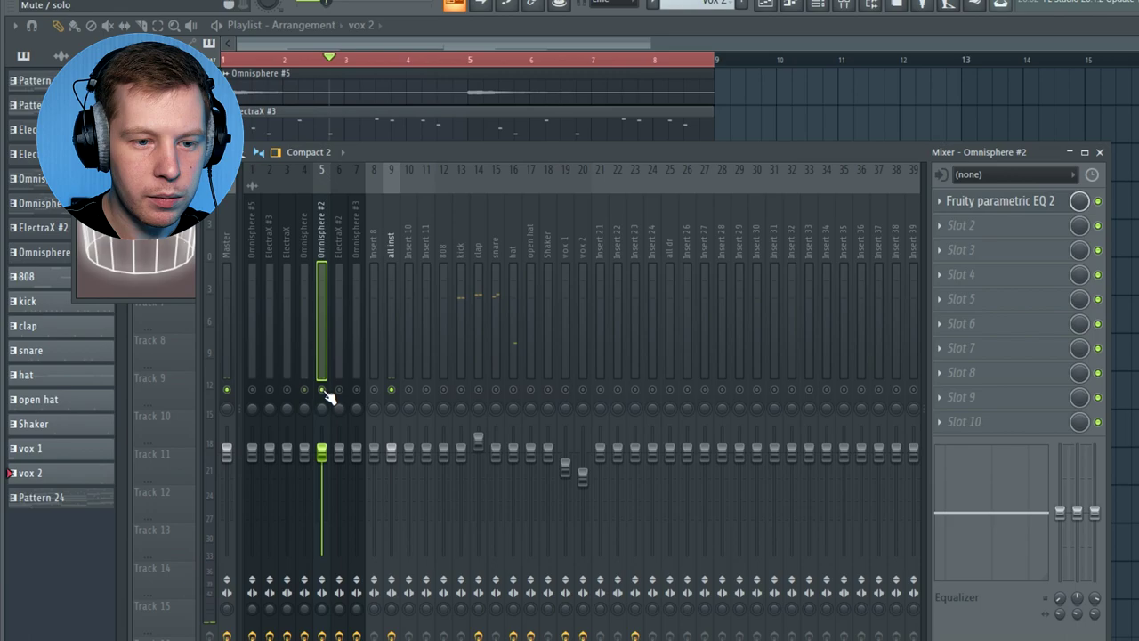
key("space")
left_click(306, 229)
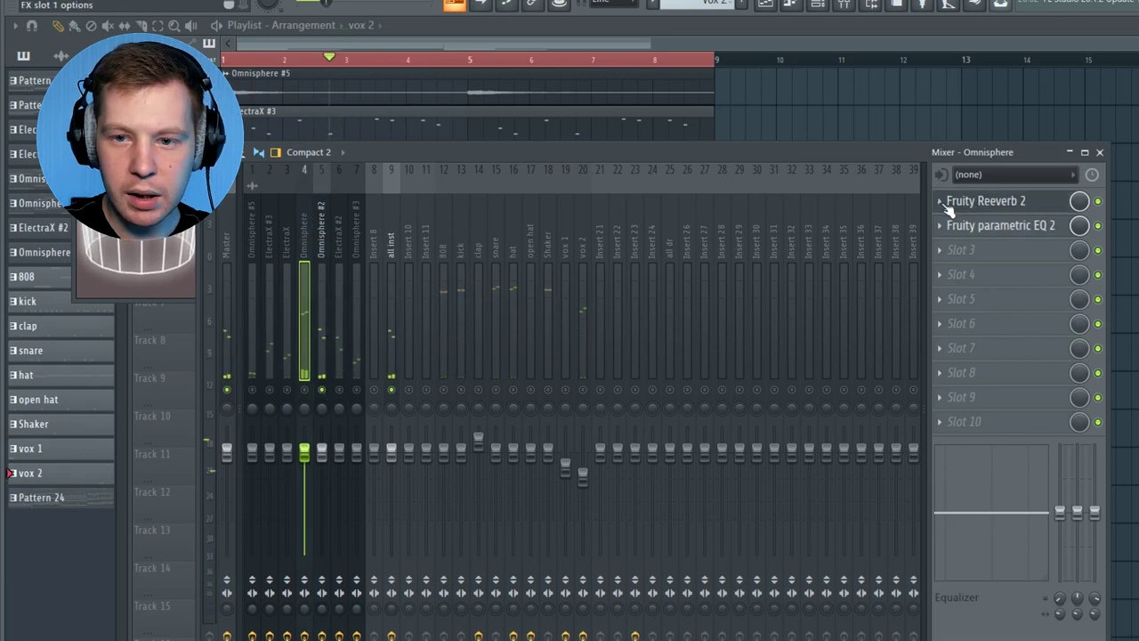
left_click(943, 203)
left_click_drag(965, 279, 322, 223)
left_click(326, 178)
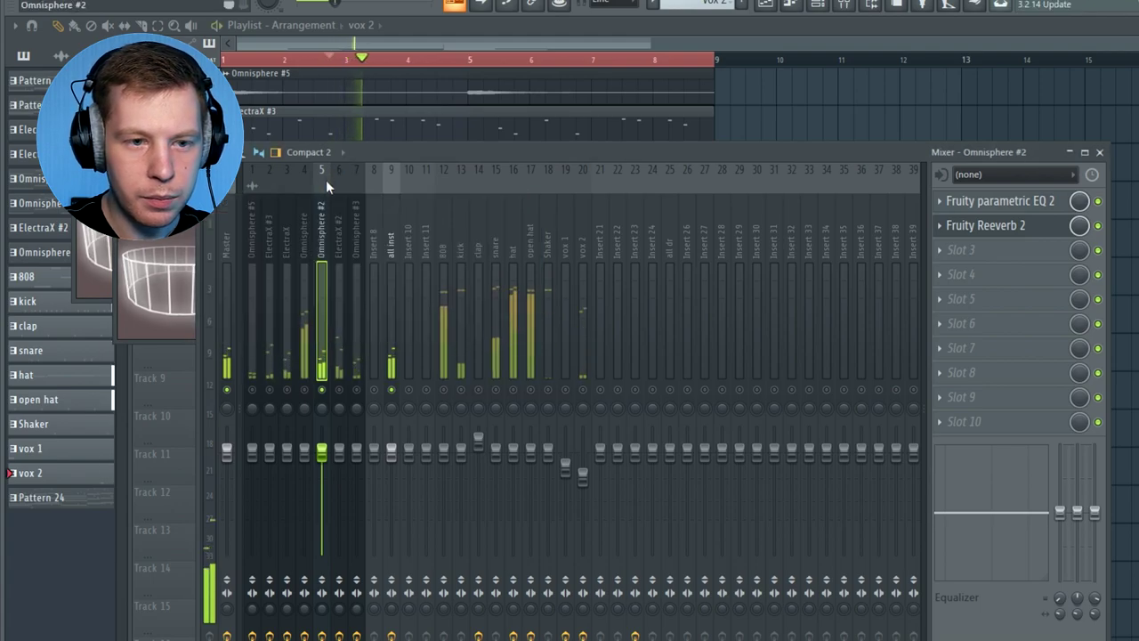
left_click(1006, 207)
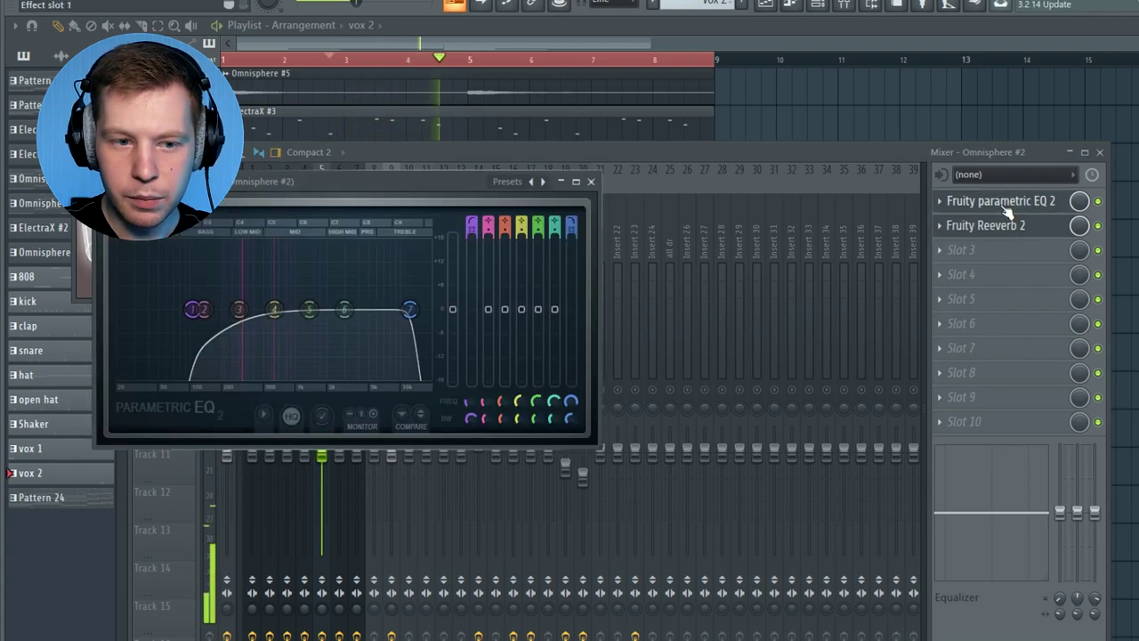
Move Fruity Reeverb 2 above the EQ on Omnisphere #2 and lower the Omnisphere and Omnisphere #2 faders together to about 78%.
left_click_drag(1009, 210, 1006, 227)
left_click(400, 396)
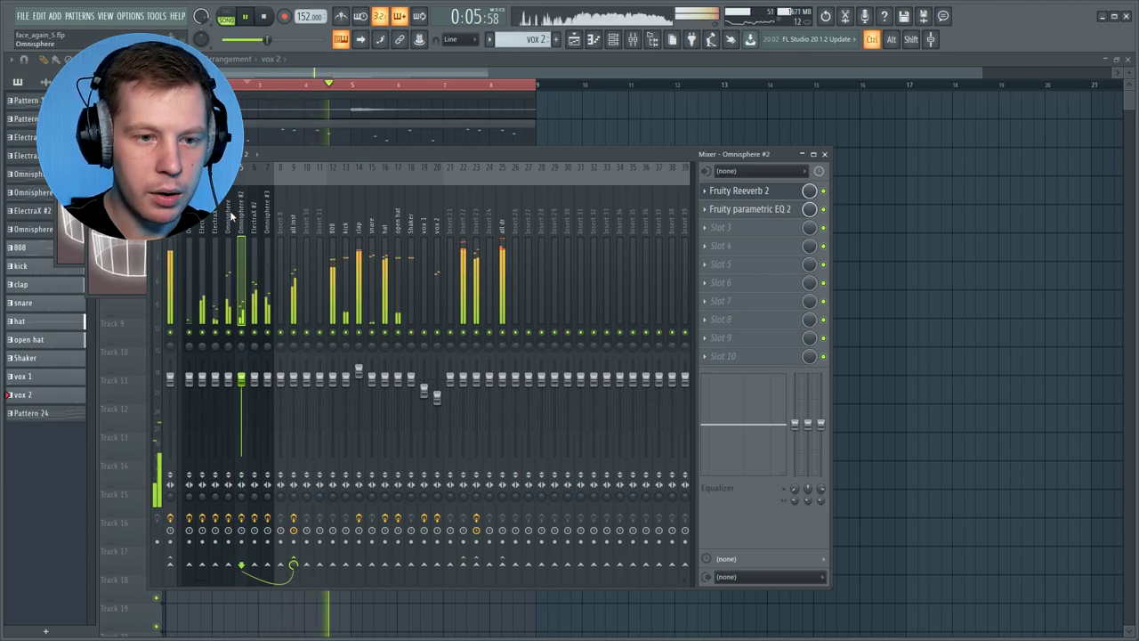
left_click(228, 380, "ctrl")
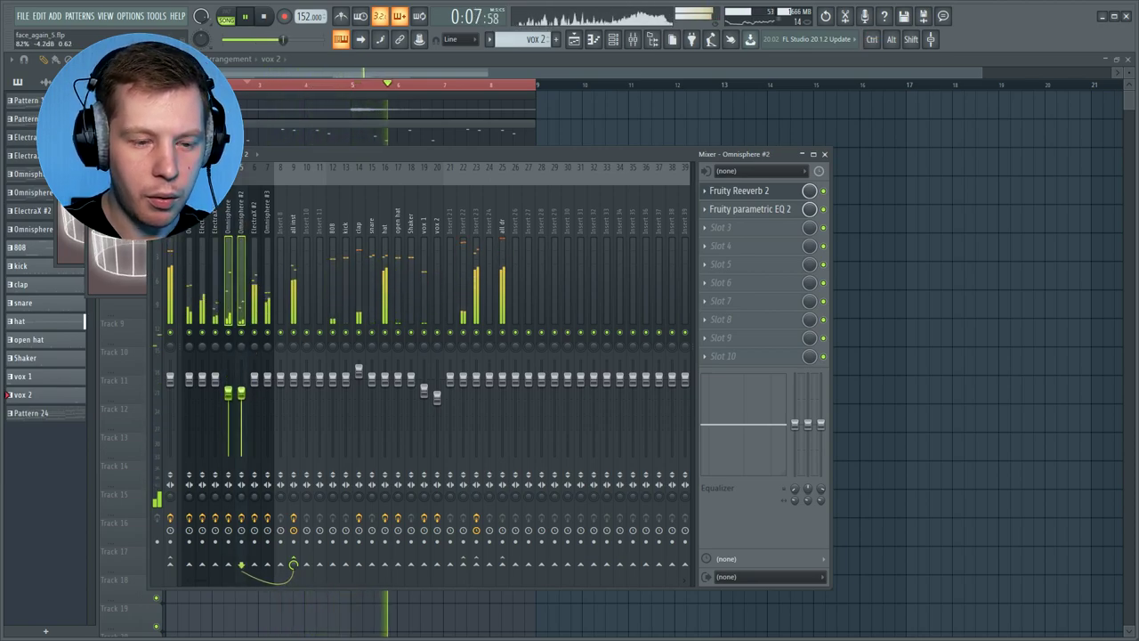
Open the Omnisphere track's Fruity Reeverb 2, unsolo the tracks and raise the Omnisphere fader slightly while the full beat plays.
left_click(228, 210)
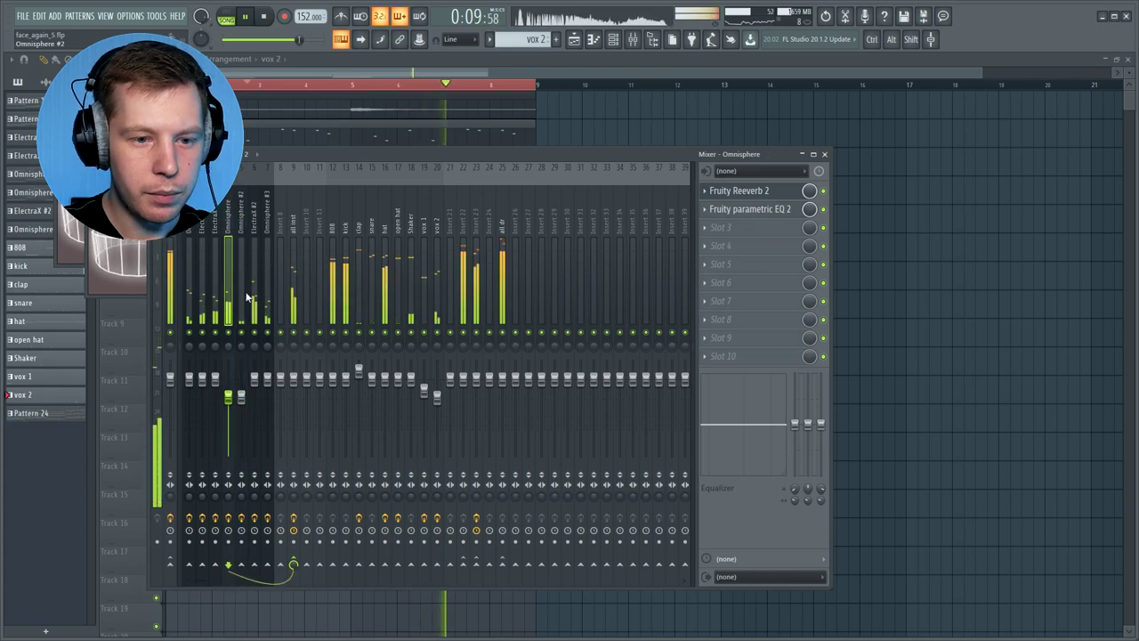
left_click(754, 197)
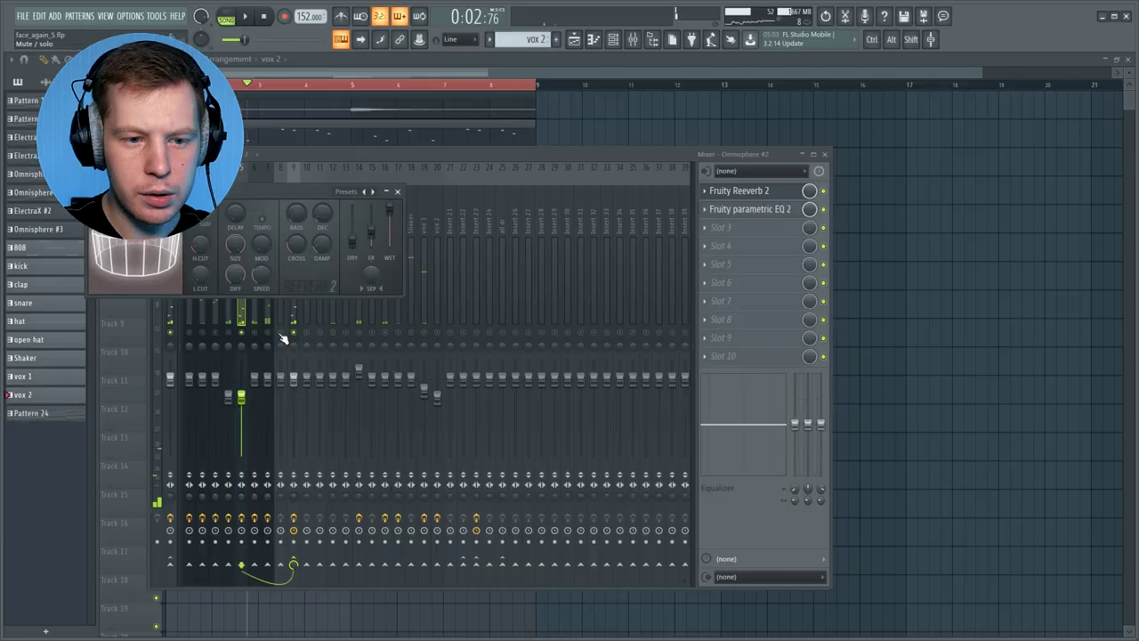
left_click(297, 341)
key("space")
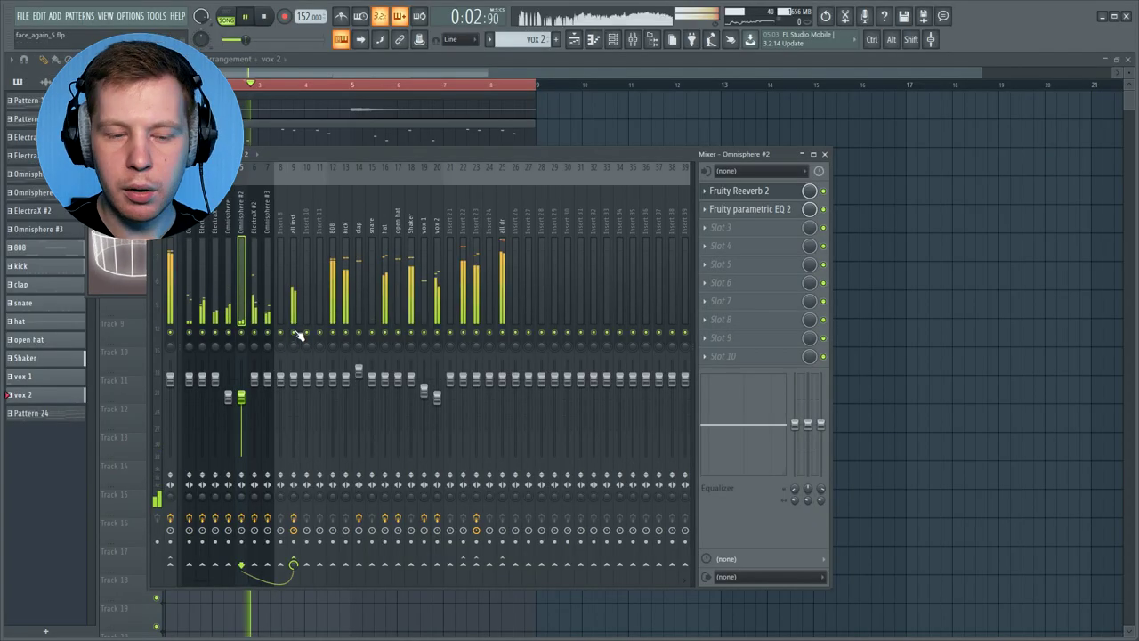
left_click_drag(228, 398, 228, 392)
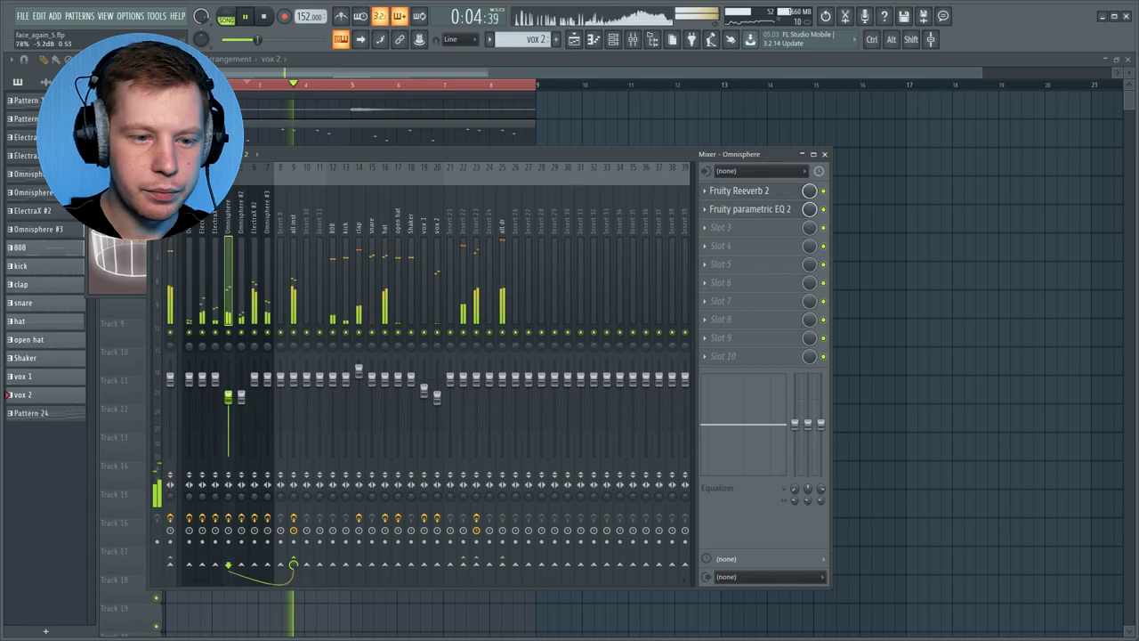
left_click(246, 394)
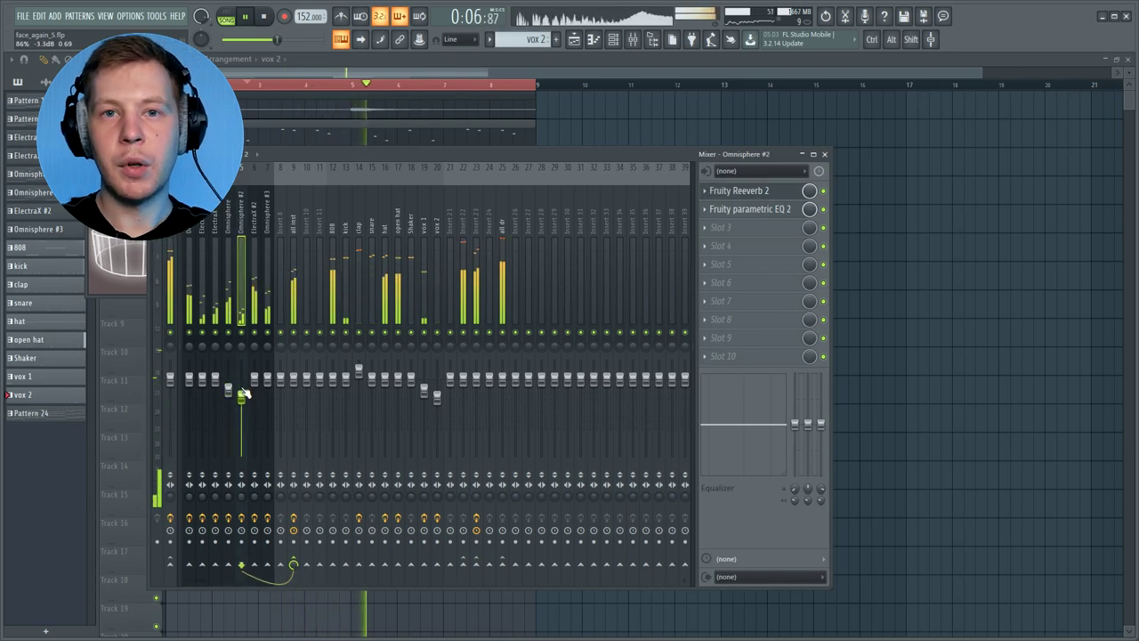
Load Fruity Soft Clipper in the first effect slot of the all dr track.
left_click(502, 223)
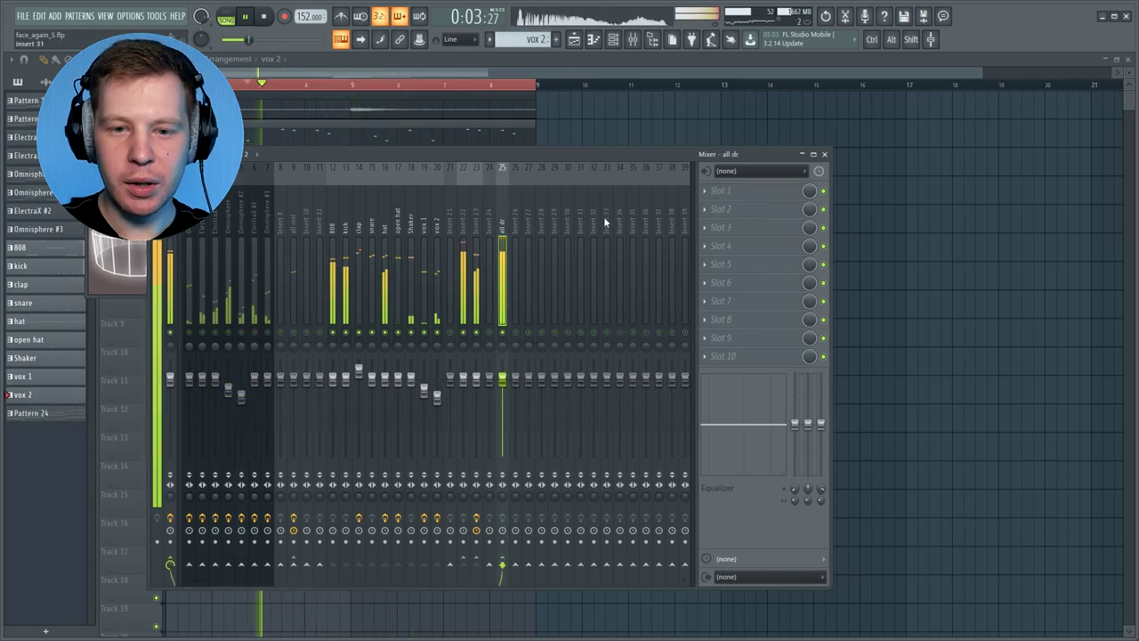
left_click(713, 191)
mouse_move(721, 206)
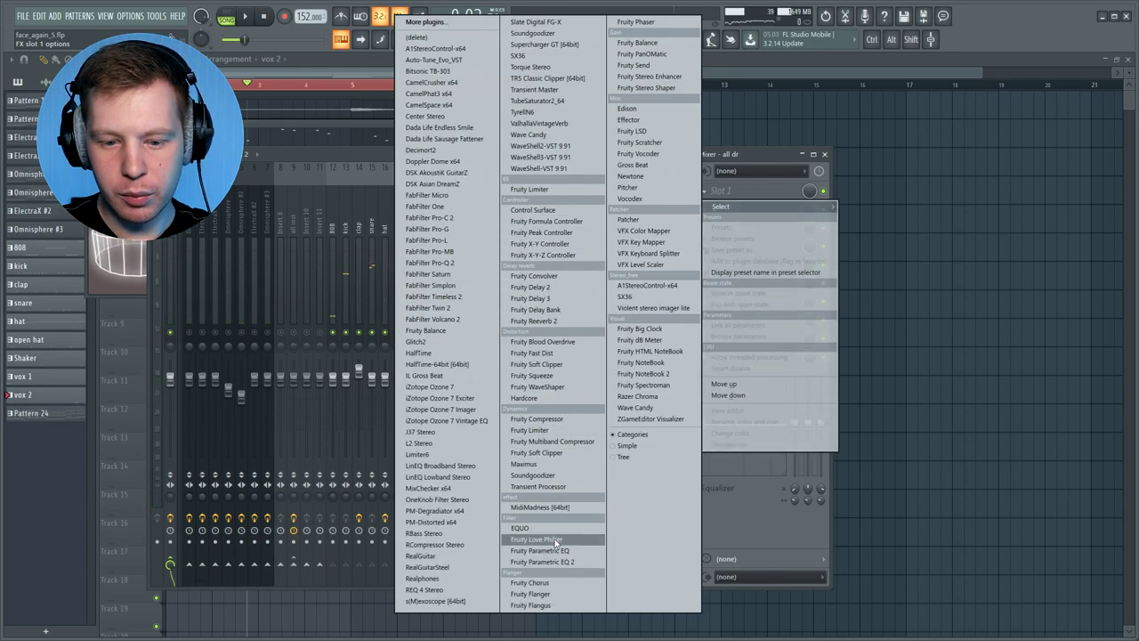
left_click(567, 367)
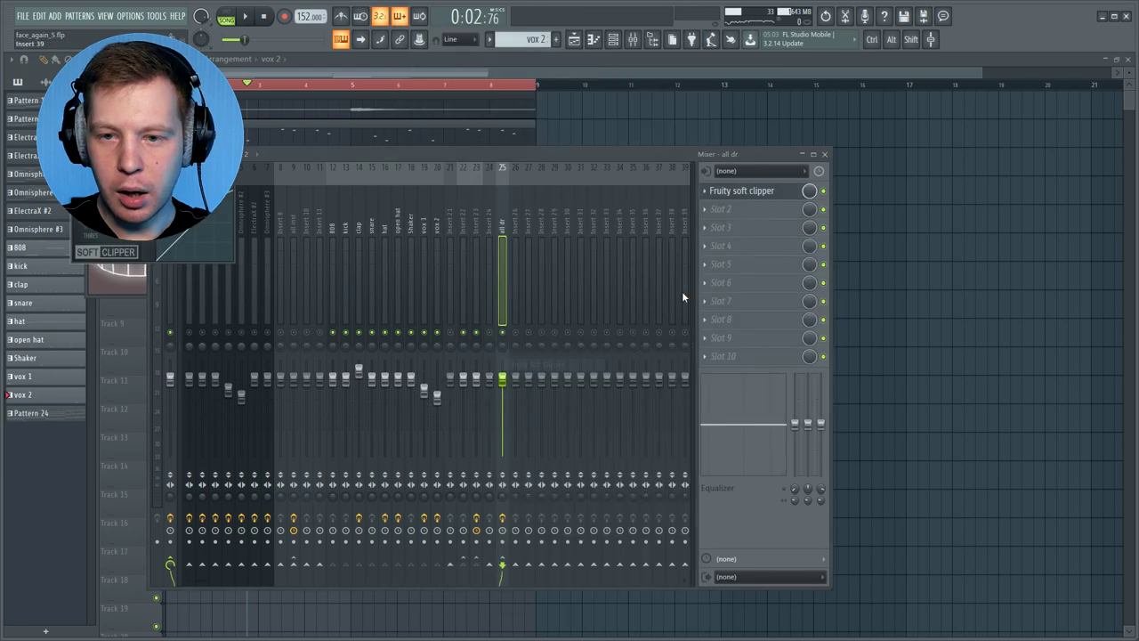
Load J37 Stereo in the second effect slot of the all dr track and choose a tape preset for it.
left_click(730, 209)
mouse_move(721, 224)
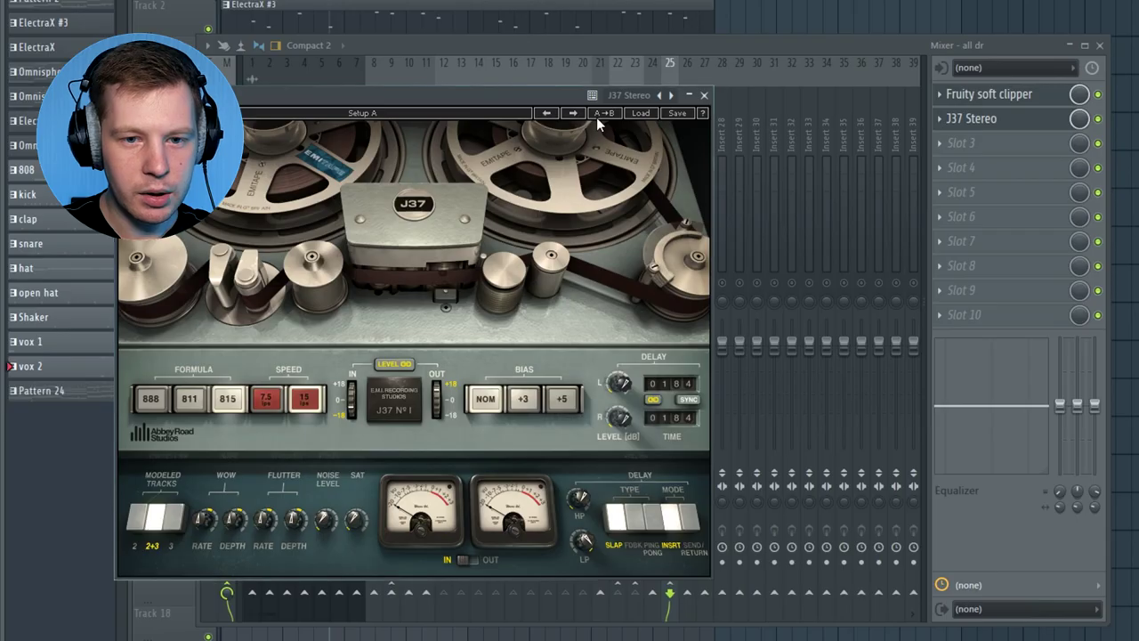
left_click(635, 100)
left_click(743, 434)
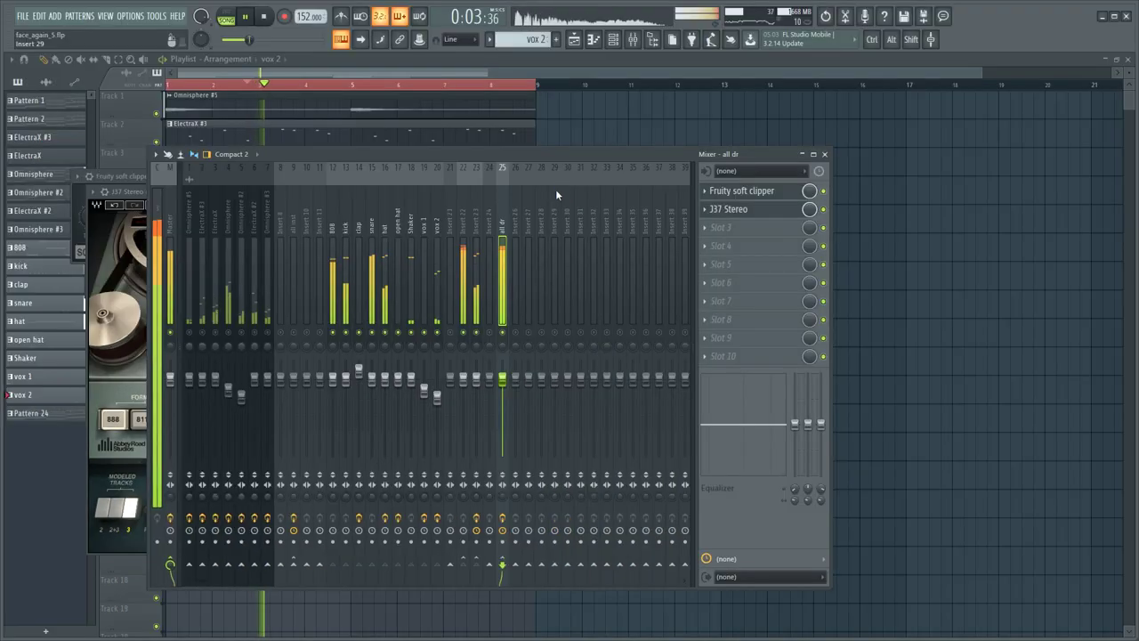
Rebalance the drums by raising the kick fader and lowering the 808 and Insert 23 faders.
left_click(477, 223)
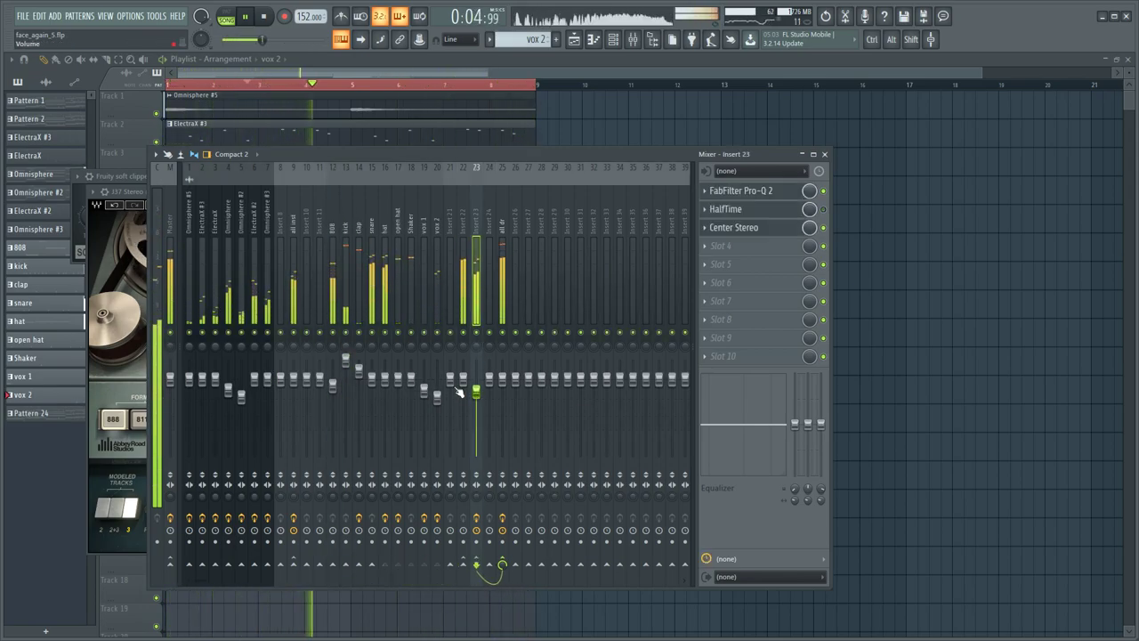
left_click(169, 267)
In the all inst track's FabFilter Pro-Q 2, set a 96 dB/oct high cut around 12.7 kHz and a narrow -5.57 dB bell at 411.69 Hz.
left_click(294, 267)
left_click(741, 227)
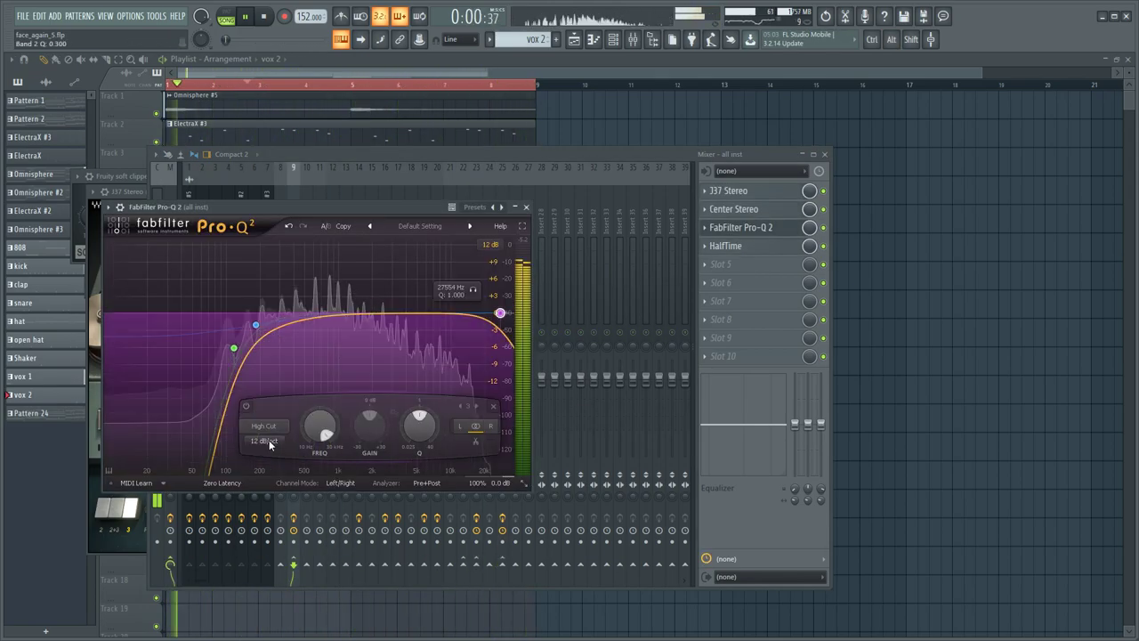
left_click(270, 445)
left_click(284, 554)
left_click_drag(505, 321, 479, 320)
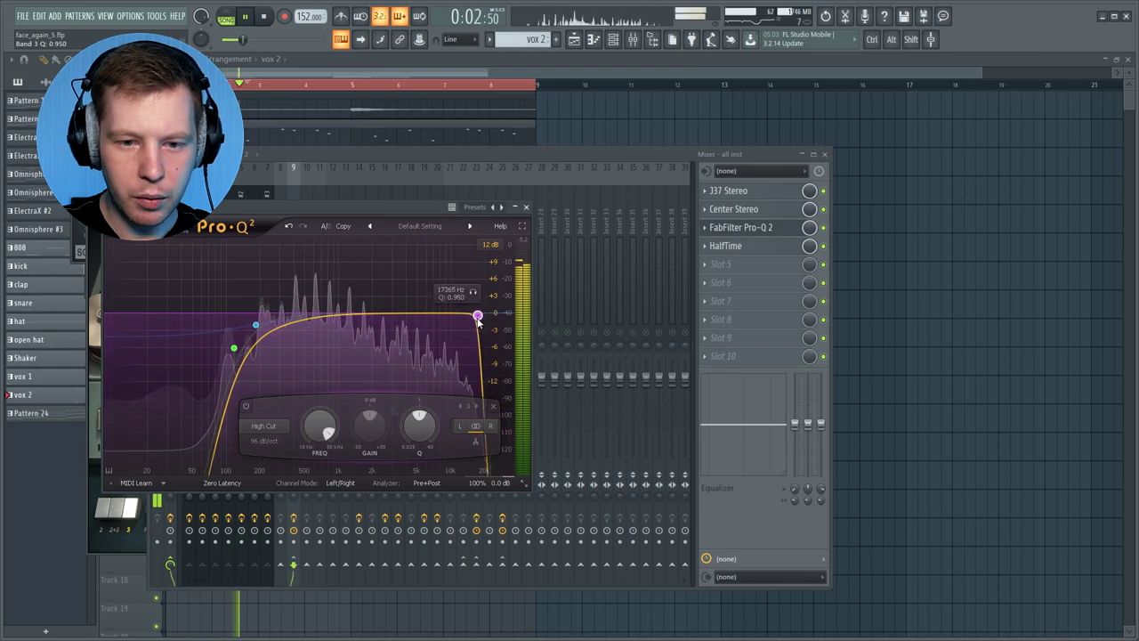
mouse_move(312, 359)
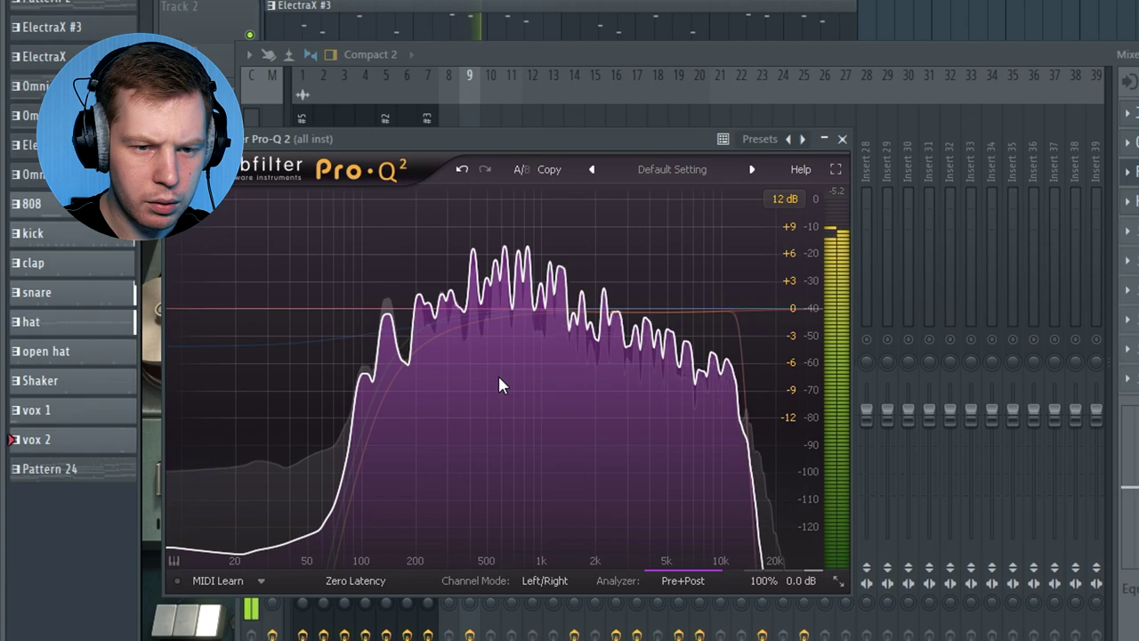
left_click_drag(473, 247, 472, 360)
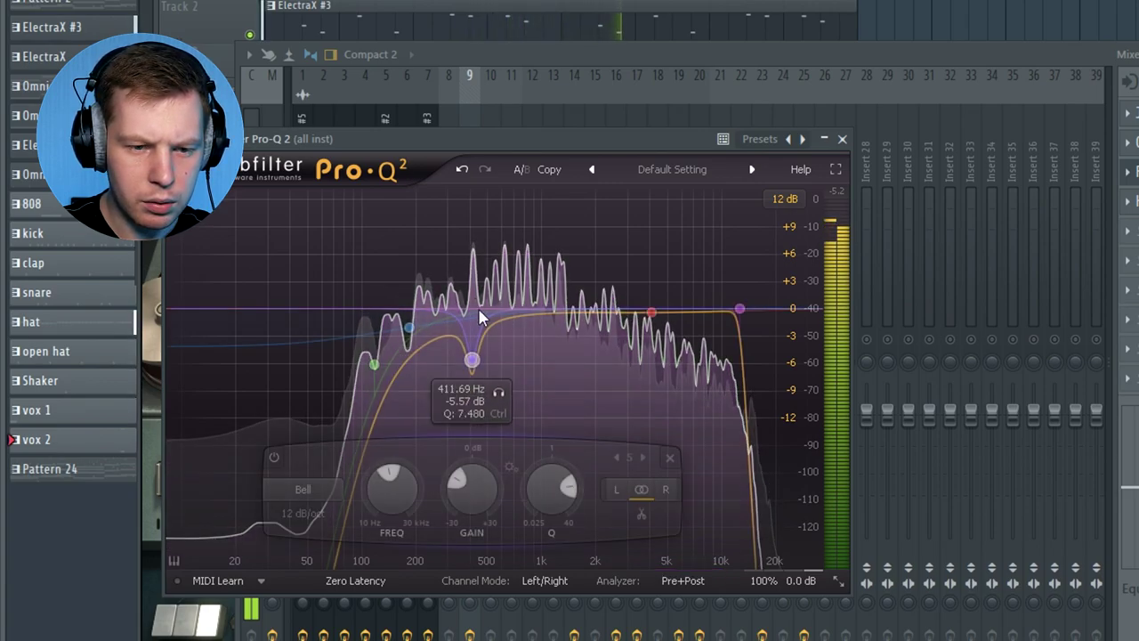
In iZotope Ozone 7 on the Master, set the Maximizer to IRC IV with a -0.3 dB ceiling and a -7.5 dB threshold.
left_click(500, 392)
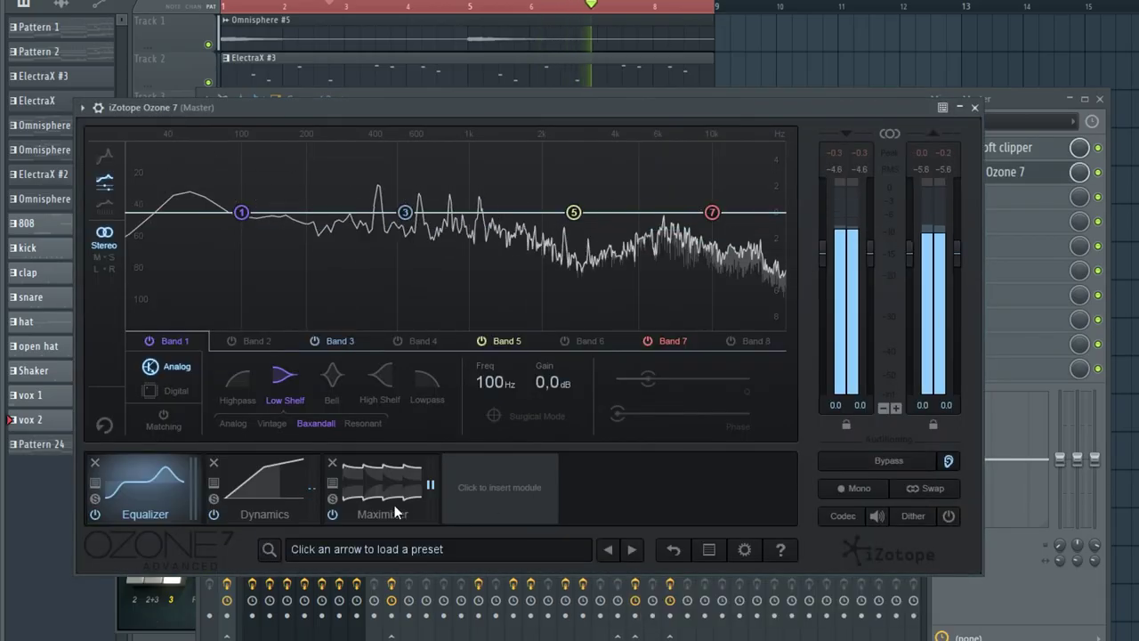
left_click(382, 485)
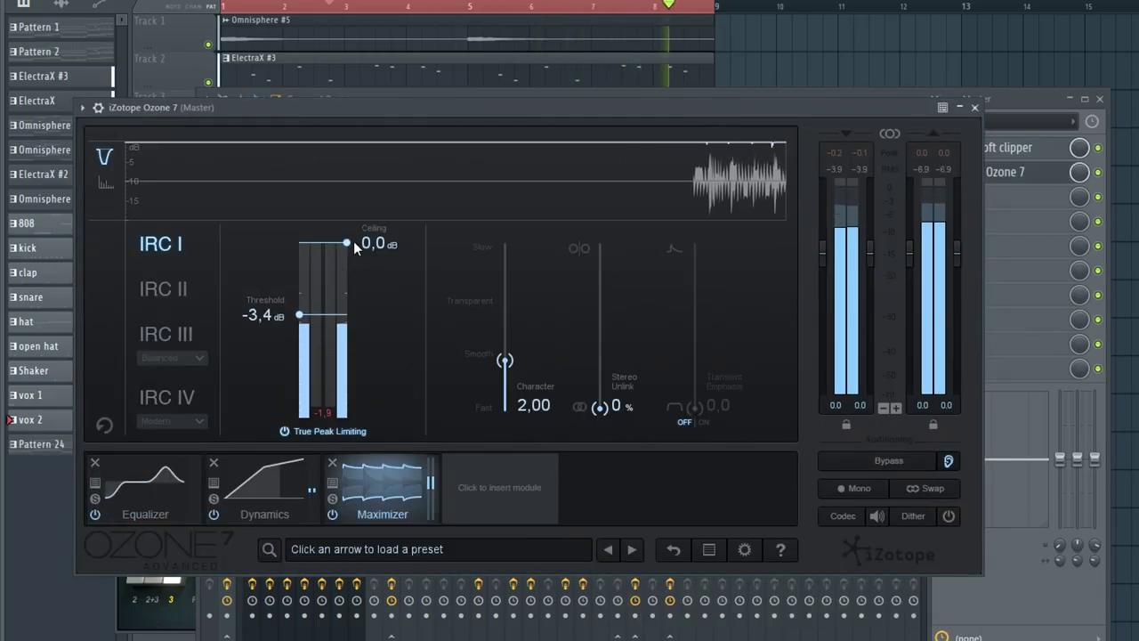
left_click_drag(353, 242, 352, 255)
left_click_drag(299, 314, 299, 352)
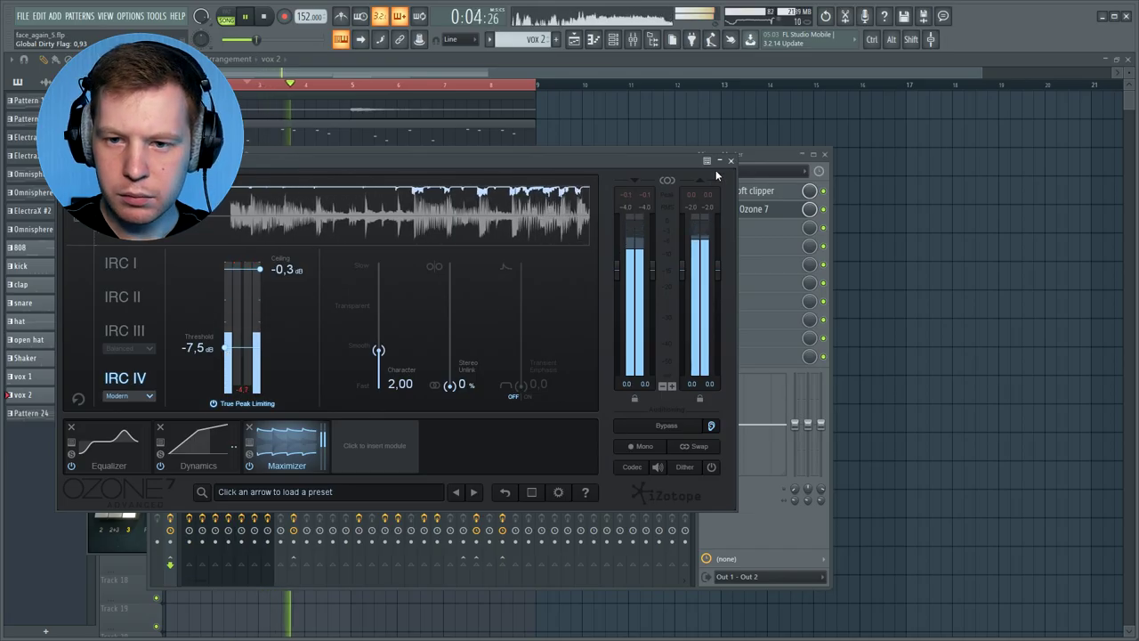
left_click(730, 161)
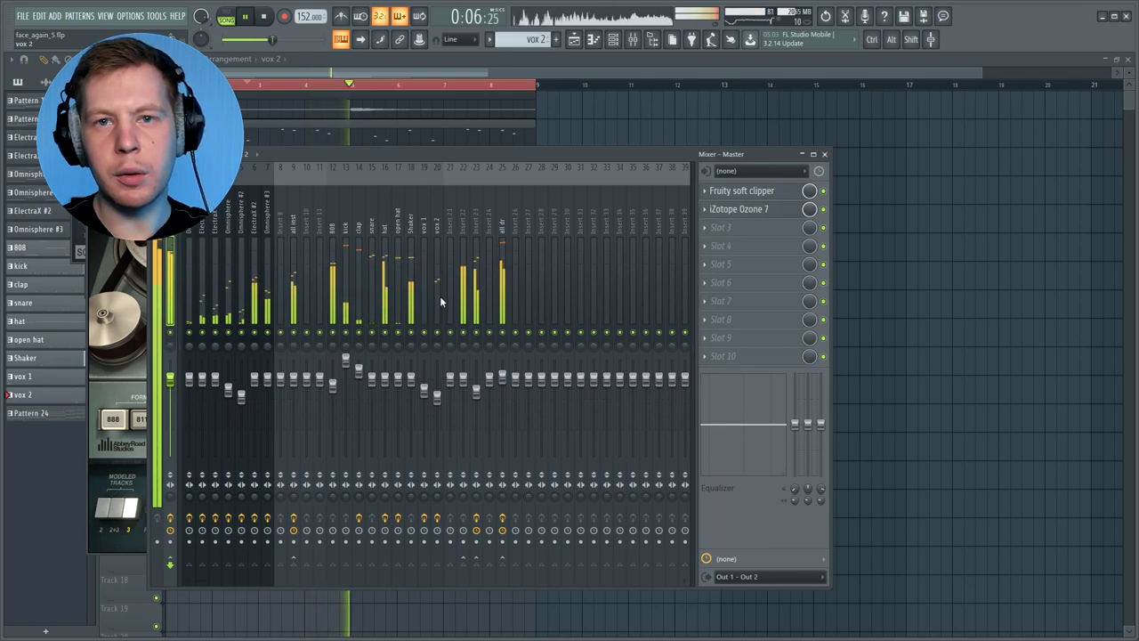
Pull the Insert 23 fader far down and lower the clap and snare faders.
left_click_drag(476, 389, 488, 465)
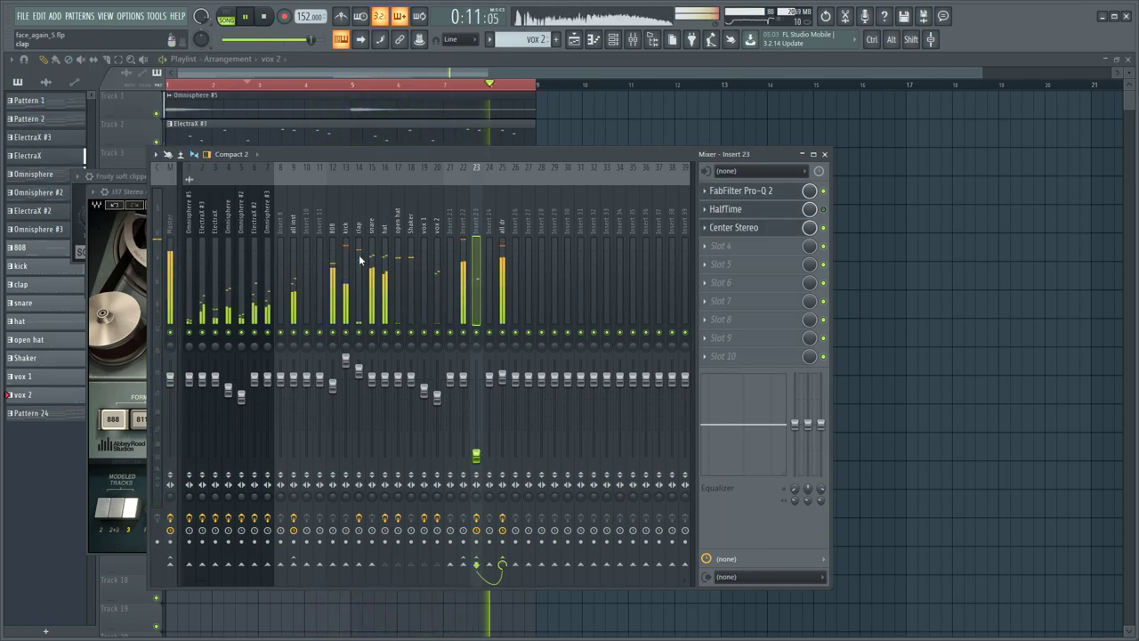
left_click_drag(359, 370, 358, 389)
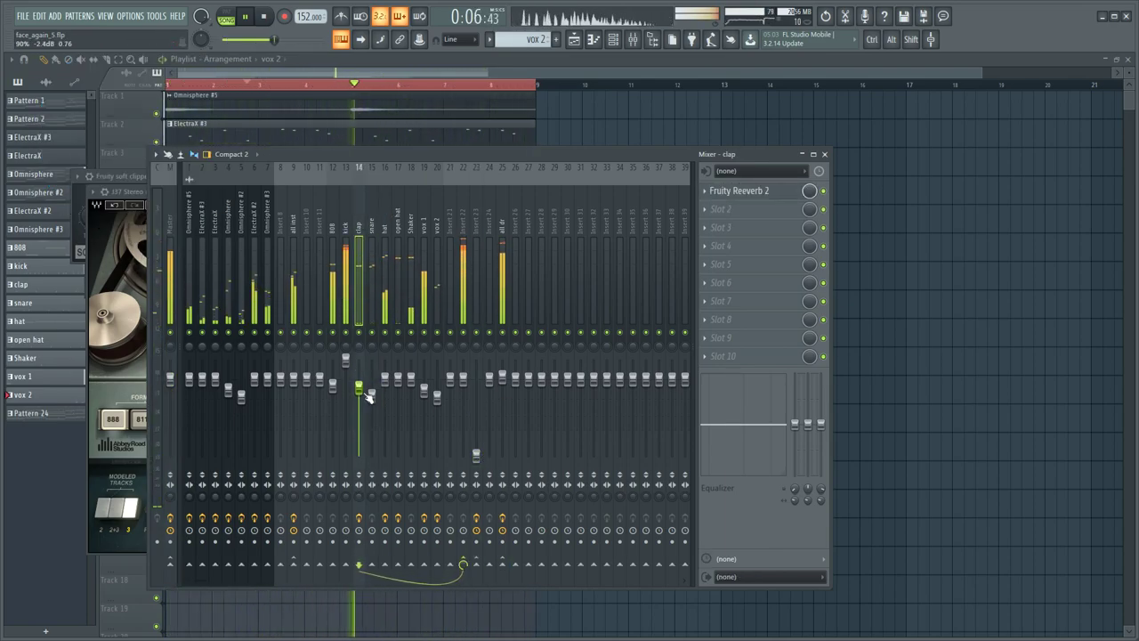
left_click(170, 267)
Add a narrow bell cut of about -8 dB near 140 Hz to the all inst track's FabFilter Pro-Q 2.
left_click(294, 268)
left_click(739, 228)
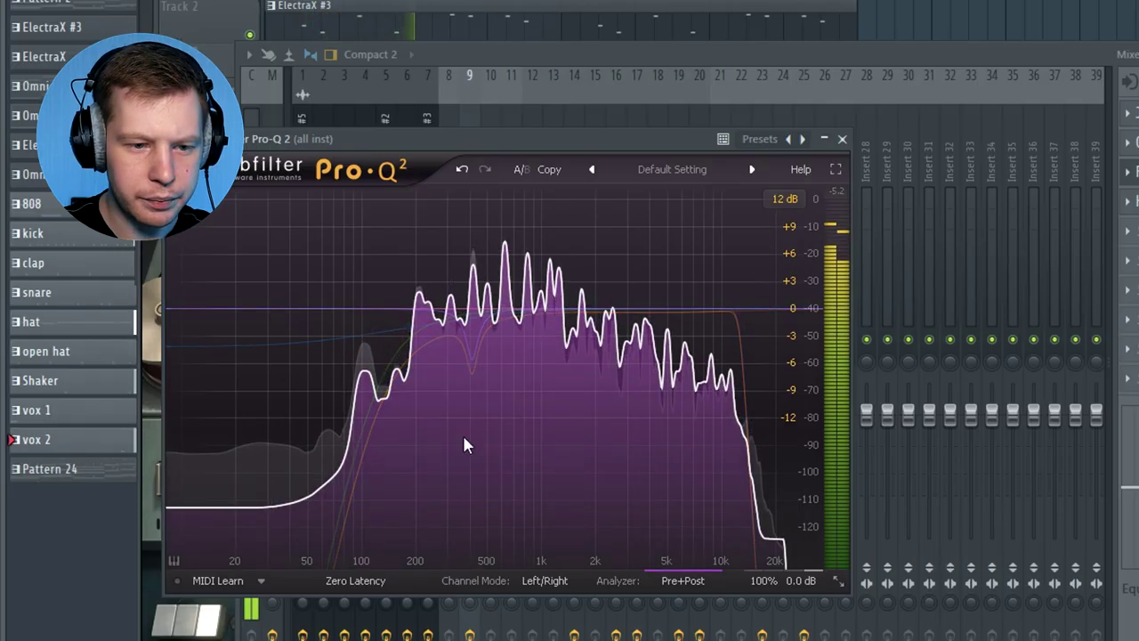
left_click(386, 335)
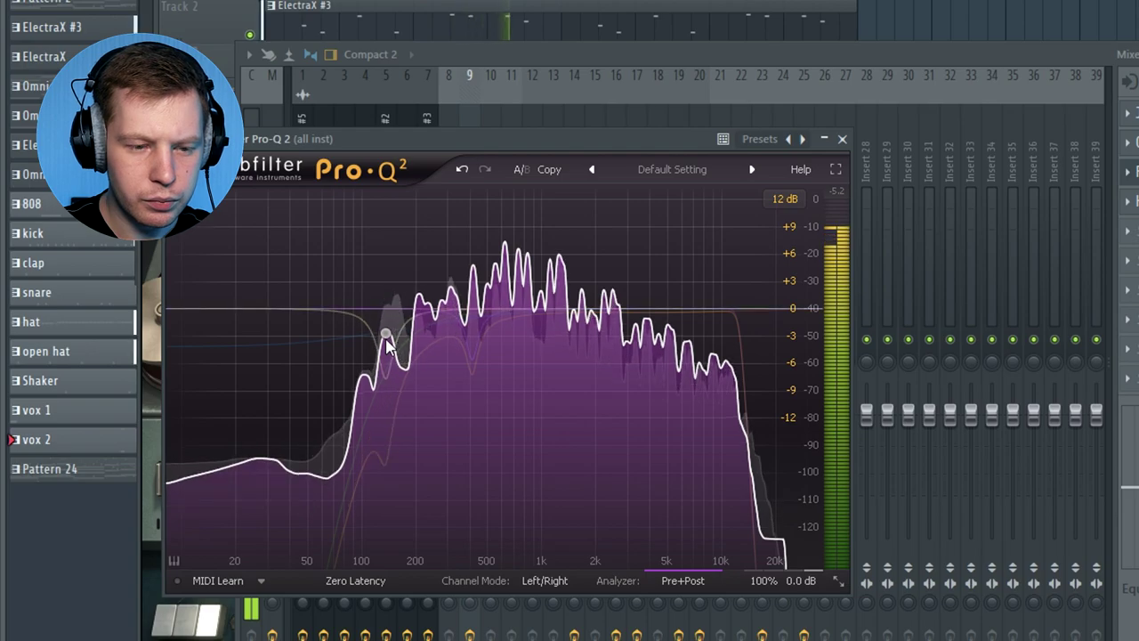
left_click_drag(386, 341, 384, 378)
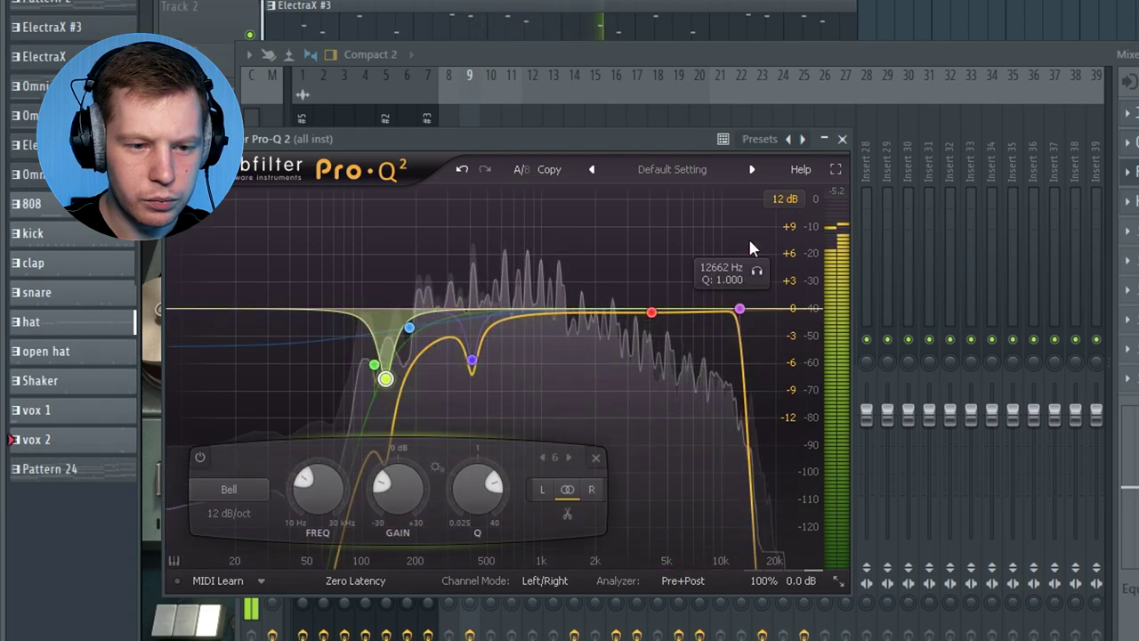
left_click(843, 141)
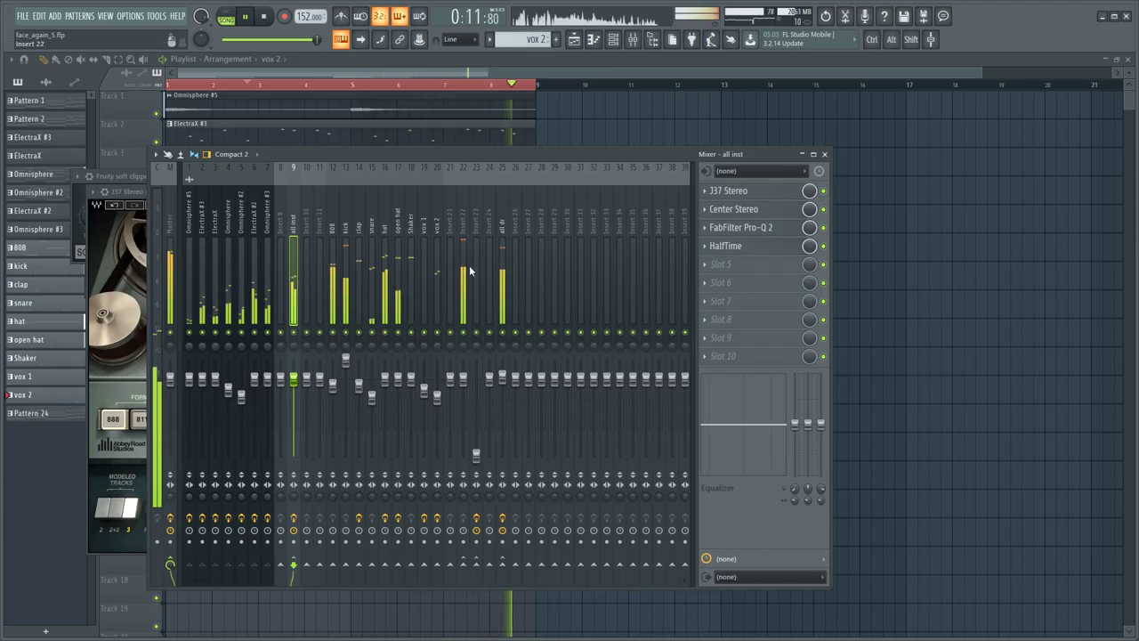
Raise Insert 23 to 67% volume, lift the Shaker, vox 1 and vox 2 faders and lower the open hat.
left_click(359, 276)
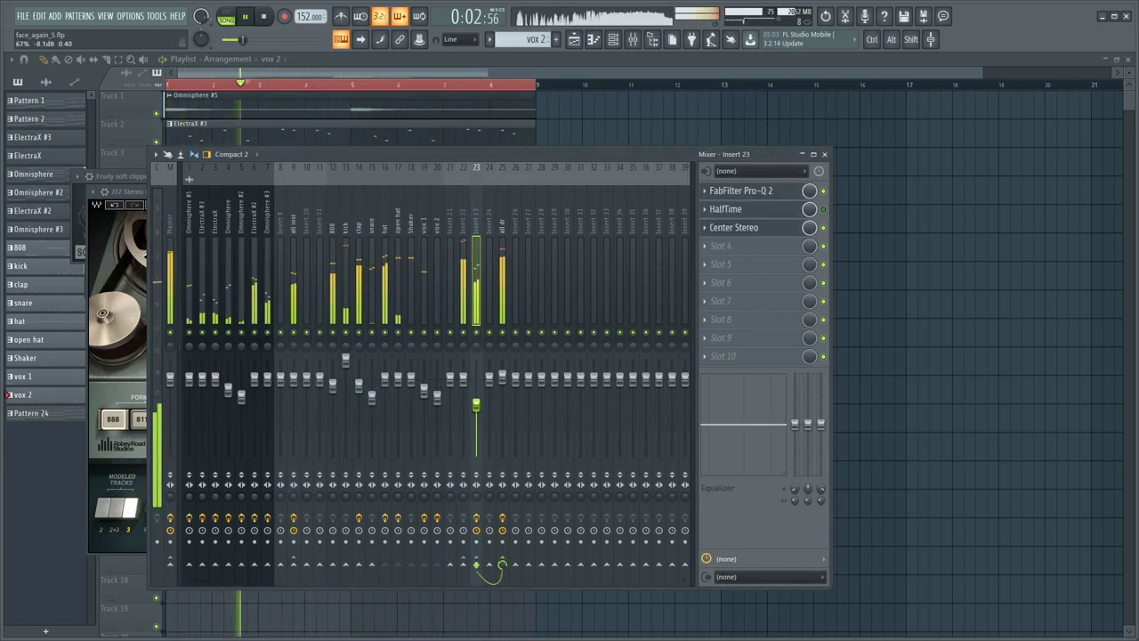
left_click(382, 204)
left_click(424, 387)
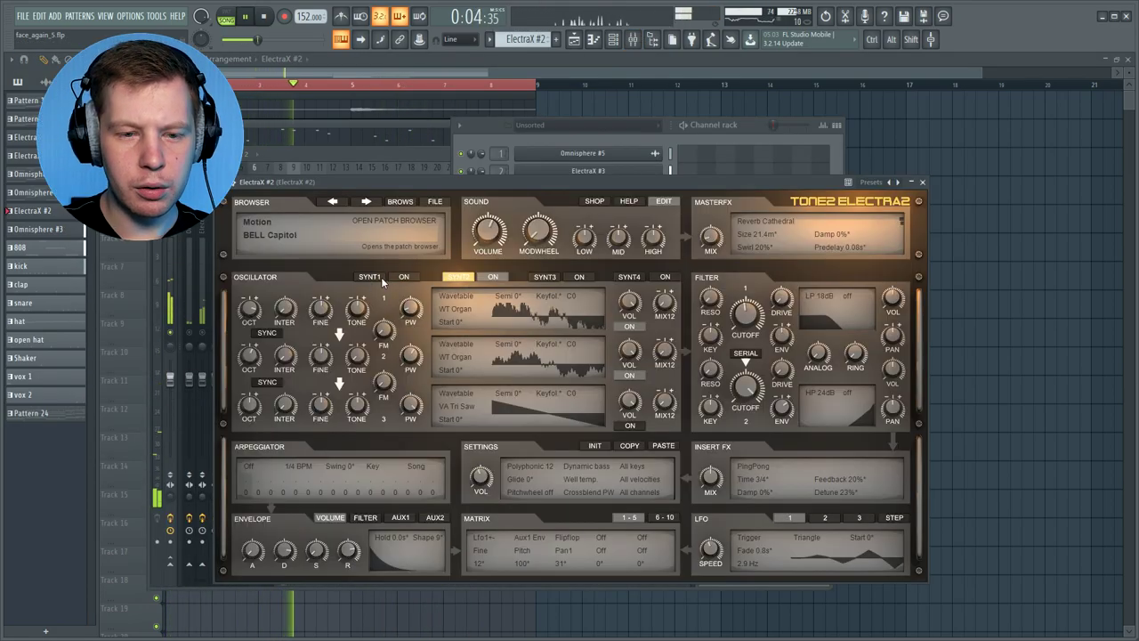
Close the ElectraX #2 synth, unsolo the tracks and adjust the ElectraX #2 fader while auditioning it in the full mix.
left_click(923, 182)
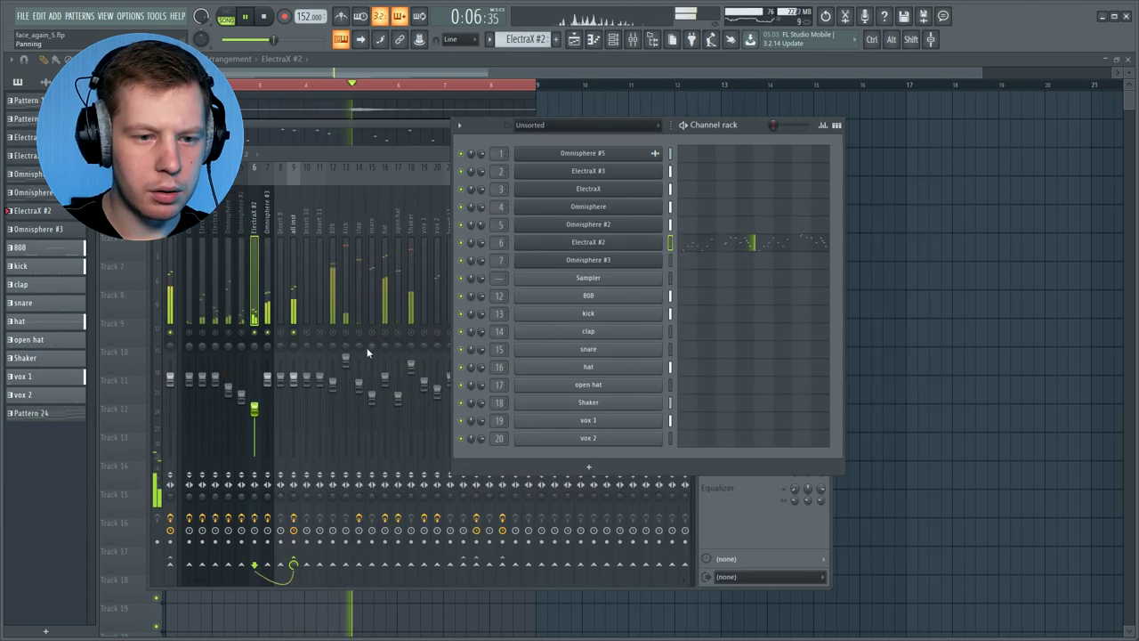
left_click(267, 328)
key("space")
key("space")
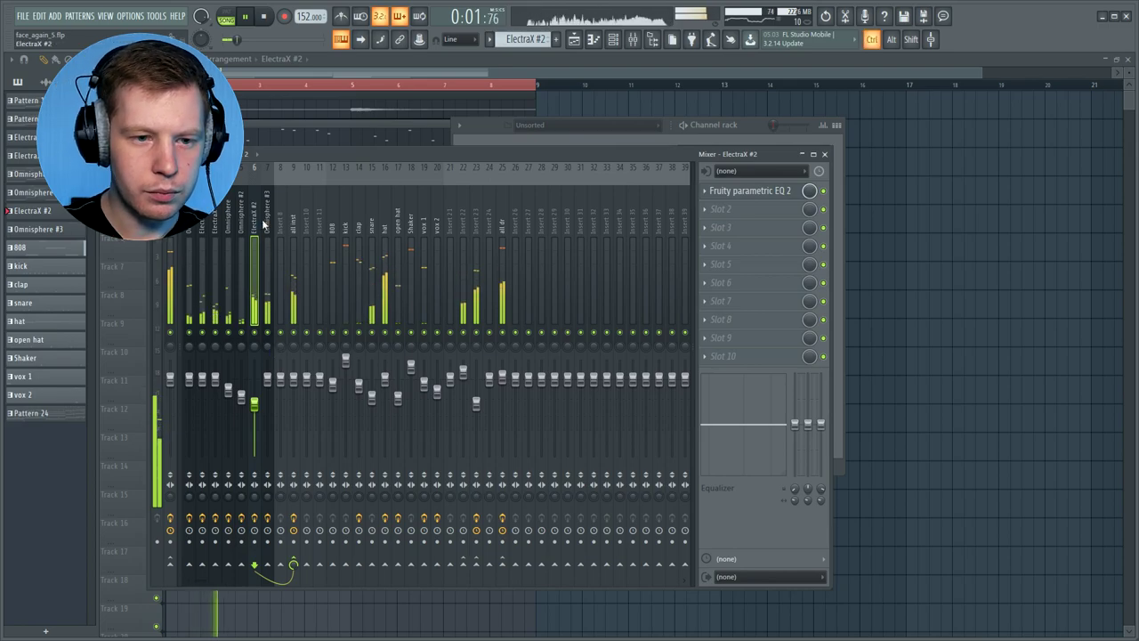
left_click(267, 285)
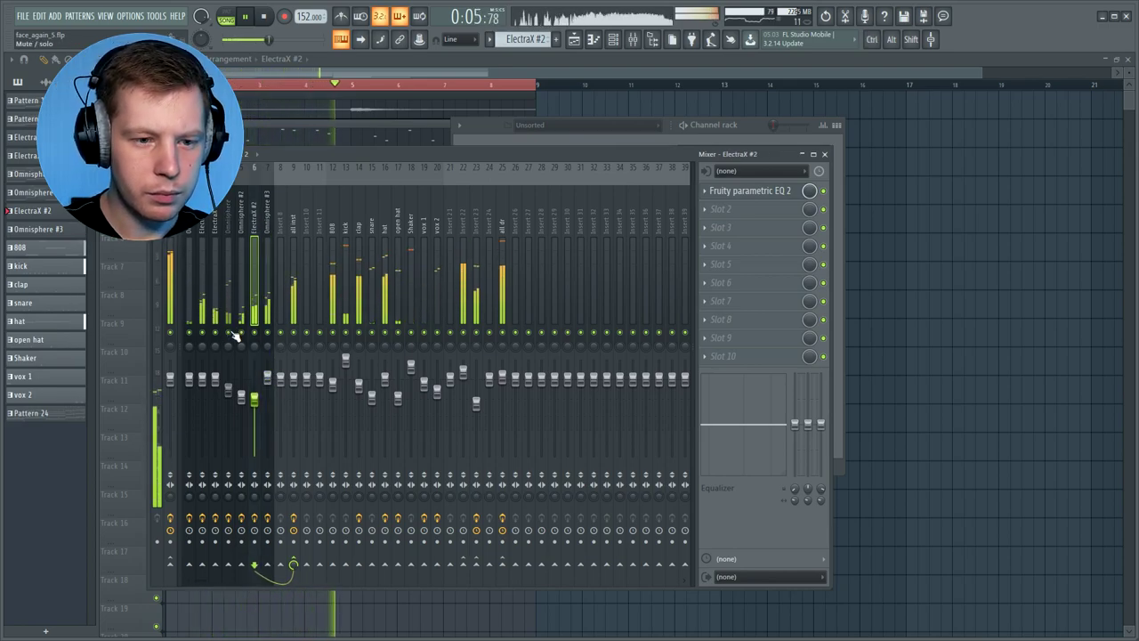
Add a Dynamic EQ with the Low End Control preset and an Imager with the Enhanced Space preset to the Master's Ozone 7.
left_click(170, 294)
key("space")
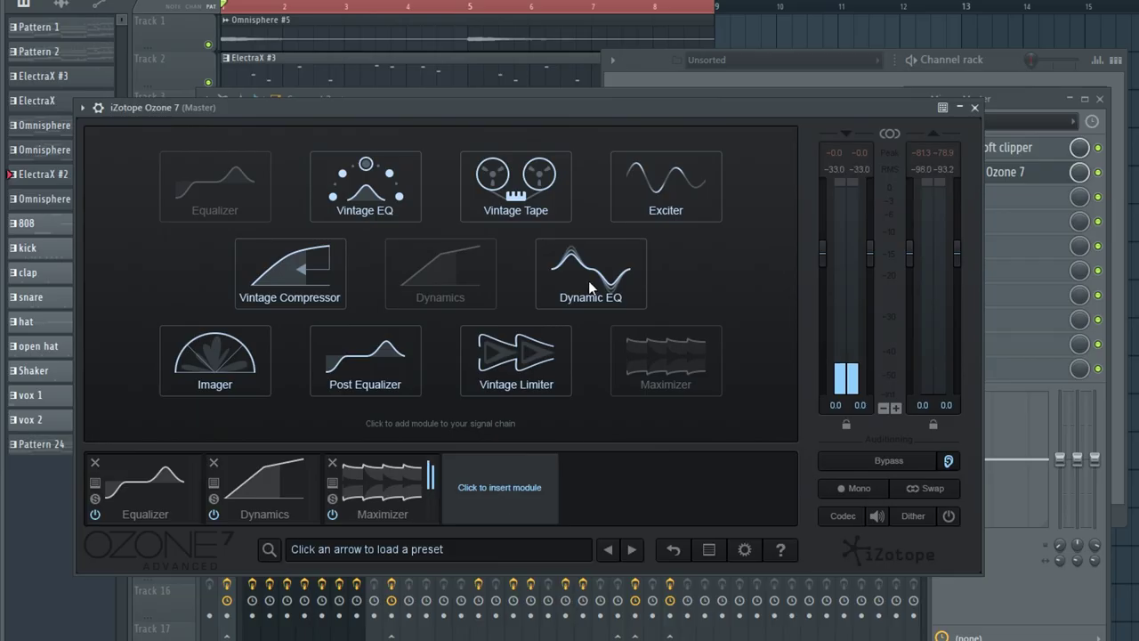
left_click(441, 290)
left_click(537, 389)
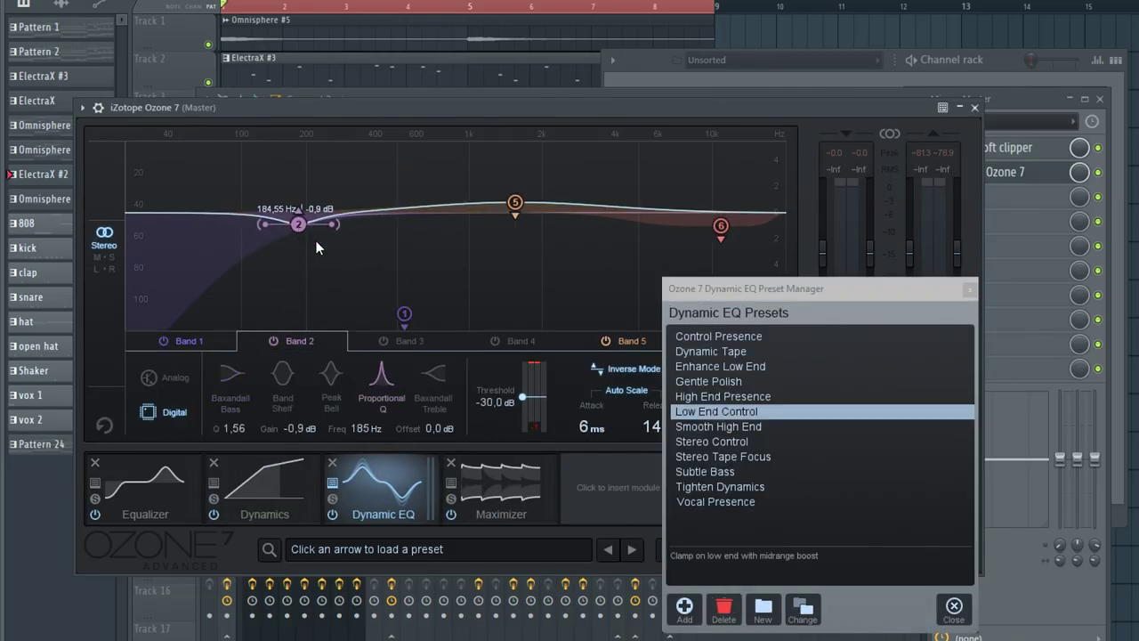
left_click(567, 491)
left_click(712, 365)
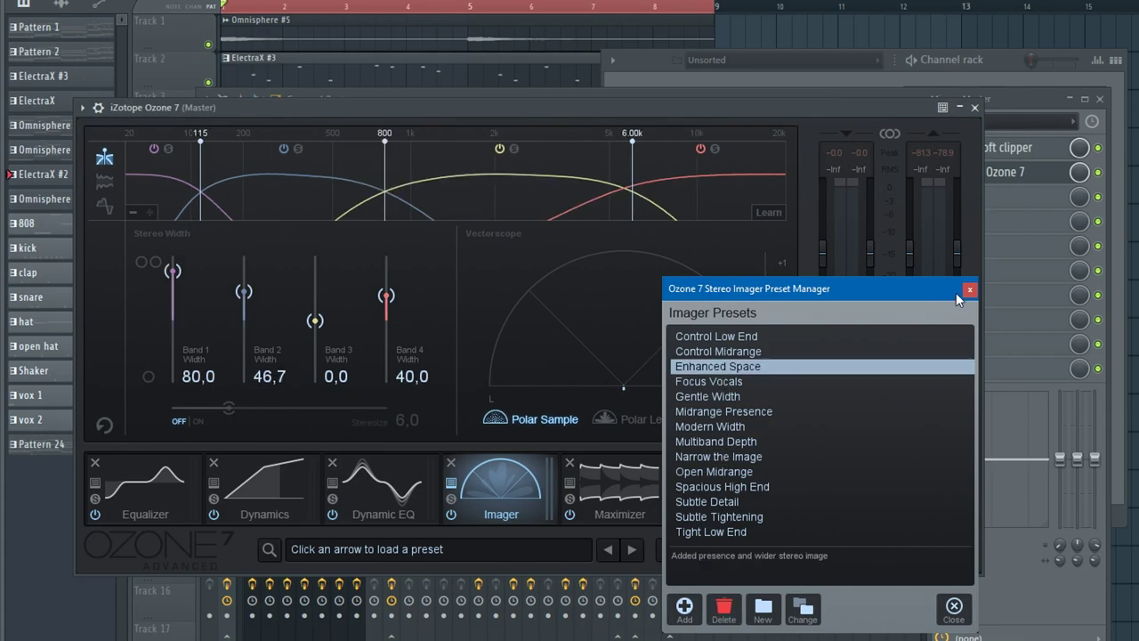
Close the Imager presets and adjust the Maximizer threshold in the Master's Ozone 7.
left_click(968, 288)
left_click(620, 490)
left_click_drag(300, 363, 301, 359)
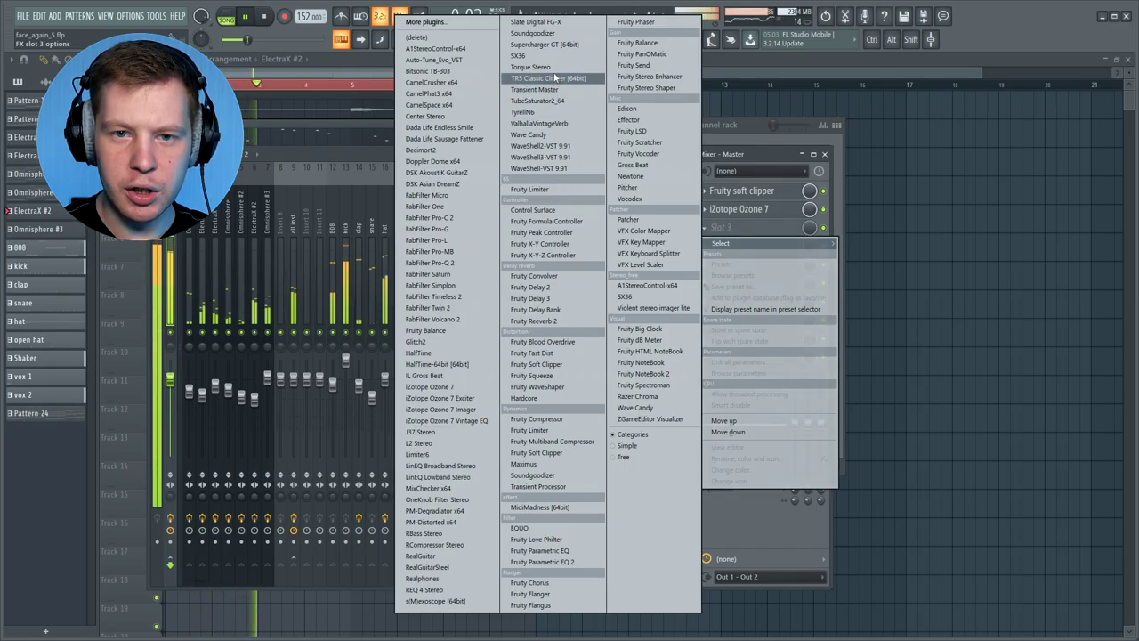
Add s(M)exoscope to the Master, inspect the waveform and raise the Ozone 7 Maximizer threshold slightly.
left_click(435, 601)
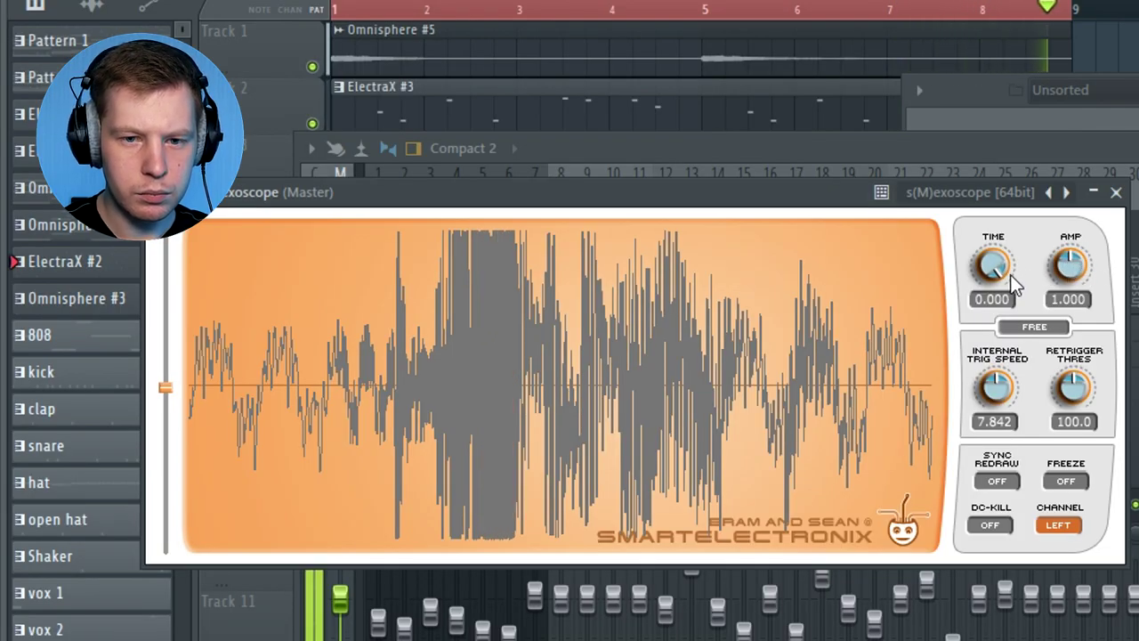
left_click(1117, 194)
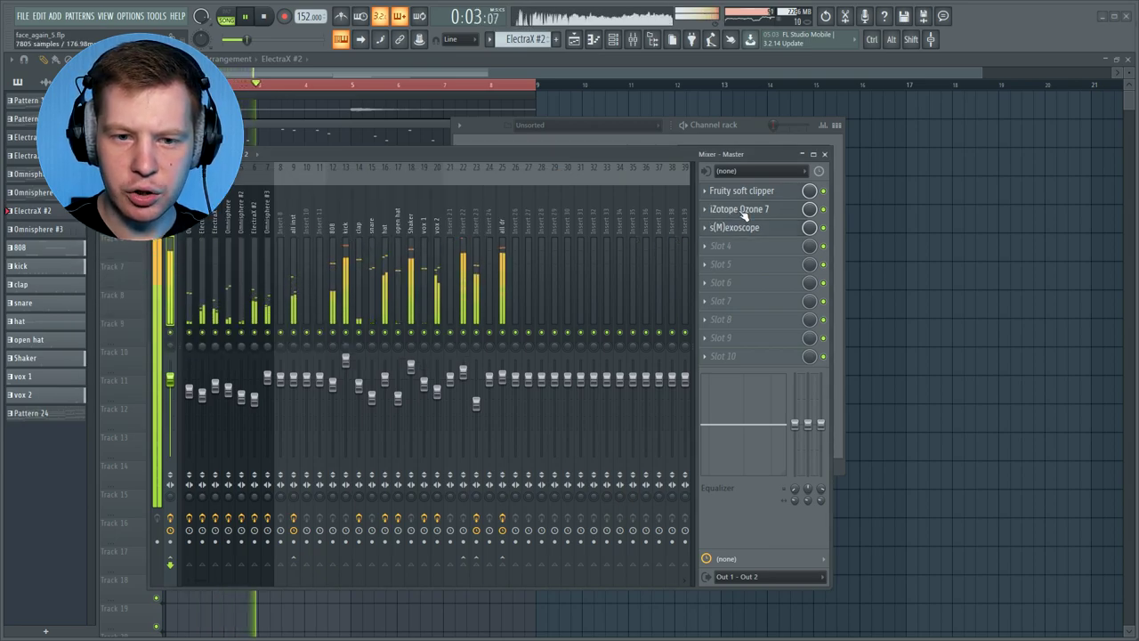
left_click(684, 252)
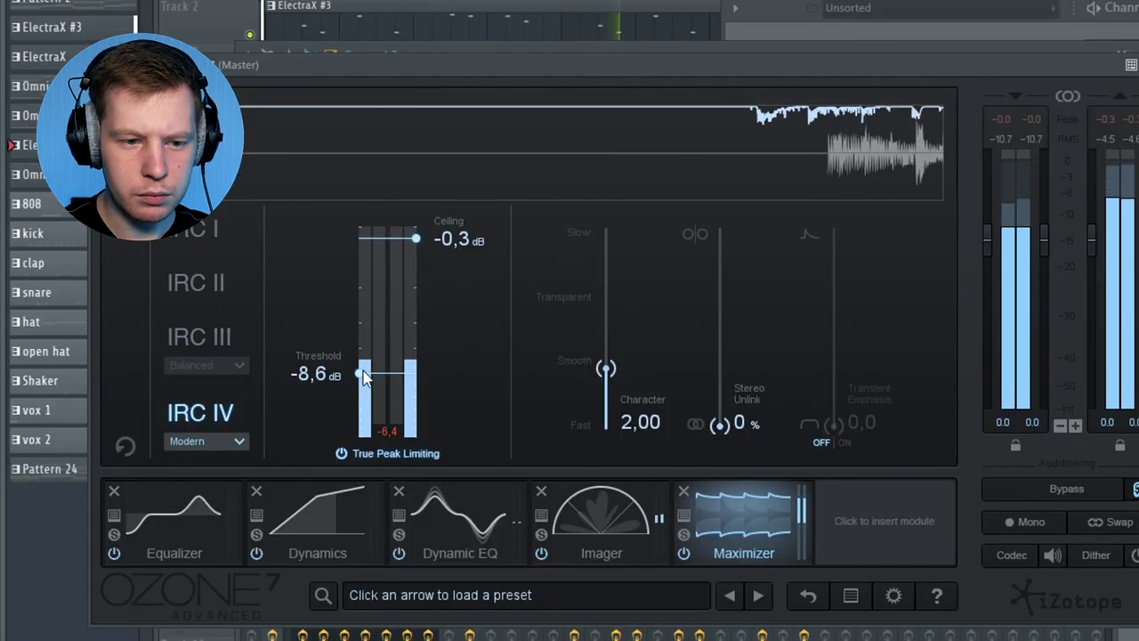
left_click_drag(363, 375, 364, 361)
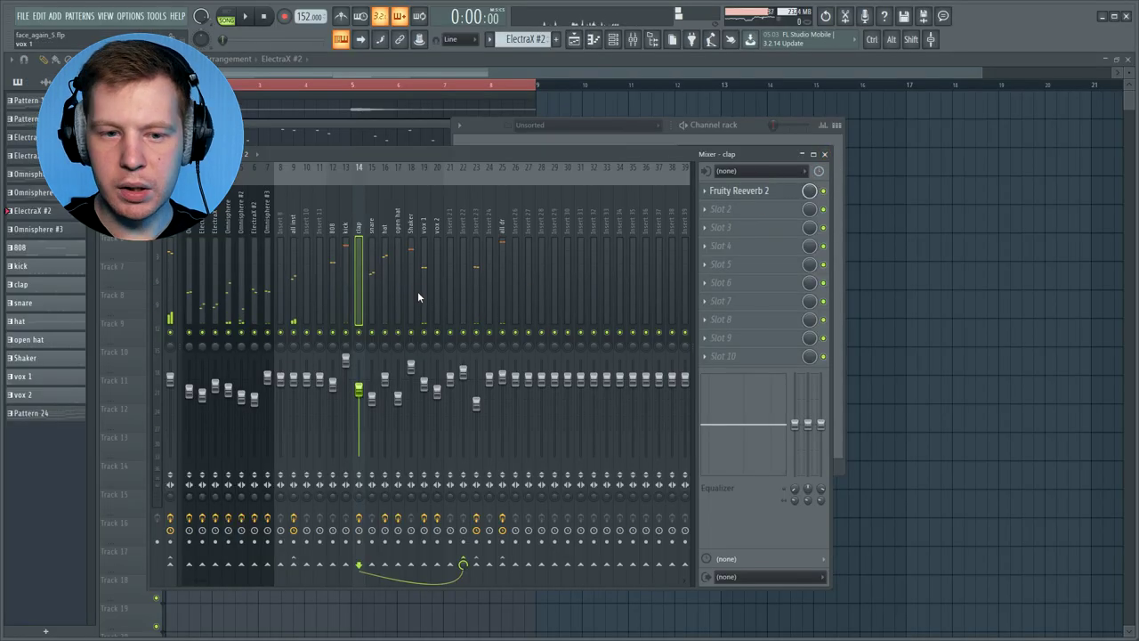
Build a melody-only intro in bars 1 to 8 of the playlist and duplicate the full section at bar 9 to bar 17.
key("Left")
key("Left")
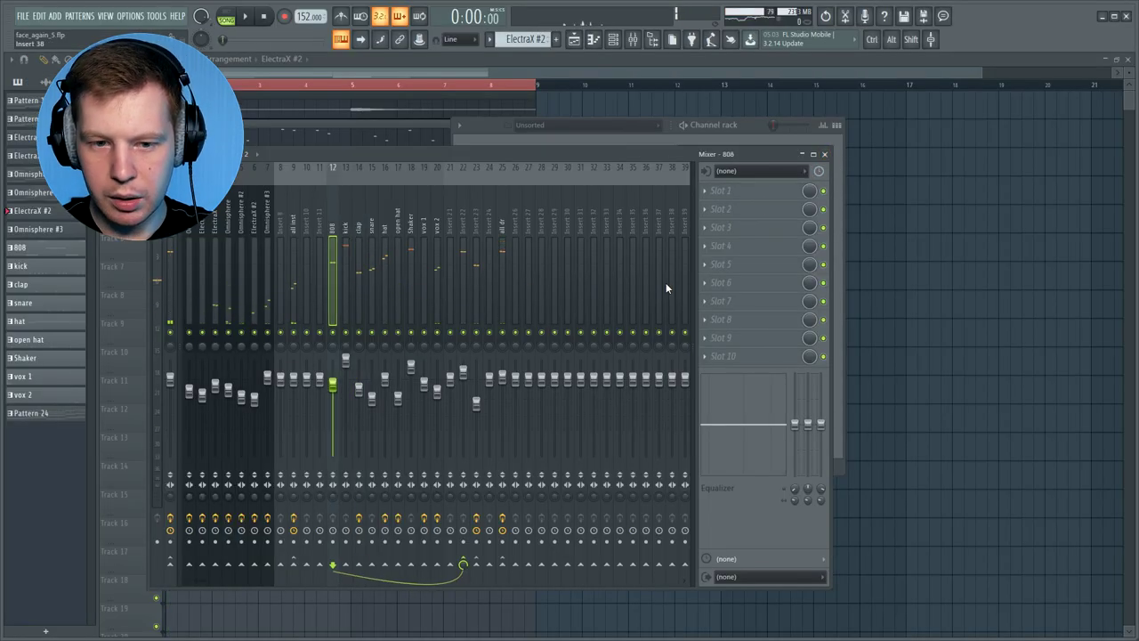
key("F12")
left_click(573, 40)
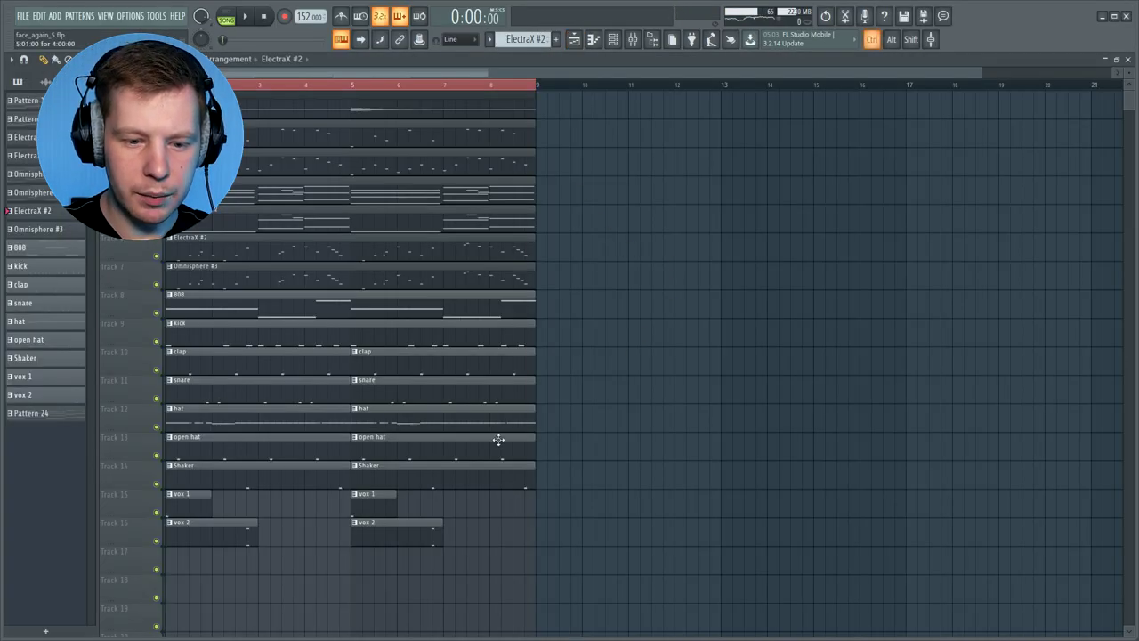
scroll(499, 440, "down", 1)
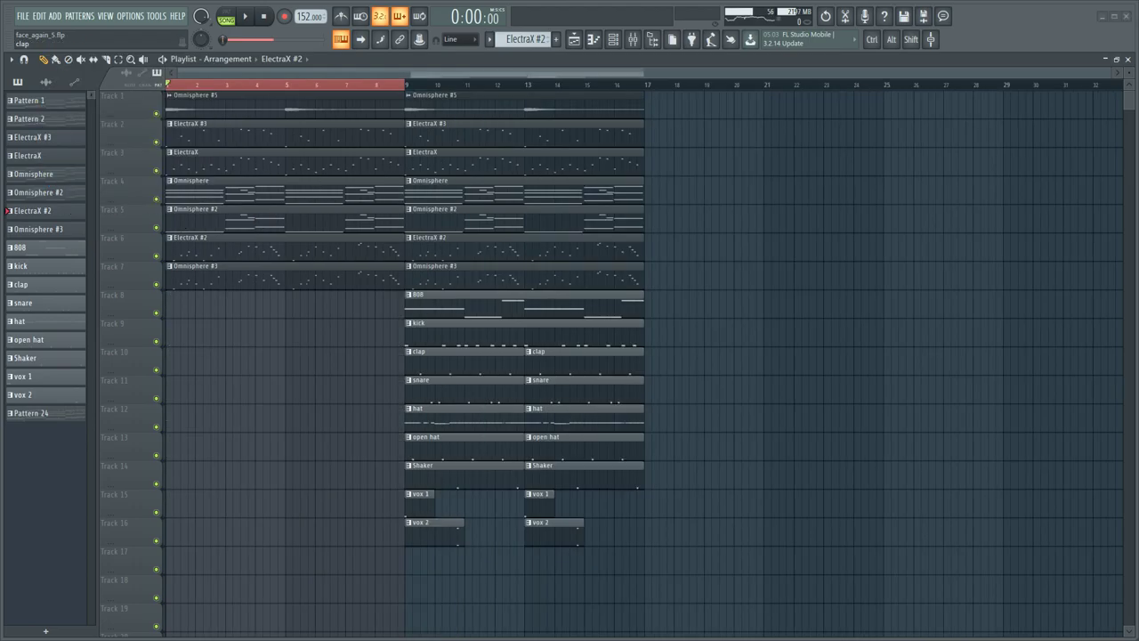
left_click_drag(404, 92, 646, 548)
key("ctrl+b")
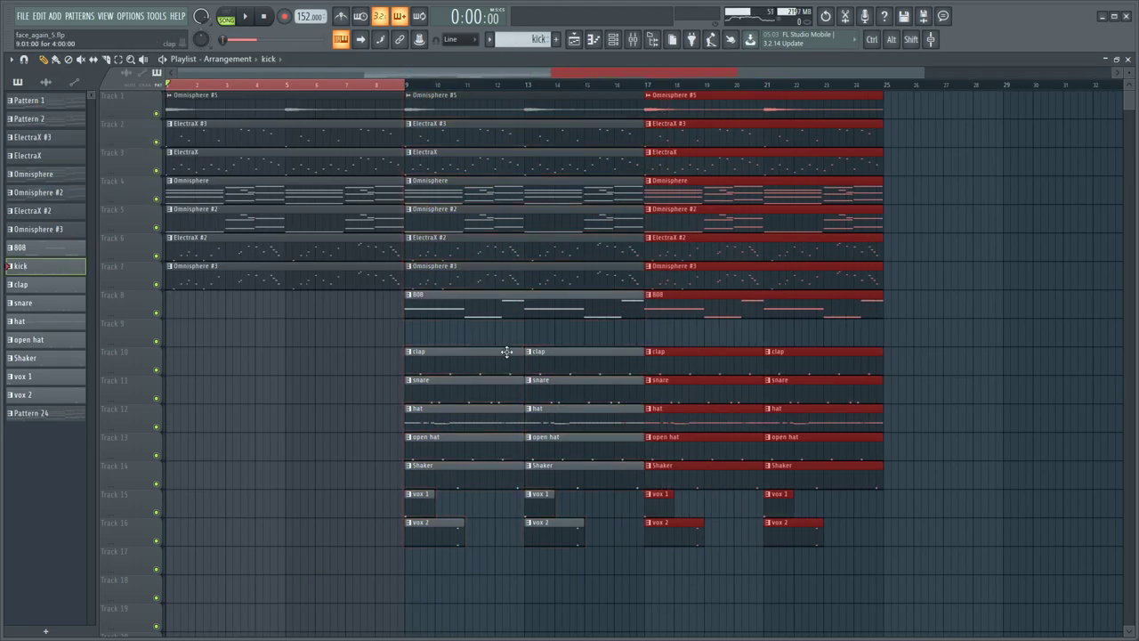
Extend the arrangement and copy the Omnisphere, Omnisphere #2, ElectraX #2, Omnisphere #3 and hat clips to bar 41.
scroll(234, 315, "down", 1)
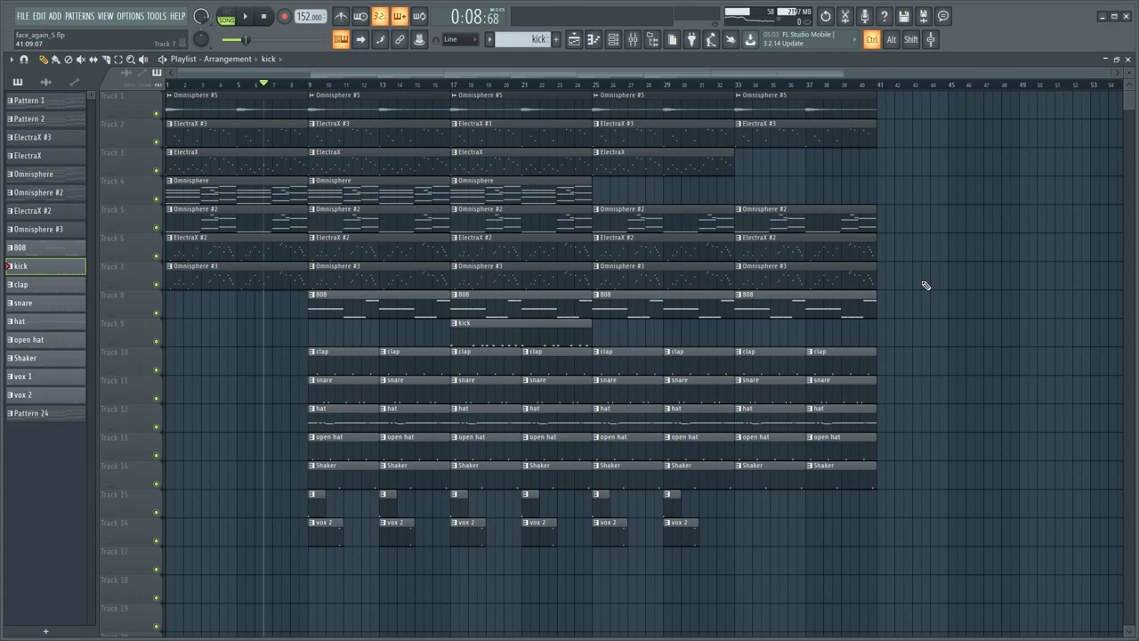
left_click_drag(783, 184, 932, 187)
left_click_drag(777, 228, 912, 229)
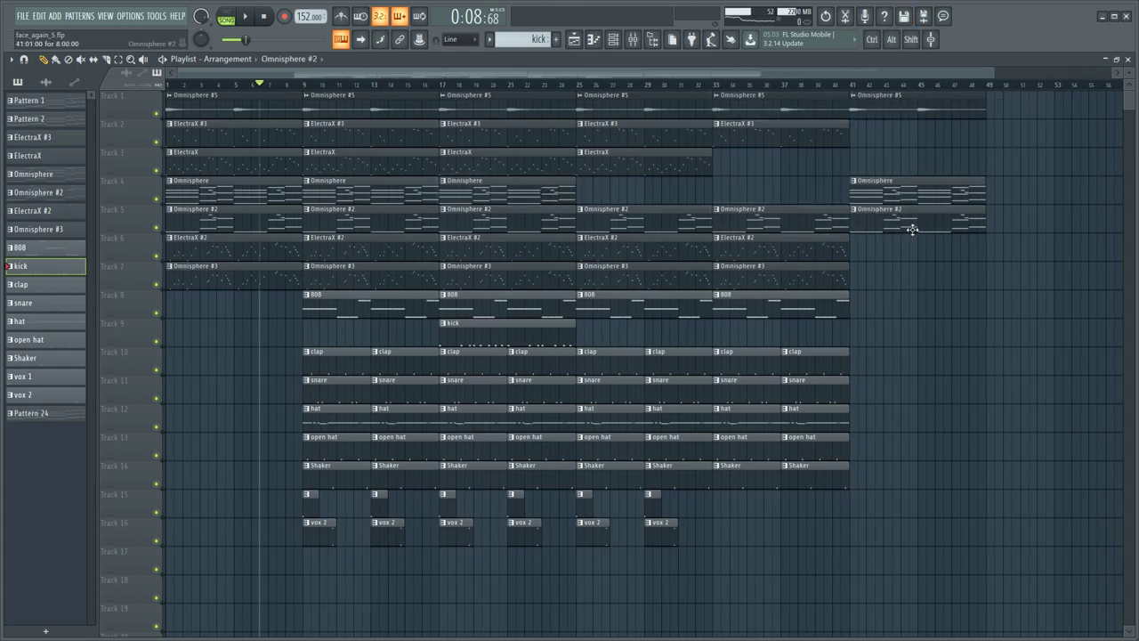
key("ctrl+v")
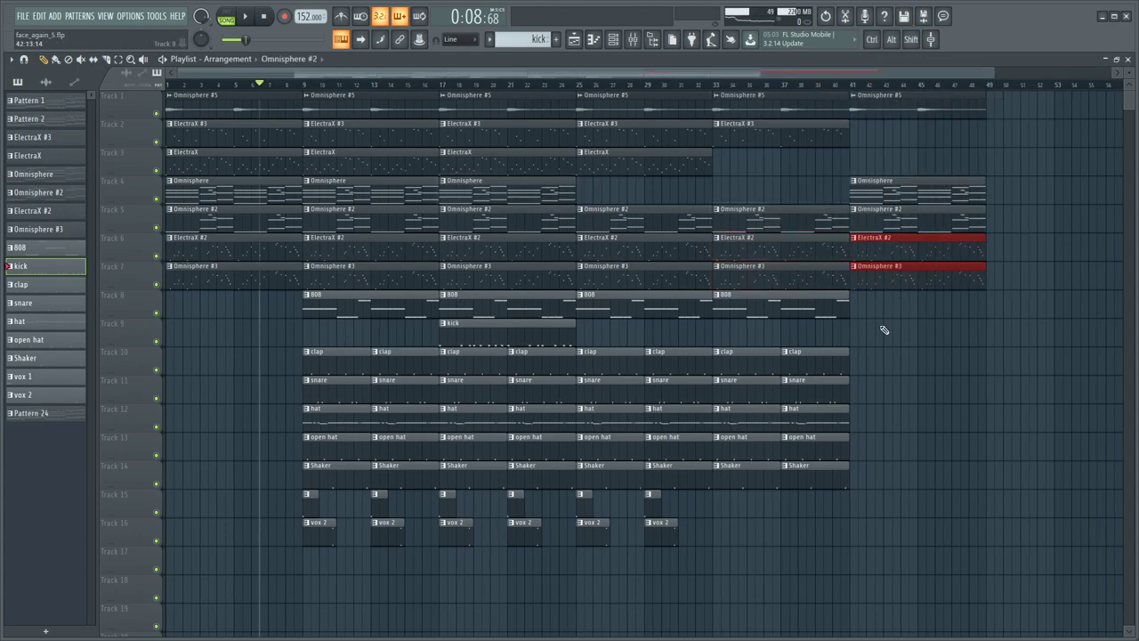
left_click_drag(783, 411, 920, 411)
Place an 808 clip at bar 41, trim the preceding 808 to start at bar 37 and add a kick clip at bar 33.
left_click(854, 303)
left_click(785, 303)
left_click_drag(712, 331, 771, 342)
left_click(780, 339)
Copy all clips of bars 17 to 24 to bar 49, leaving the ElectraX clip out of the copy.
scroll(779, 338, "down", 2)
left_click_drag(529, 91, 406, 542)
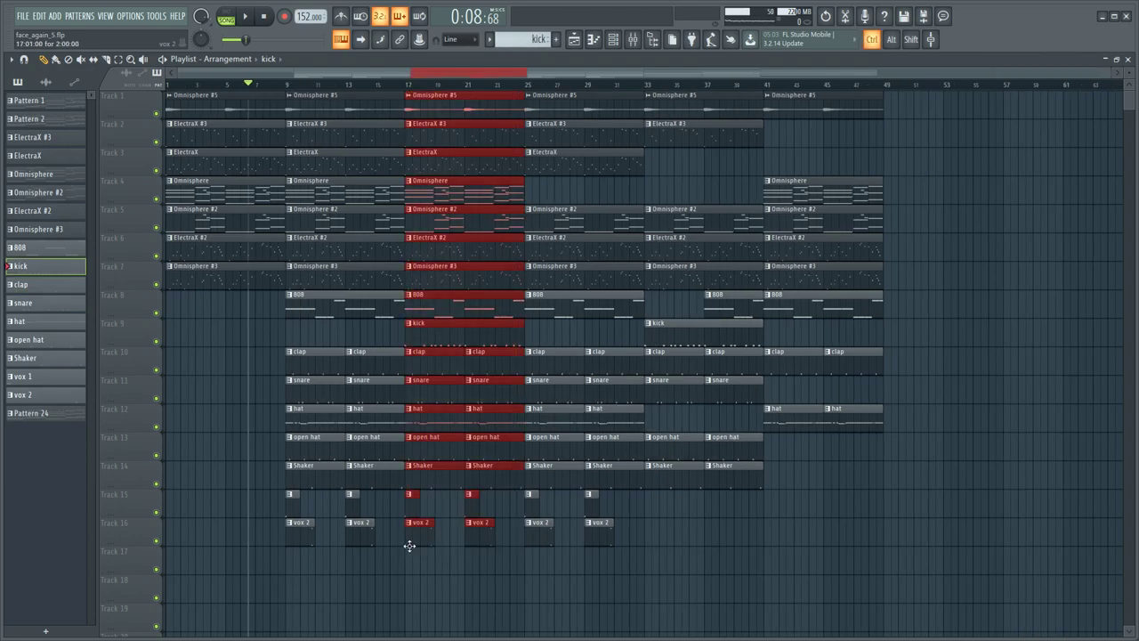
key("ctrl+c")
key("ctrl+v")
left_click(1055, 179)
scroll(710, 236, "up", 3)
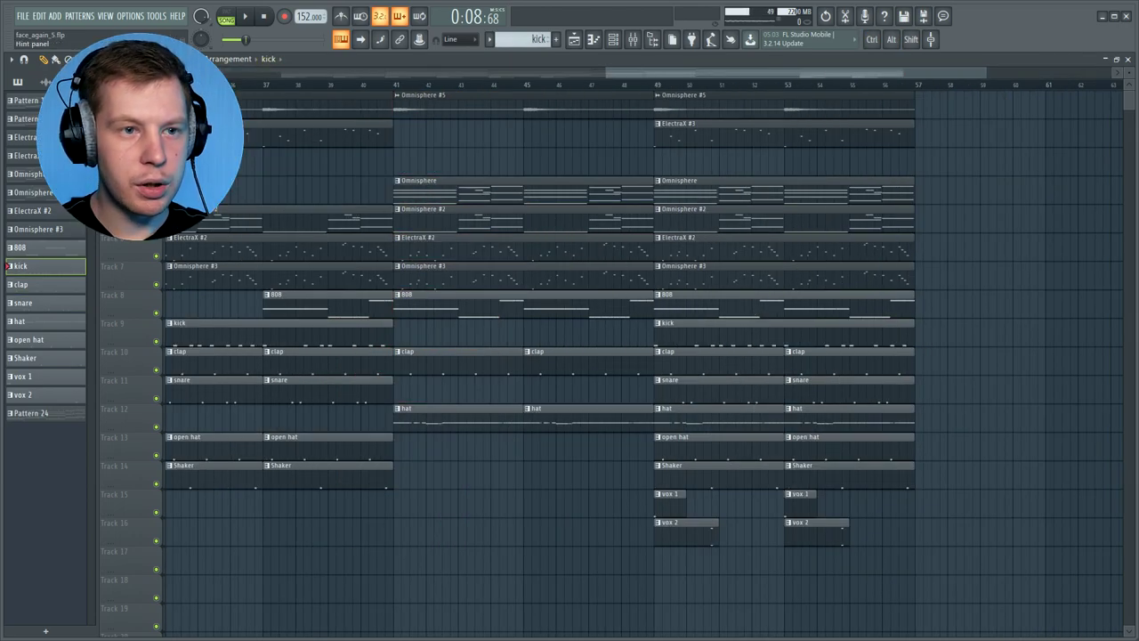
Slice all clips at bar 51, trim the later parts to leave a gap before bar 52 and audition the break.
left_click_drag(723, 255, 722, 547)
left_click_drag(721, 352, 741, 352)
key("space")
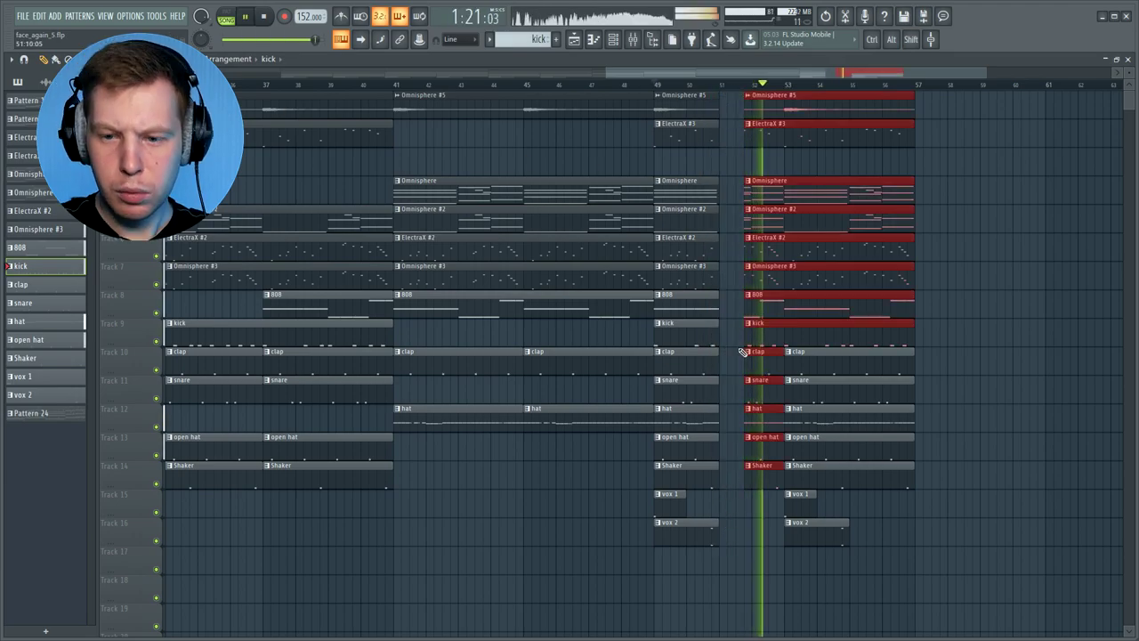
key("space")
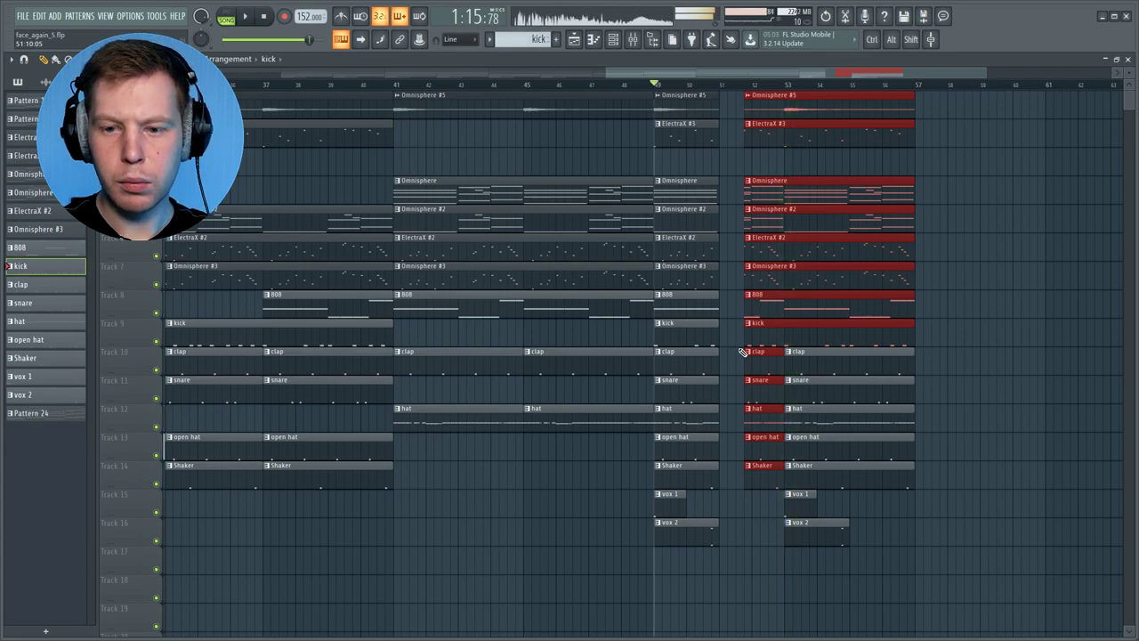
Cut band 3 about 6 dB near 385 Hz in the Omnisphere track's Parametric EQ 2 and audition the mix.
left_click(734, 350)
key("F9")
key("space")
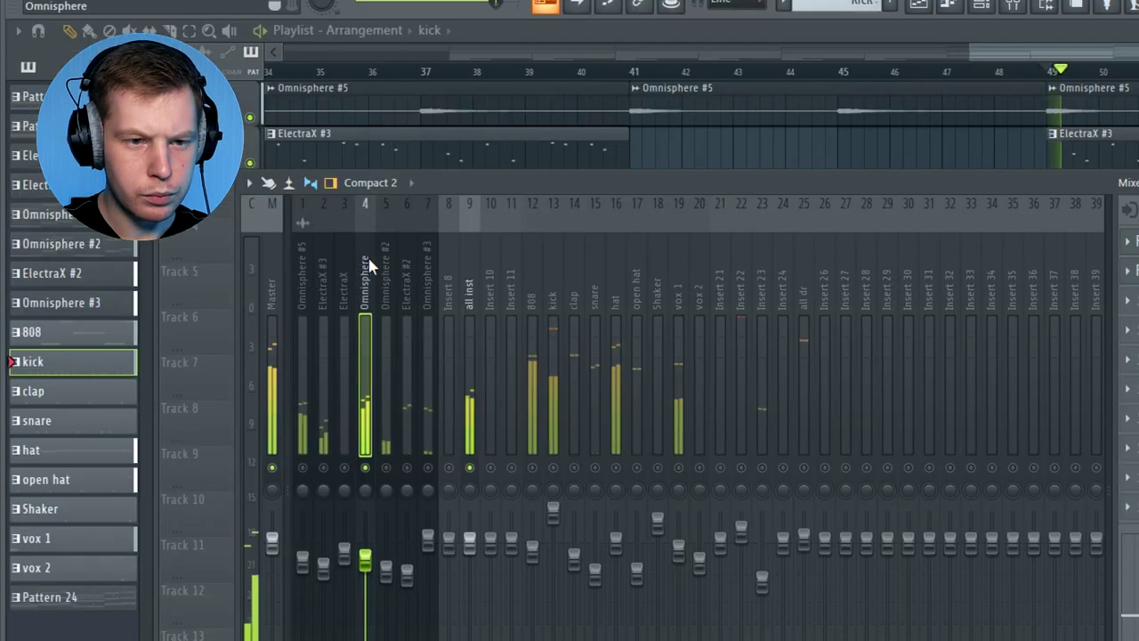
left_click(704, 208)
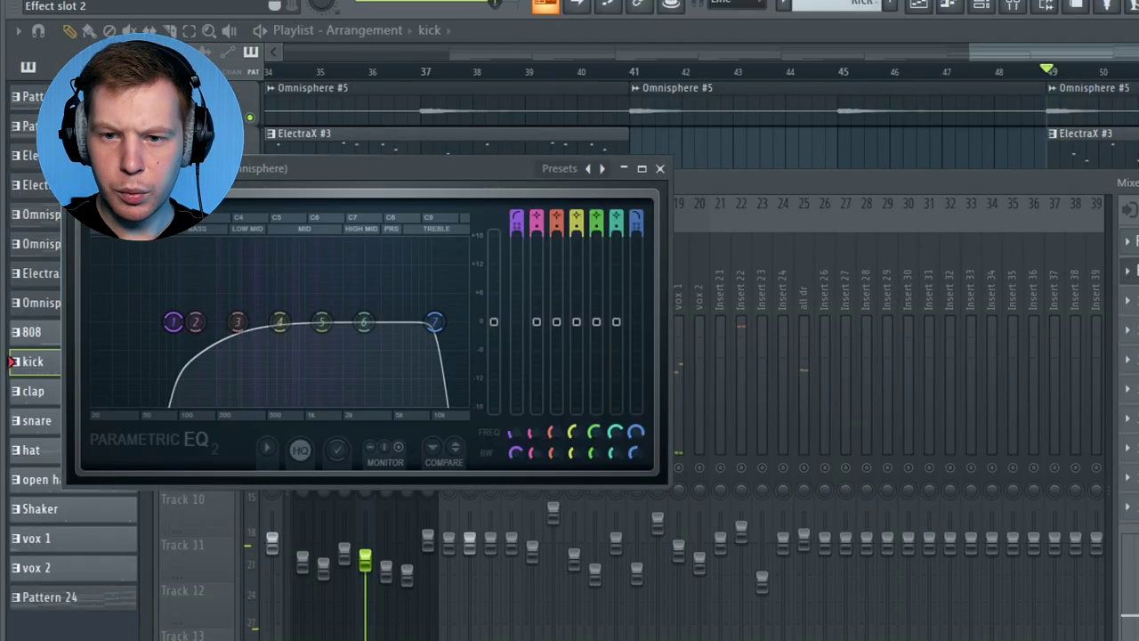
left_click_drag(238, 321, 262, 358)
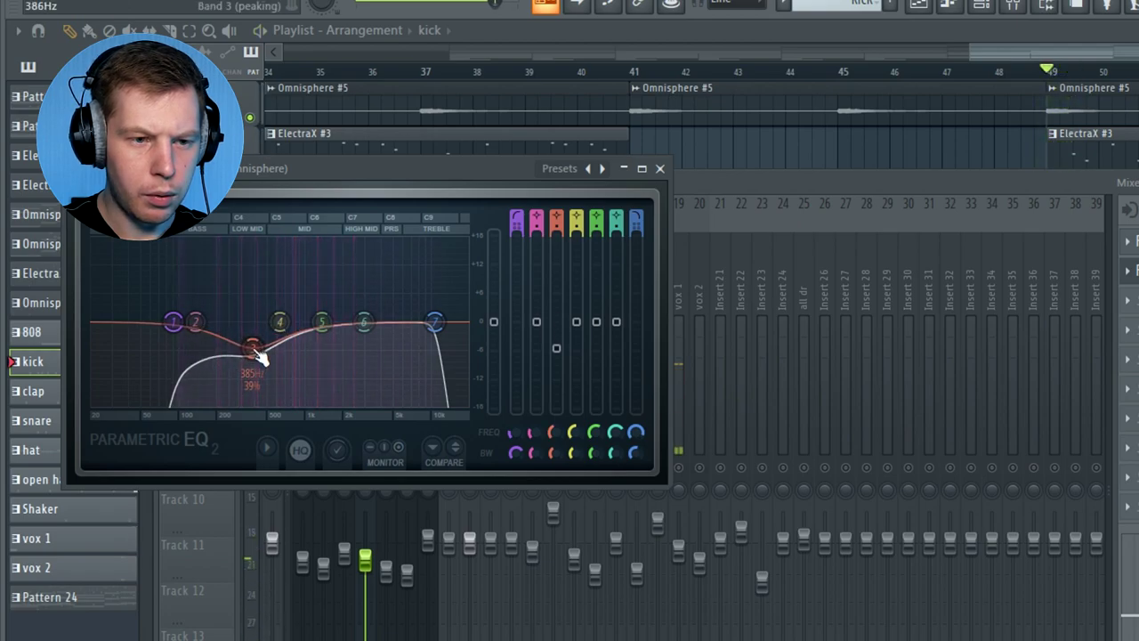
left_click(660, 168)
left_click(381, 454)
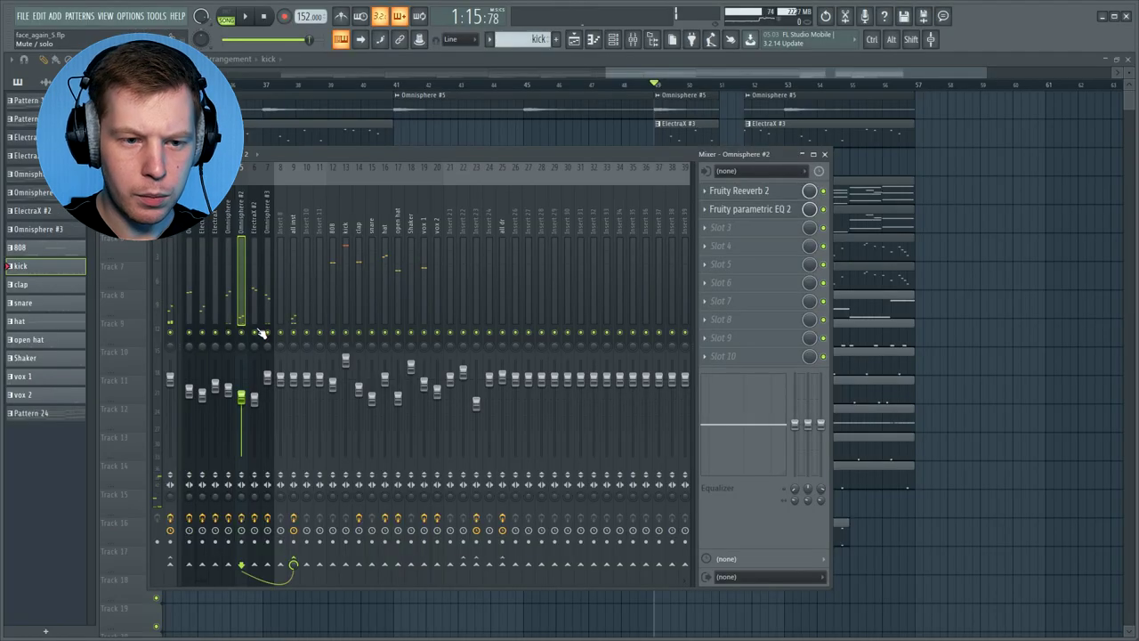
key("space")
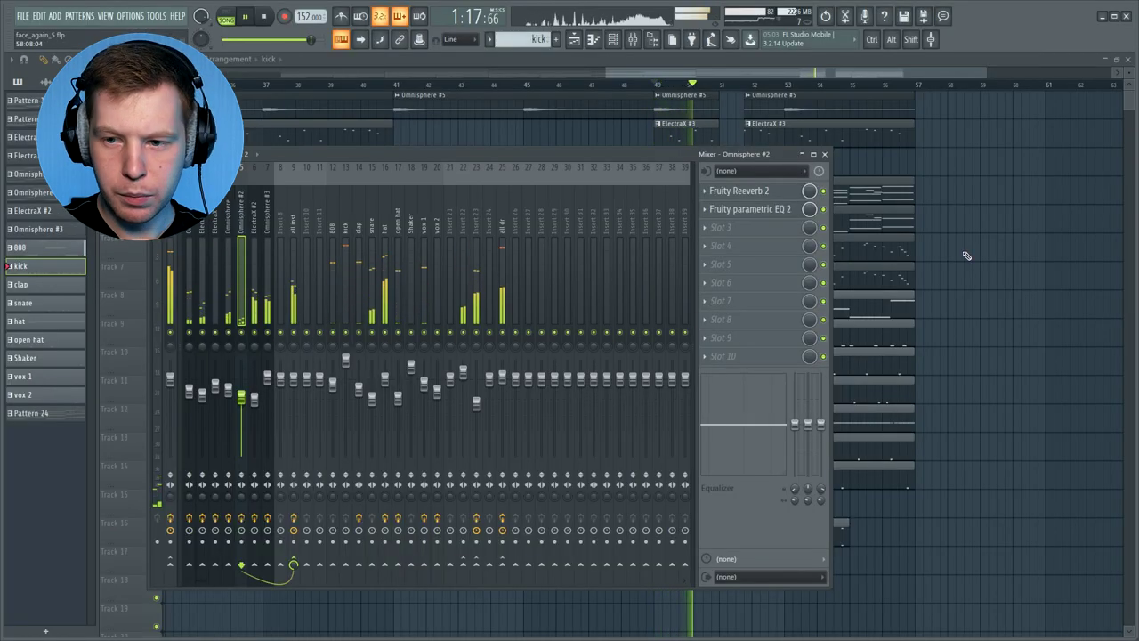
key("F9")
key("space")
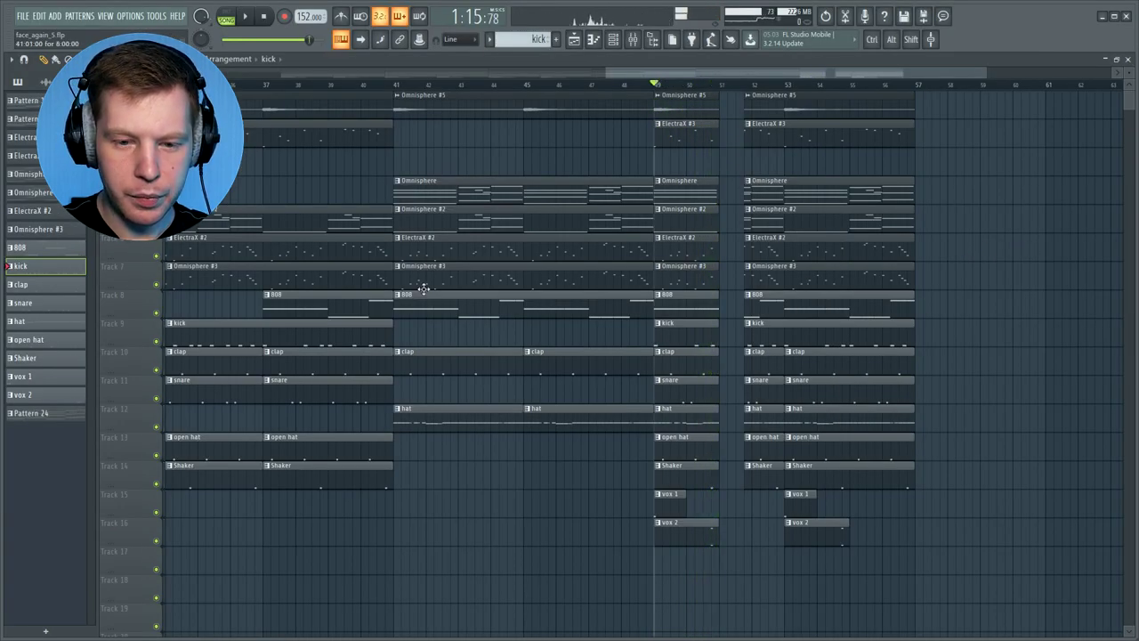
Add Glitch2 to the Master above Ozone 7 with a full-length 8-beat Tape Stop block and audition it from bar 50.
left_click(641, 41)
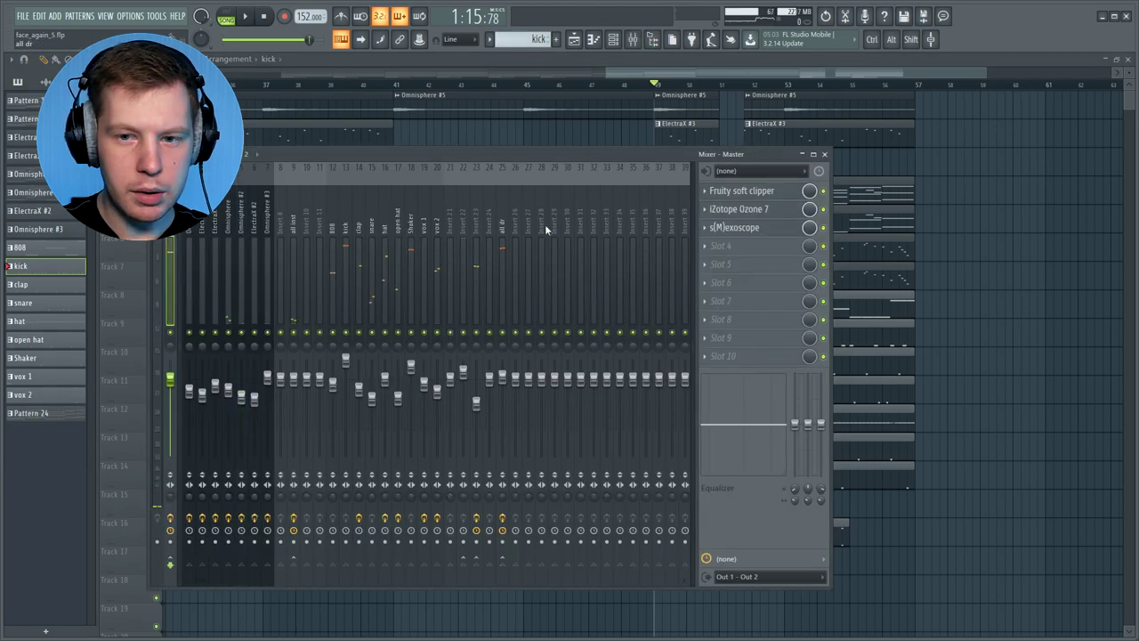
left_click(726, 246)
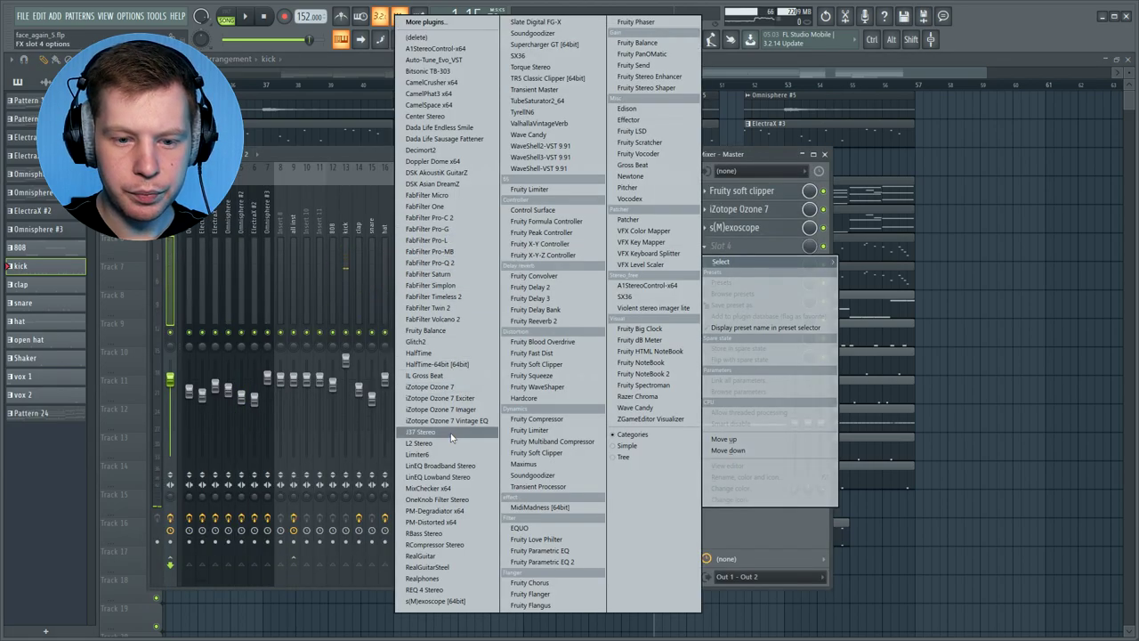
left_click(442, 342)
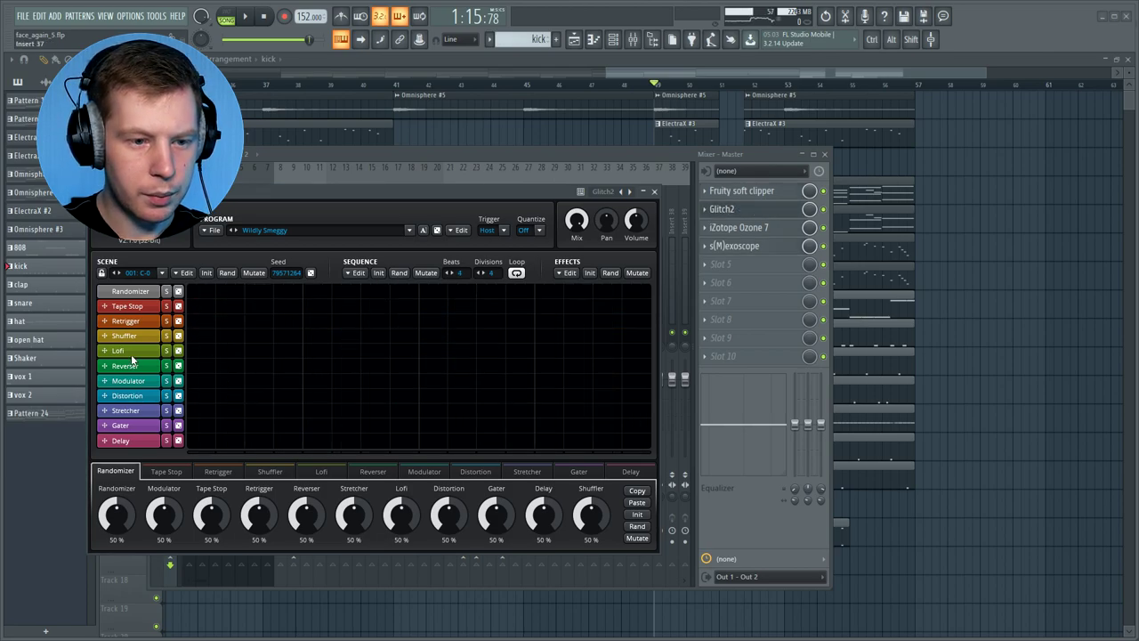
left_click(167, 471)
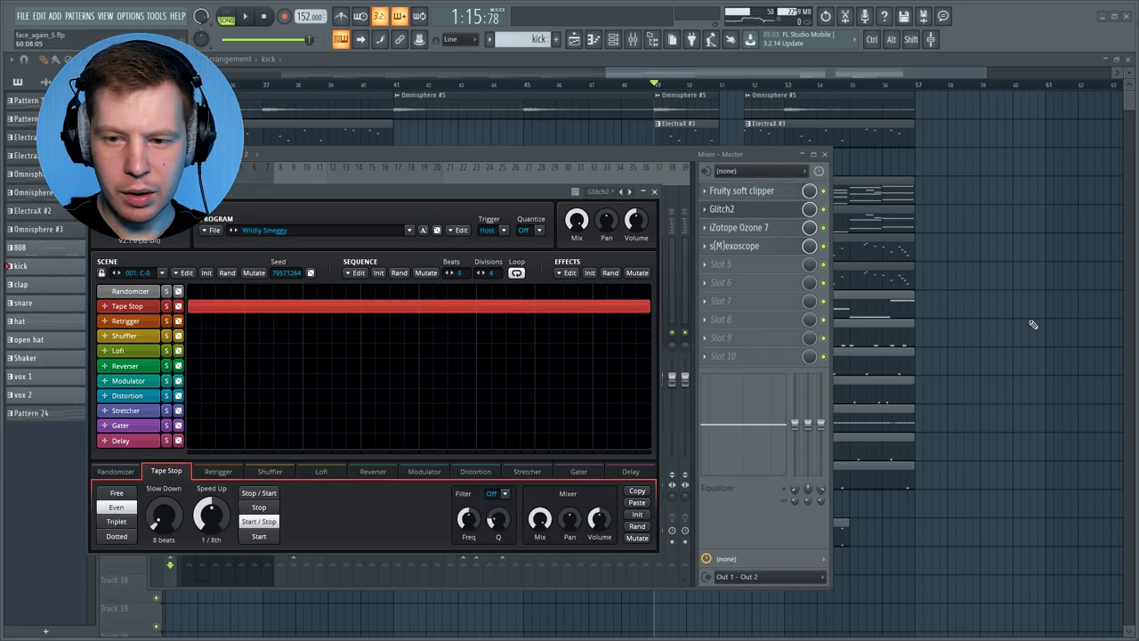
key("F12")
left_click(685, 85)
key("space")
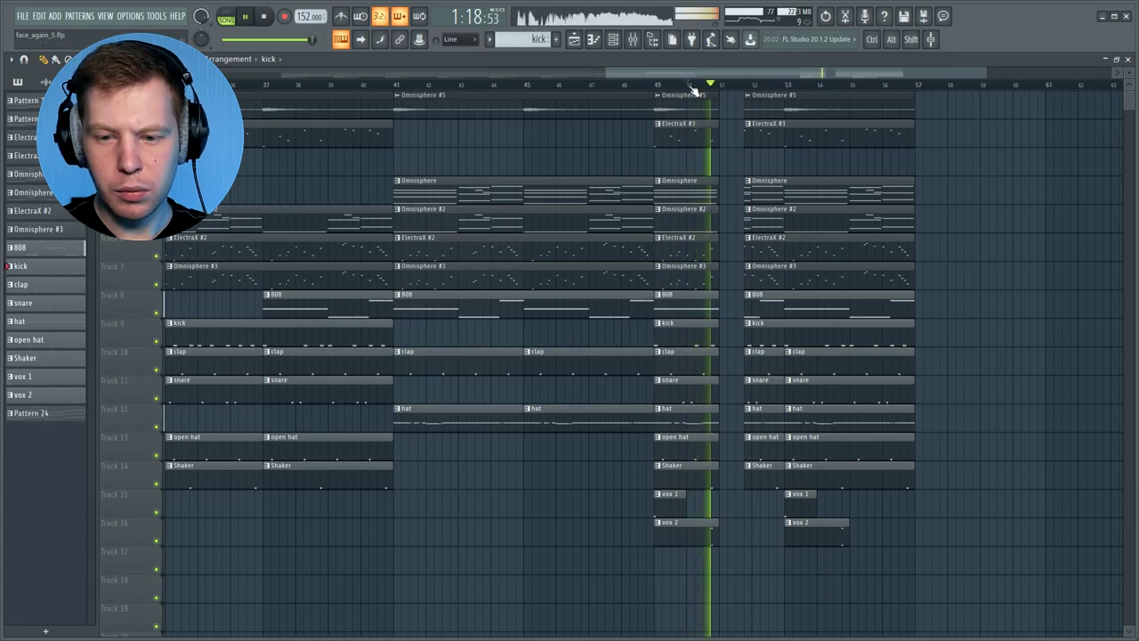
key("space")
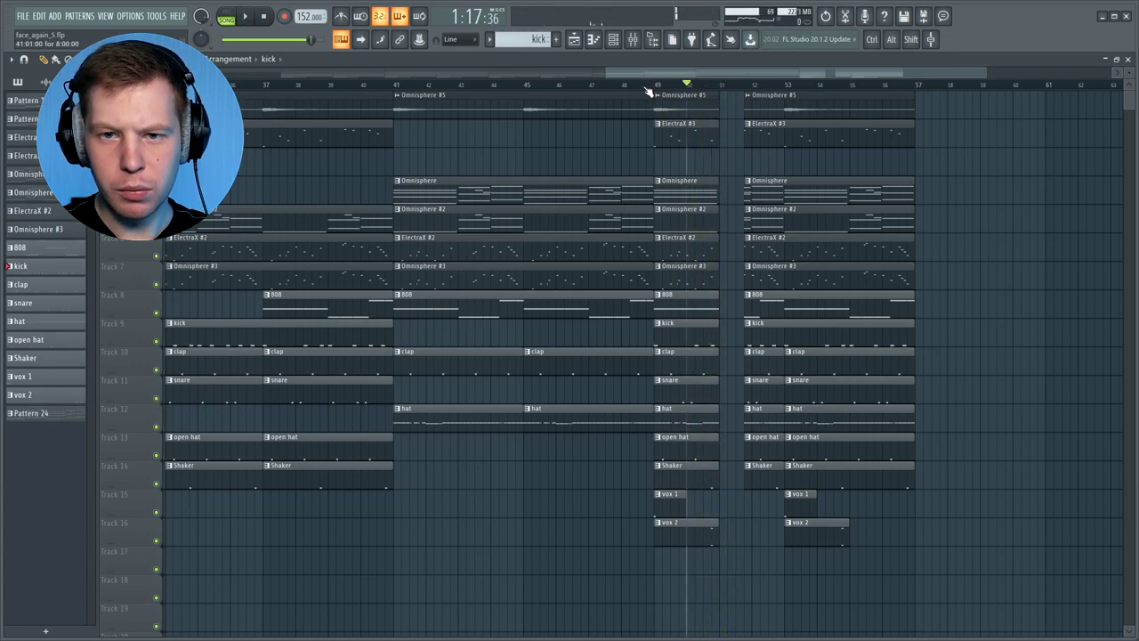
Add Fruity Balance to the Master and create automation clips for its volume and the Glitch2 mix level.
key("F9")
left_click(725, 264)
left_click(445, 346)
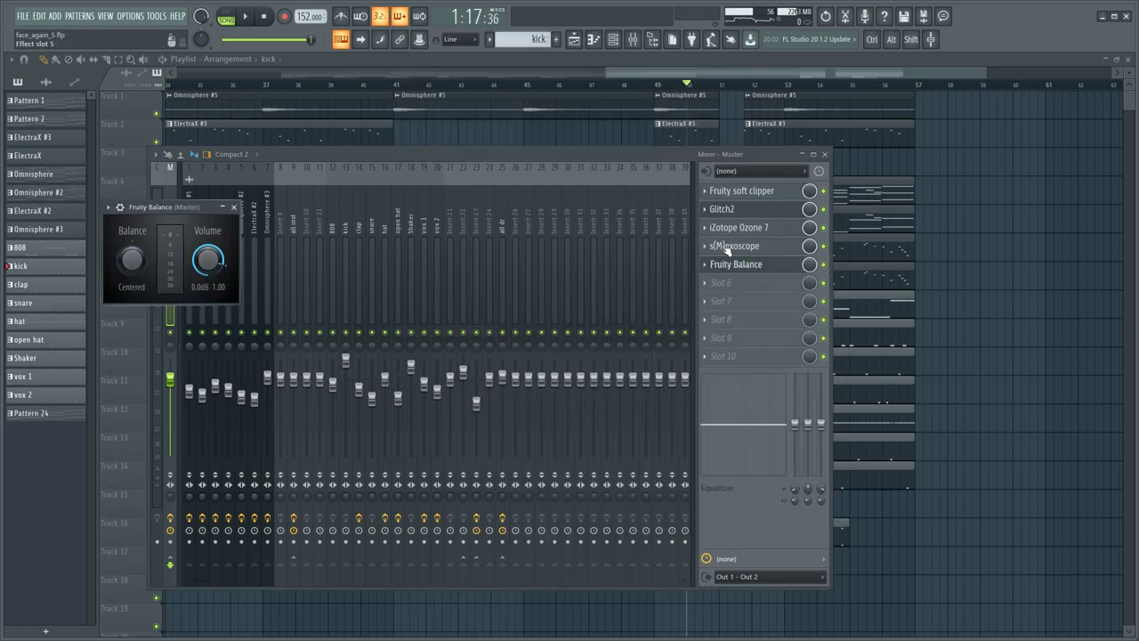
right_click(208, 258)
left_click(254, 331)
right_click(809, 209)
left_click(854, 284)
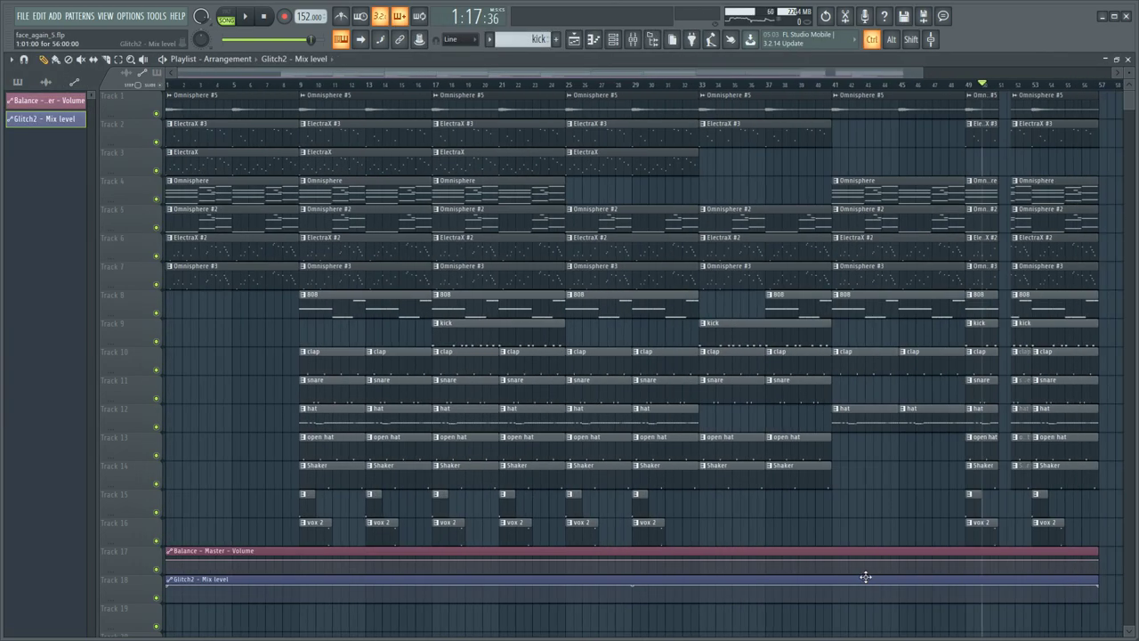
Shape the Glitch2 mix automation to jump to full at bar 50 and drop to zero midway through bar 51.
scroll(884, 578, "up", 5)
right_click(347, 590)
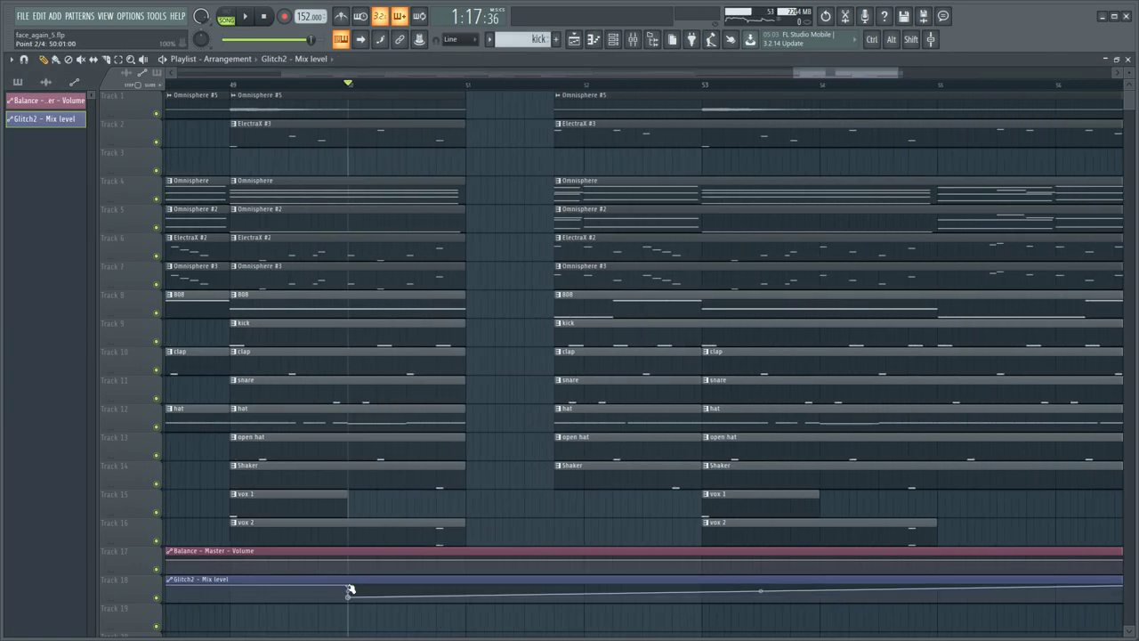
right_click(527, 598)
left_click(550, 413)
key("space")
key("space")
Add points to the Balance volume automation to fade the Master to silence in the gap after bar 51.
scroll(496, 562, "up", 2)
right_click(771, 561)
key("Escape")
scroll(633, 589, "up", 3)
left_click(586, 573)
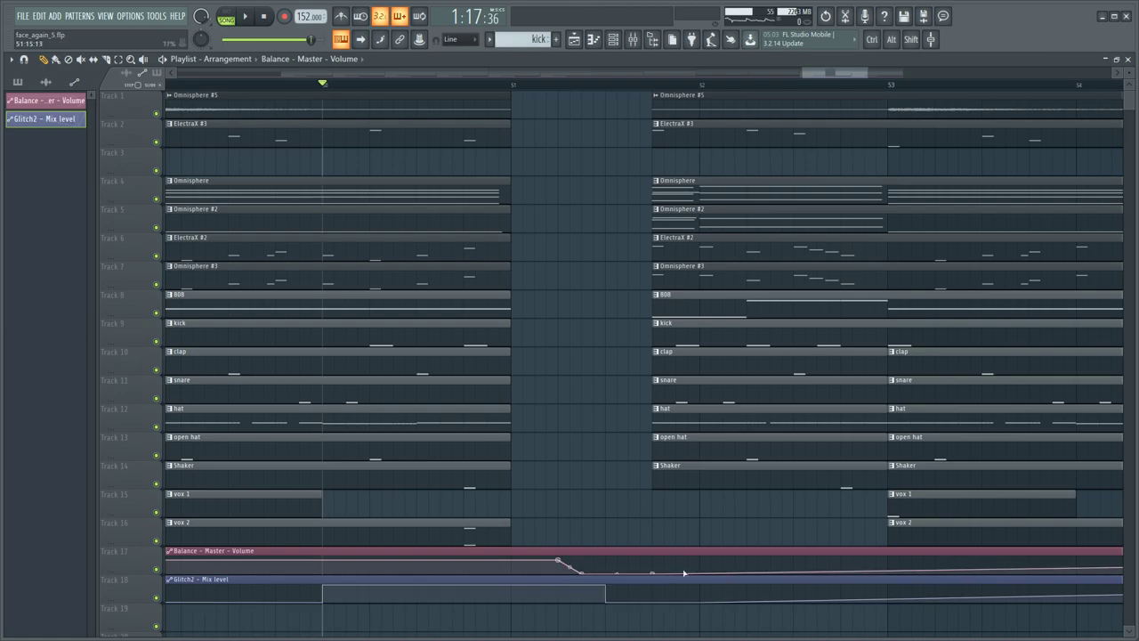
scroll(605, 254, "down", 3)
Move the tape-stop break and its volume and Glitch2 mix automation to bar 53 and play the ending.
key("space")
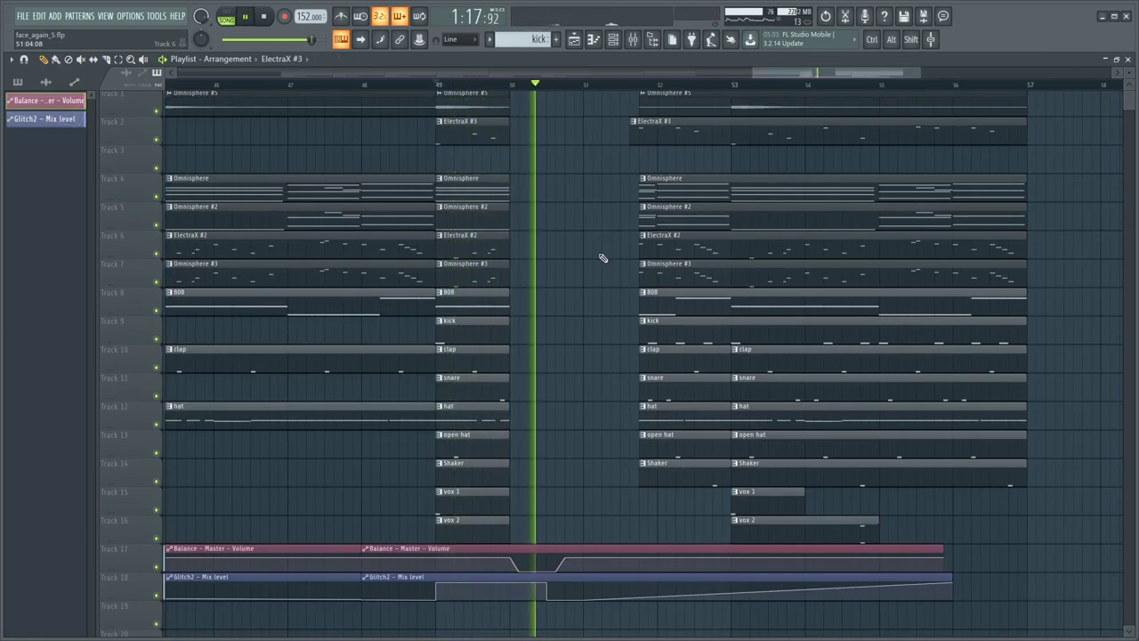
scroll(603, 257, "down", 3)
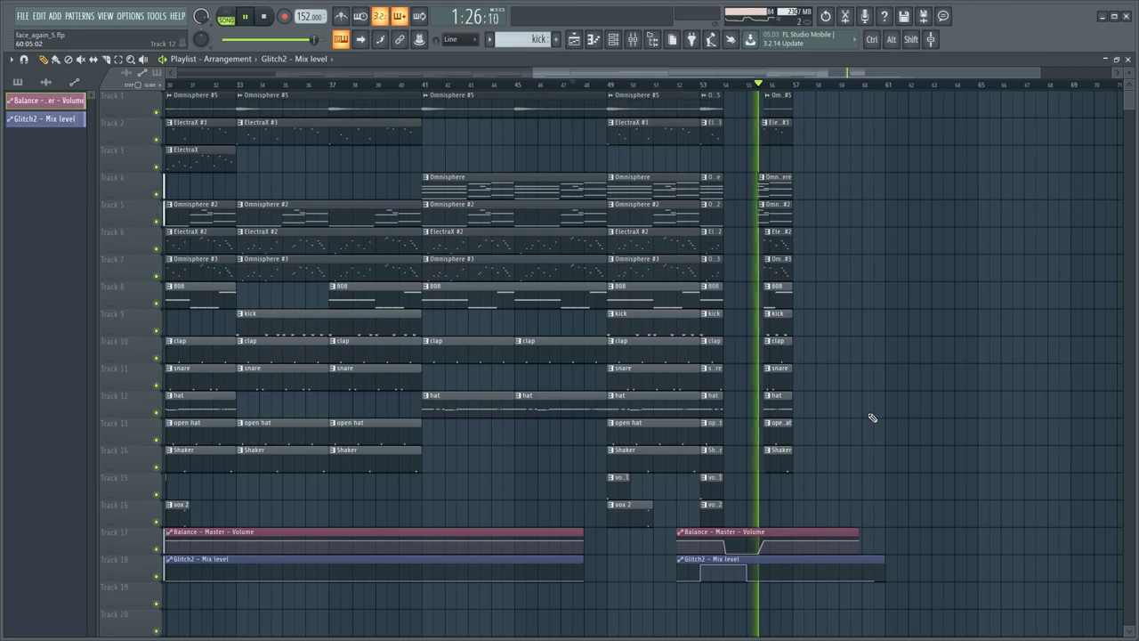
scroll(847, 412, "down", 3)
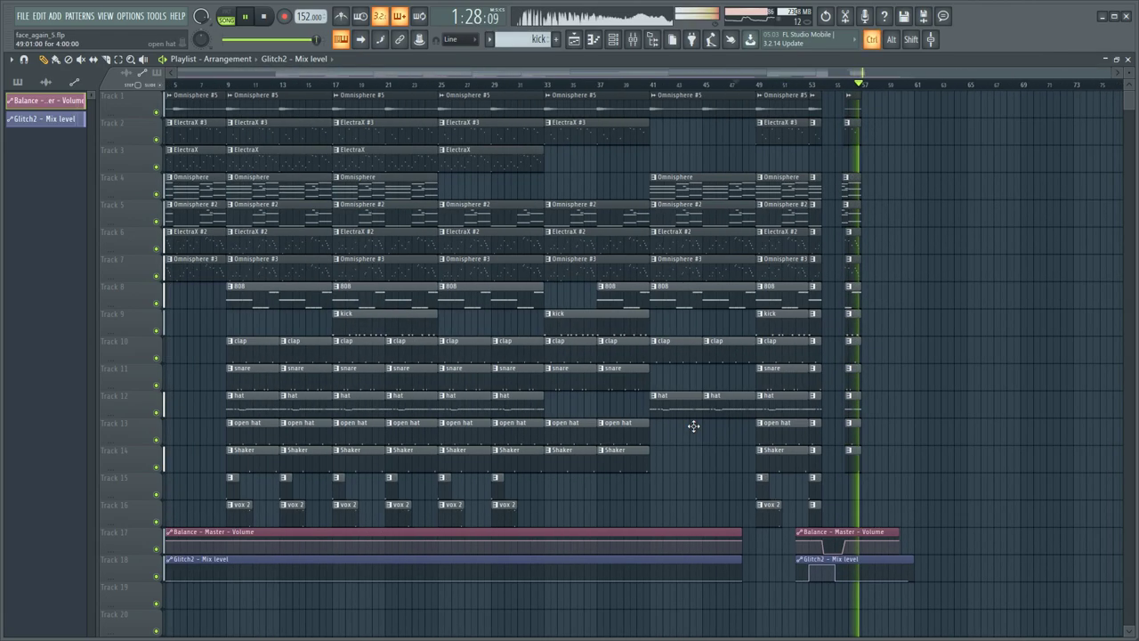
Copy the bars 9–17 section to bar 57 and the bars 17–25 section to bar 65 across all instrument and drum tracks.
scroll(693, 426, "down", 1)
key("space")
left_click_drag(276, 105, 363, 525)
left_click_drag(352, 387, 946, 389)
left_click(1003, 255)
left_click_drag(380, 128, 460, 526)
left_click_drag(457, 391, 1063, 389)
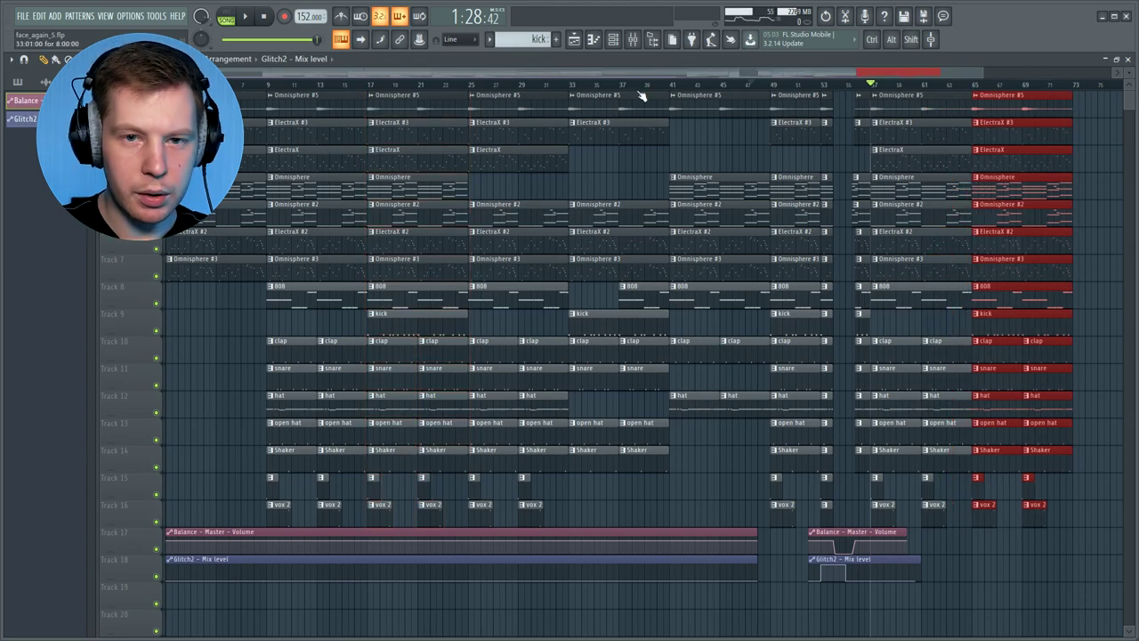
Add a second HalfTime to the all inst mixer track and place both HalfTime effects above FabFilter Pro-Q 2.
left_click(636, 41)
left_click(293, 223)
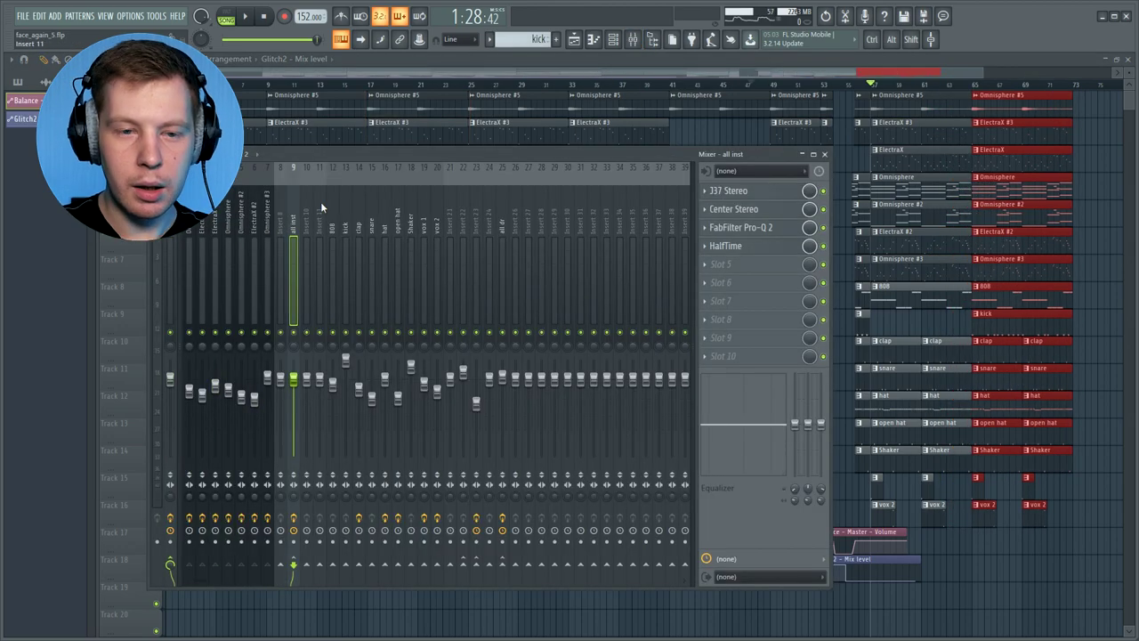
left_click(721, 264)
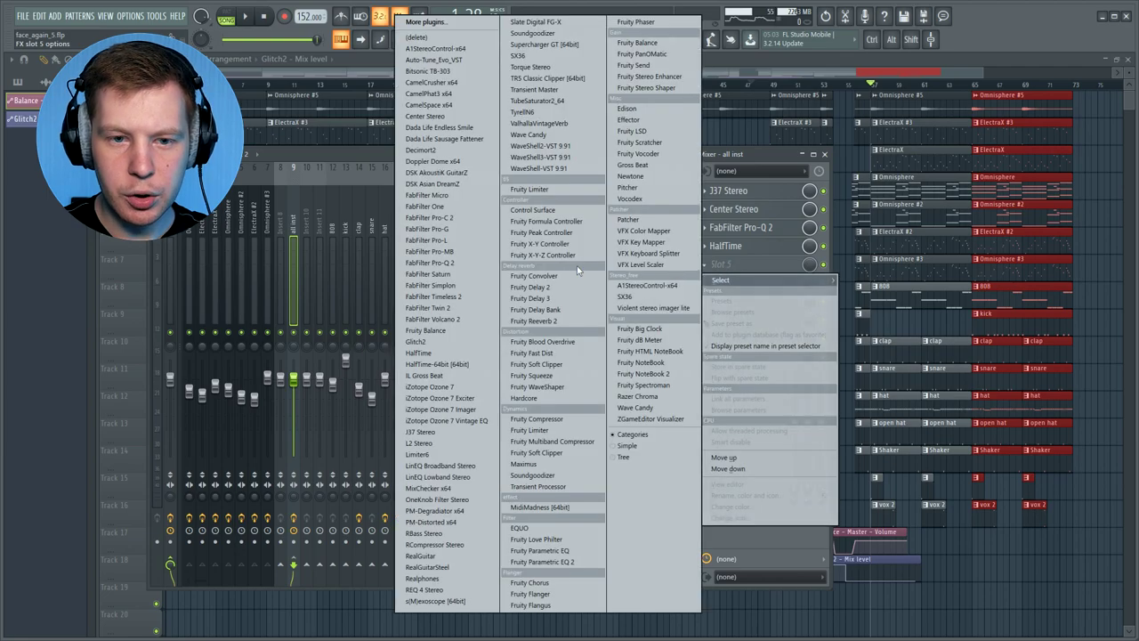
left_click(419, 352)
left_click_drag(748, 247, 736, 236)
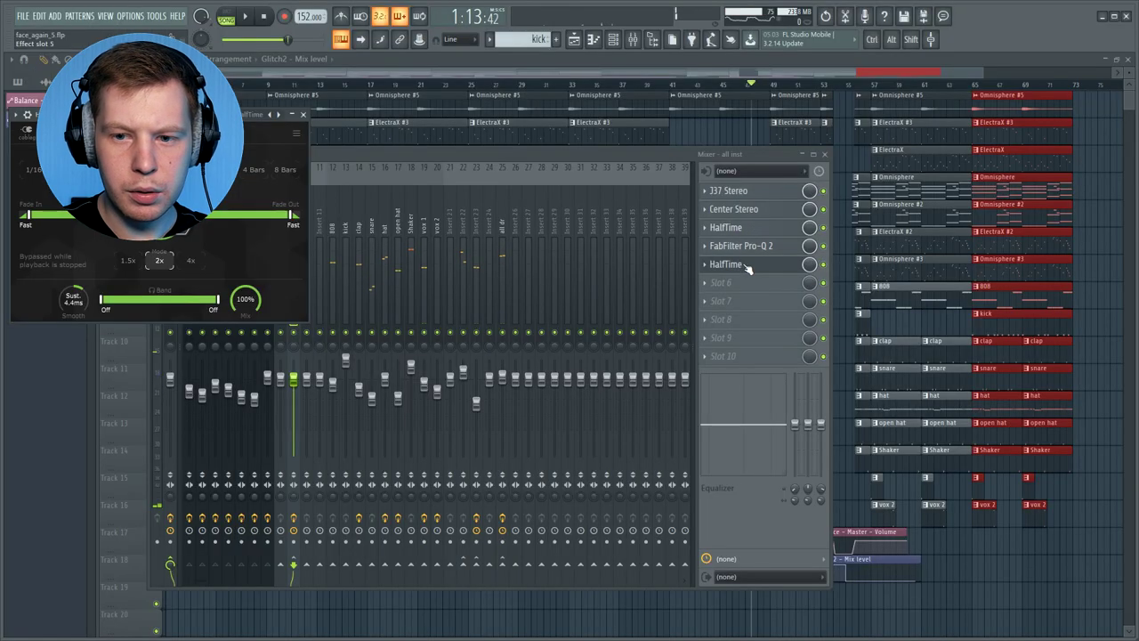
left_click_drag(748, 269, 747, 232)
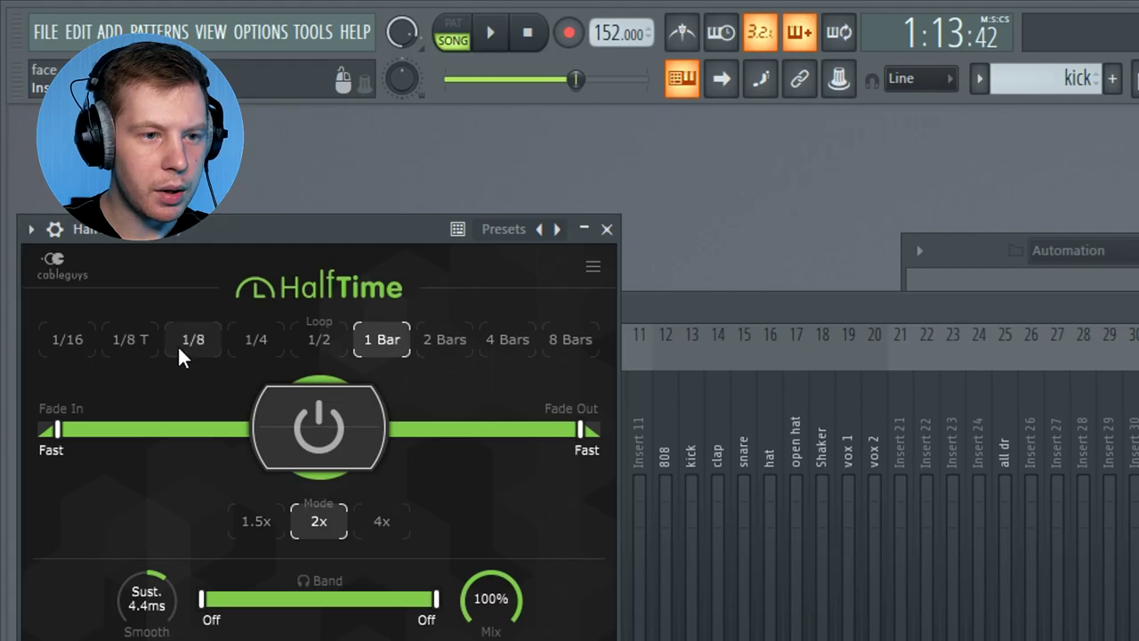
Set the HalfTime loop to 1/8 in 2x mode and play the song to hear it.
left_click(182, 343)
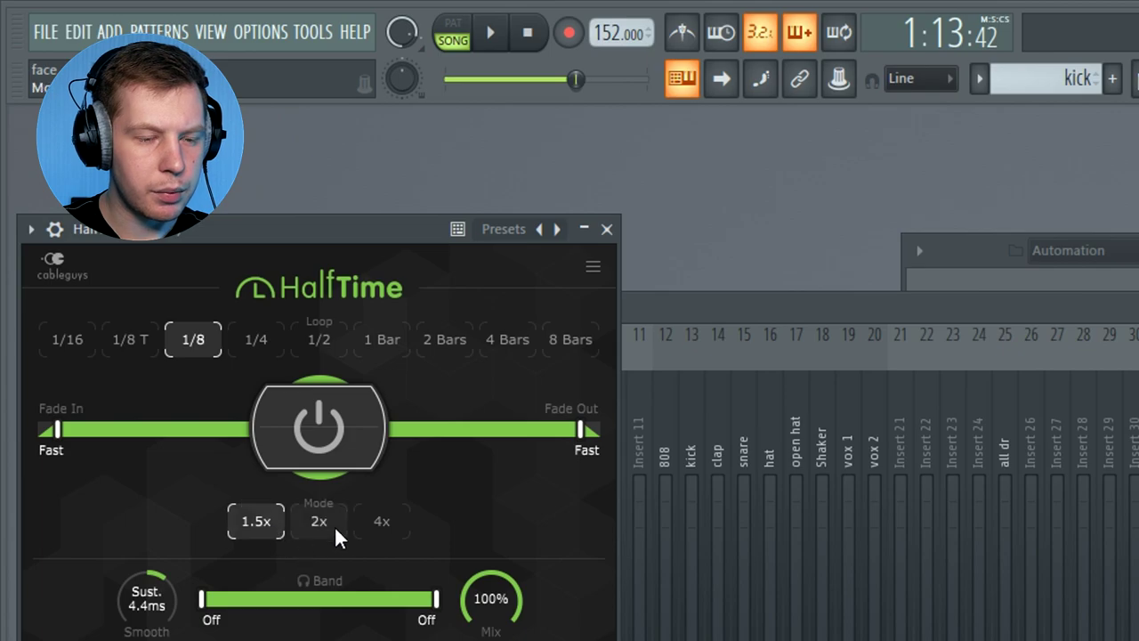
key("space")
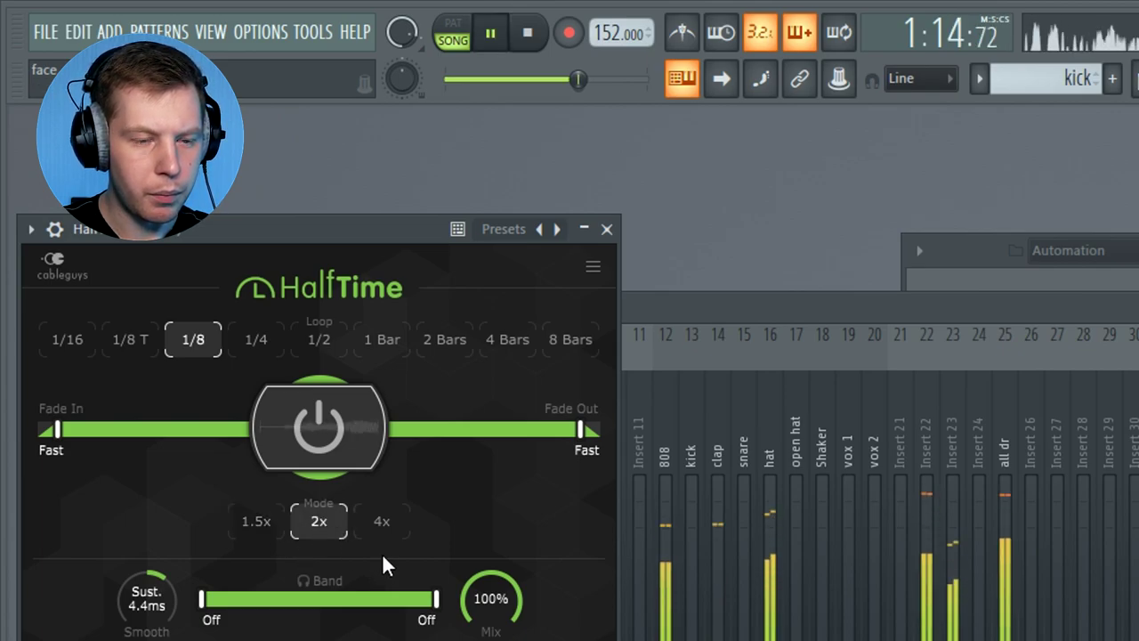
key("space")
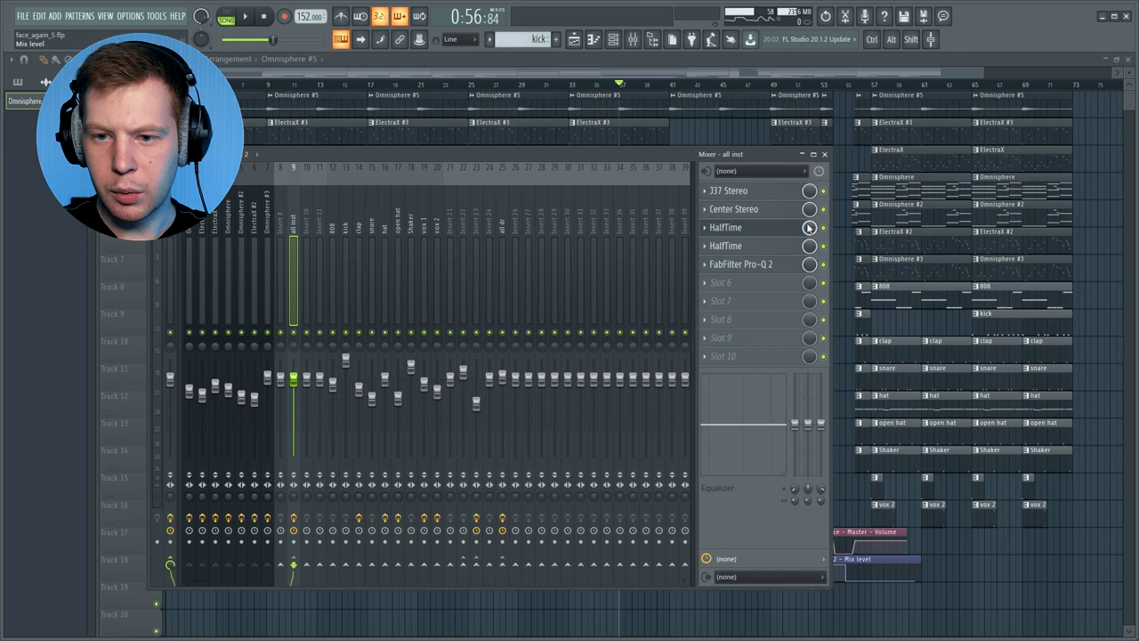
Create an automation clip for the upper HalfTime's mix level, shaped to full from bar 25 to 33 and zero elsewhere.
right_click(809, 227)
left_click(845, 298)
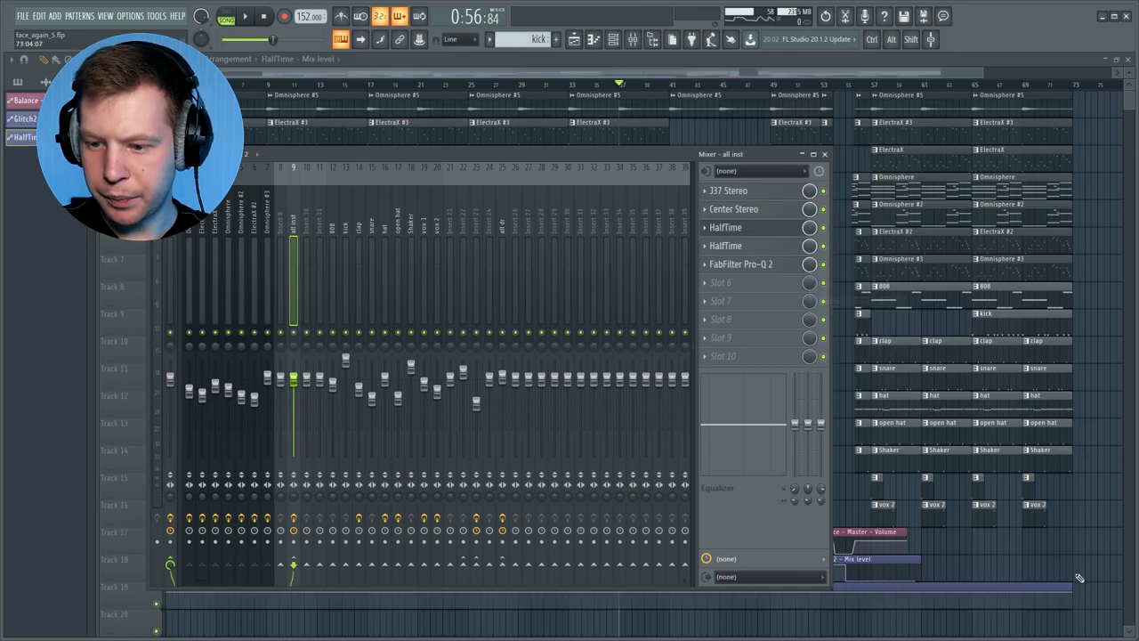
left_click(515, 563)
mouse_move(516, 546)
left_mouse_down()
mouse_move(522, 590)
mouse_move(518, 545)
left_mouse_up()
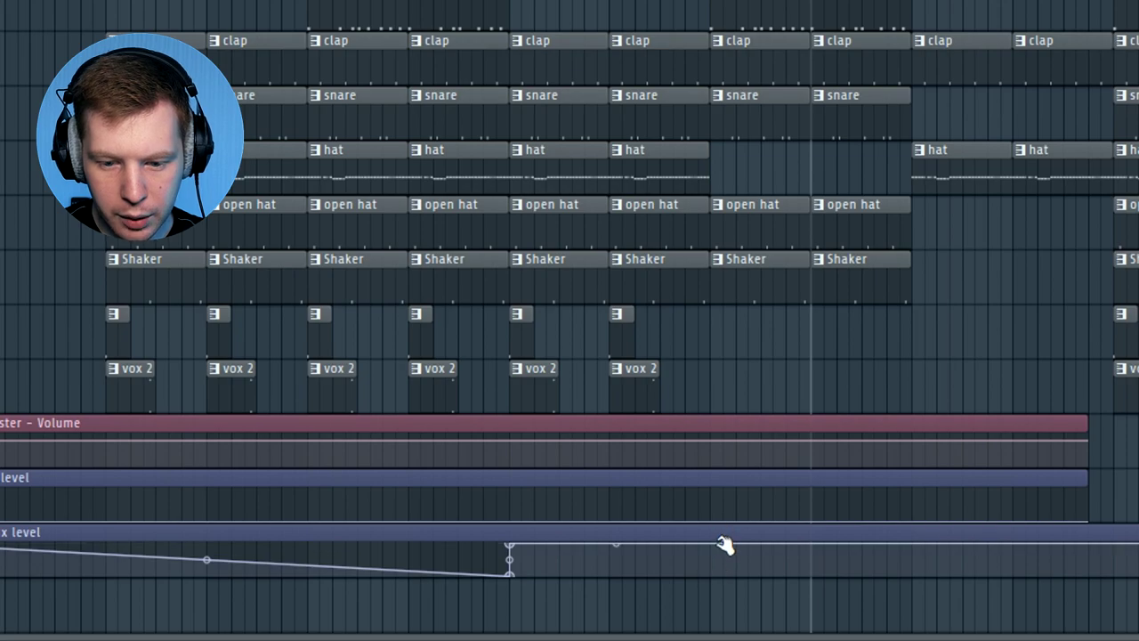
left_click(720, 609)
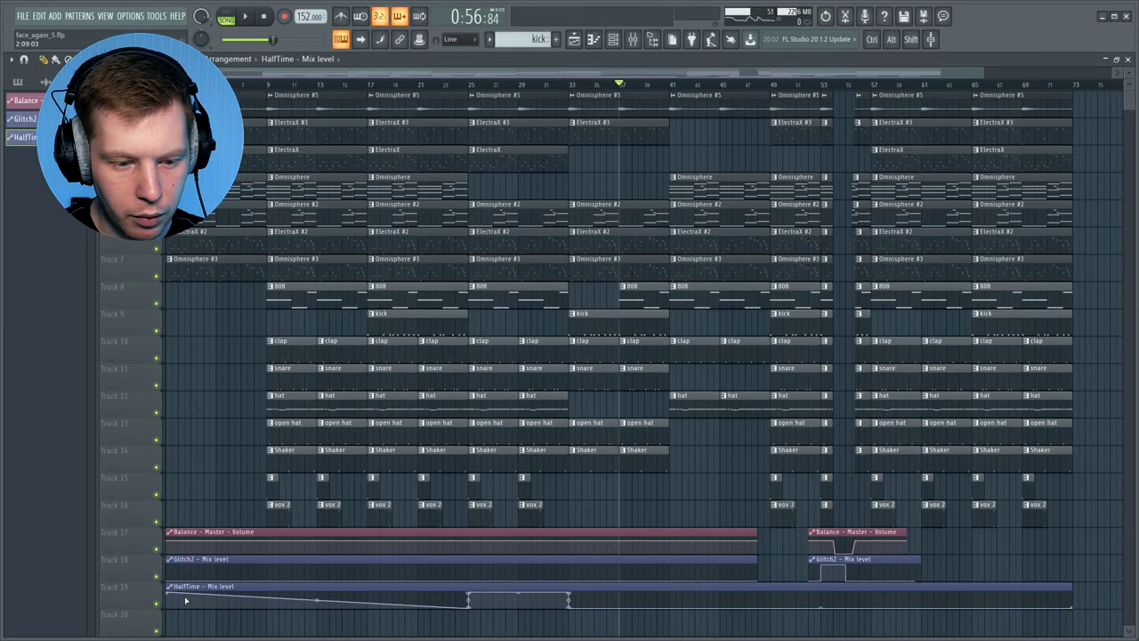
left_click_drag(170, 595, 169, 609)
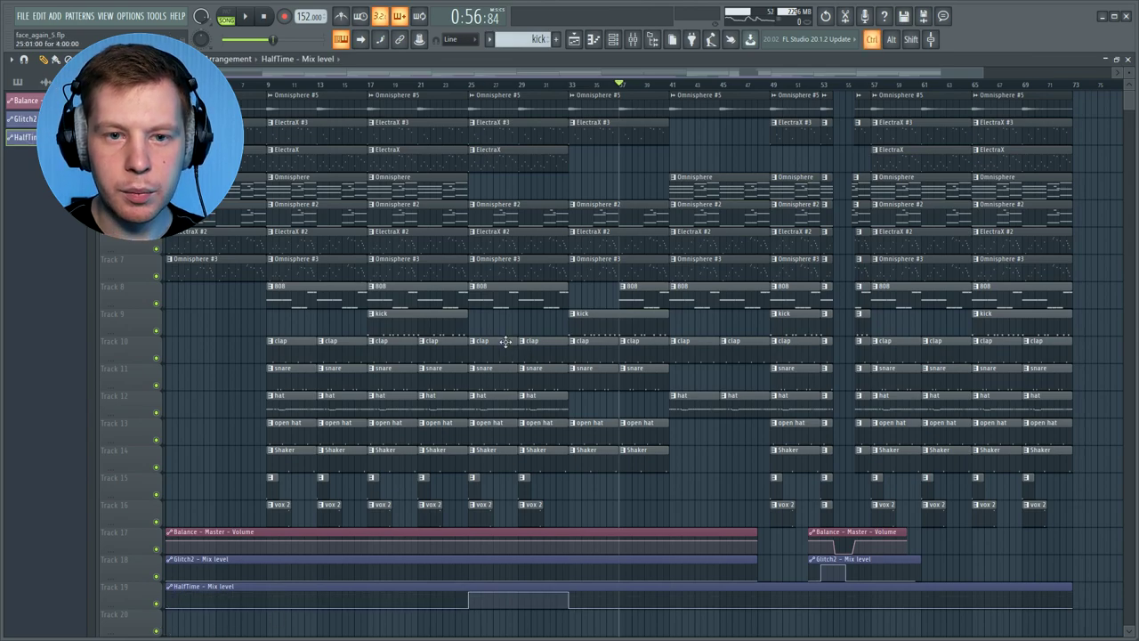
Link the lower HalfTime's mix level on all inst to the HalfTime - Mix level automation with an inverted mapping (1-Input).
left_click(636, 47)
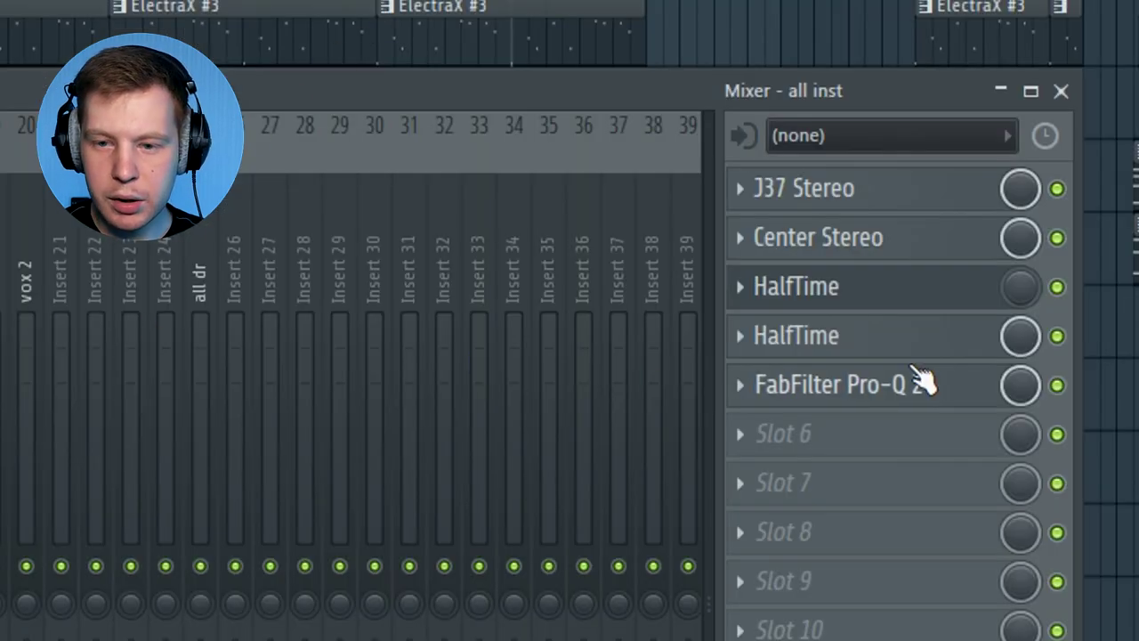
right_click(1025, 333)
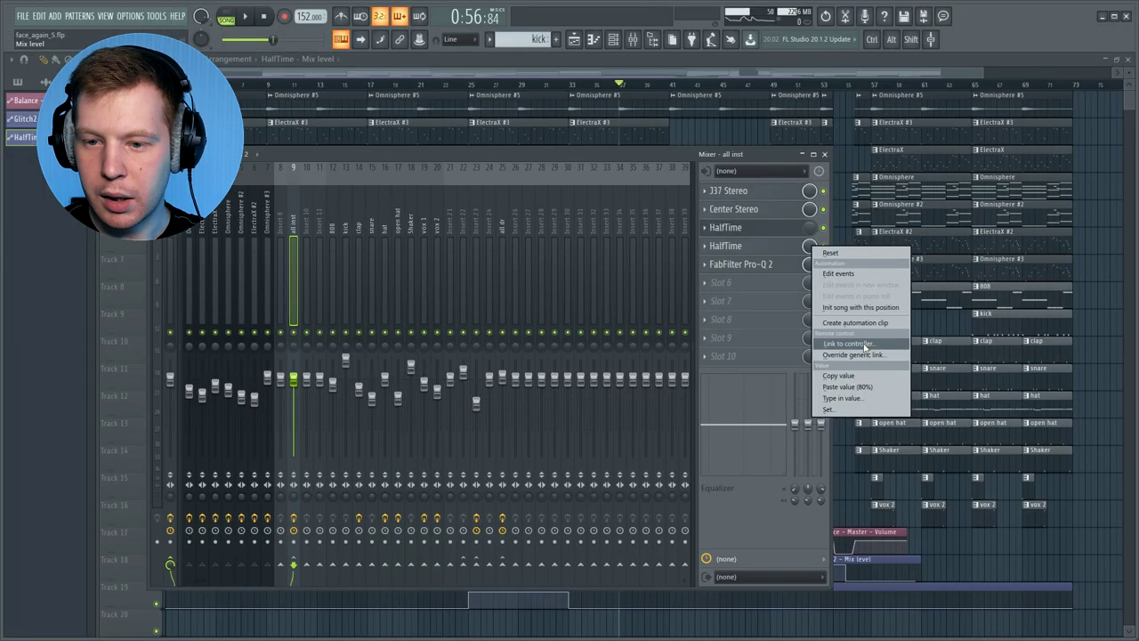
left_click(1095, 596)
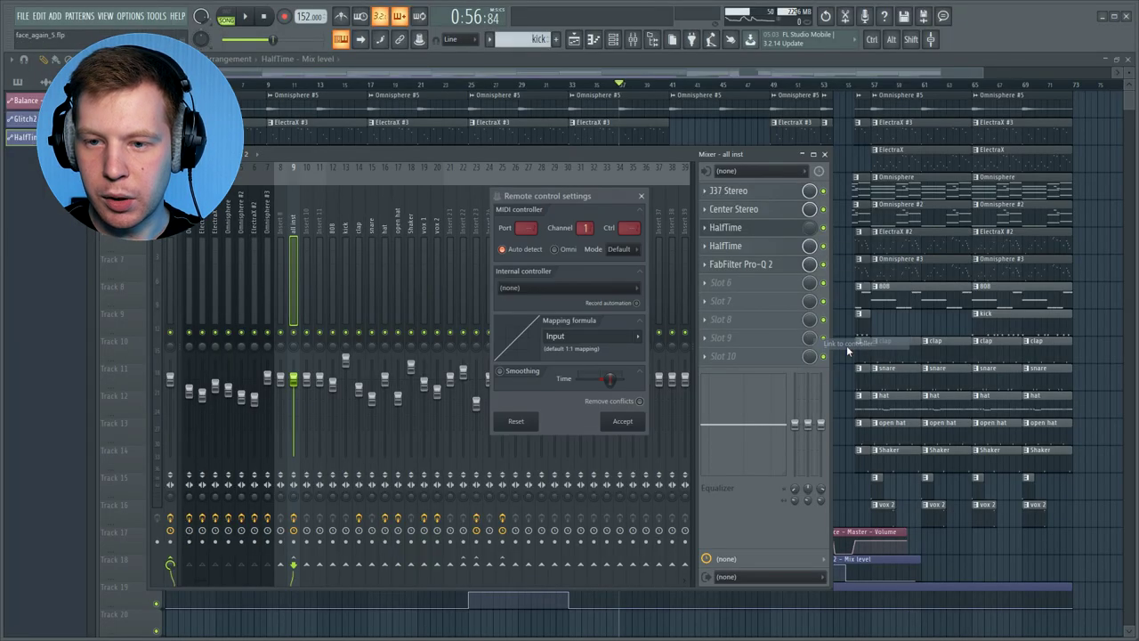
left_click(553, 288)
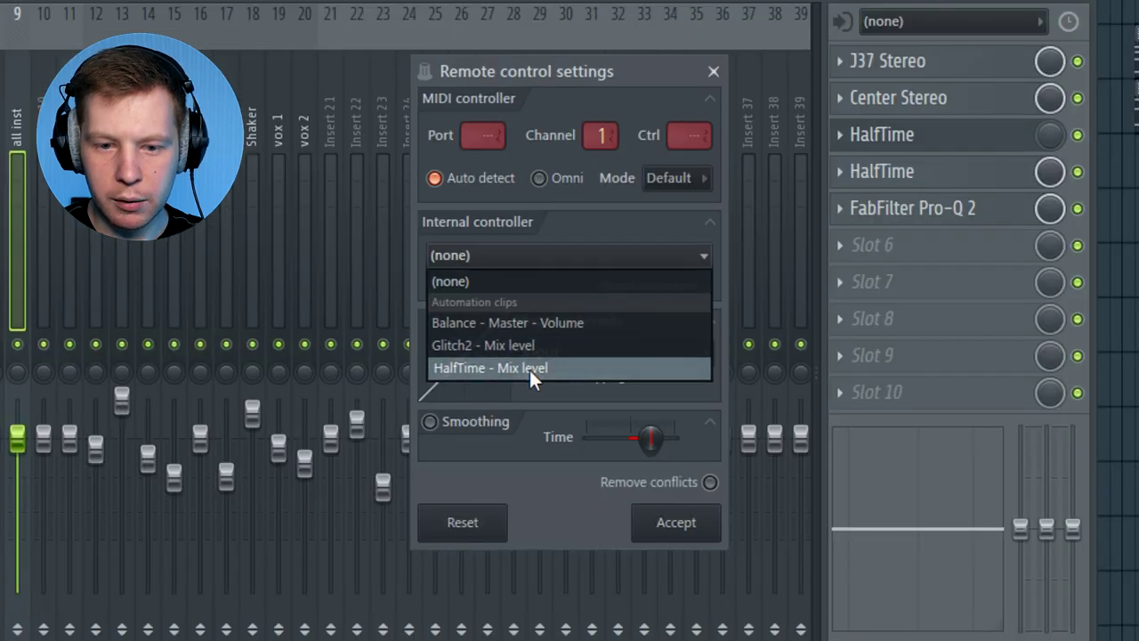
left_click(552, 343)
left_click(708, 353)
left_click(739, 422)
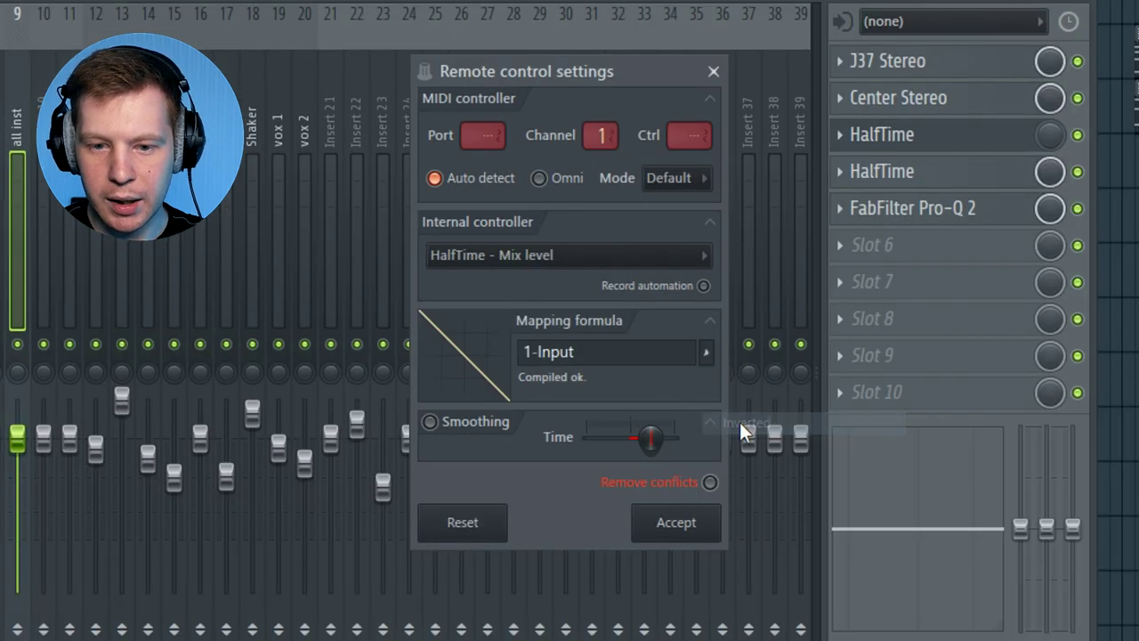
left_click(677, 523)
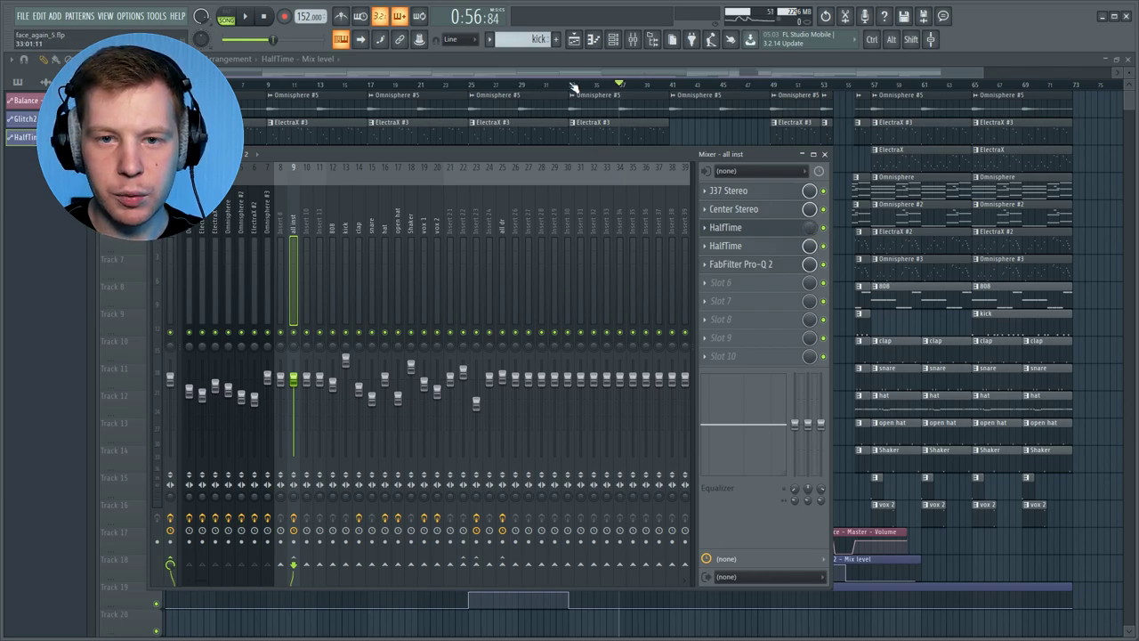
Play the arrangement around bar 25 and check the switch between the two HalfTime effects in the mixer.
left_click(488, 87)
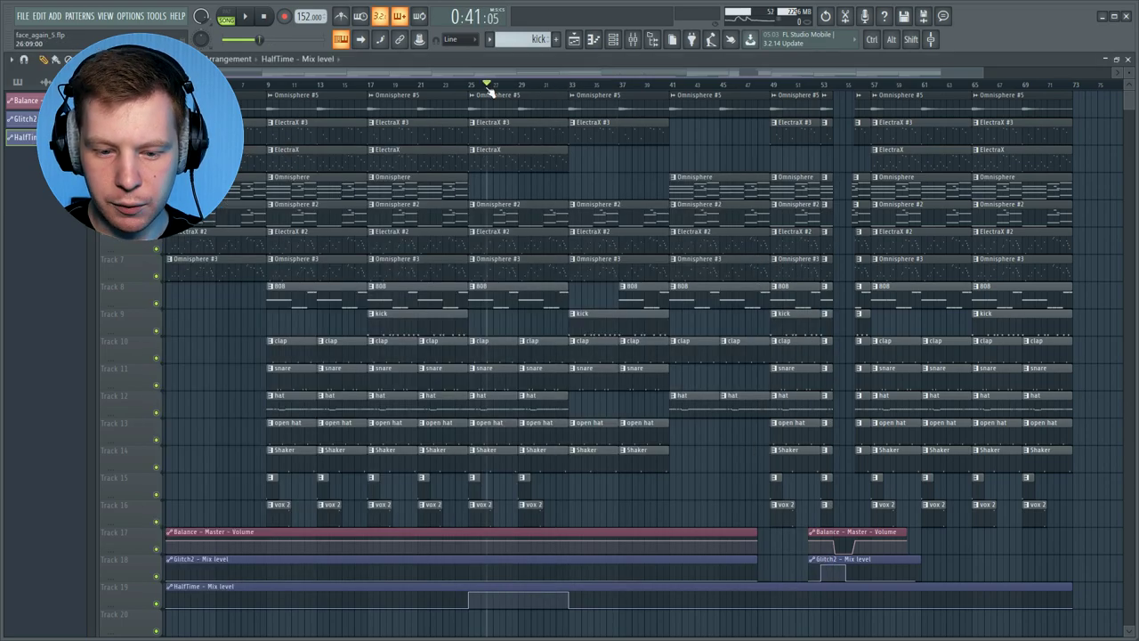
left_click(631, 49)
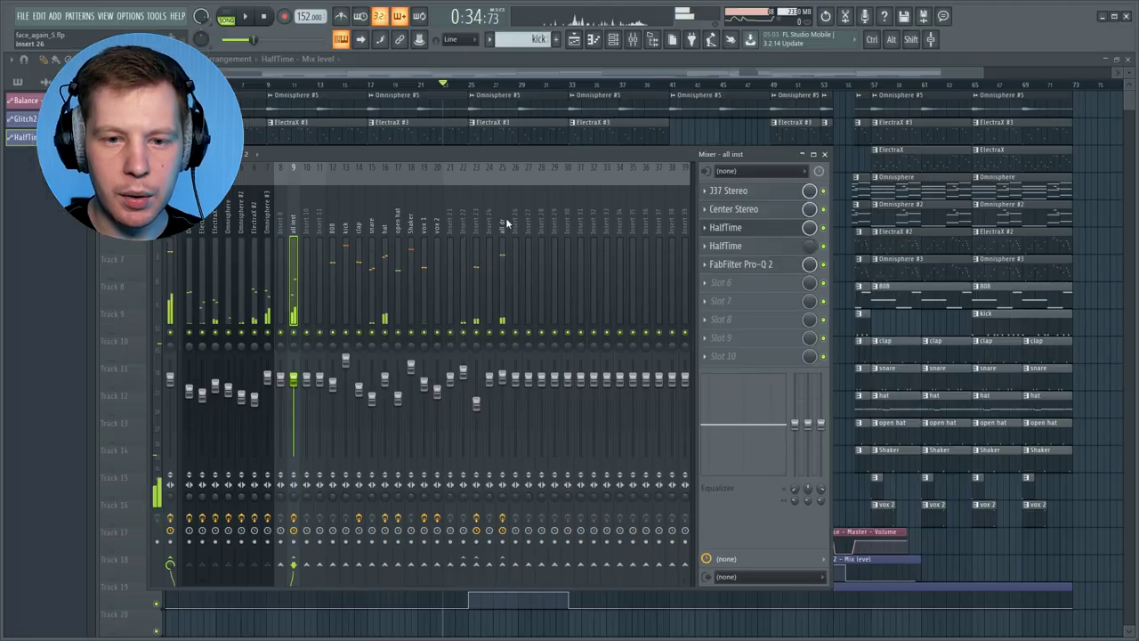
left_click(447, 78)
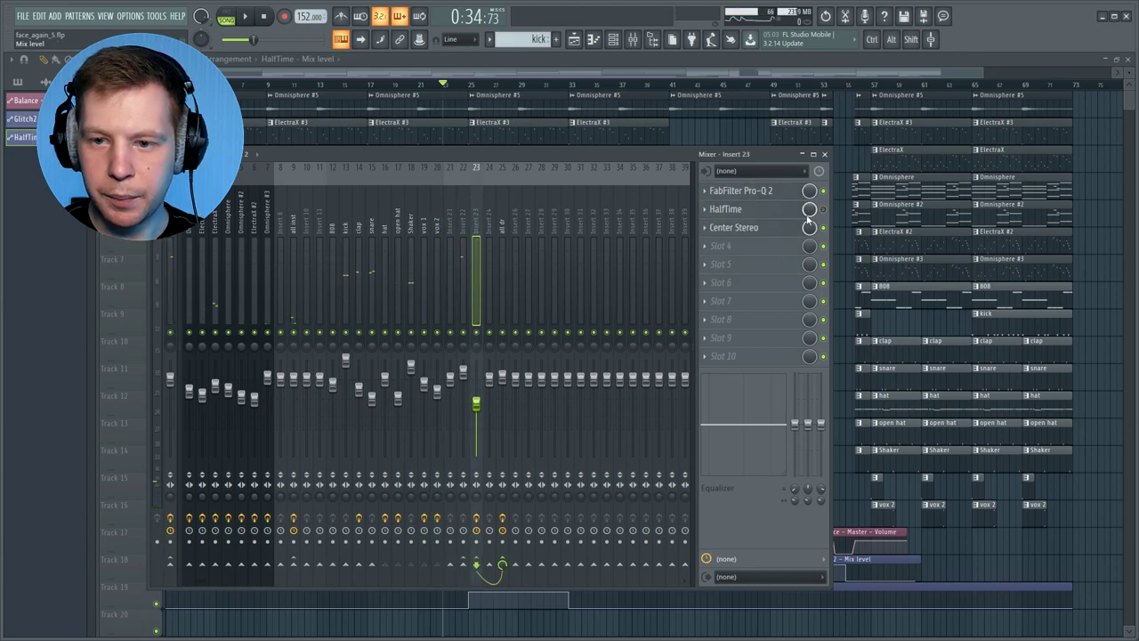
Enable HalfTime on Insert 23, link its mix level to the HalfTime - Mix level automation with direct mapping, and play the song.
right_click(808, 212)
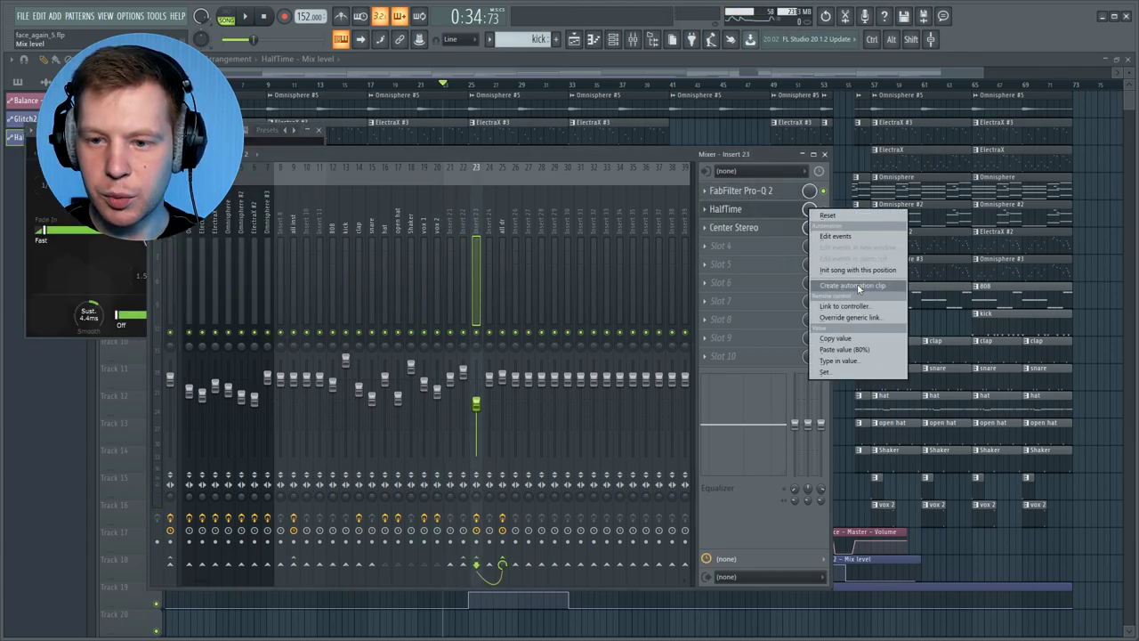
left_click(846, 306)
left_click(583, 289)
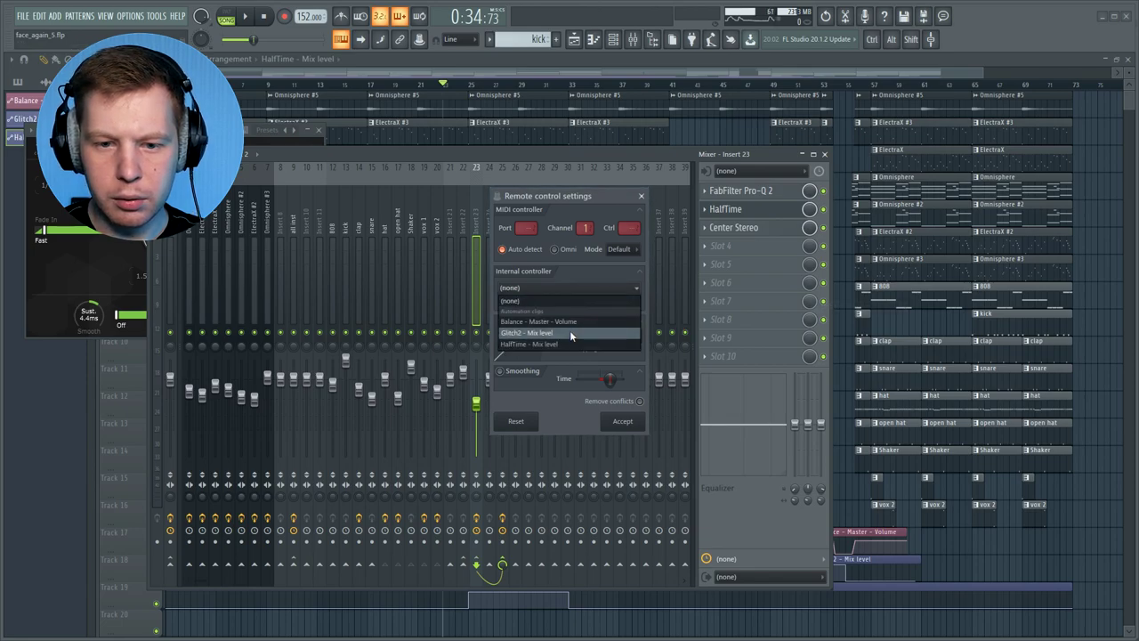
left_click(550, 345)
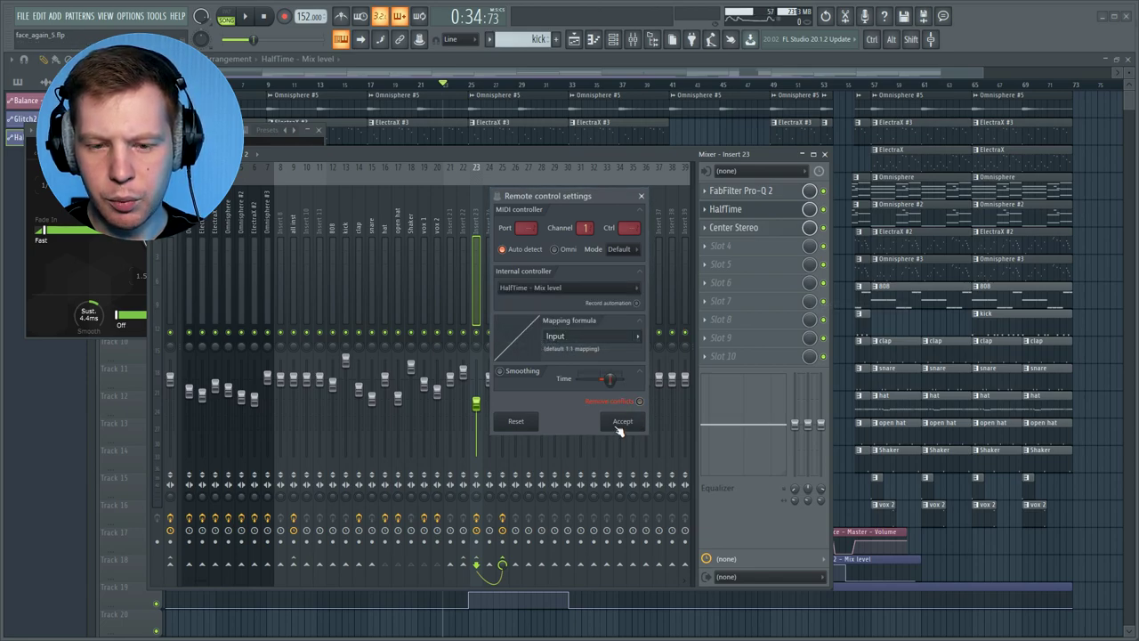
left_click(622, 424)
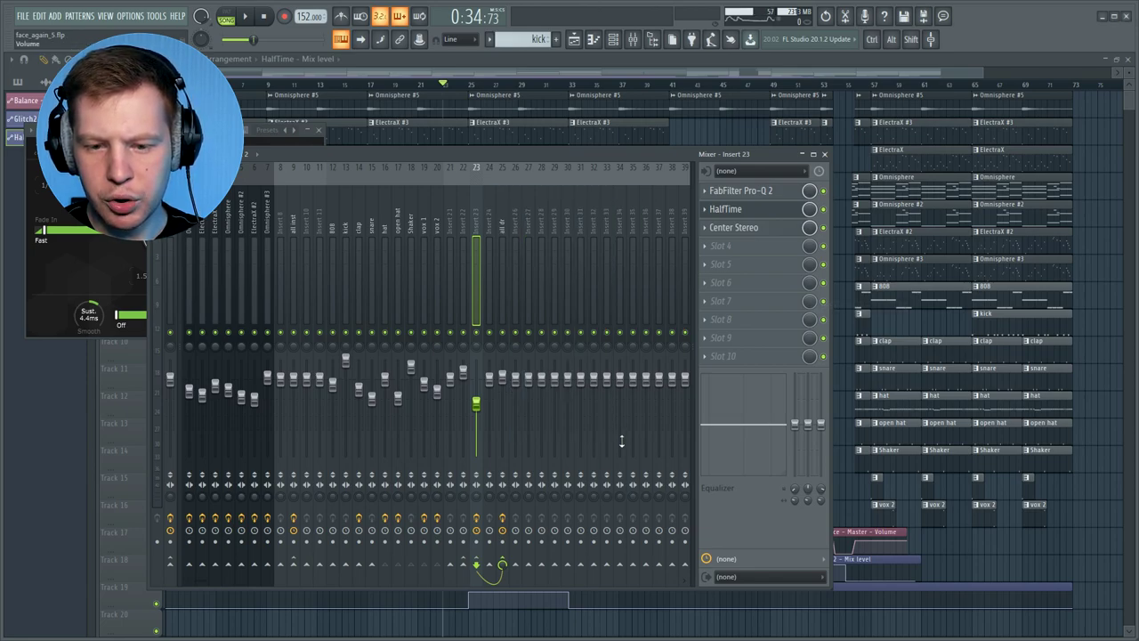
left_click(460, 622)
key("space")
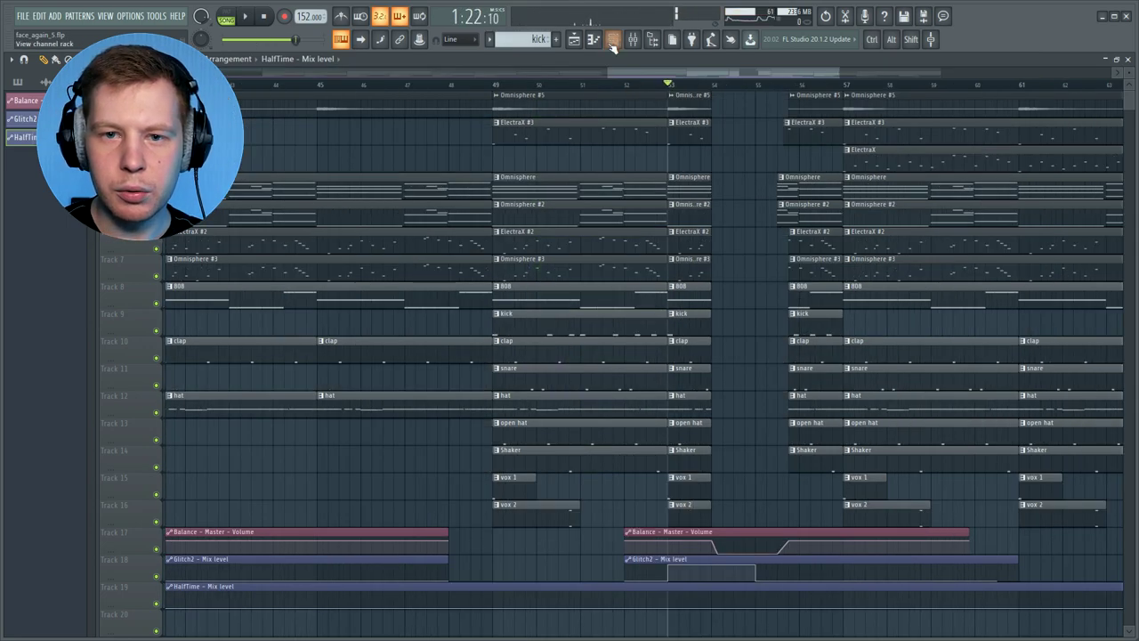
Open the Glitch2 effect on the Master mixer track.
left_click(612, 40)
left_click(633, 39)
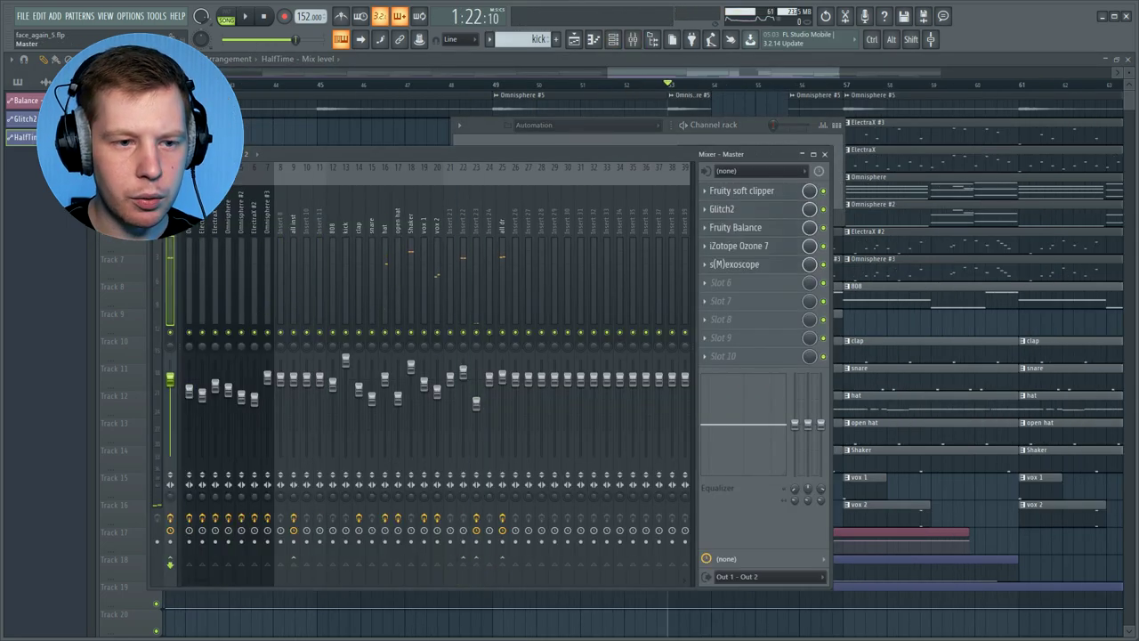
left_click(755, 214)
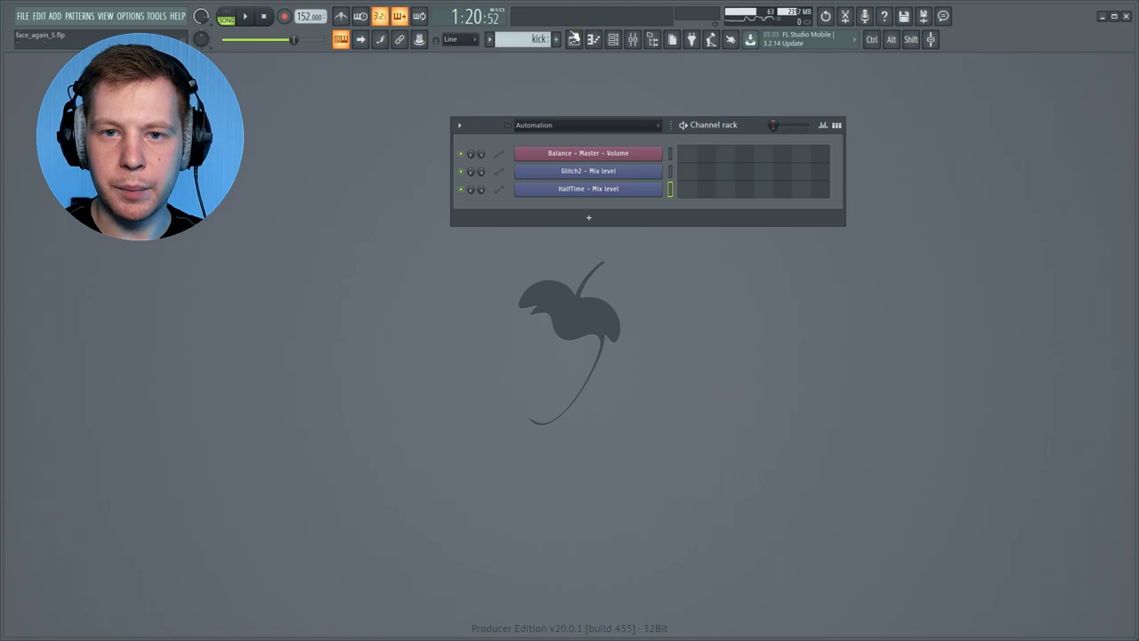
Reopen the playlist and play the full arrangement from the beginning.
left_click(574, 39)
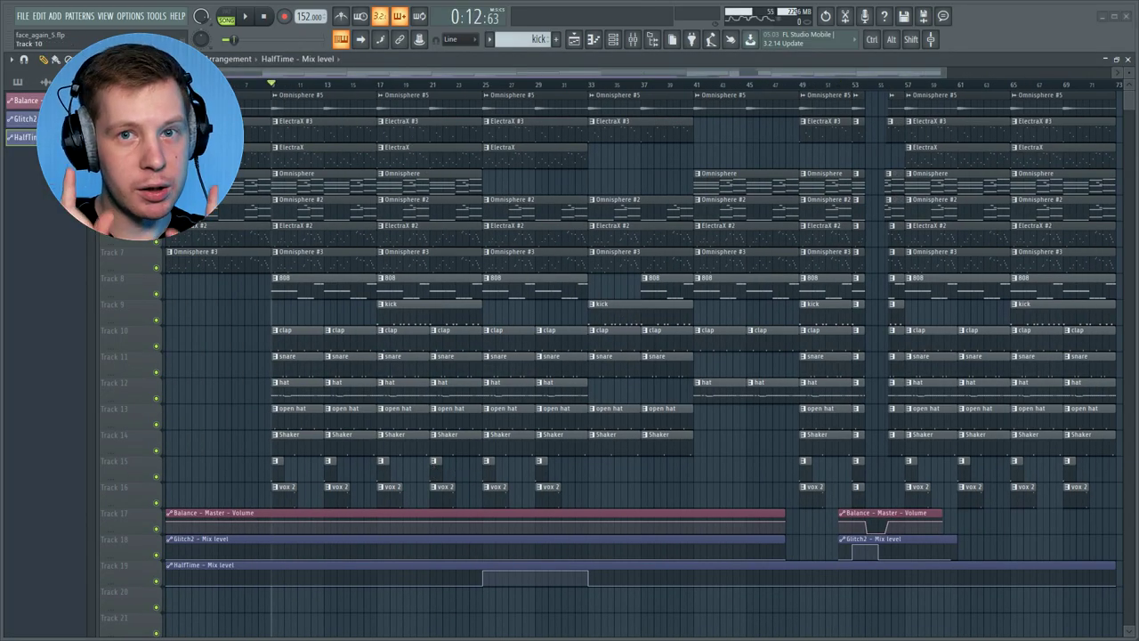
key("space")
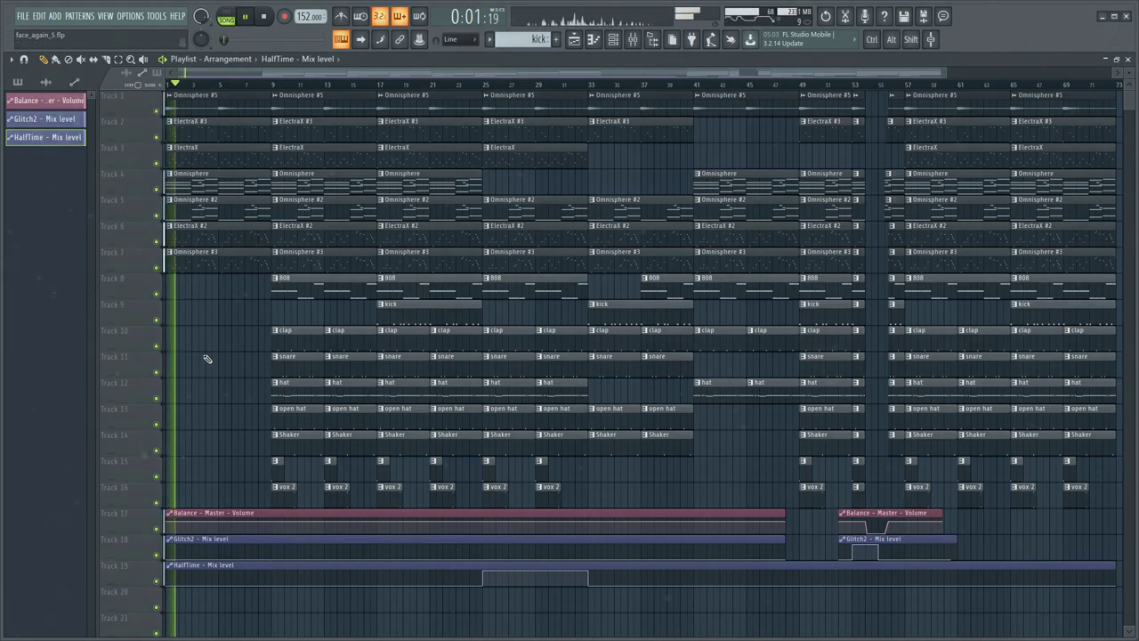